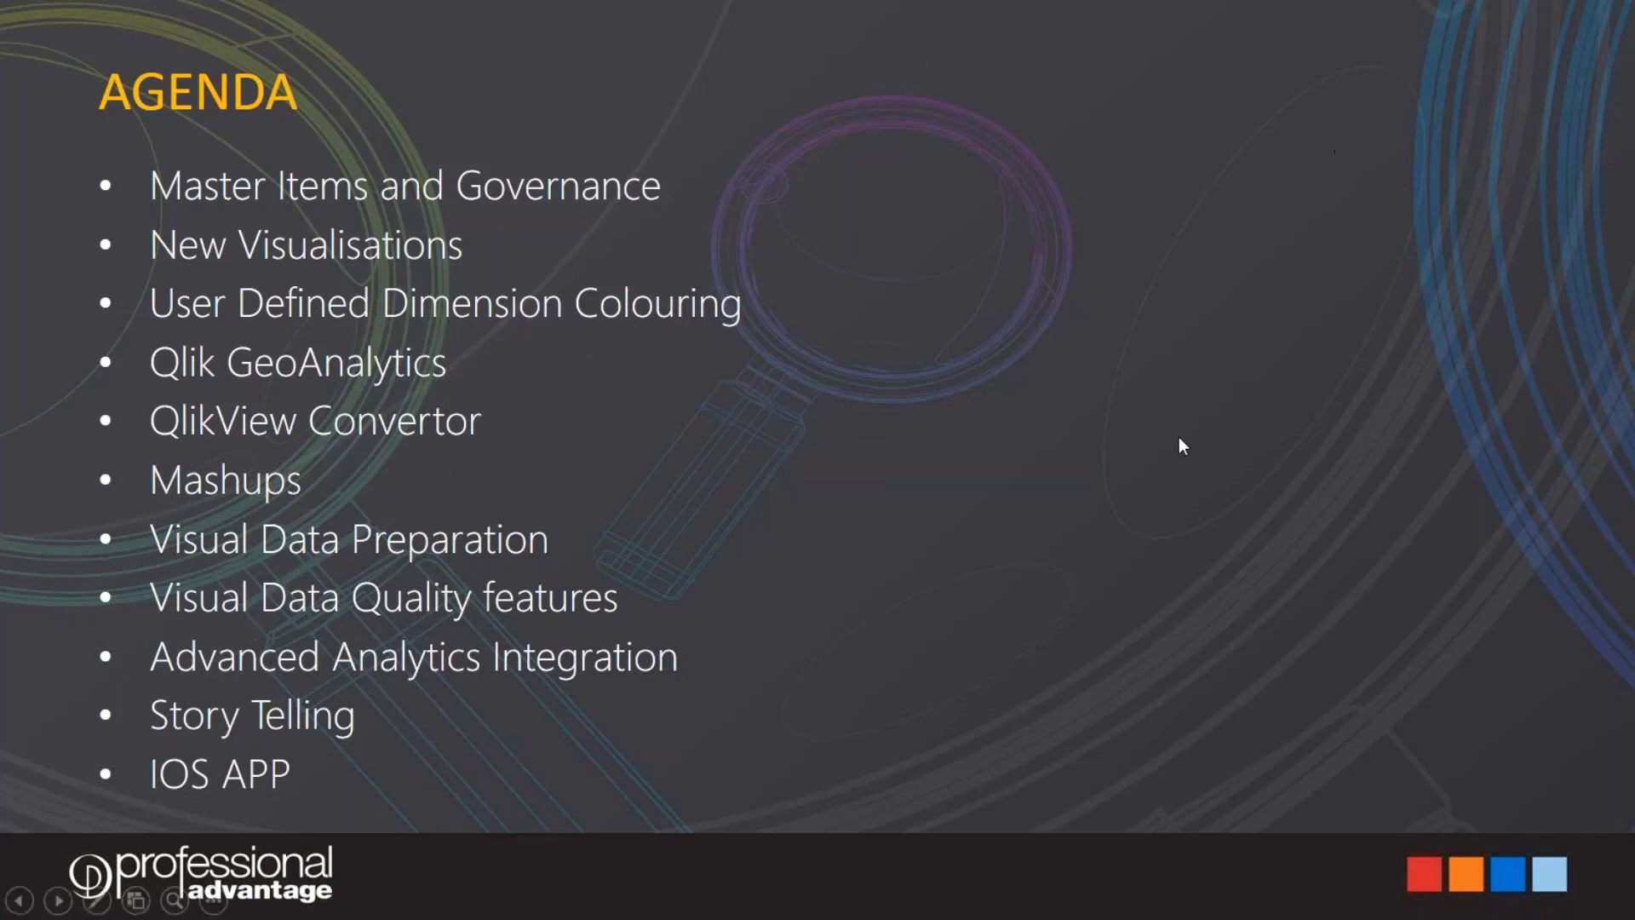
# - Switch from the slide show to Qlik Sense Desktop and open the Dashbaord sheet of the ClubIntel by Professional Advantage app with the target thumbnail
pyautogui.click(1062, 604)
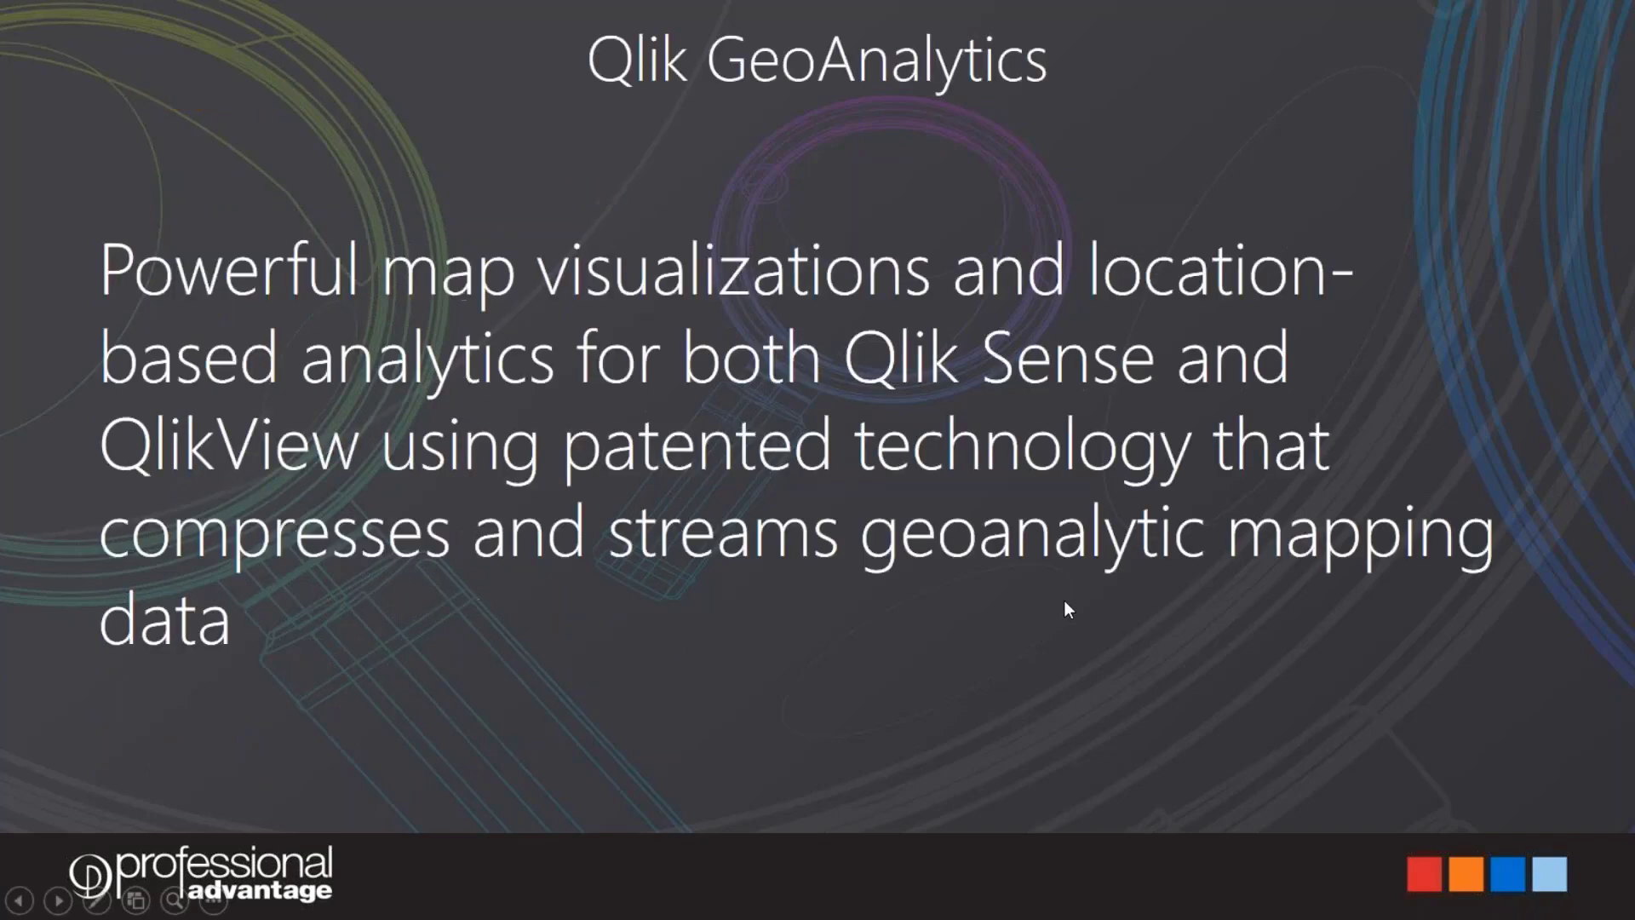
pyautogui.press('Escape')
pyautogui.hotkey('alt', 'Tab')
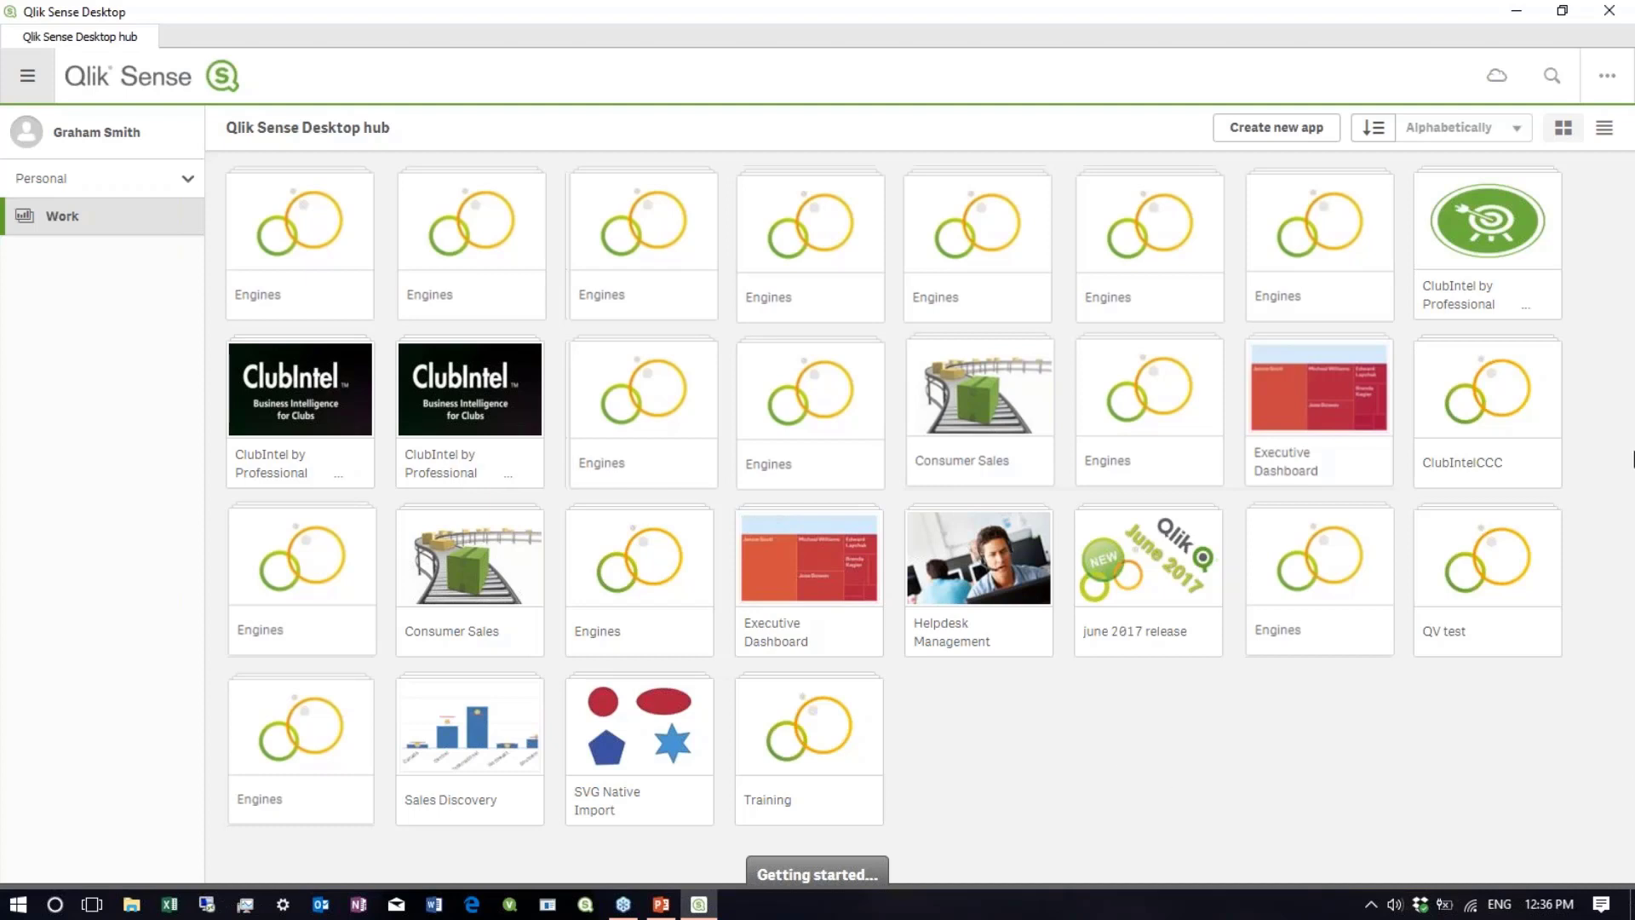
pyautogui.click(1506, 219)
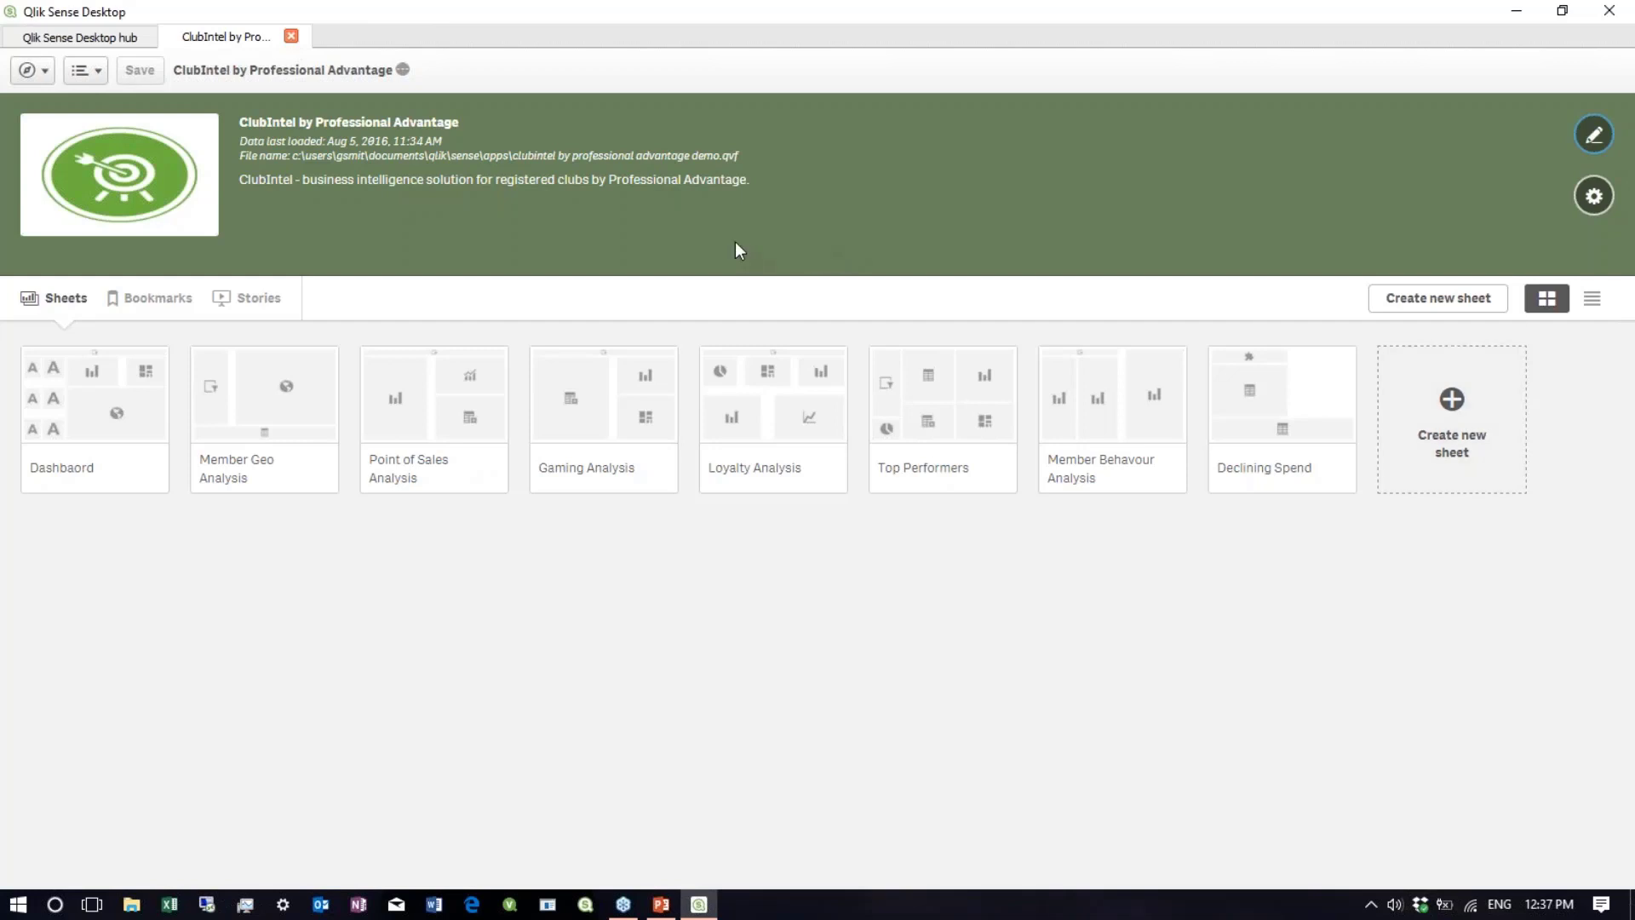
pyautogui.click(80, 411)
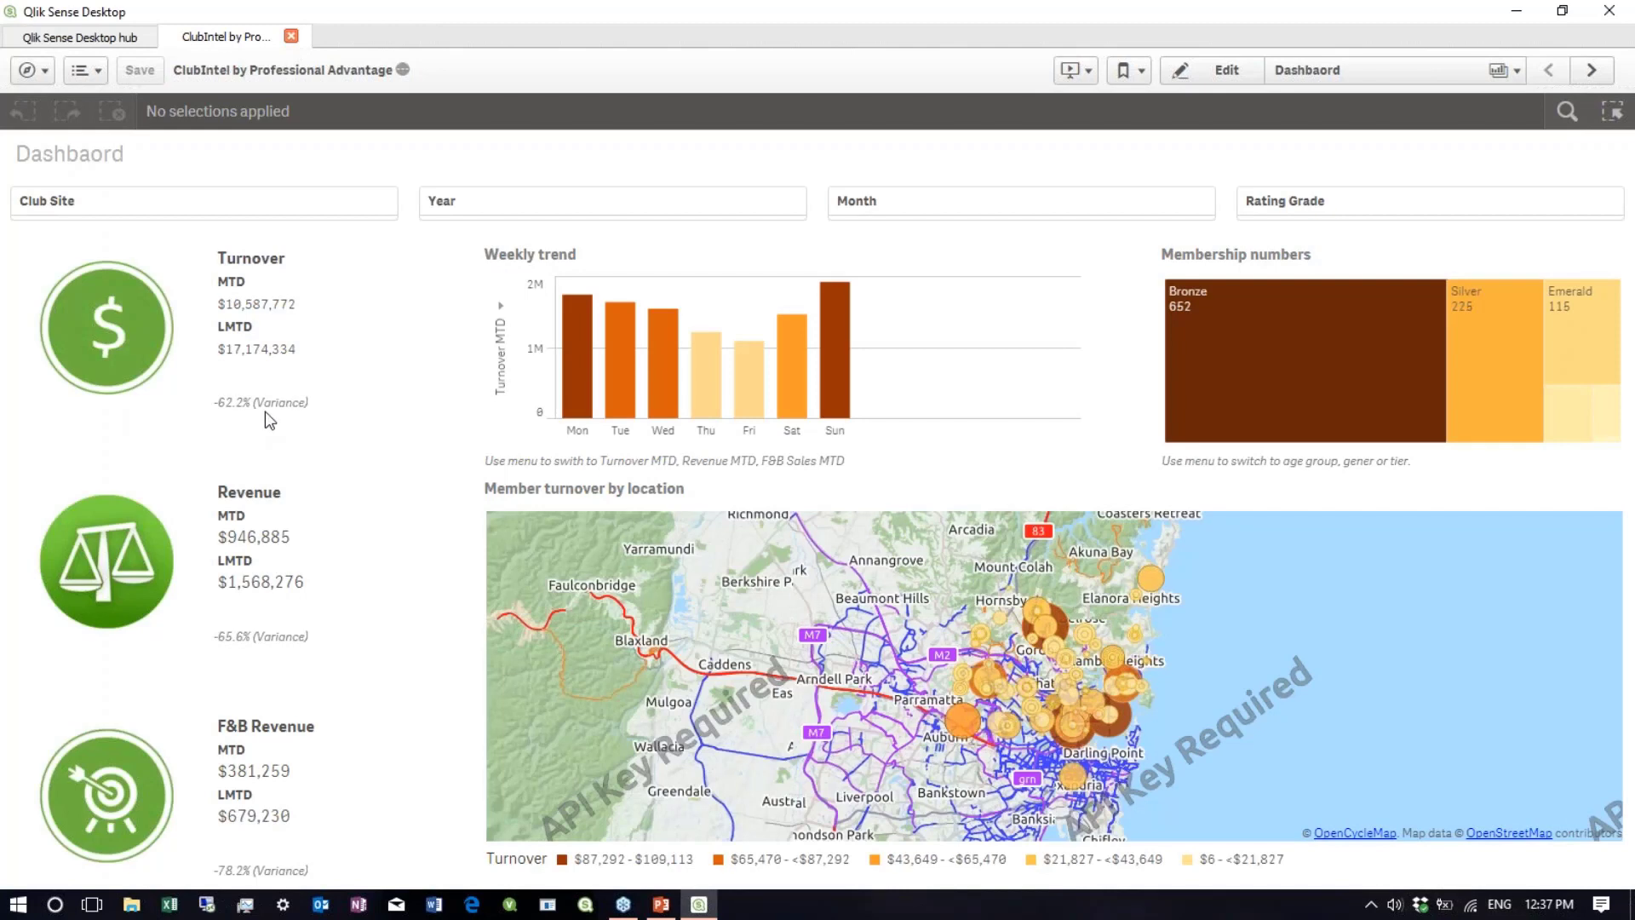
# - Filter the dashboard to year 2016 and month Feb
pyautogui.click(528, 204)
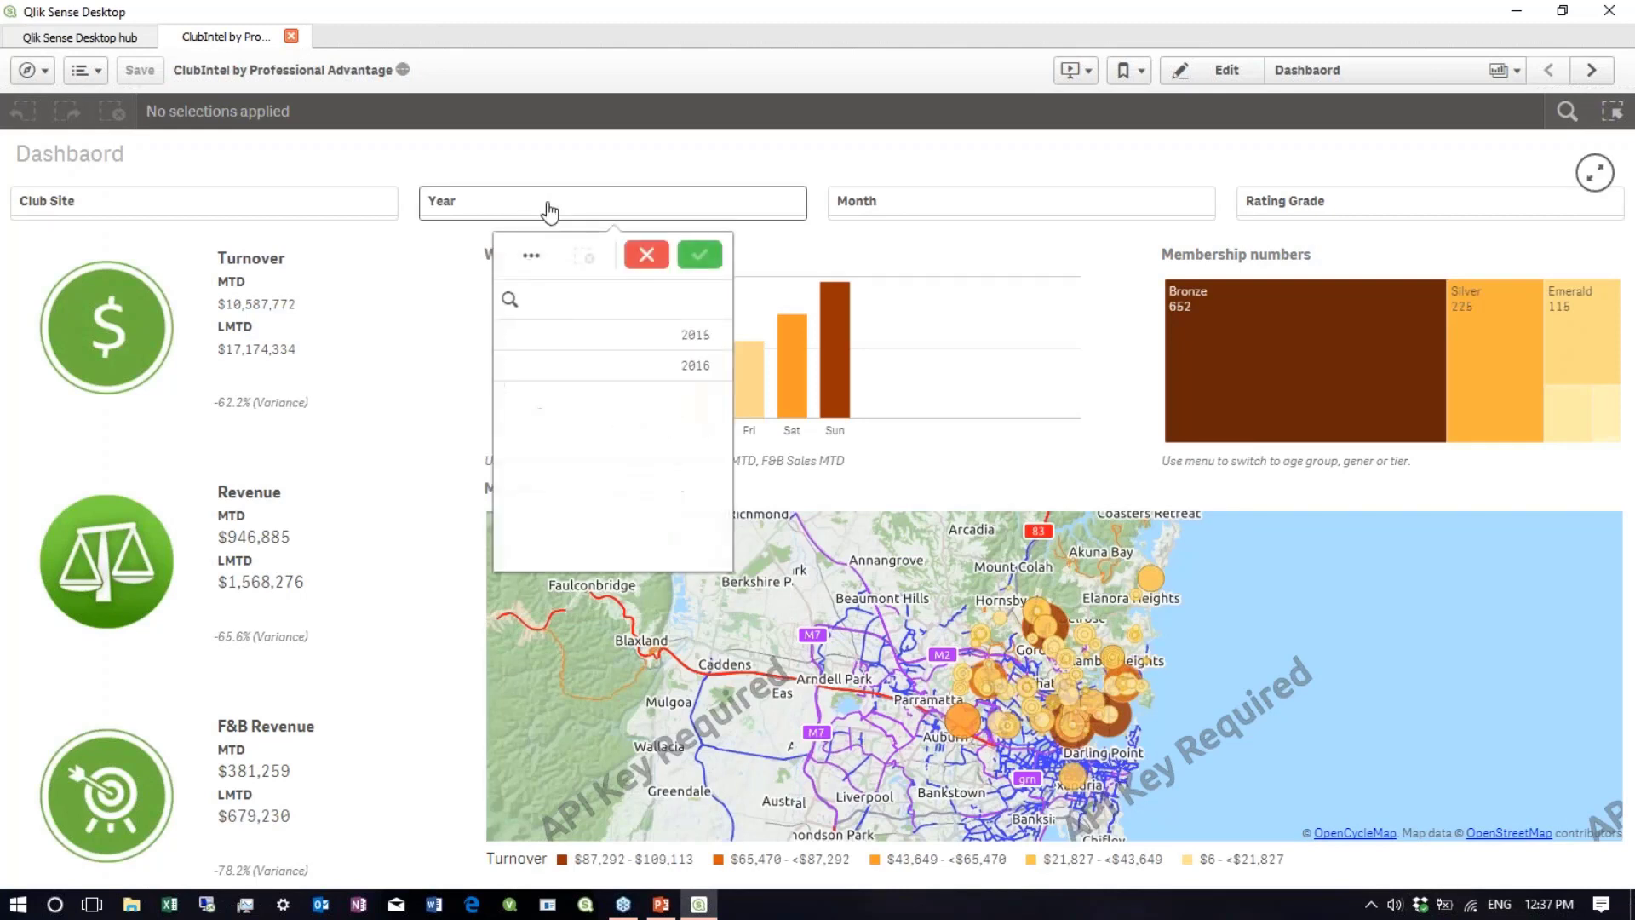
pyautogui.click(692, 368)
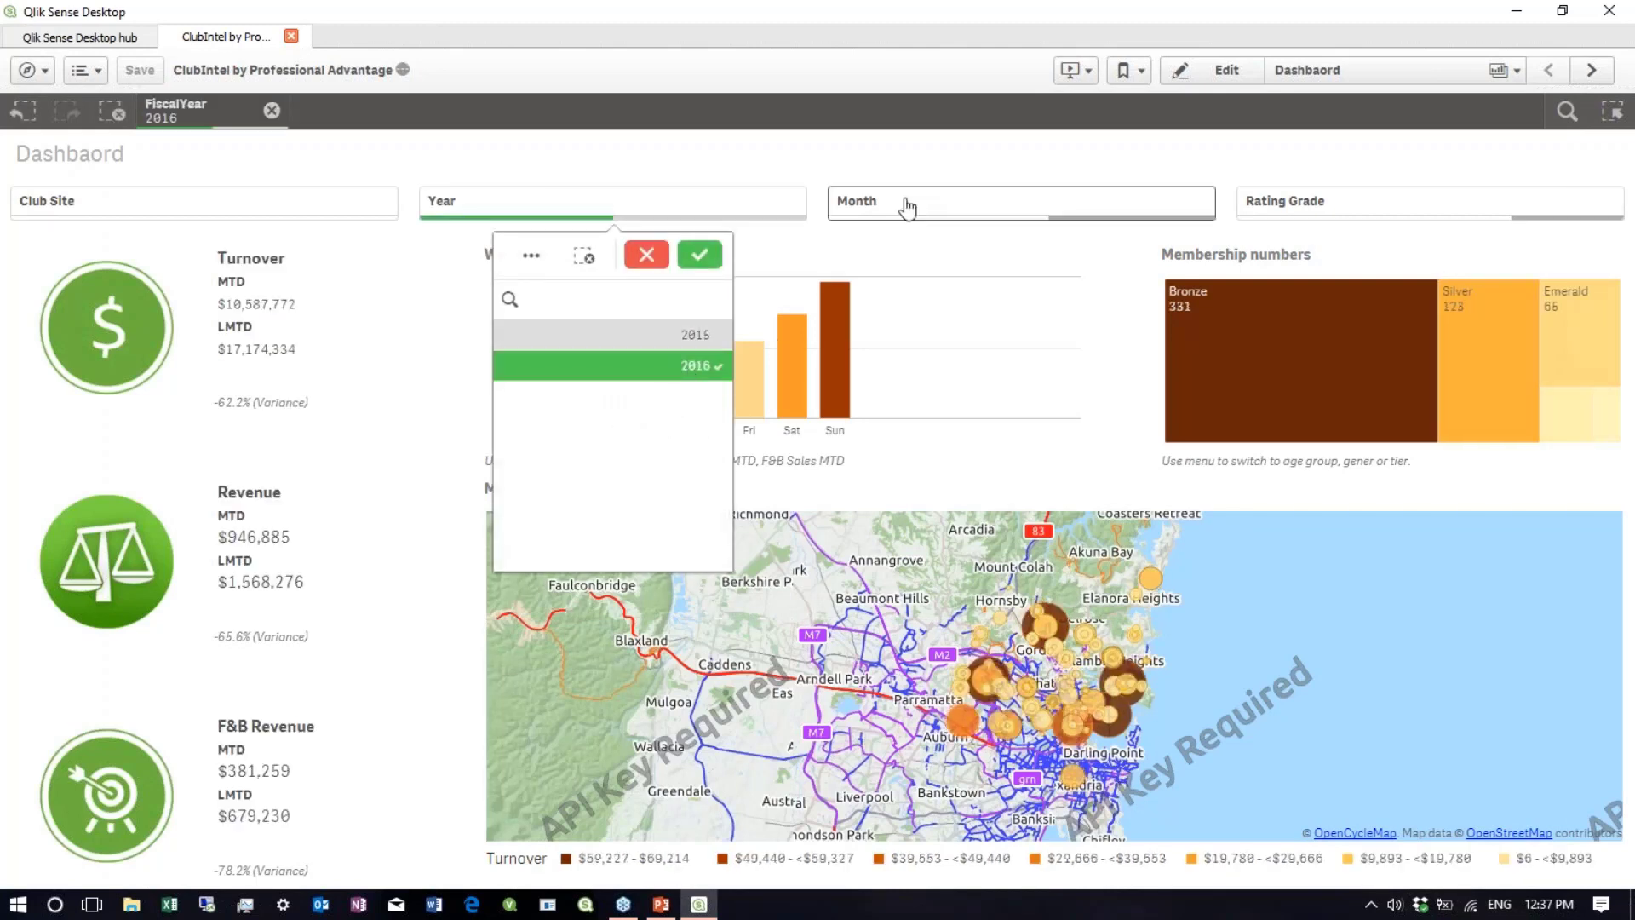
pyautogui.click(947, 210)
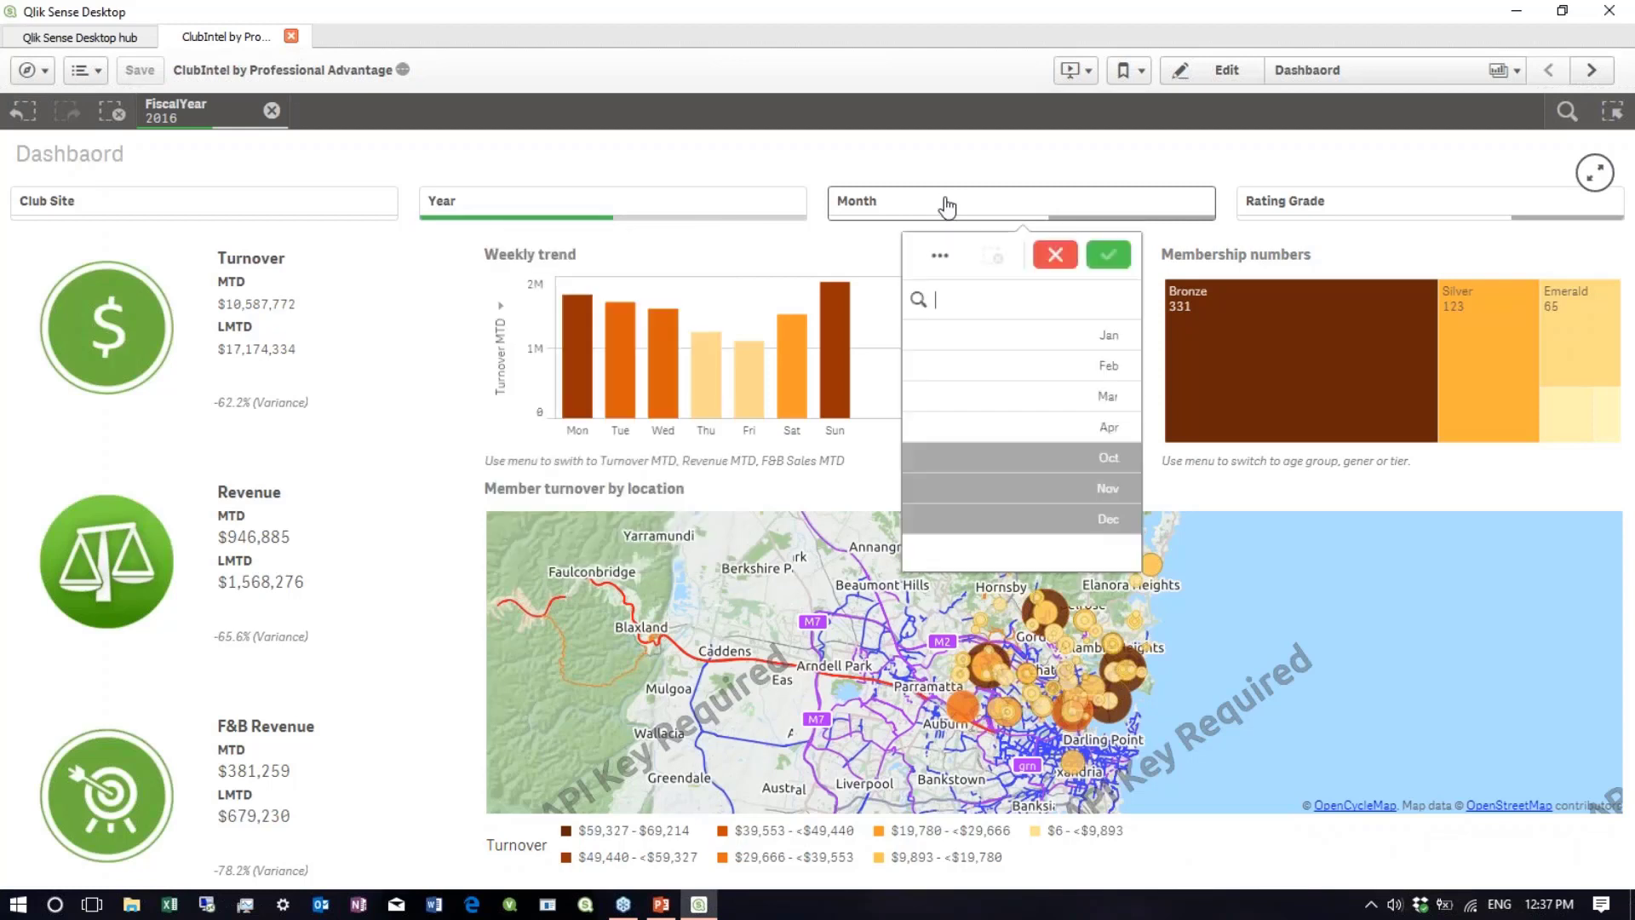
pyautogui.click(1094, 369)
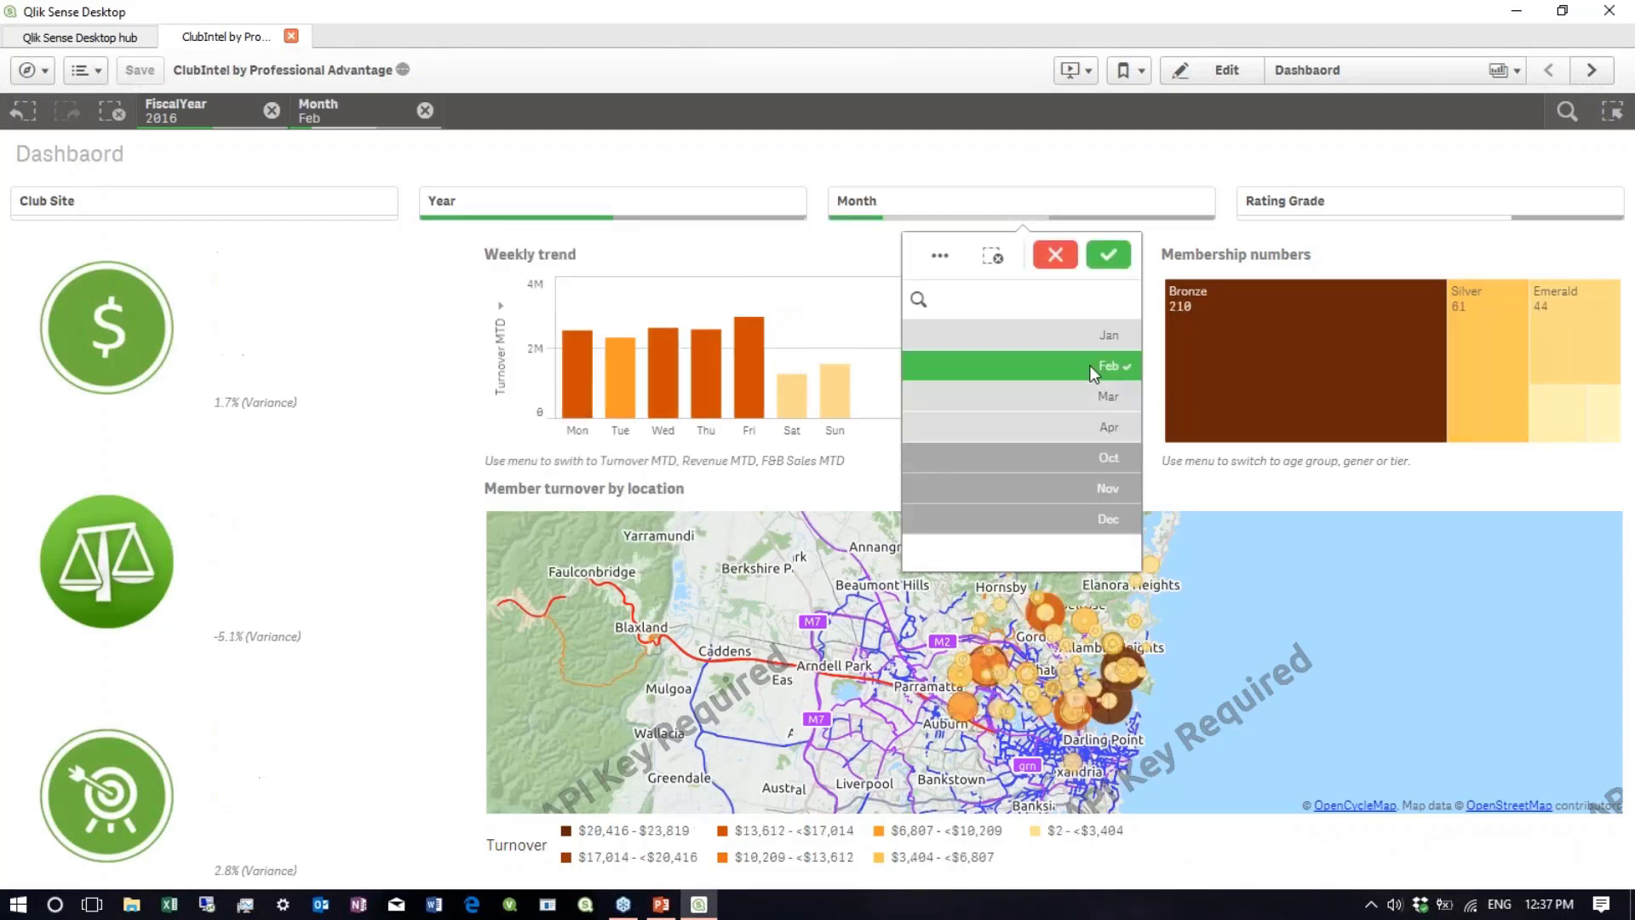
pyautogui.click(1086, 336)
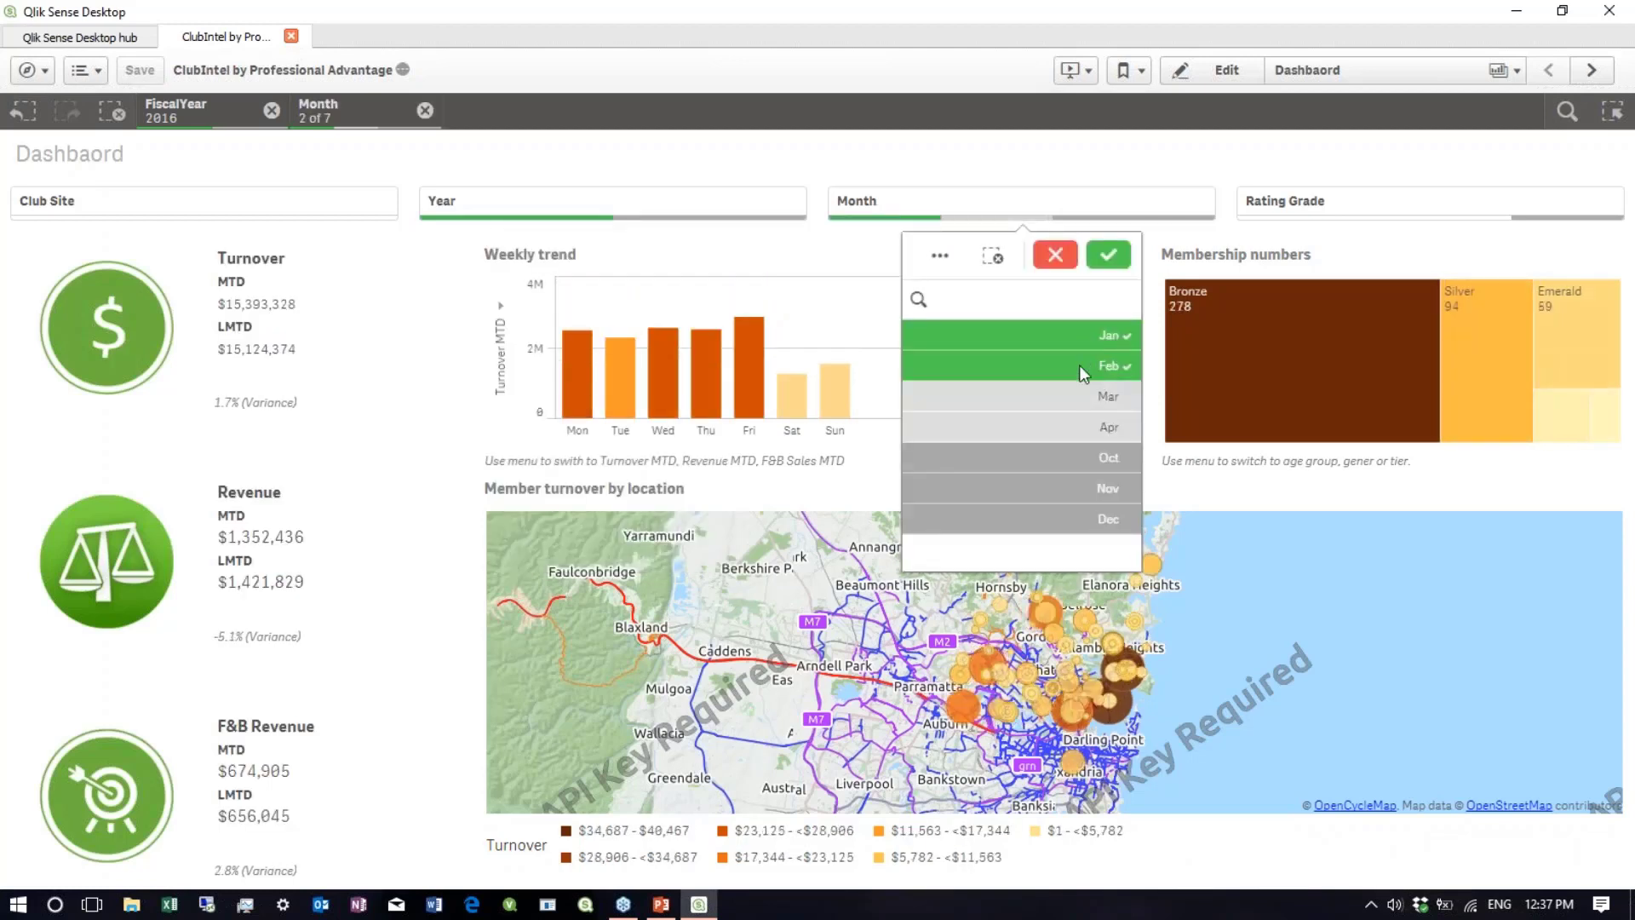
pyautogui.click(1080, 366)
pyautogui.click(1079, 372)
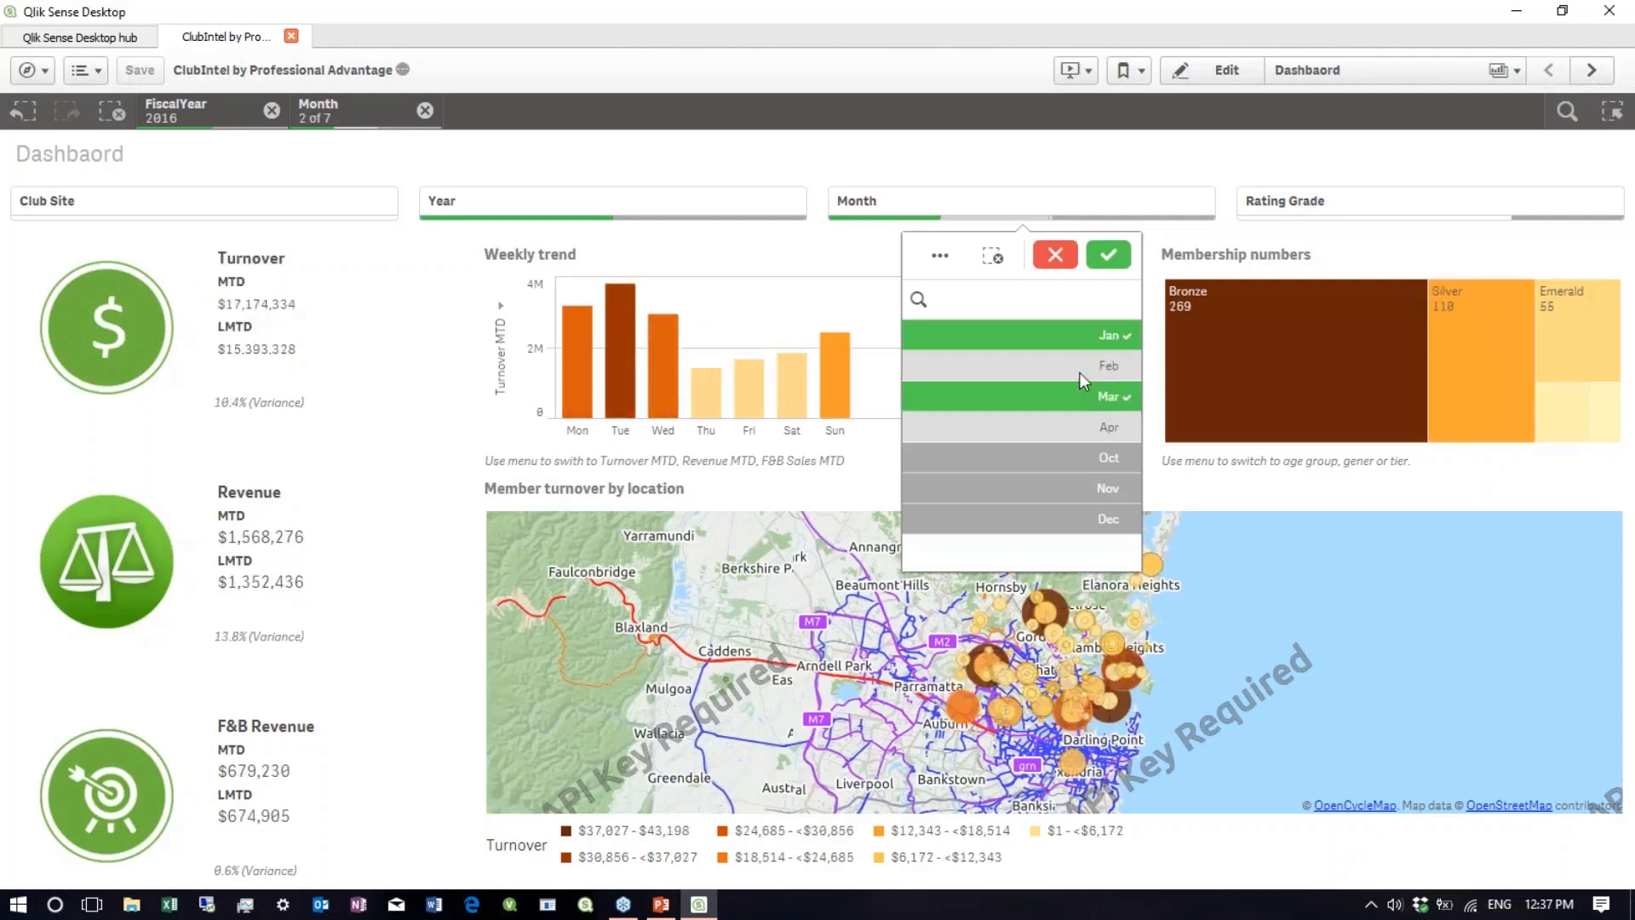
pyautogui.click(1071, 334)
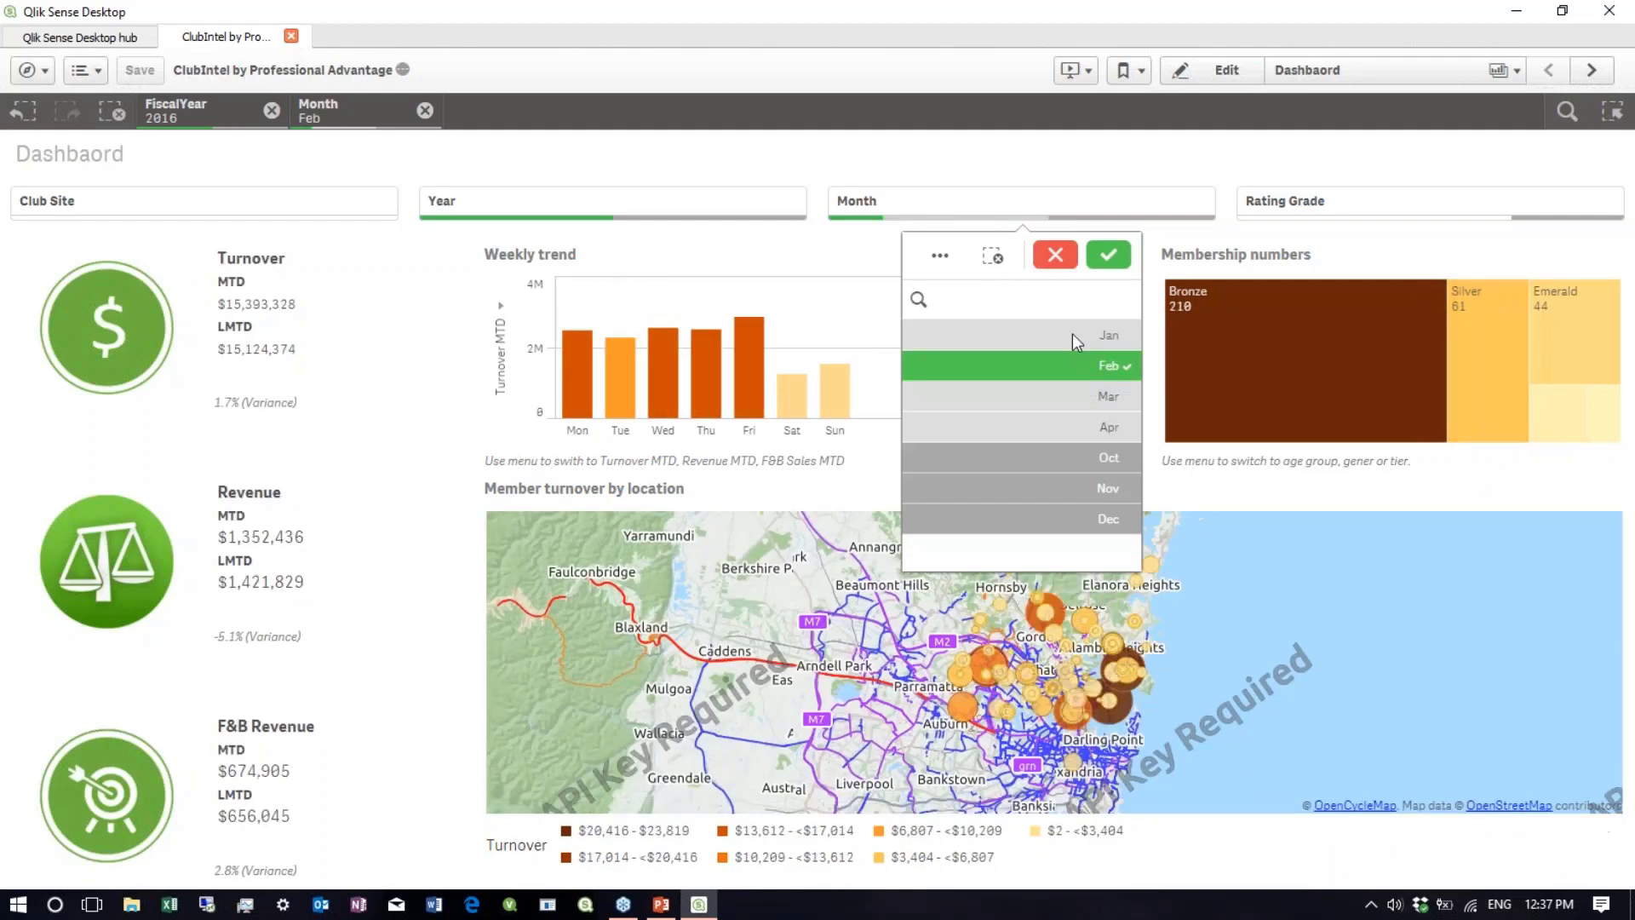
pyautogui.click(1112, 254)
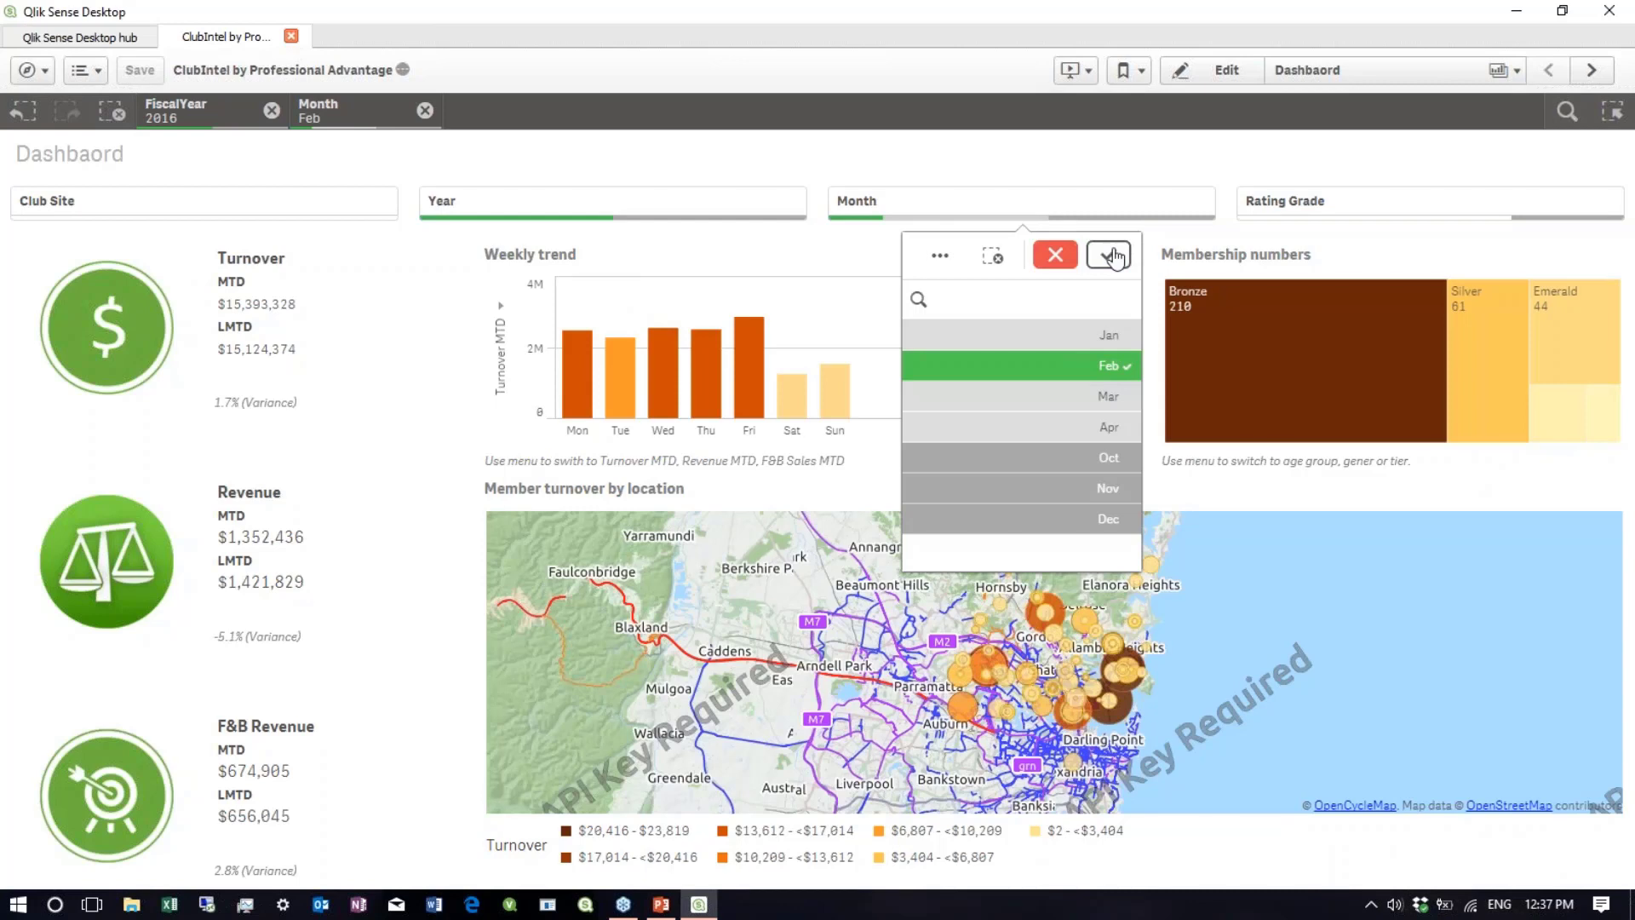
pyautogui.click(1112, 254)
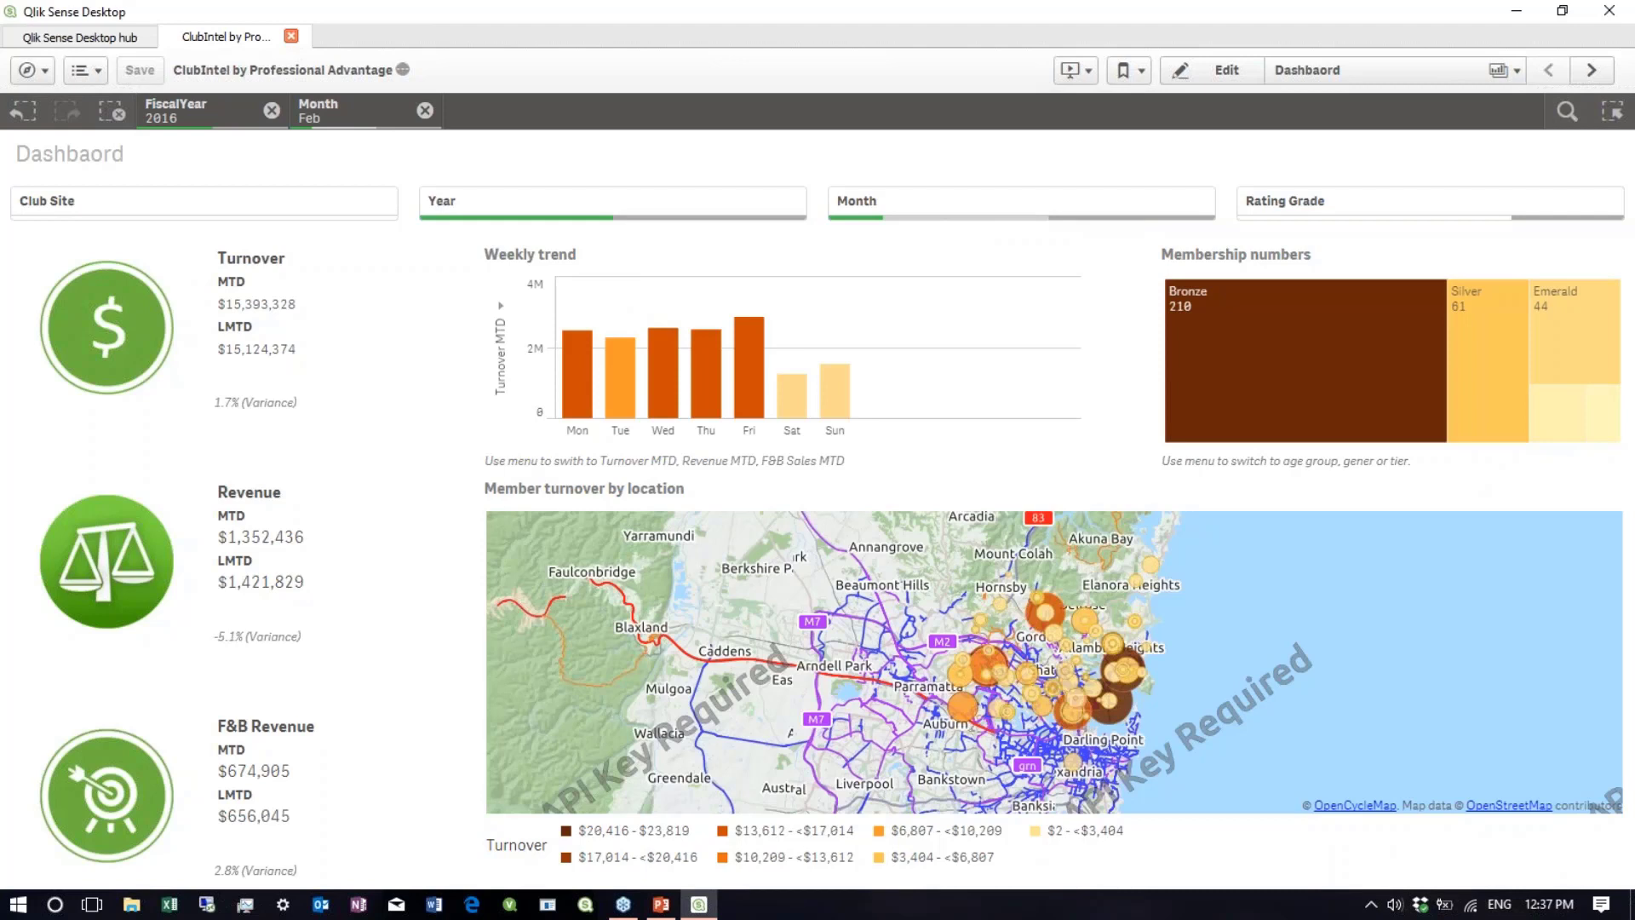
# - Go to the Member Geo Analysis sheet and filter Product Group to BINGO GREEN, BINGO GREY and BINGO MERCHANDISE
pyautogui.moveTo(1049, 288)
pyautogui.click(1591, 75)
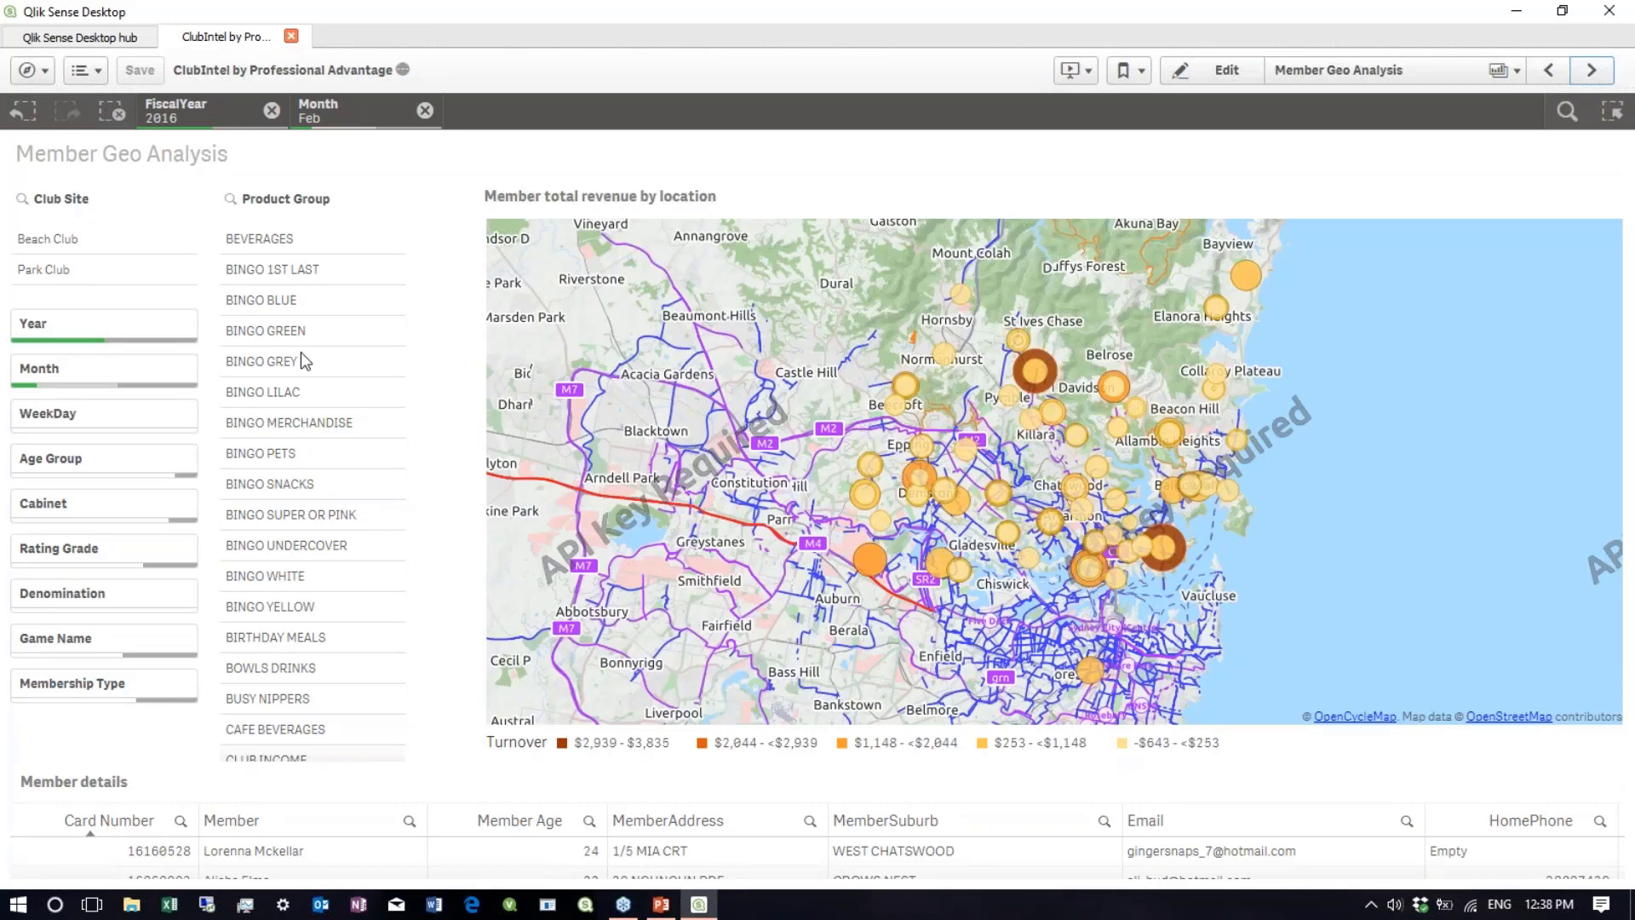
pyautogui.click(280, 330)
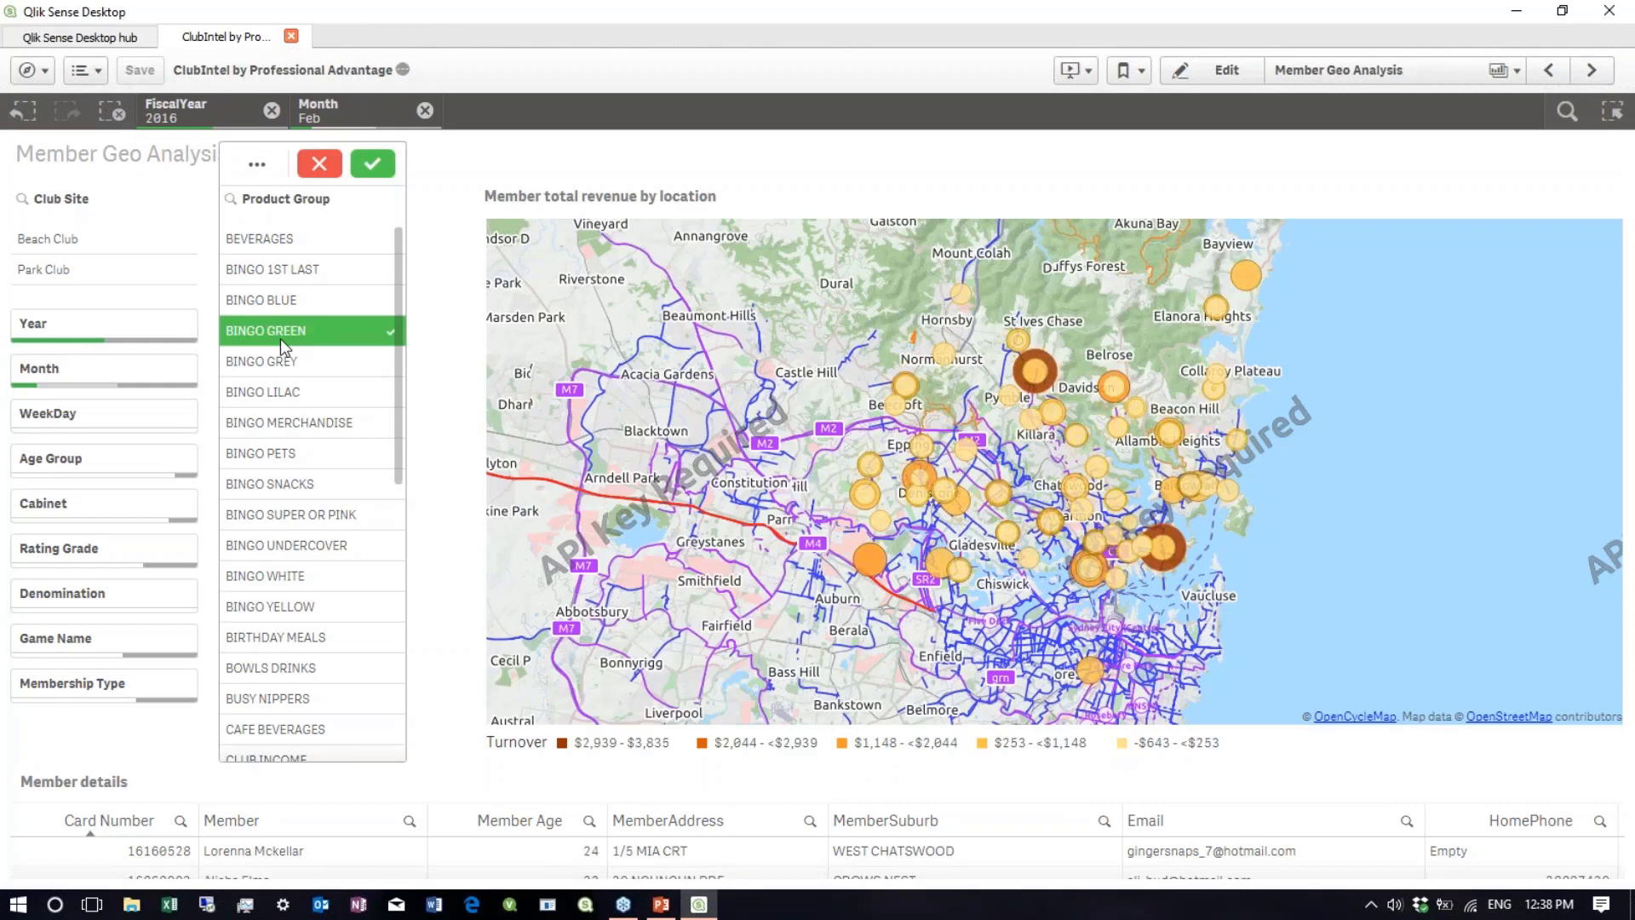
pyautogui.click(281, 365)
pyautogui.click(281, 422)
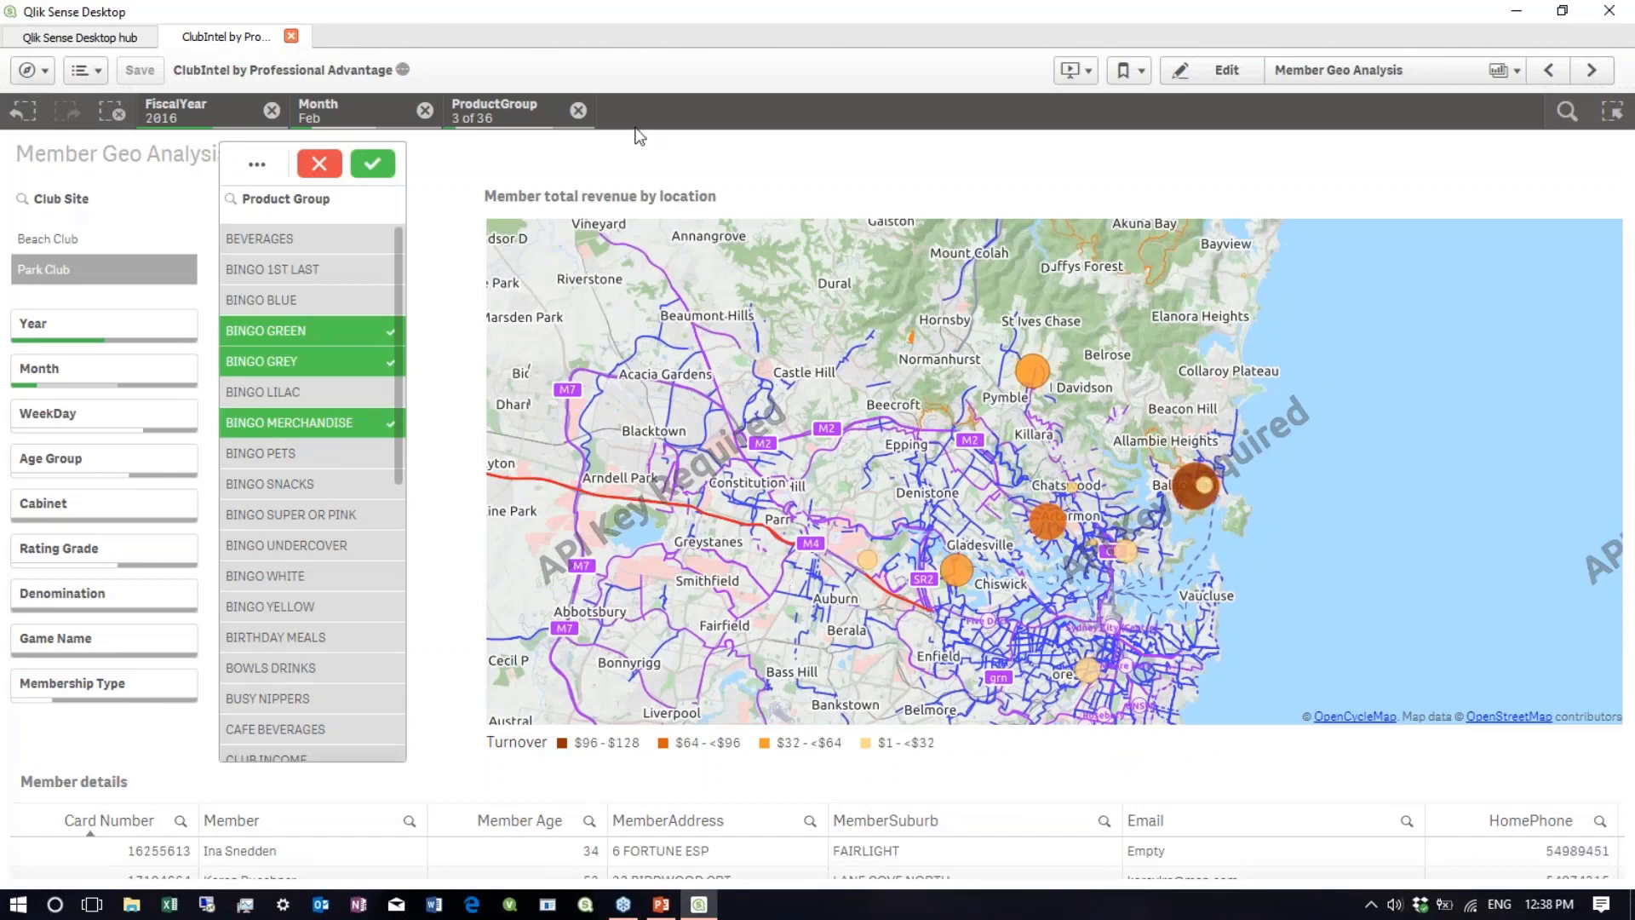
pyautogui.click(368, 164)
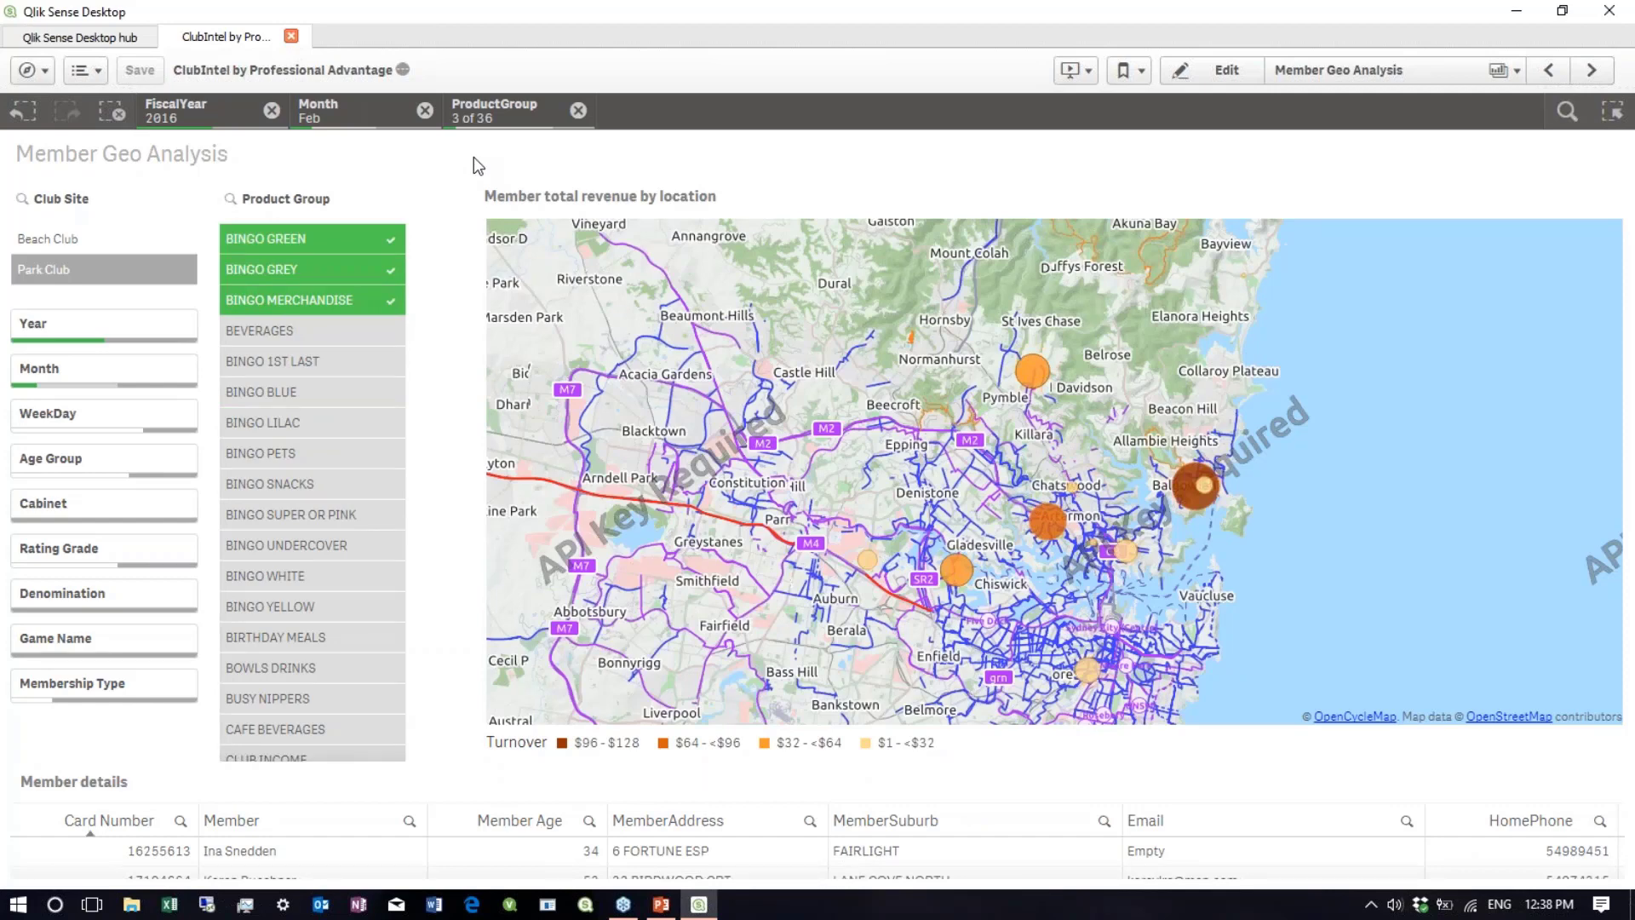
# - Run a smart search across the data for a surname, and clear the search text
pyautogui.click(1569, 114)
pyautogui.write('s')
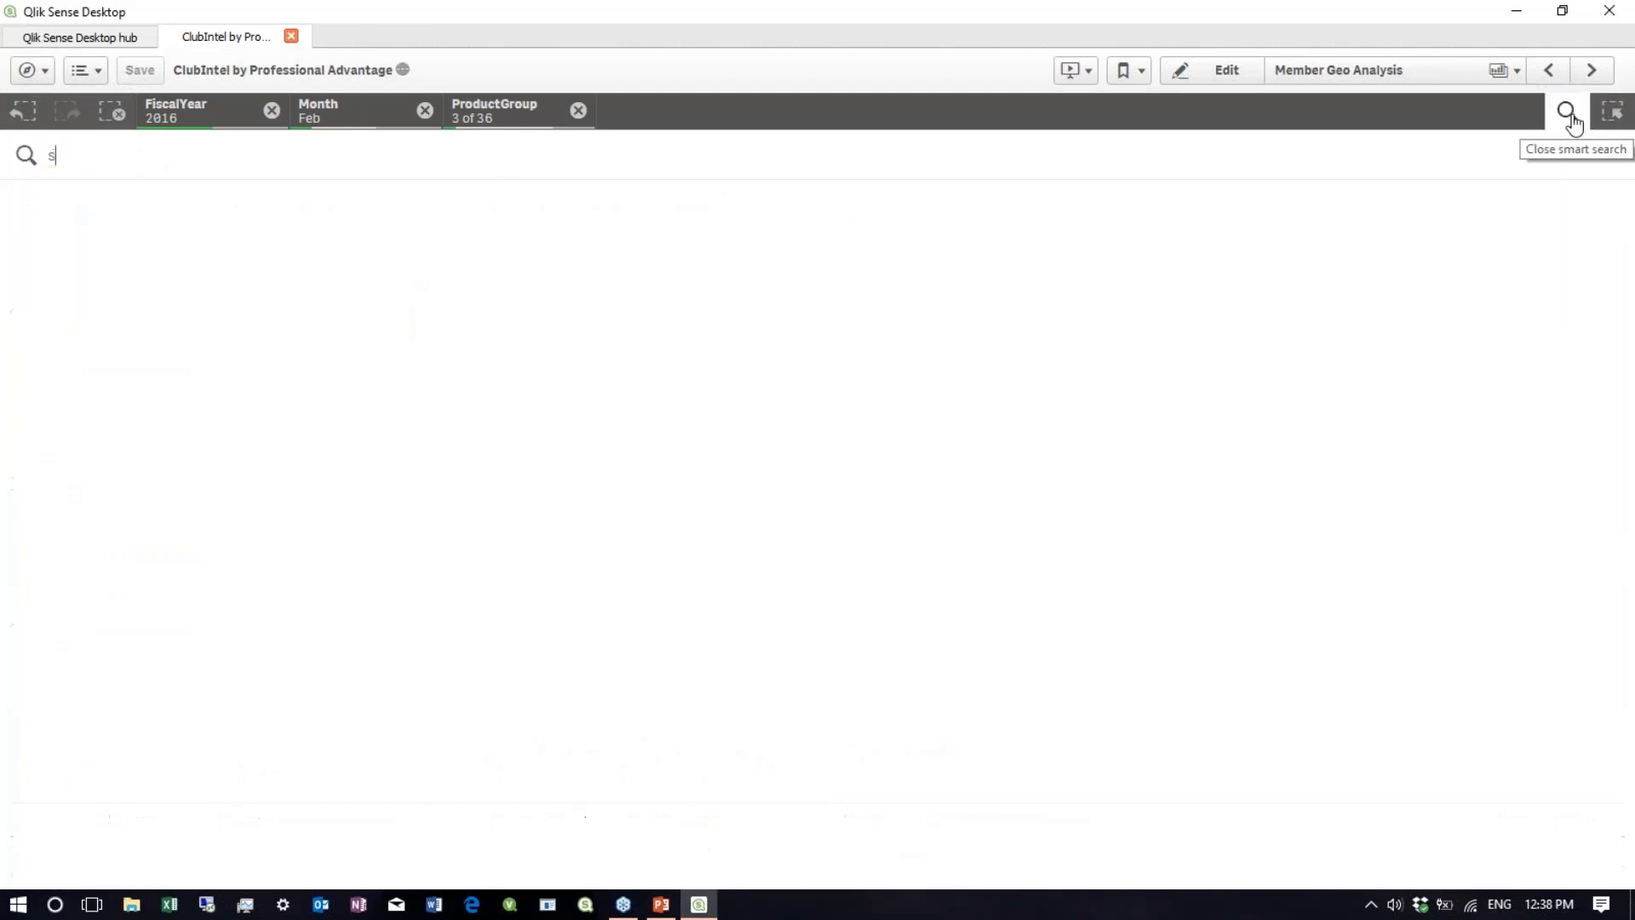
pyautogui.write('mith')
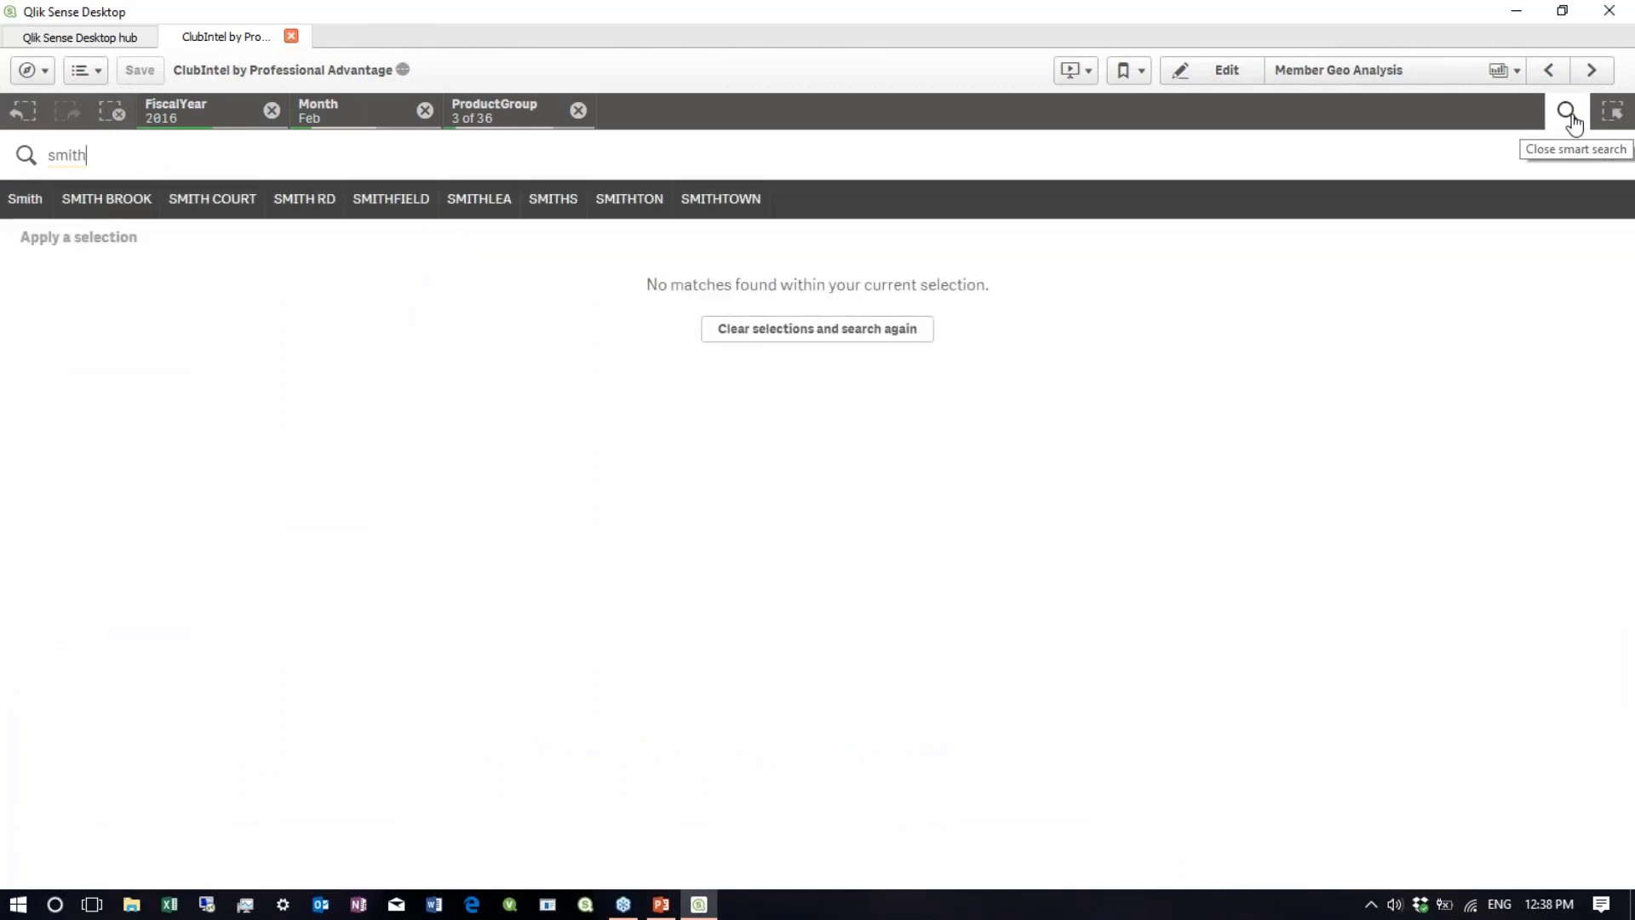
pyautogui.press('BackSpace')
pyautogui.press('BackSpace')
pyautogui.press('BackSpace')
pyautogui.press('BackSpace')
pyautogui.press('BackSpace')
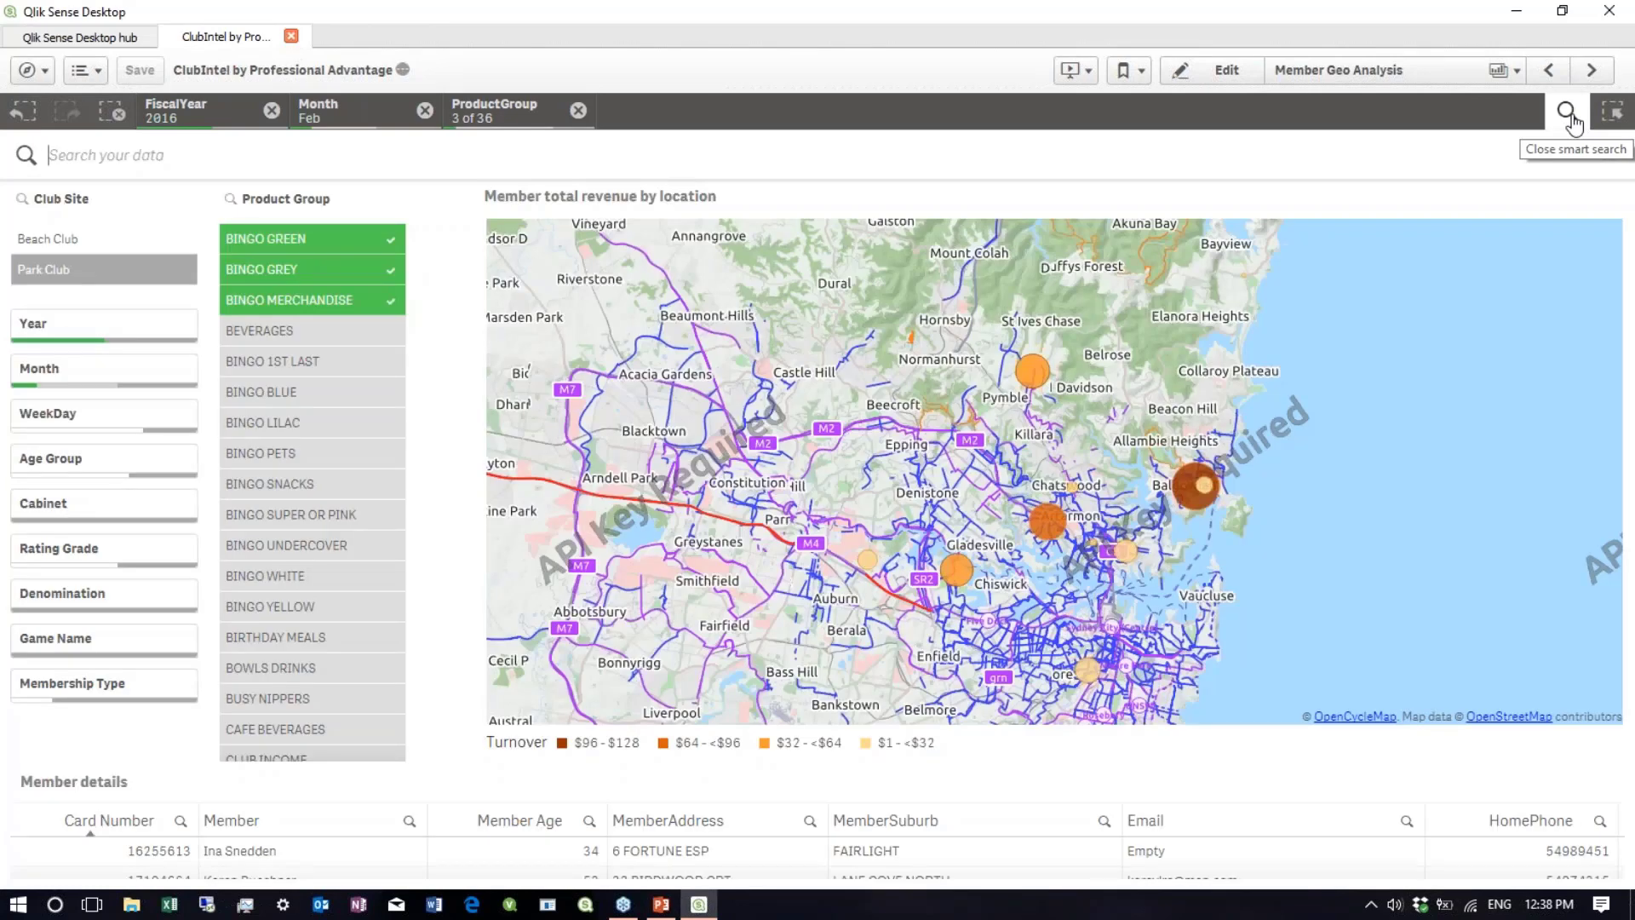
# - Clear the ProductGroup selection and repeat the smart search for the surname, clearing the search at the end
pyautogui.click(579, 110)
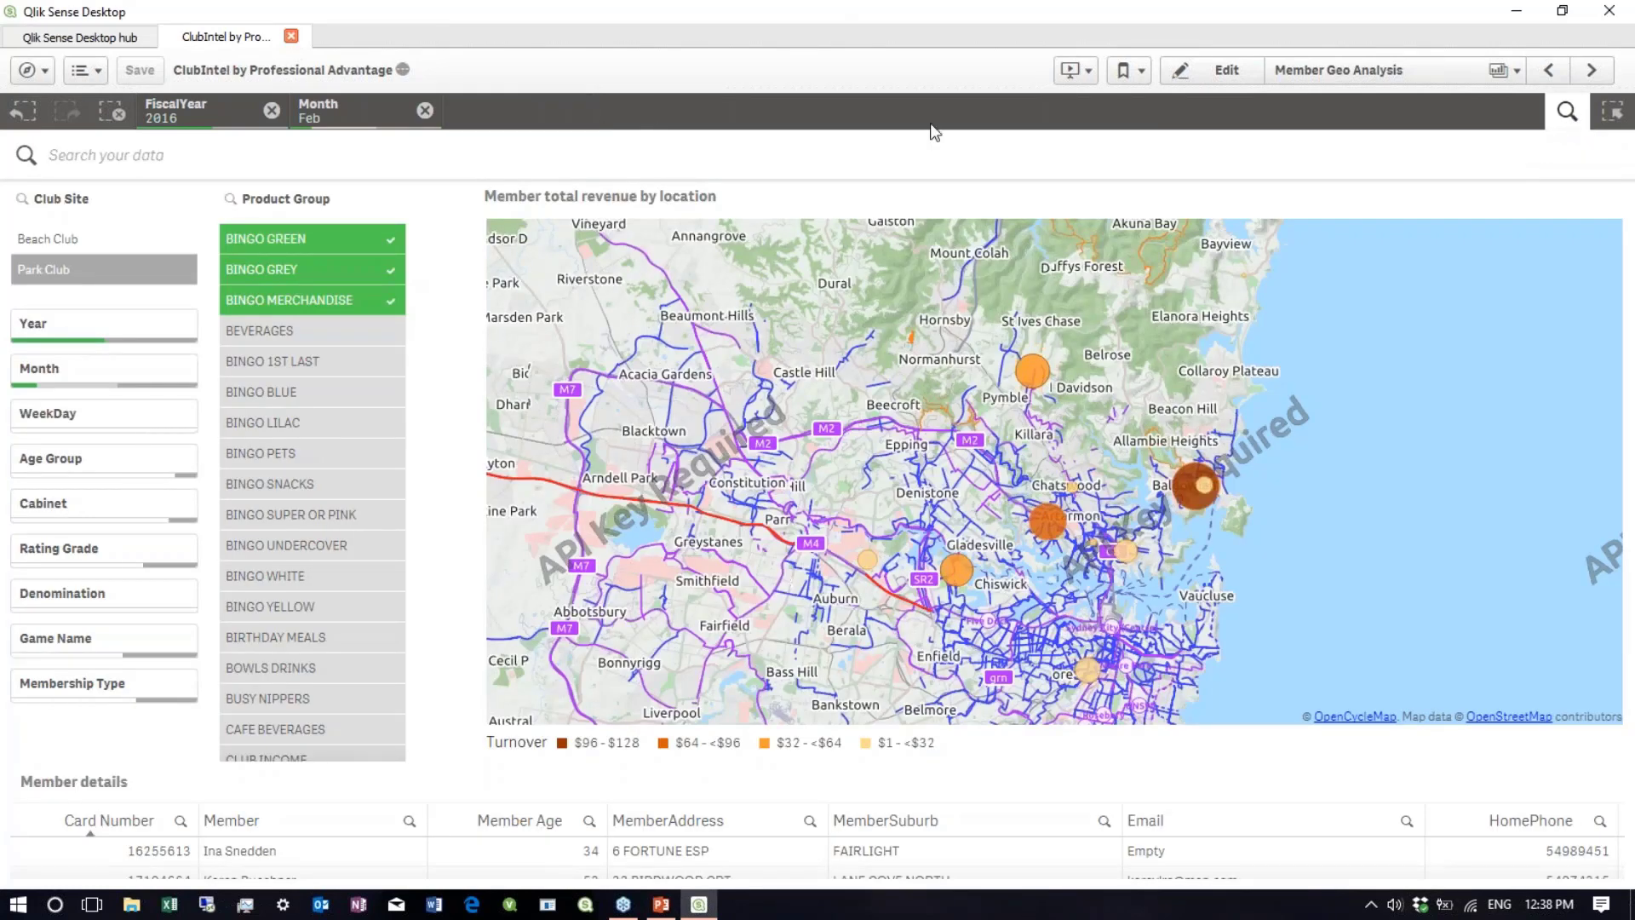
pyautogui.click(1565, 111)
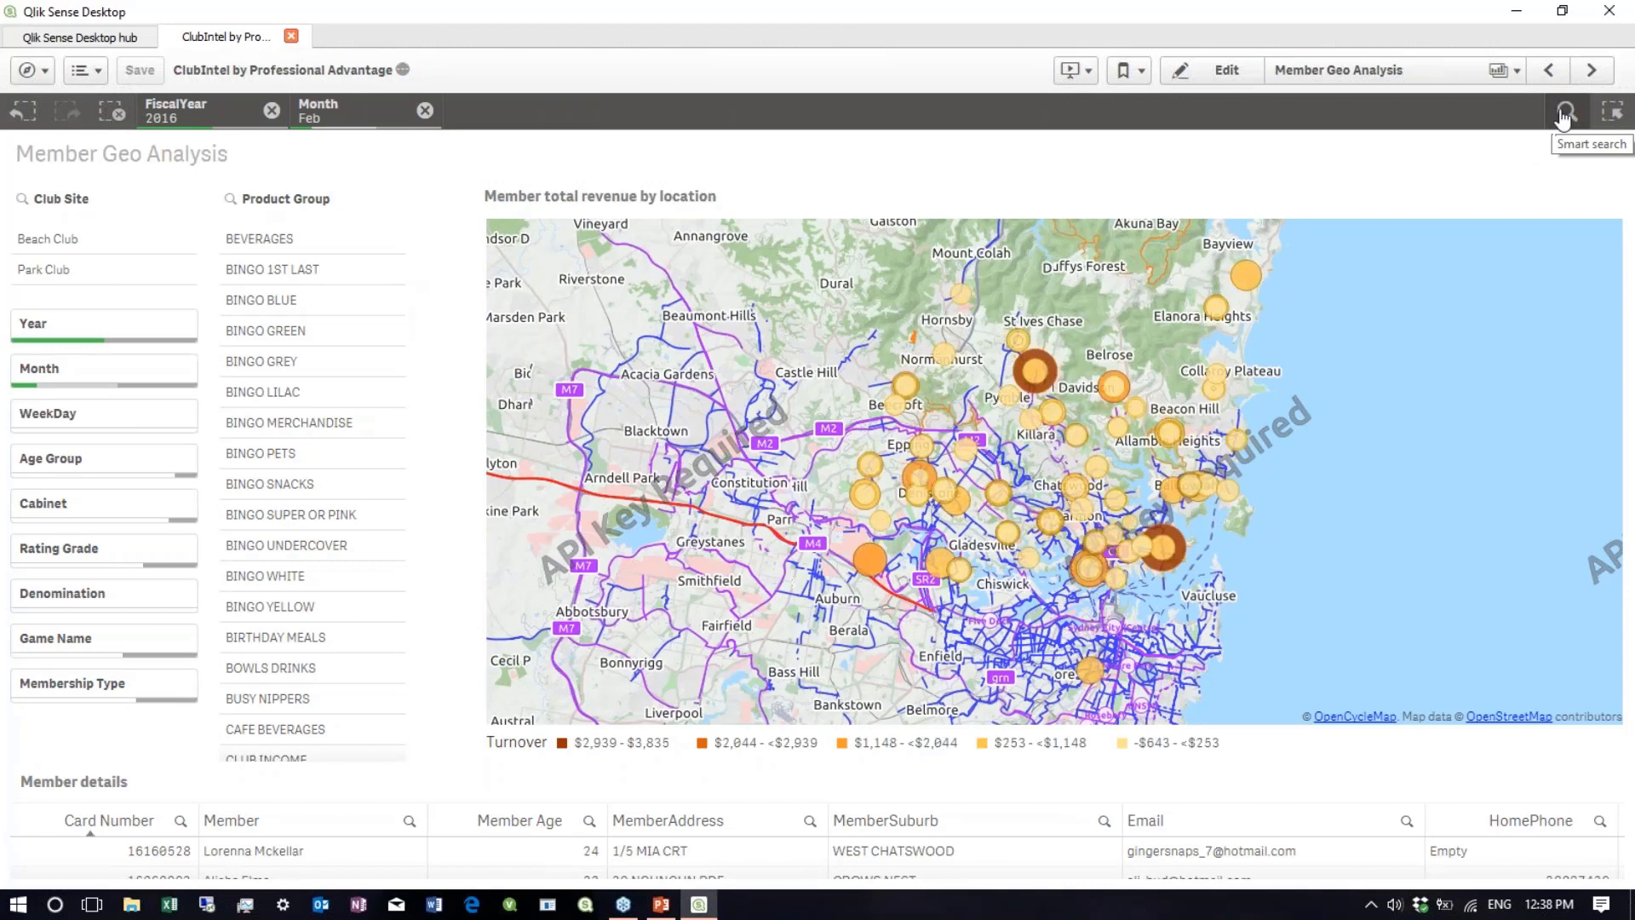
pyautogui.click(1565, 111)
pyautogui.write('sm')
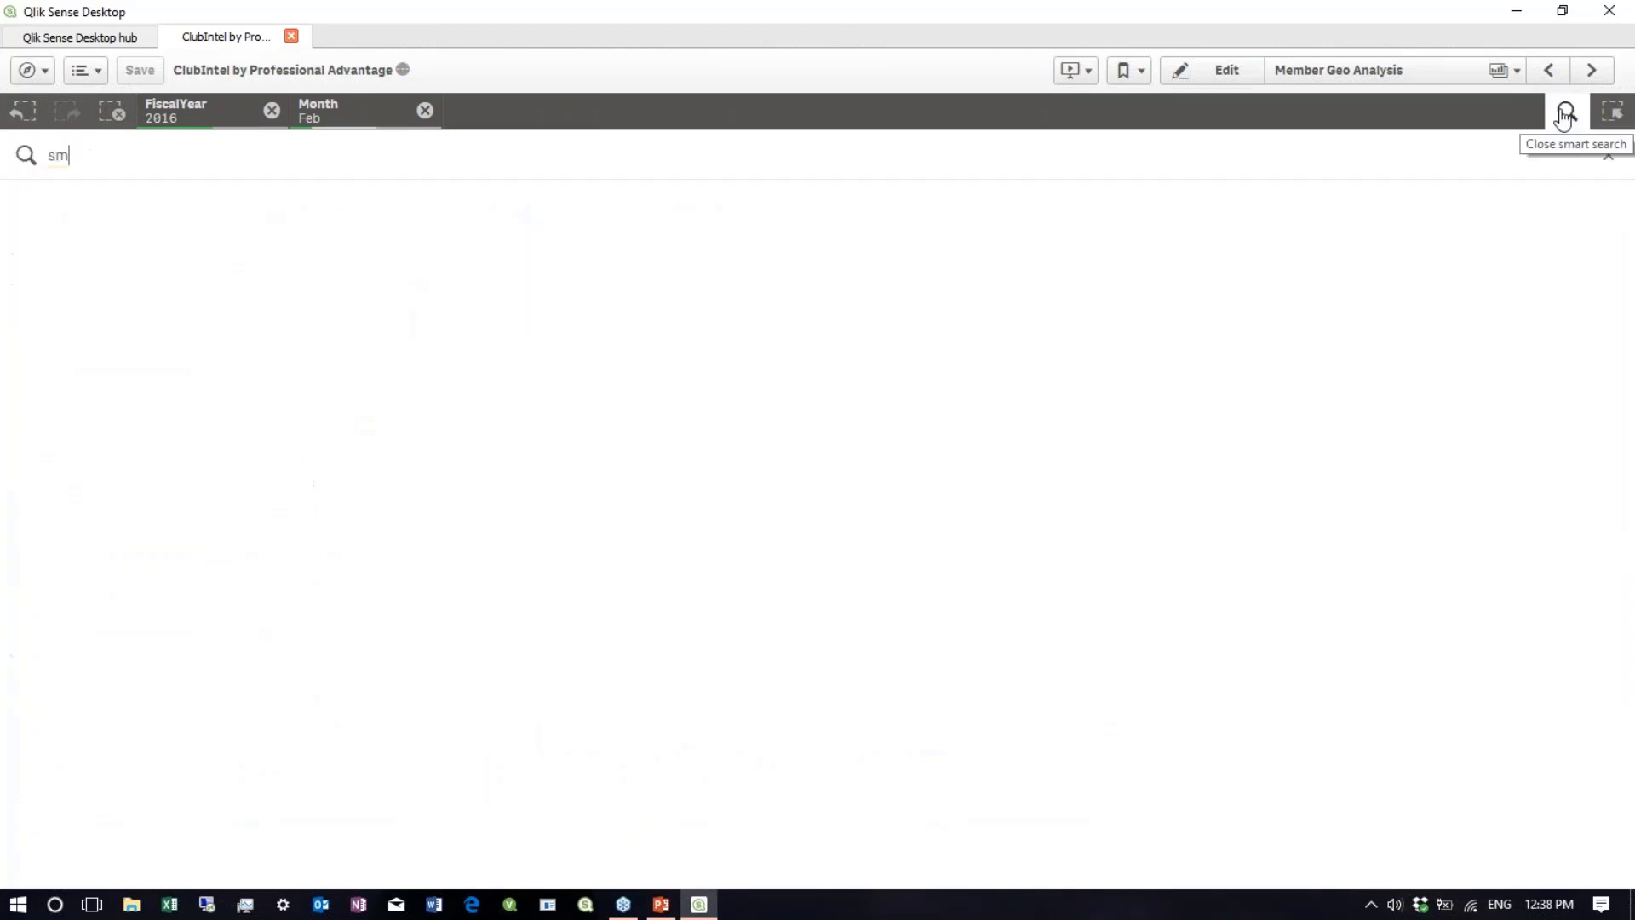
pyautogui.write('ith')
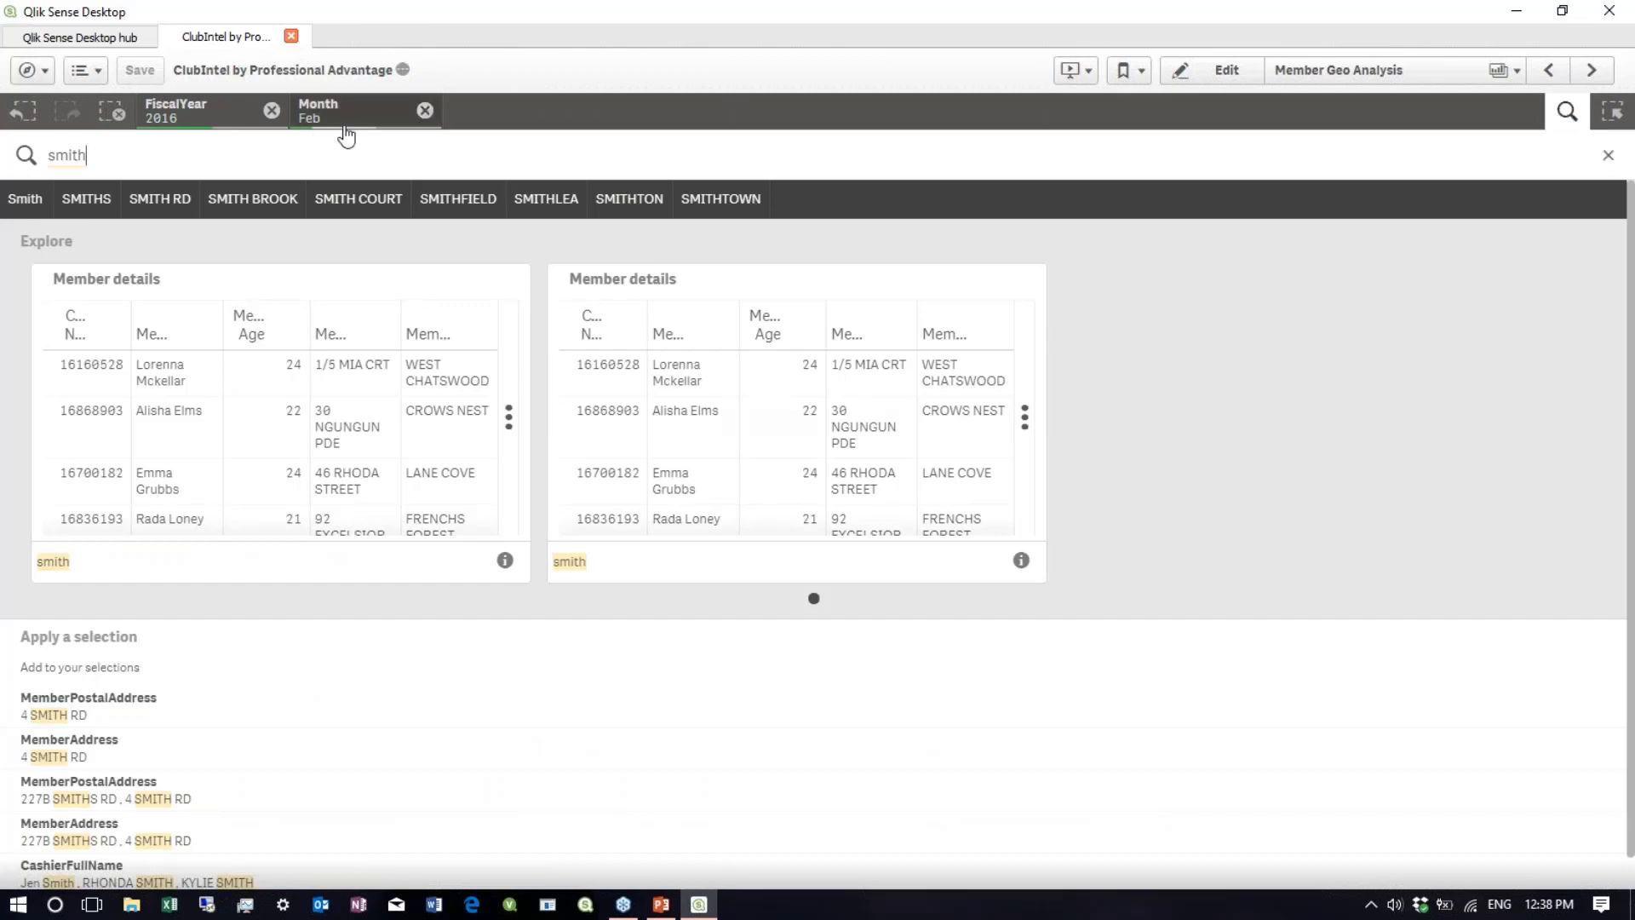
pyautogui.click(1608, 156)
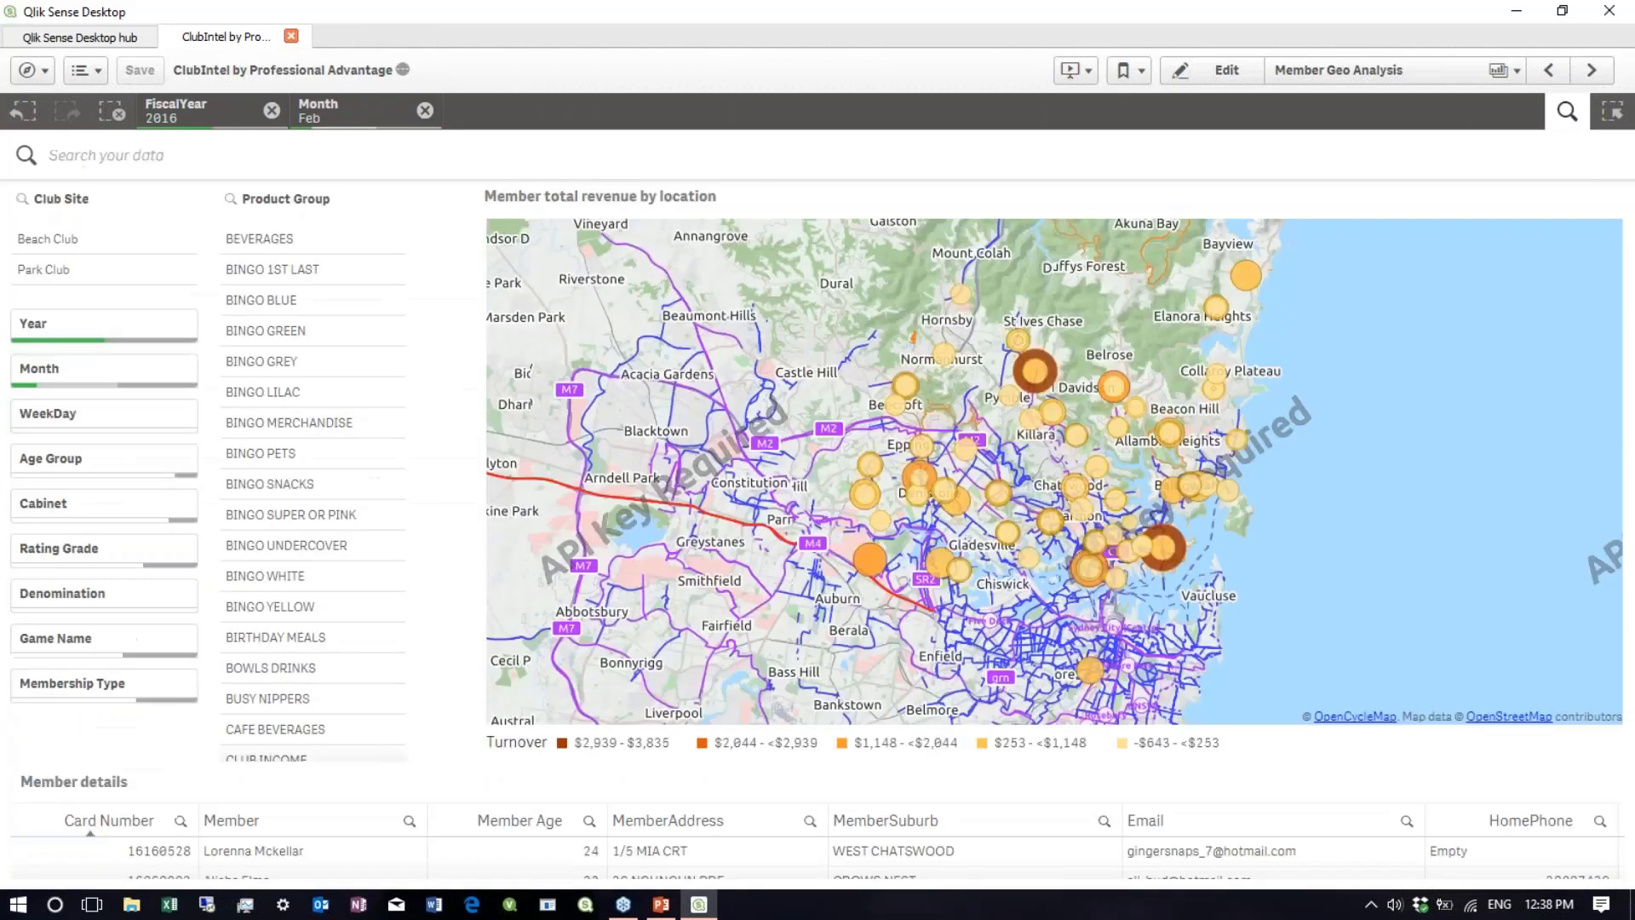
# - Search the Member column of the Member details table for a surname, and clear the search text
pyautogui.click(408, 821)
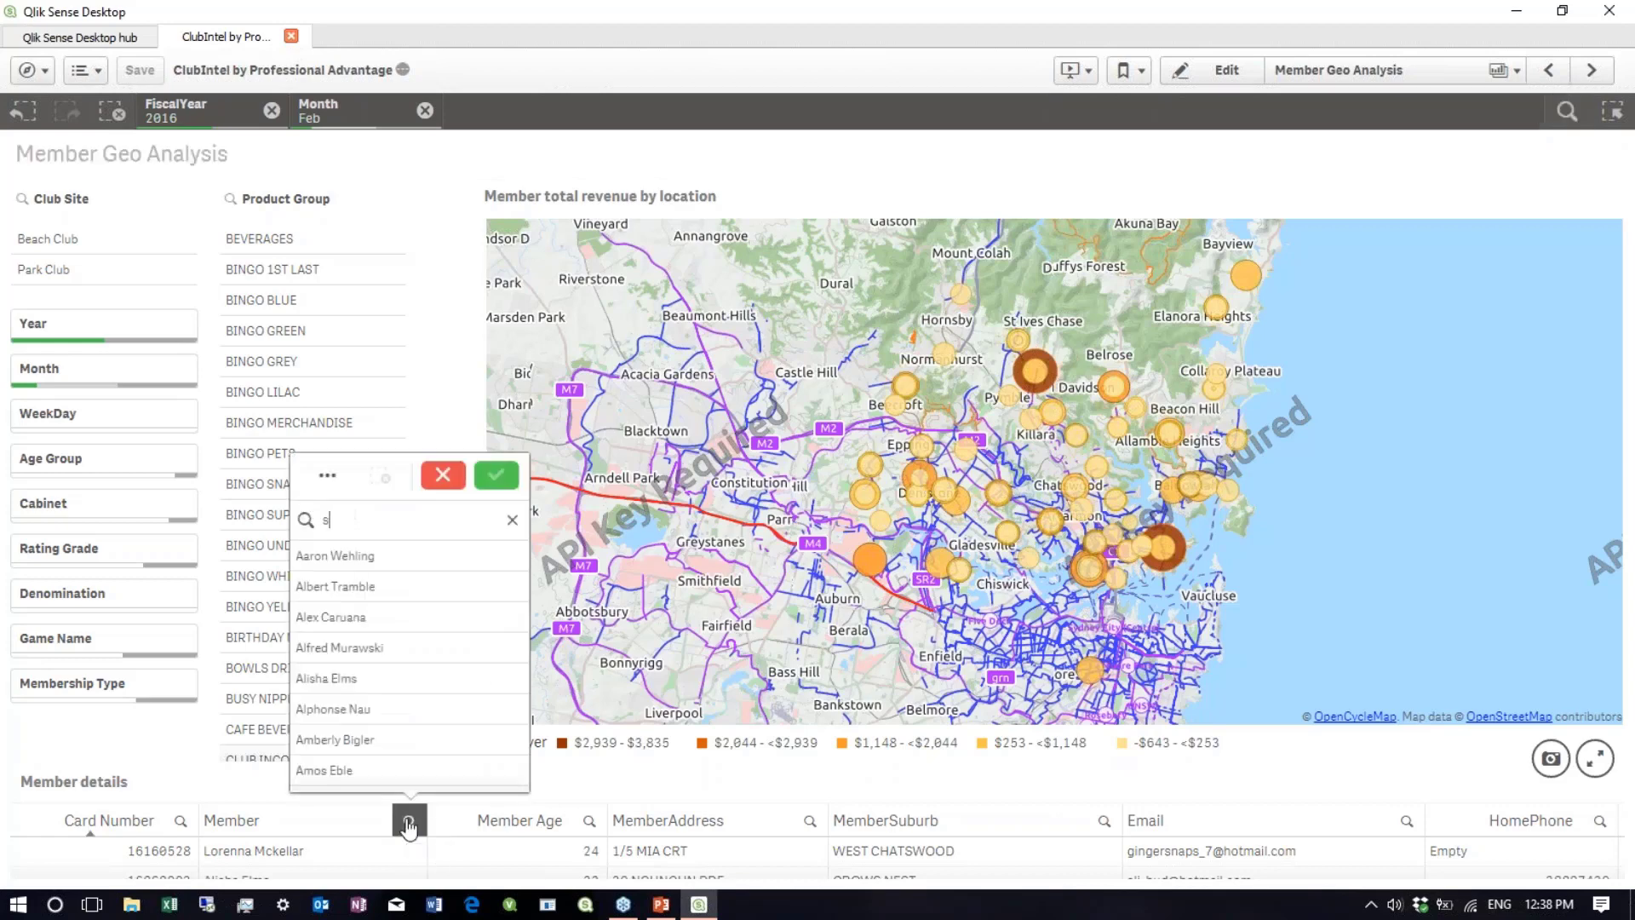
pyautogui.write('smit')
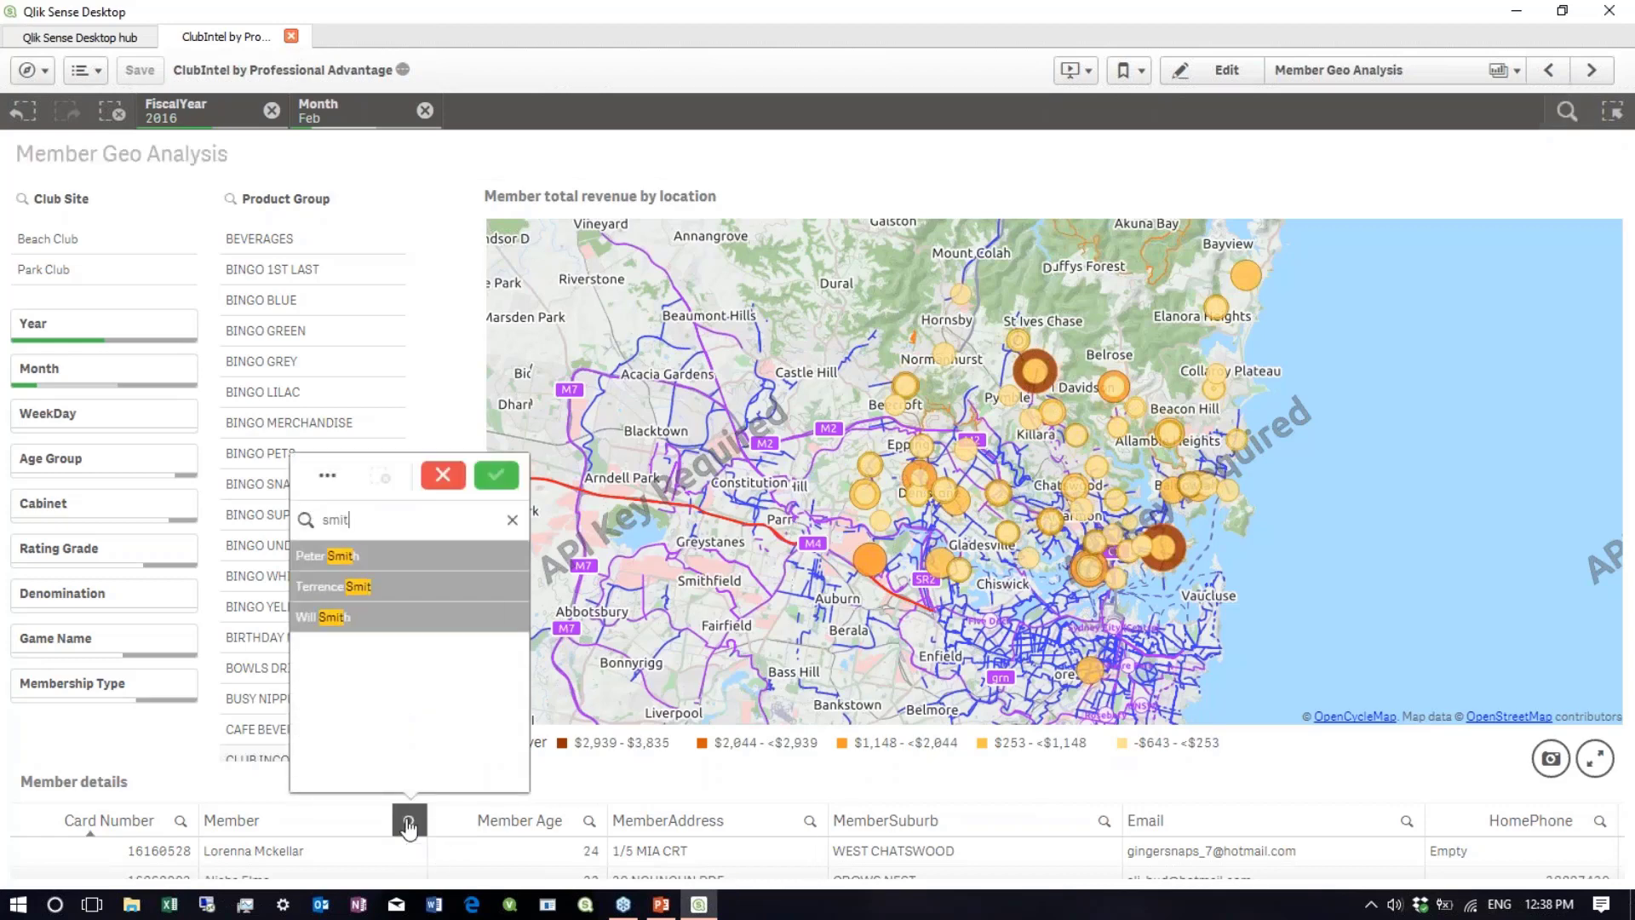
pyautogui.press('BackSpace')
pyautogui.press('BackSpace')
pyautogui.press('BackSpace')
pyautogui.press('BackSpace')
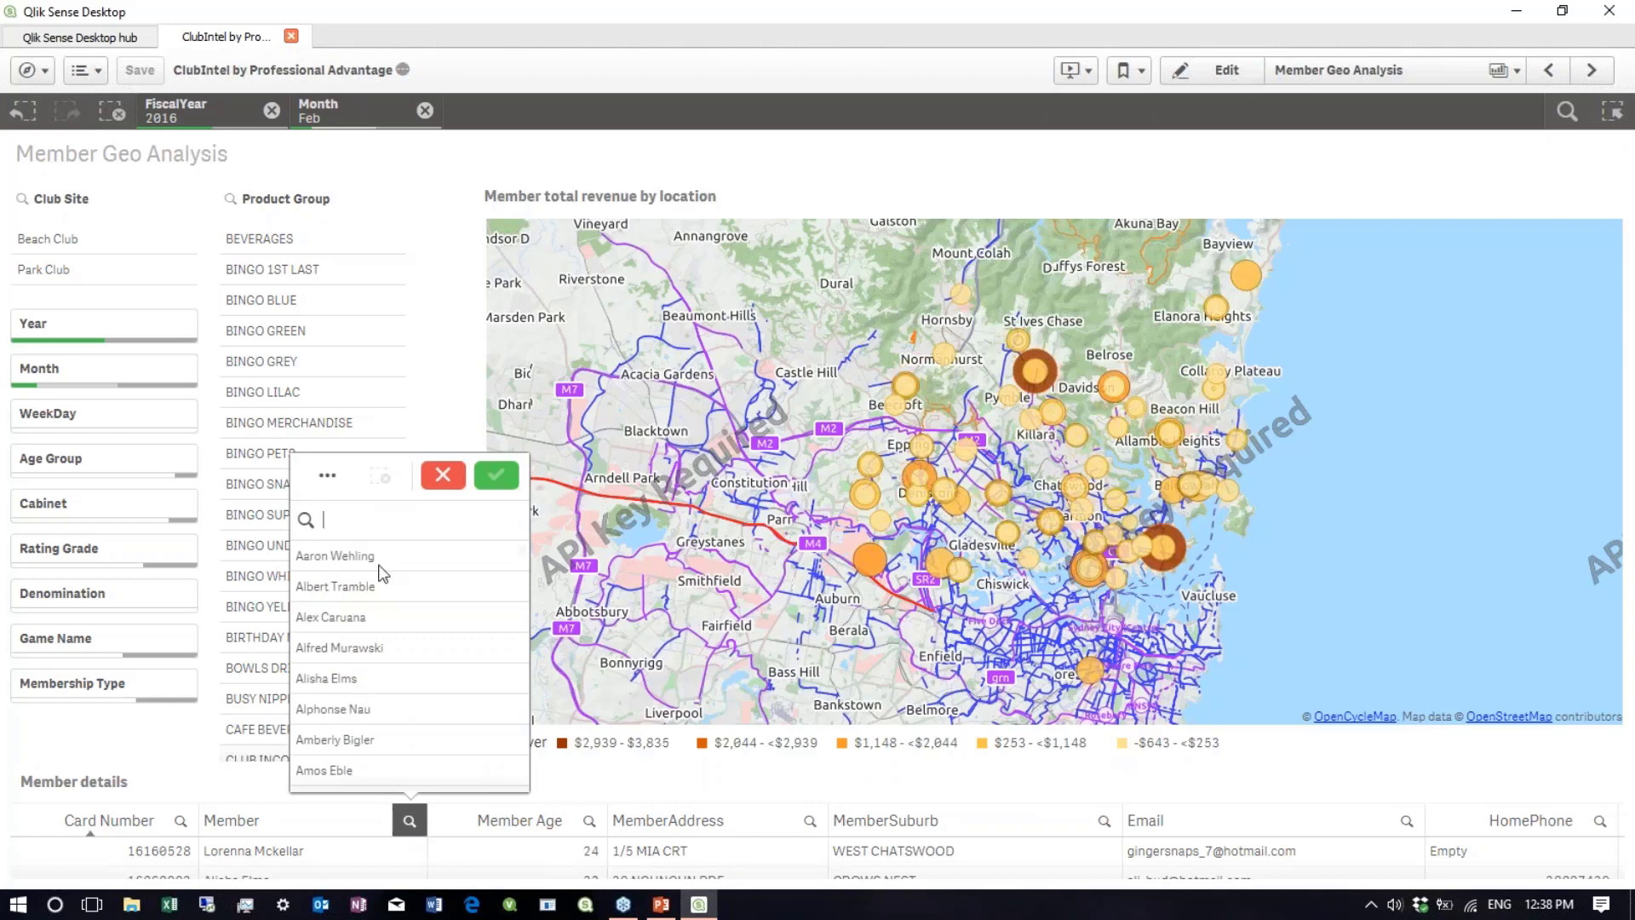
# - Filter Product Group to BINGO BLUE, BINGO GREEN and BINGO GREY, and expand the Member details table to full view
pyautogui.click(264, 299)
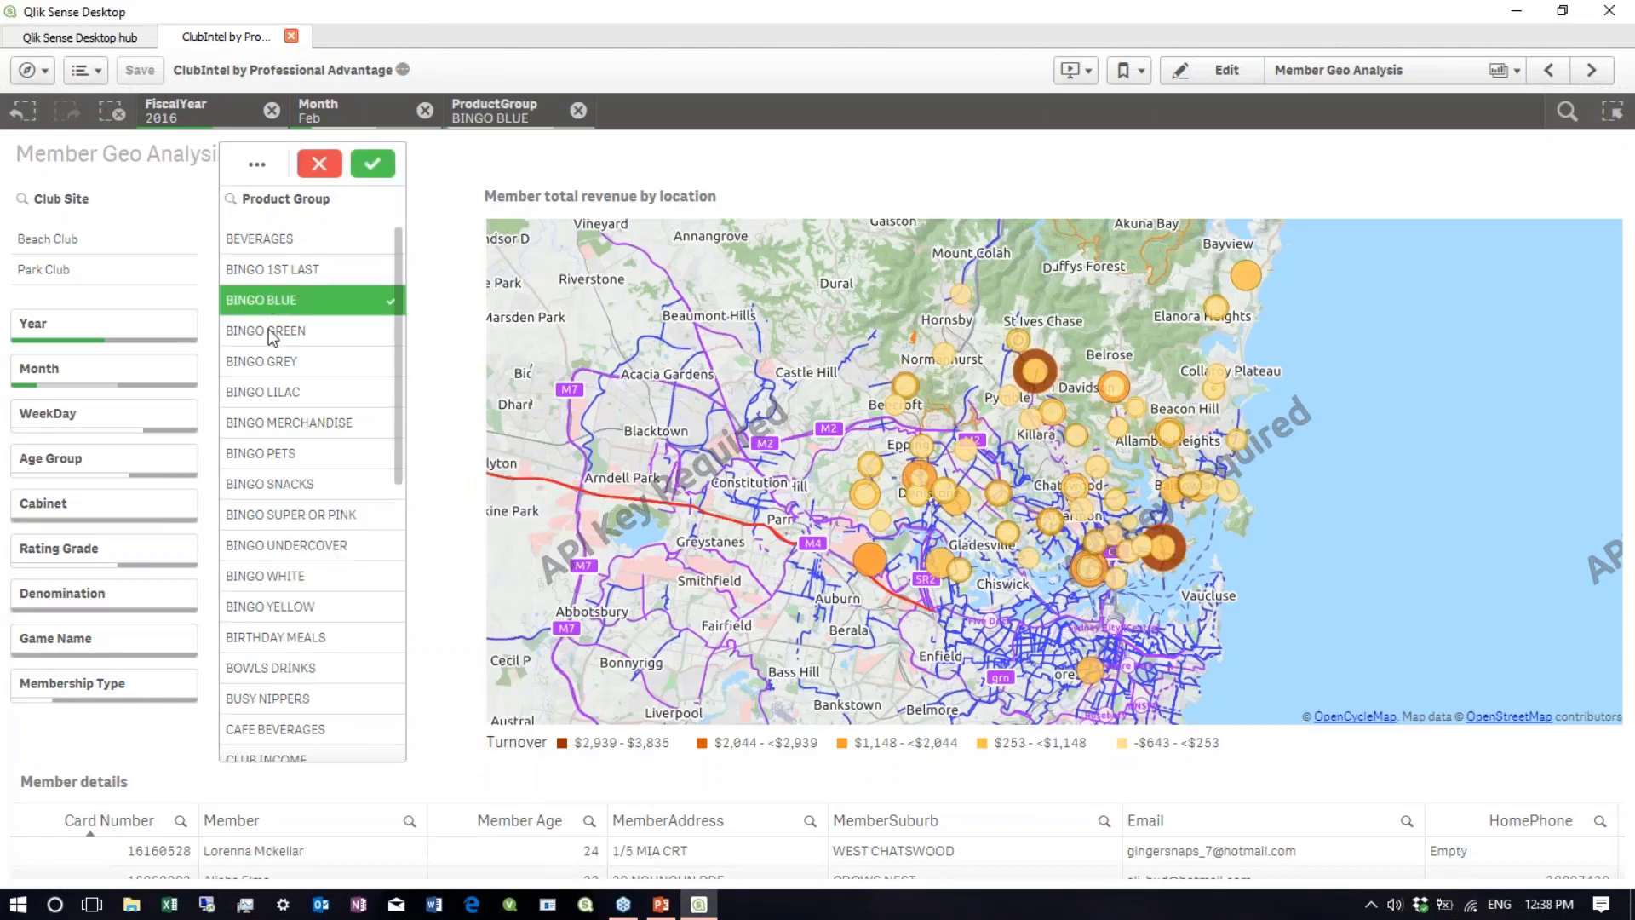
pyautogui.moveTo(268, 334); pyautogui.dragTo(268, 361)
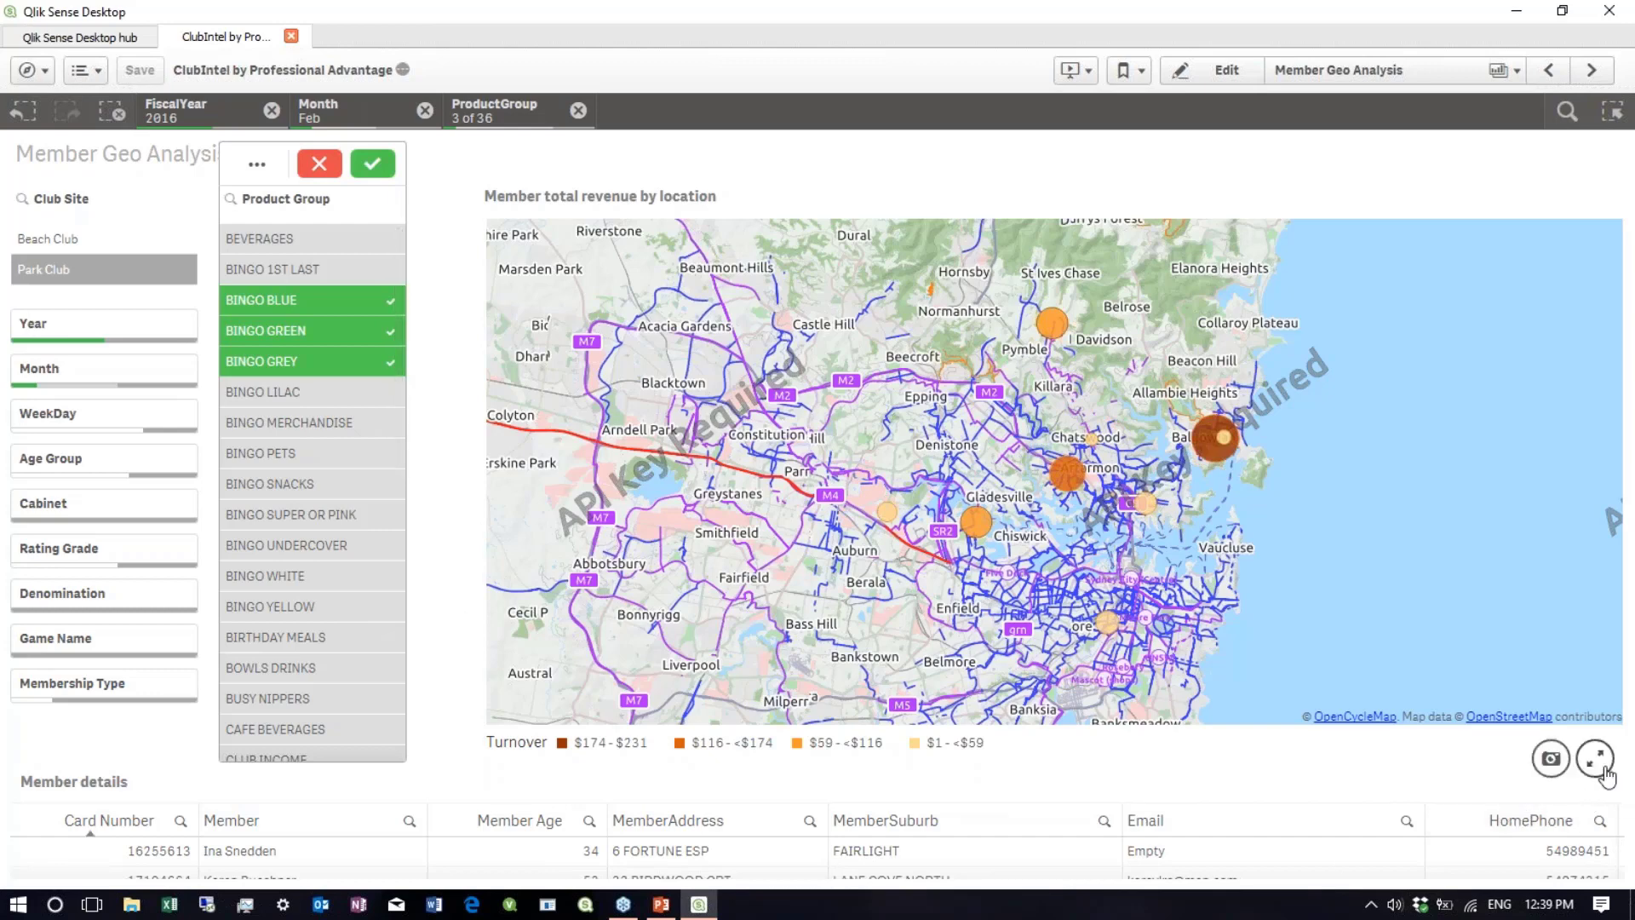
pyautogui.click(1596, 759)
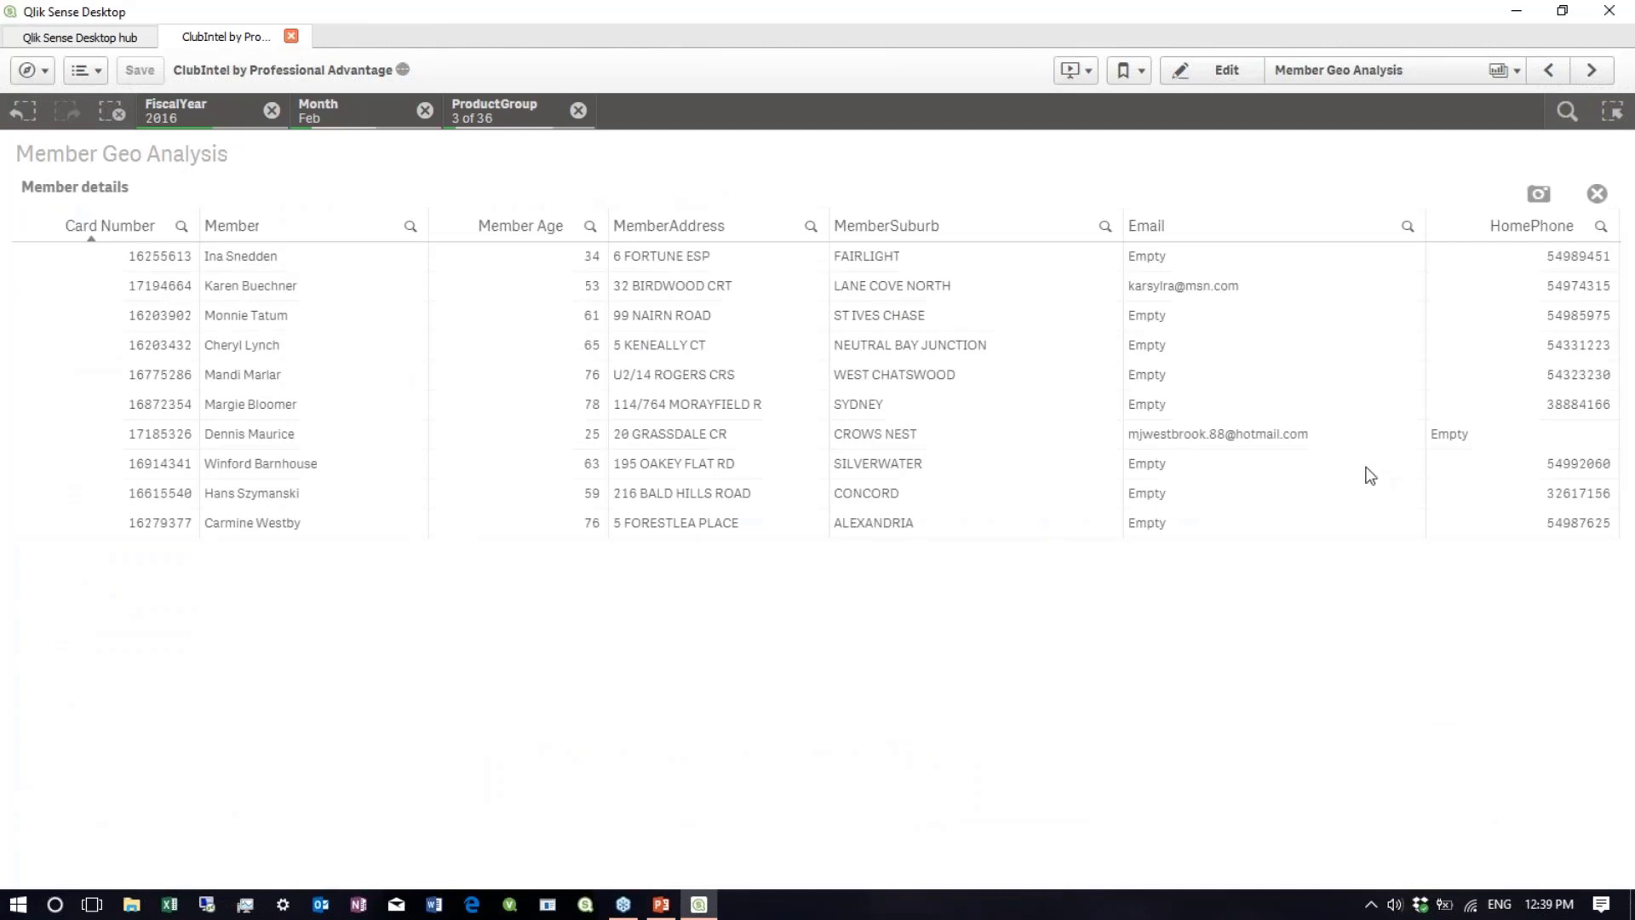
# - View the export options for the Member details table, and return from the full view to the sheet
pyautogui.rightClick(1026, 292)
pyautogui.click(1099, 268)
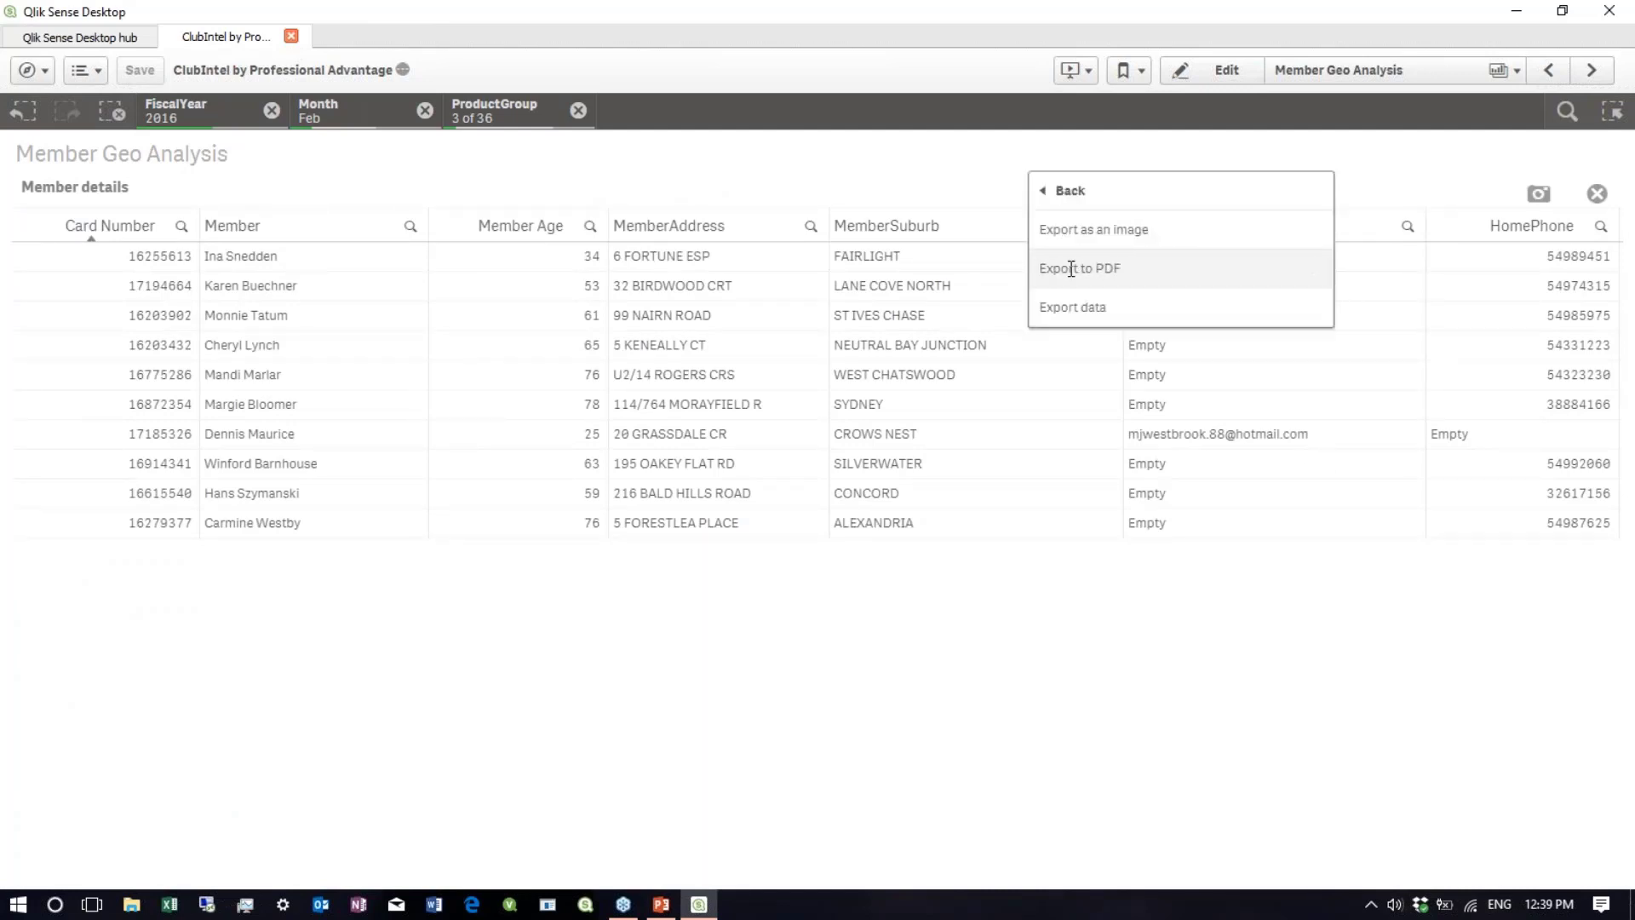
pyautogui.click(1597, 194)
pyautogui.click(1598, 193)
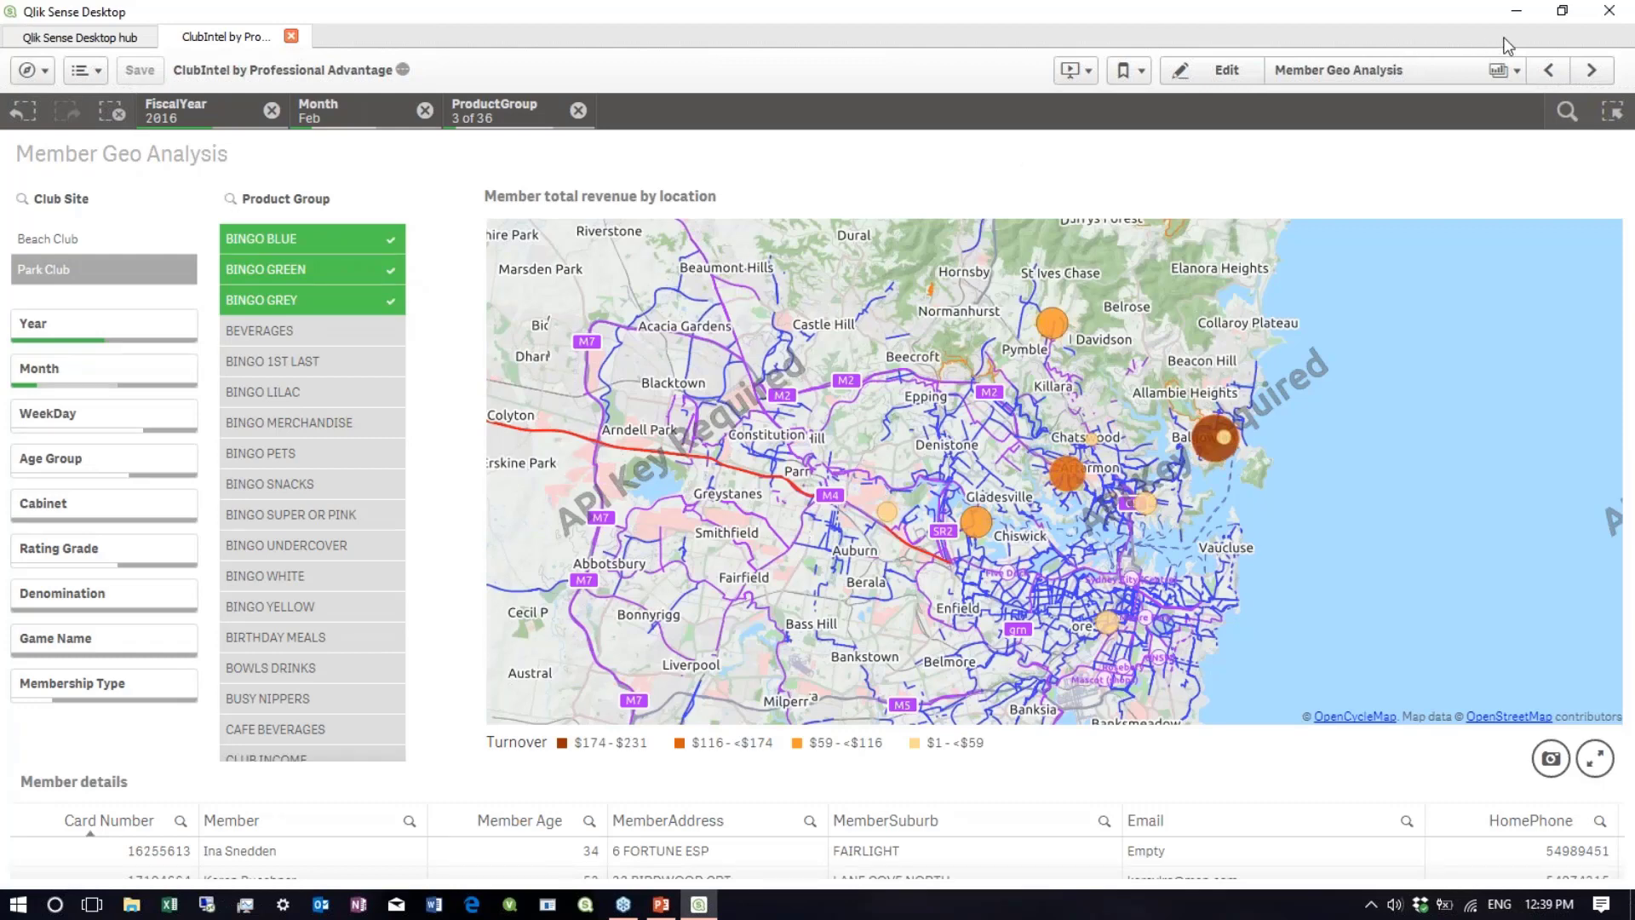
# - Restore the maximized Qlik Sense window to its small size and widen it across most of the desktop
pyautogui.click(1563, 12)
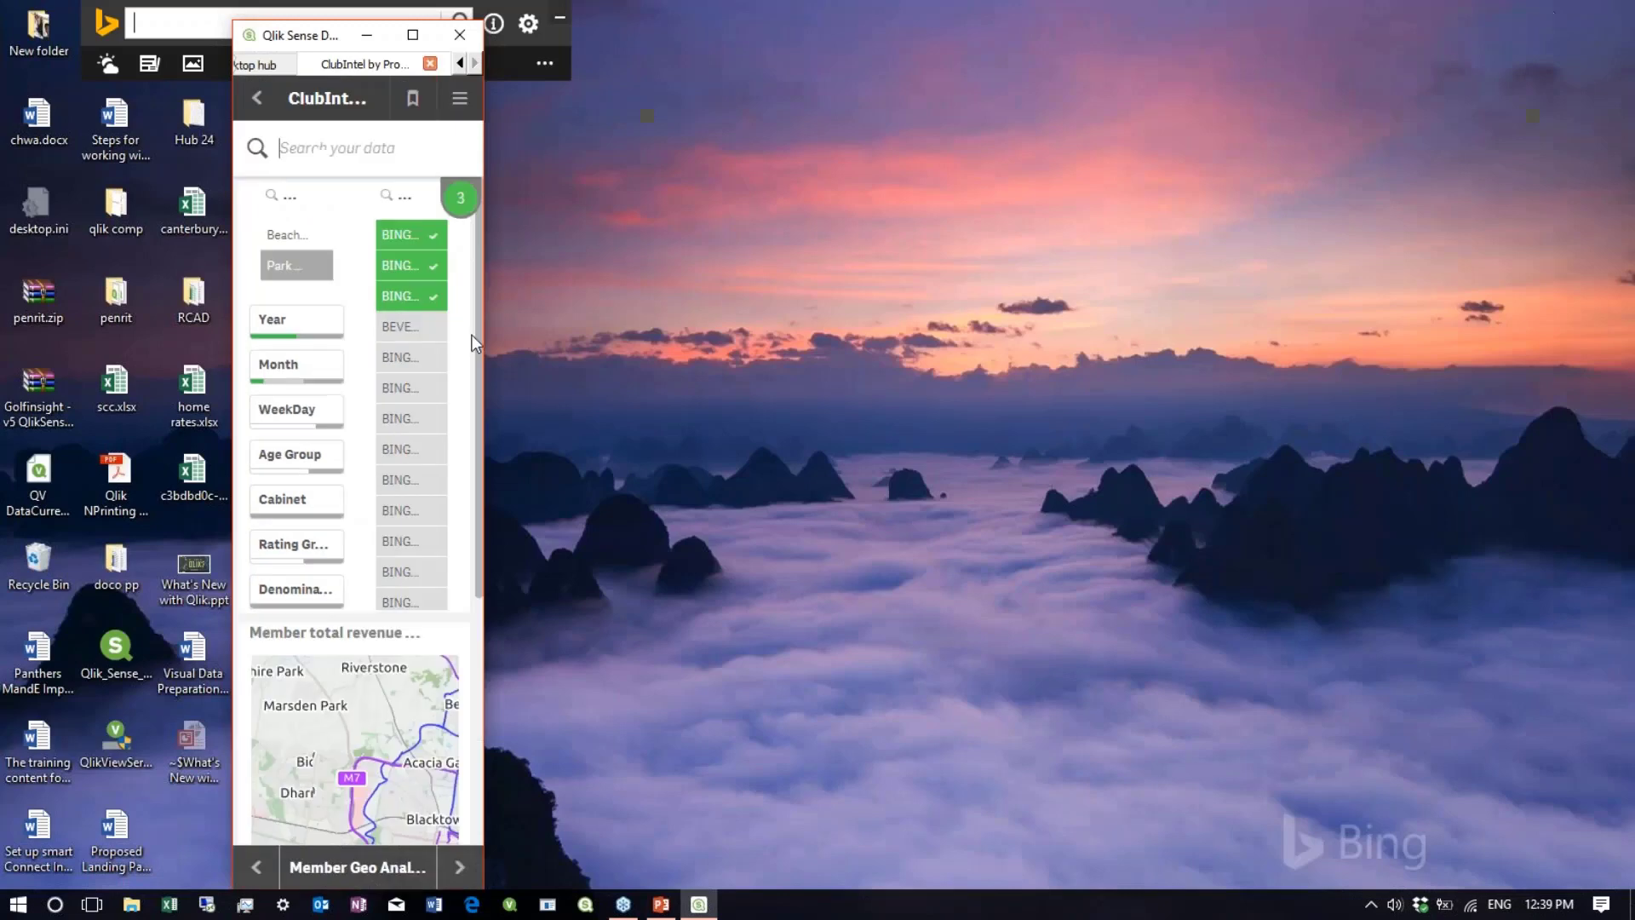
pyautogui.moveTo(474, 385); pyautogui.dragTo(1546, 385)
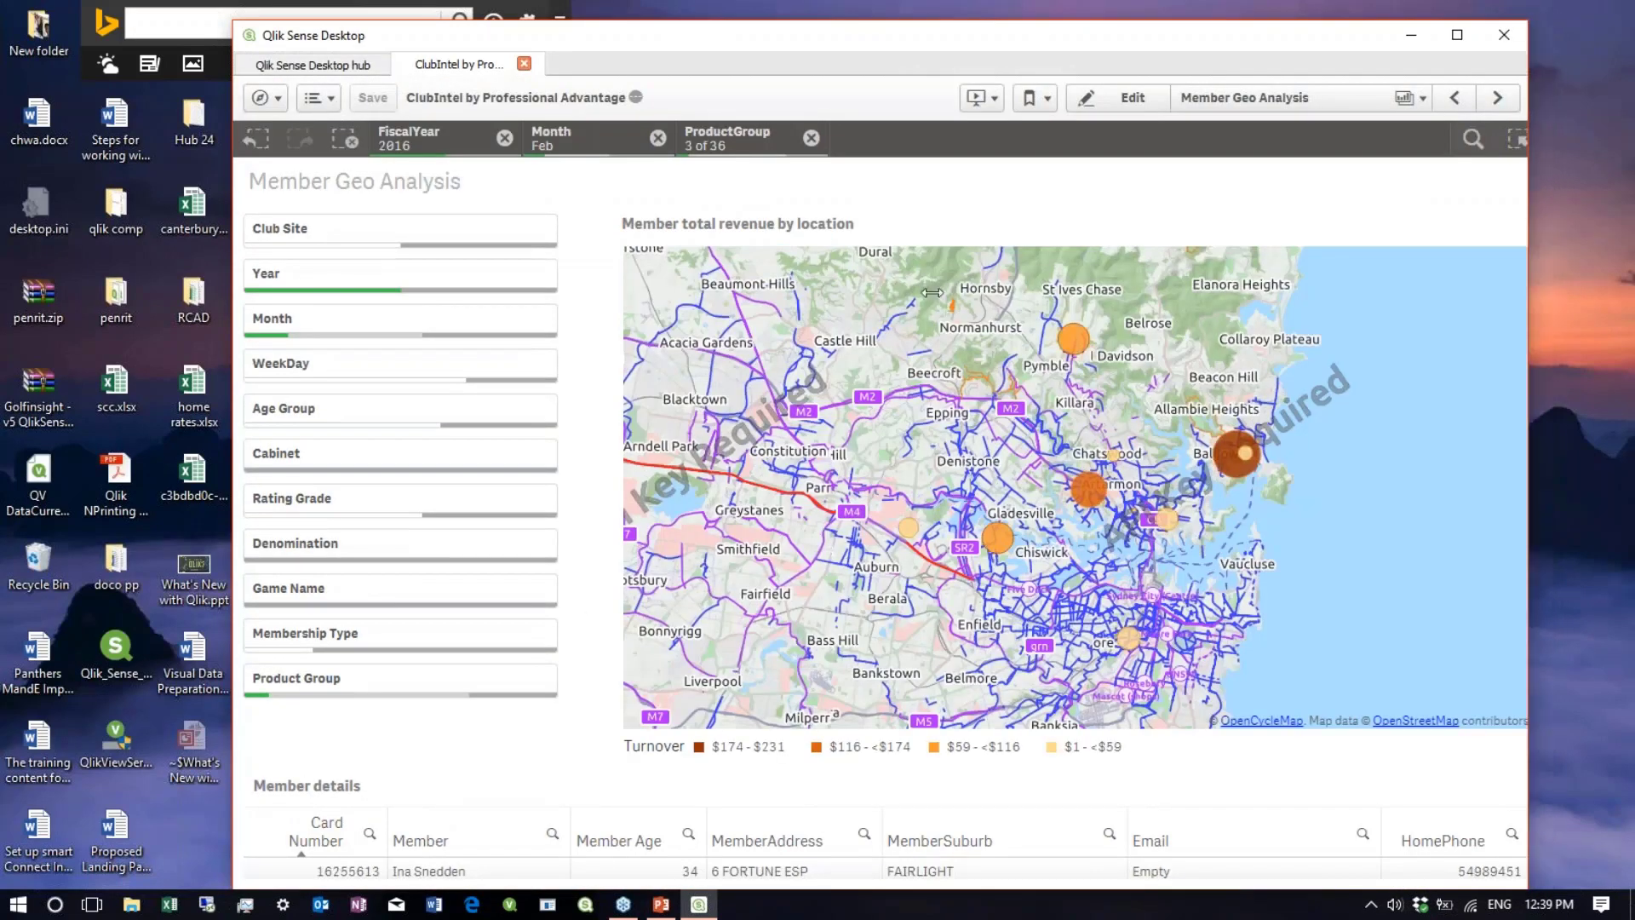
# - Narrow the Qlik Sense window to about phone width to show the responsive layout, and maximize it again
pyautogui.moveTo(1541, 292); pyautogui.dragTo(810, 292)
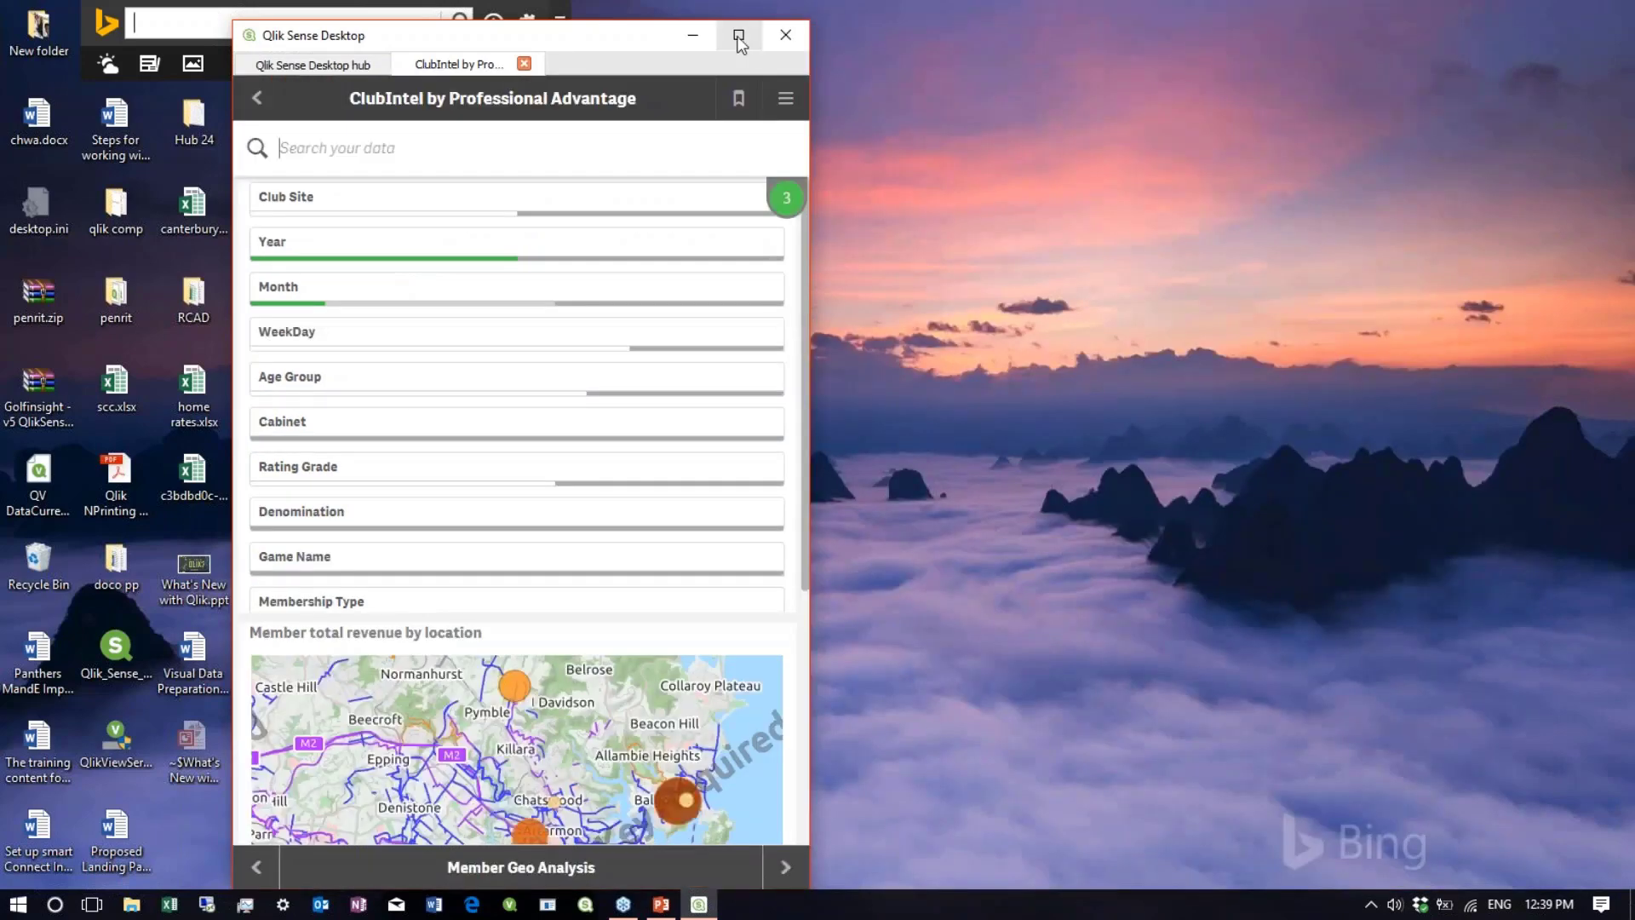
pyautogui.click(739, 36)
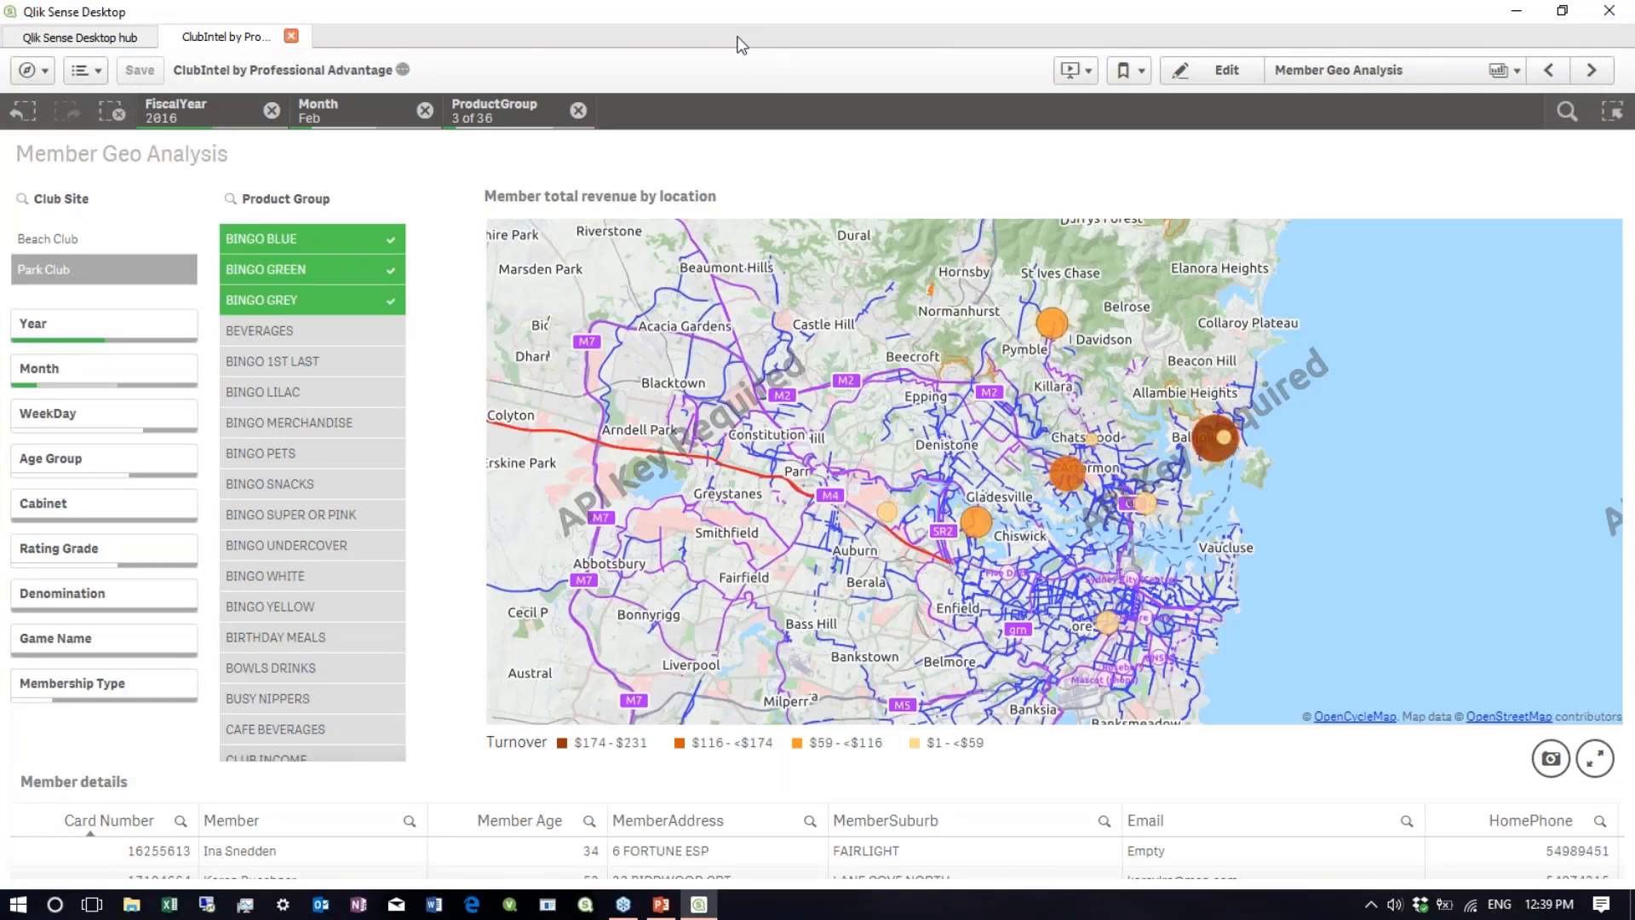
# - Go to the Point of Sales Analysis sheet and clear the ProductGroup selection
pyautogui.click(1591, 70)
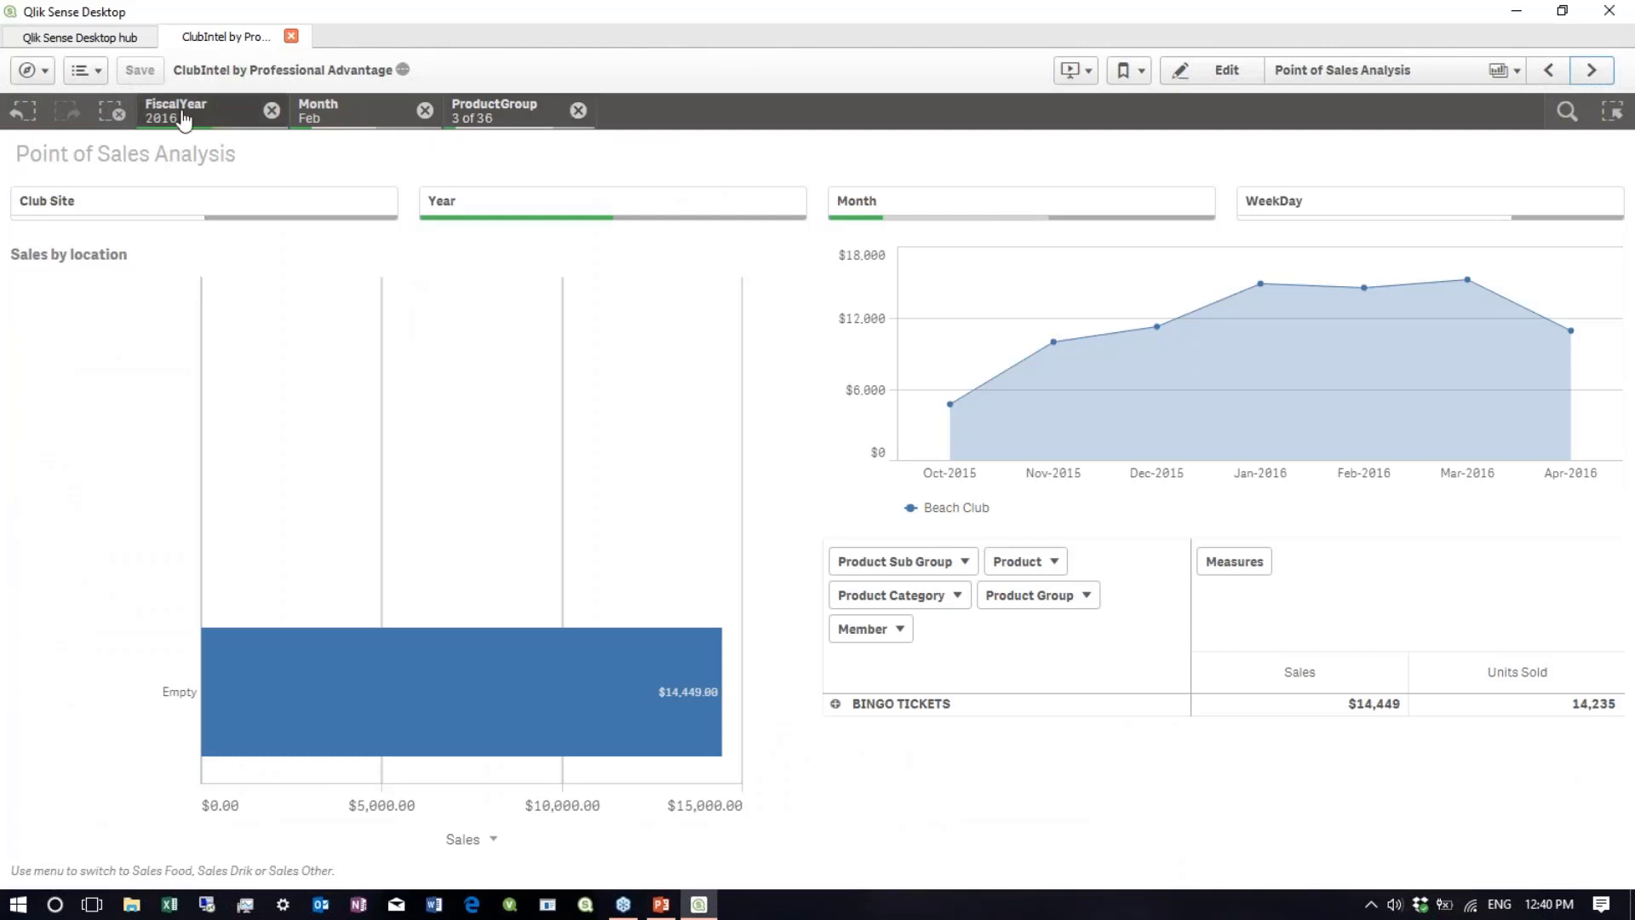
pyautogui.click(579, 110)
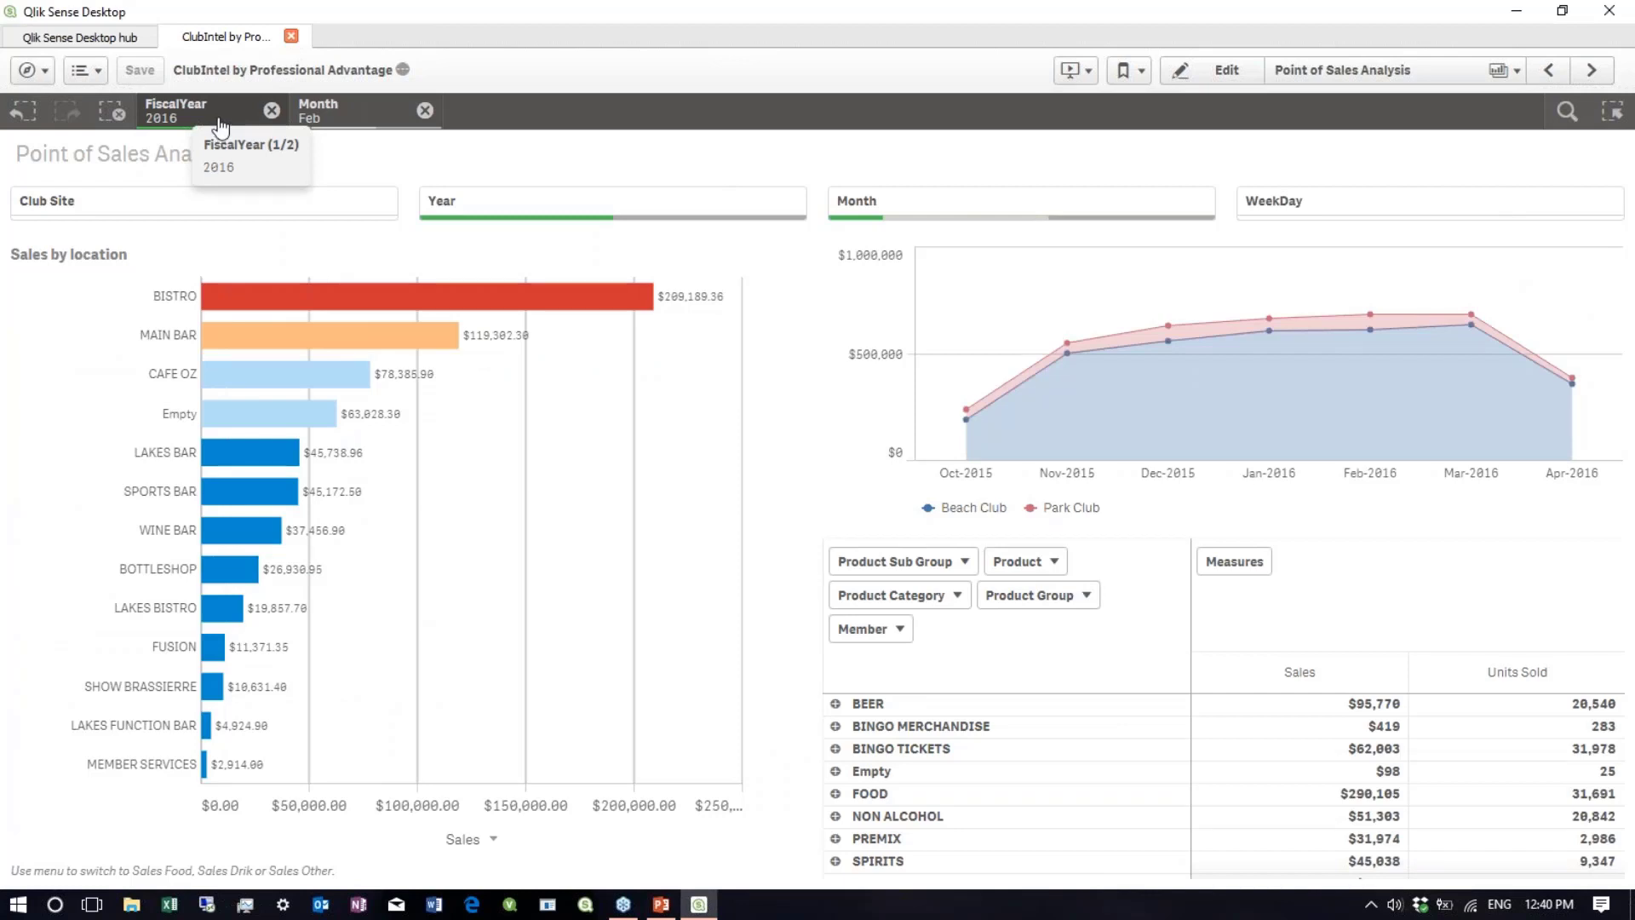
# - View the value lists of the FiscalYear and Month selections, and close them without changing anything
pyautogui.click(218, 116)
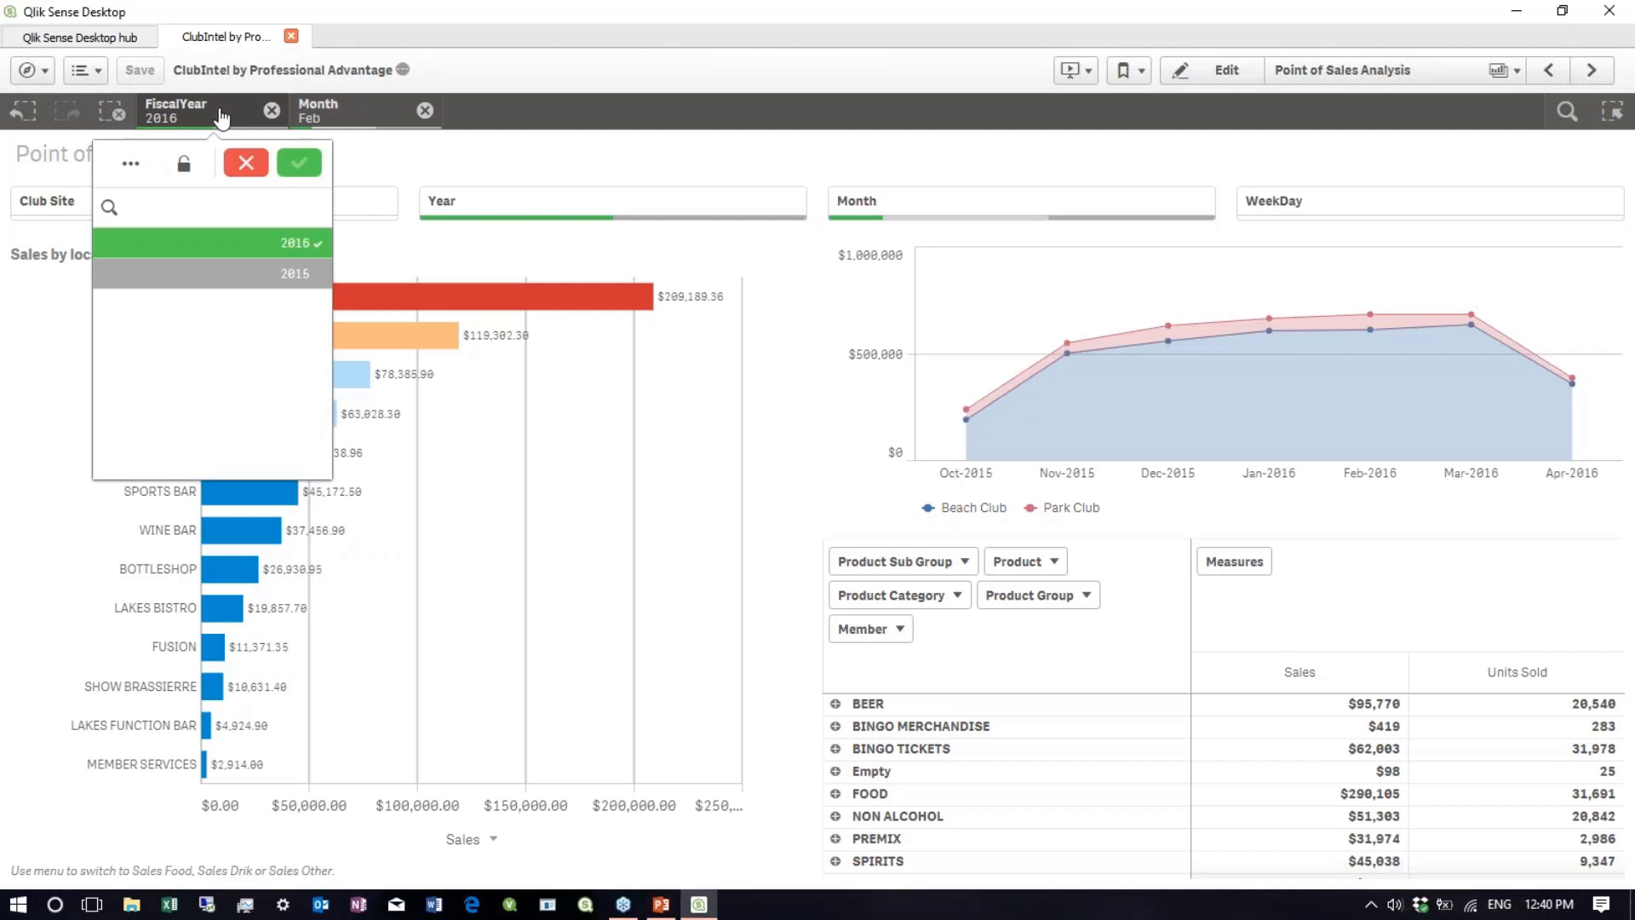
pyautogui.click(328, 119)
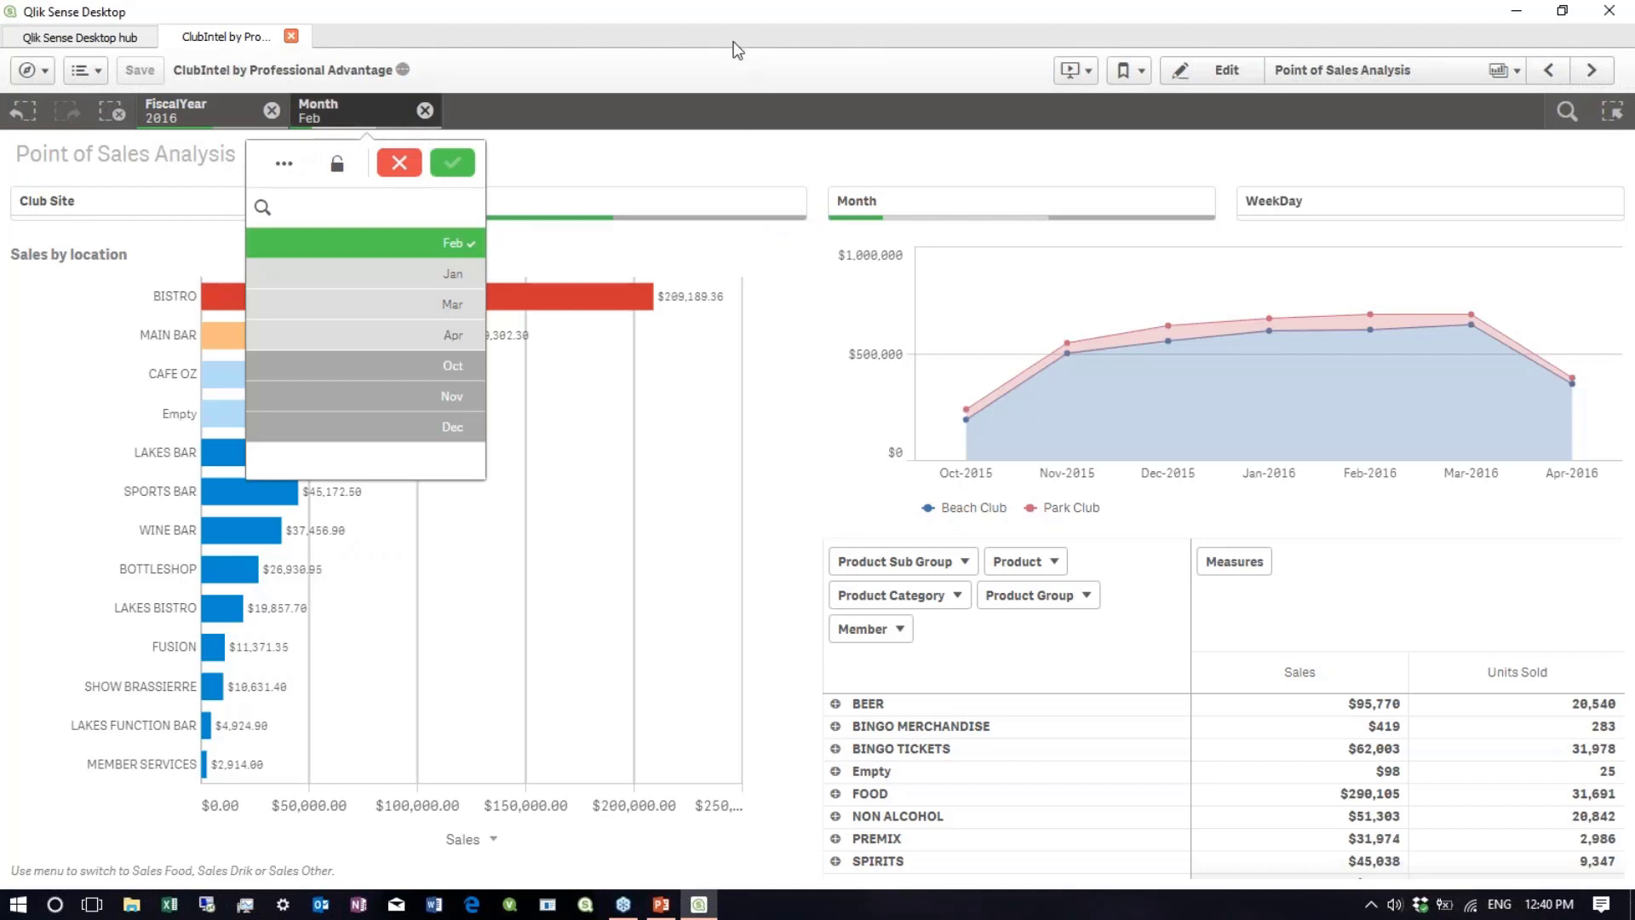
pyautogui.click(652, 180)
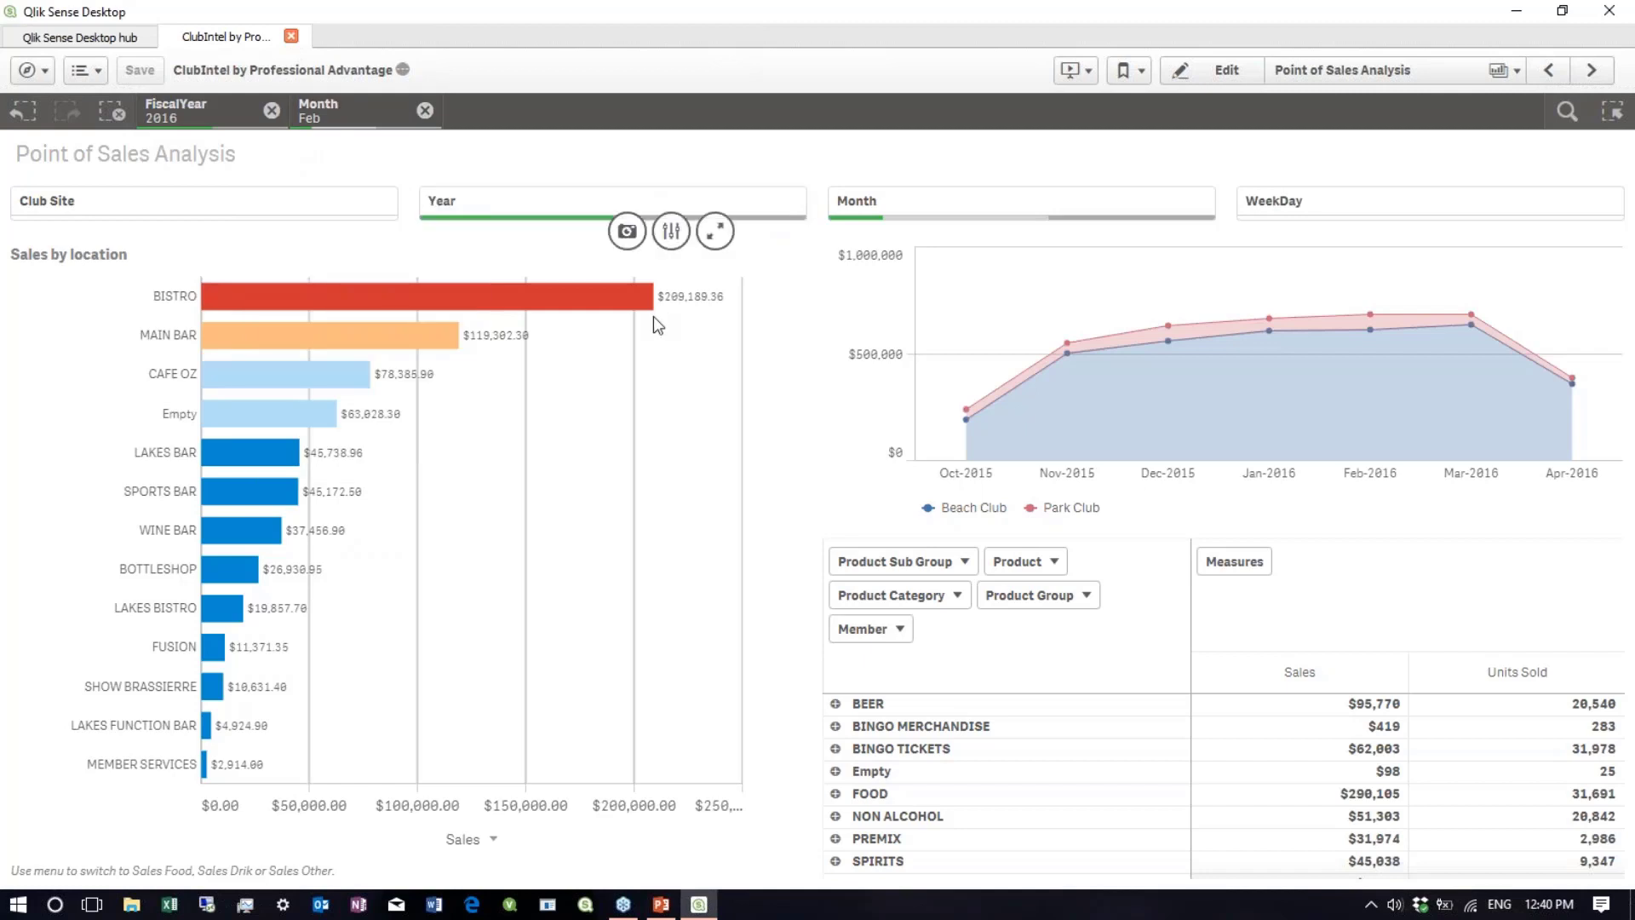
# - Take a snapshot of the Sales by location chart and save it
pyautogui.click(627, 232)
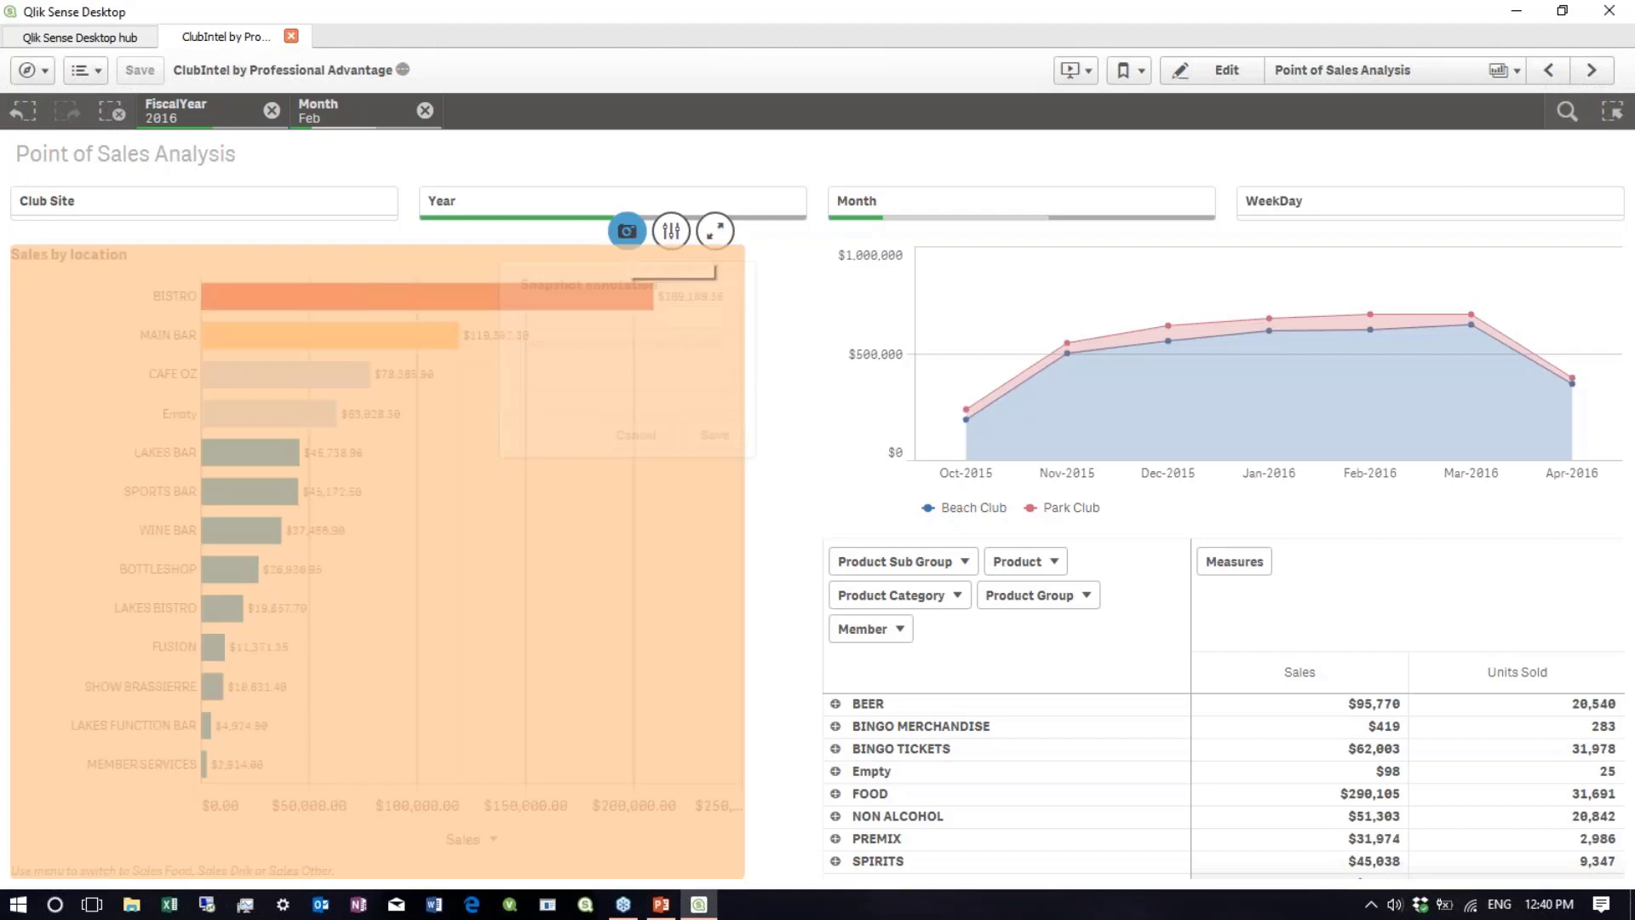
pyautogui.click(714, 434)
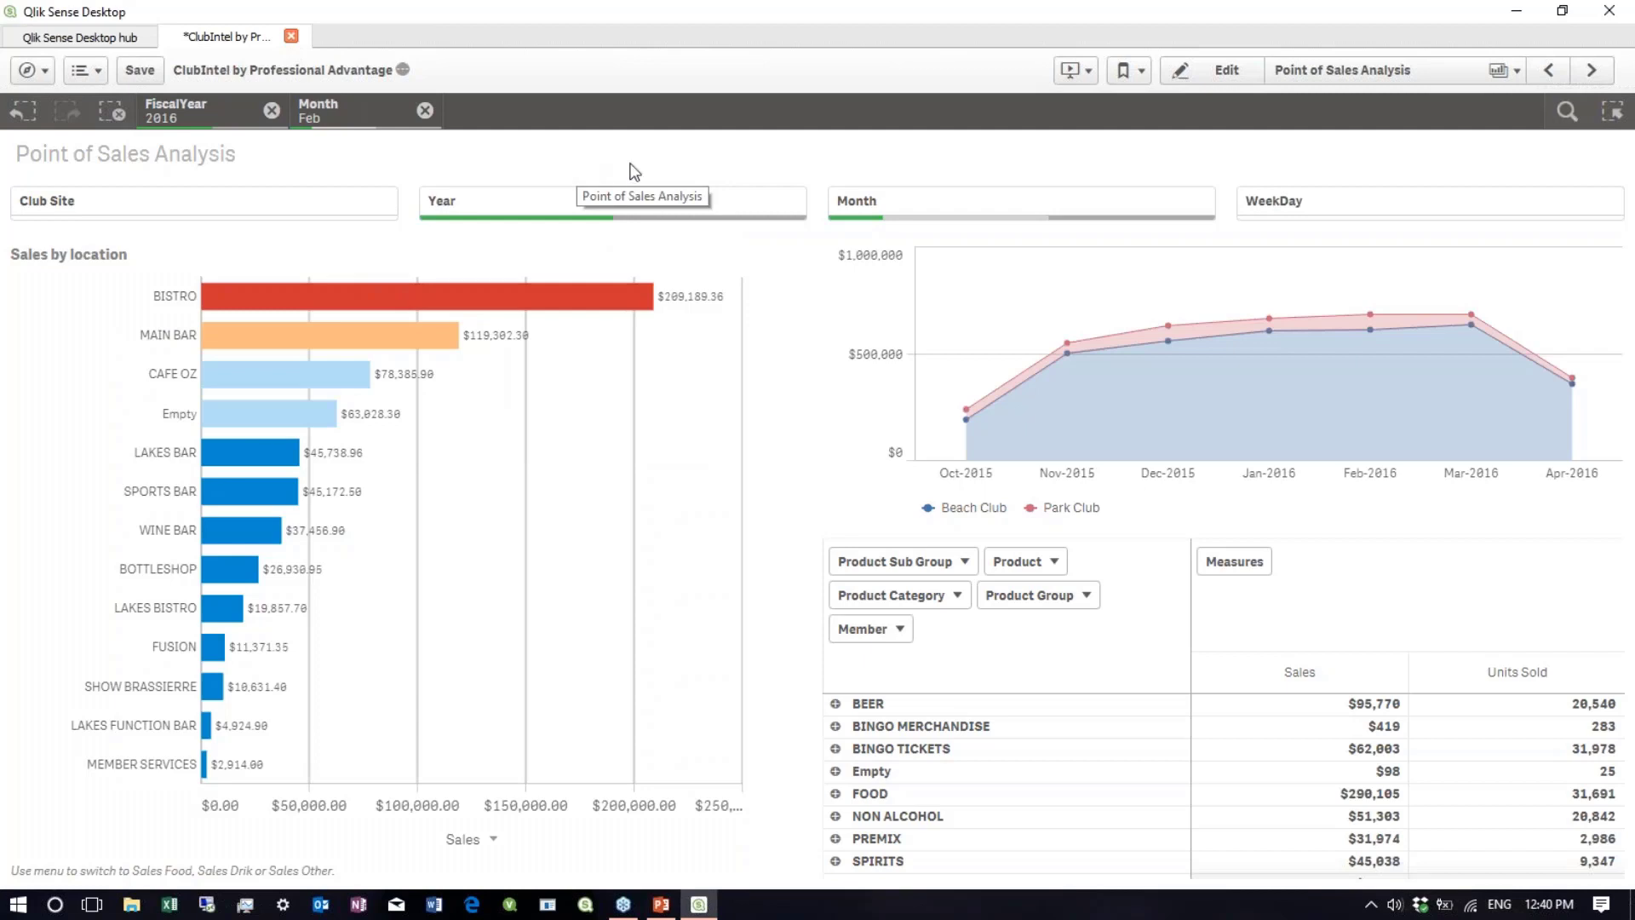
# - Open the empty sheet named My new sheet and start editing it
pyautogui.click(1387, 69)
pyautogui.click(994, 415)
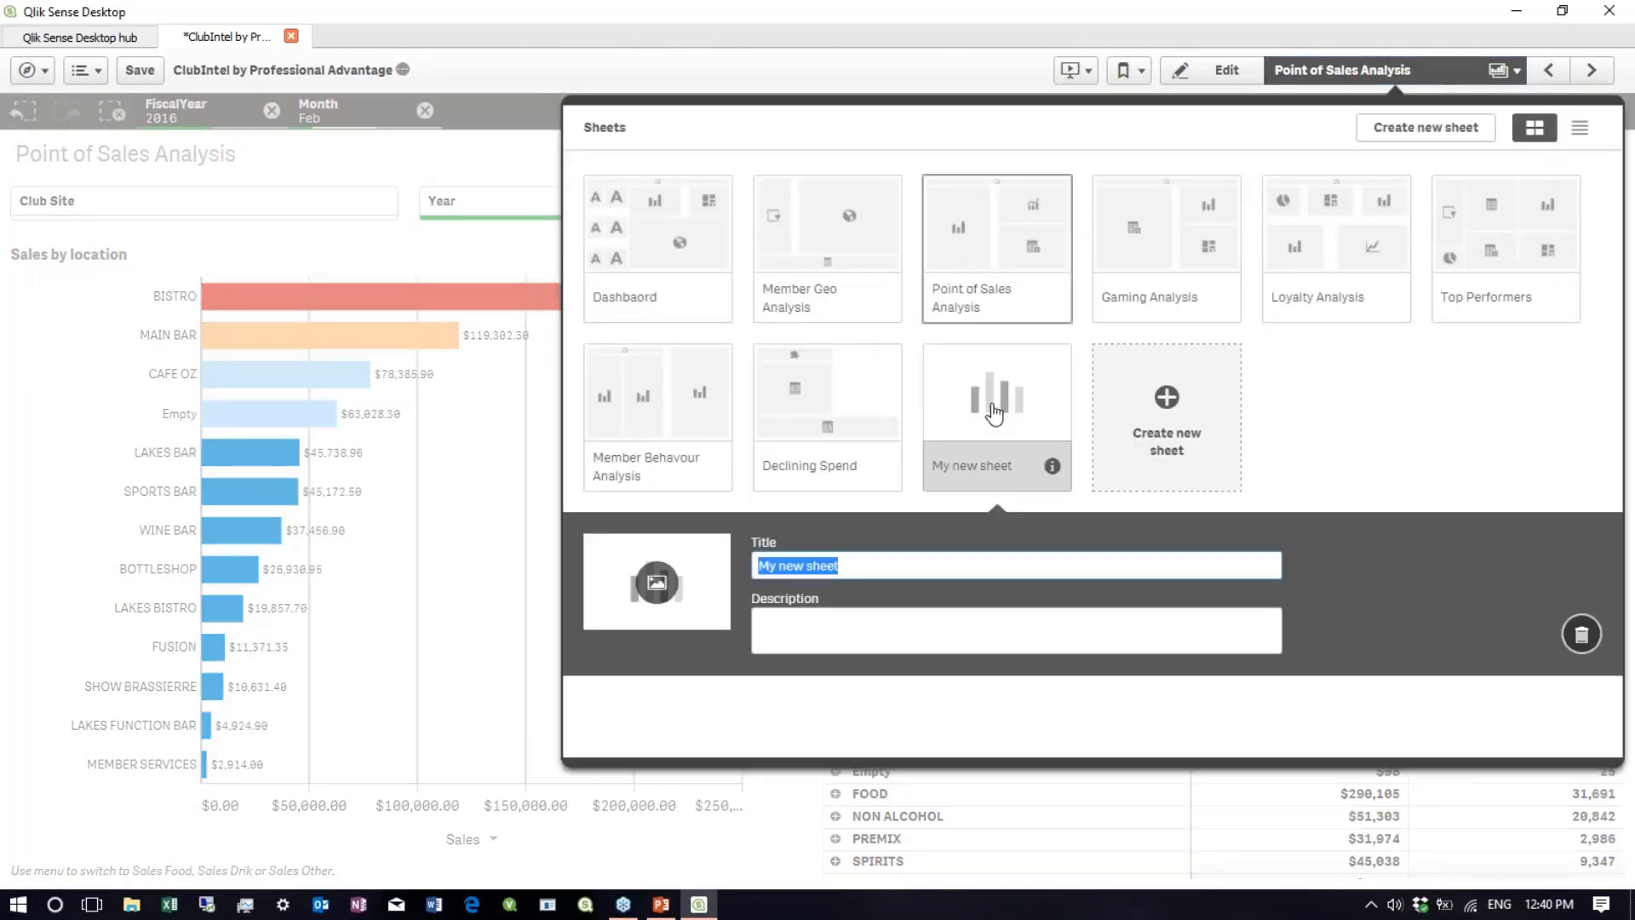
pyautogui.click(995, 414)
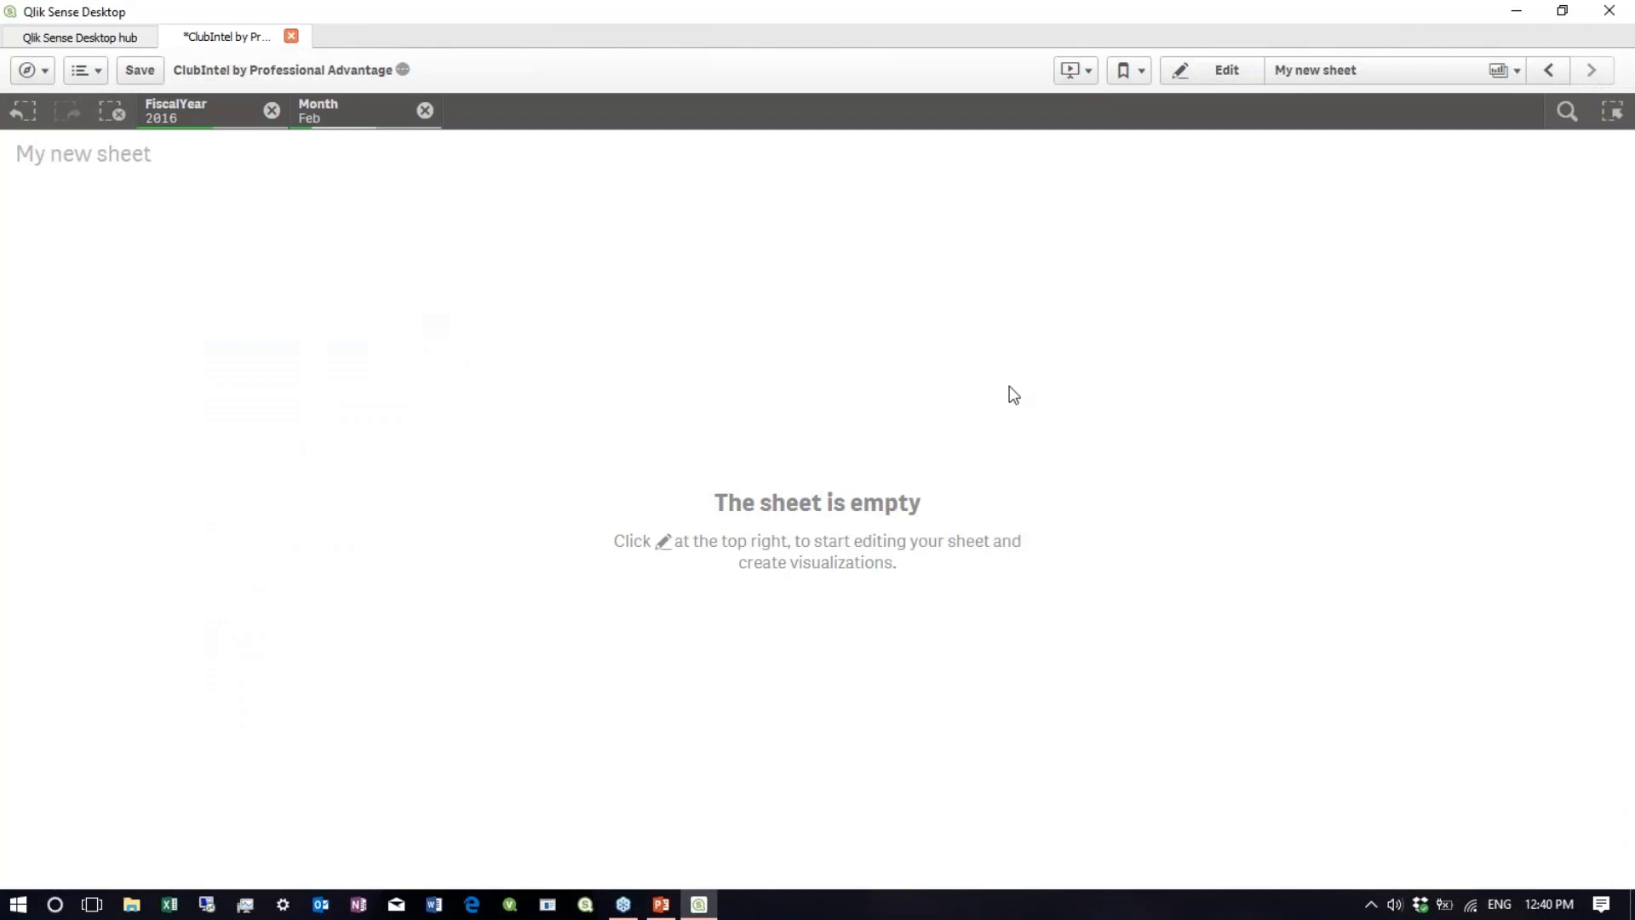
pyautogui.click(1229, 72)
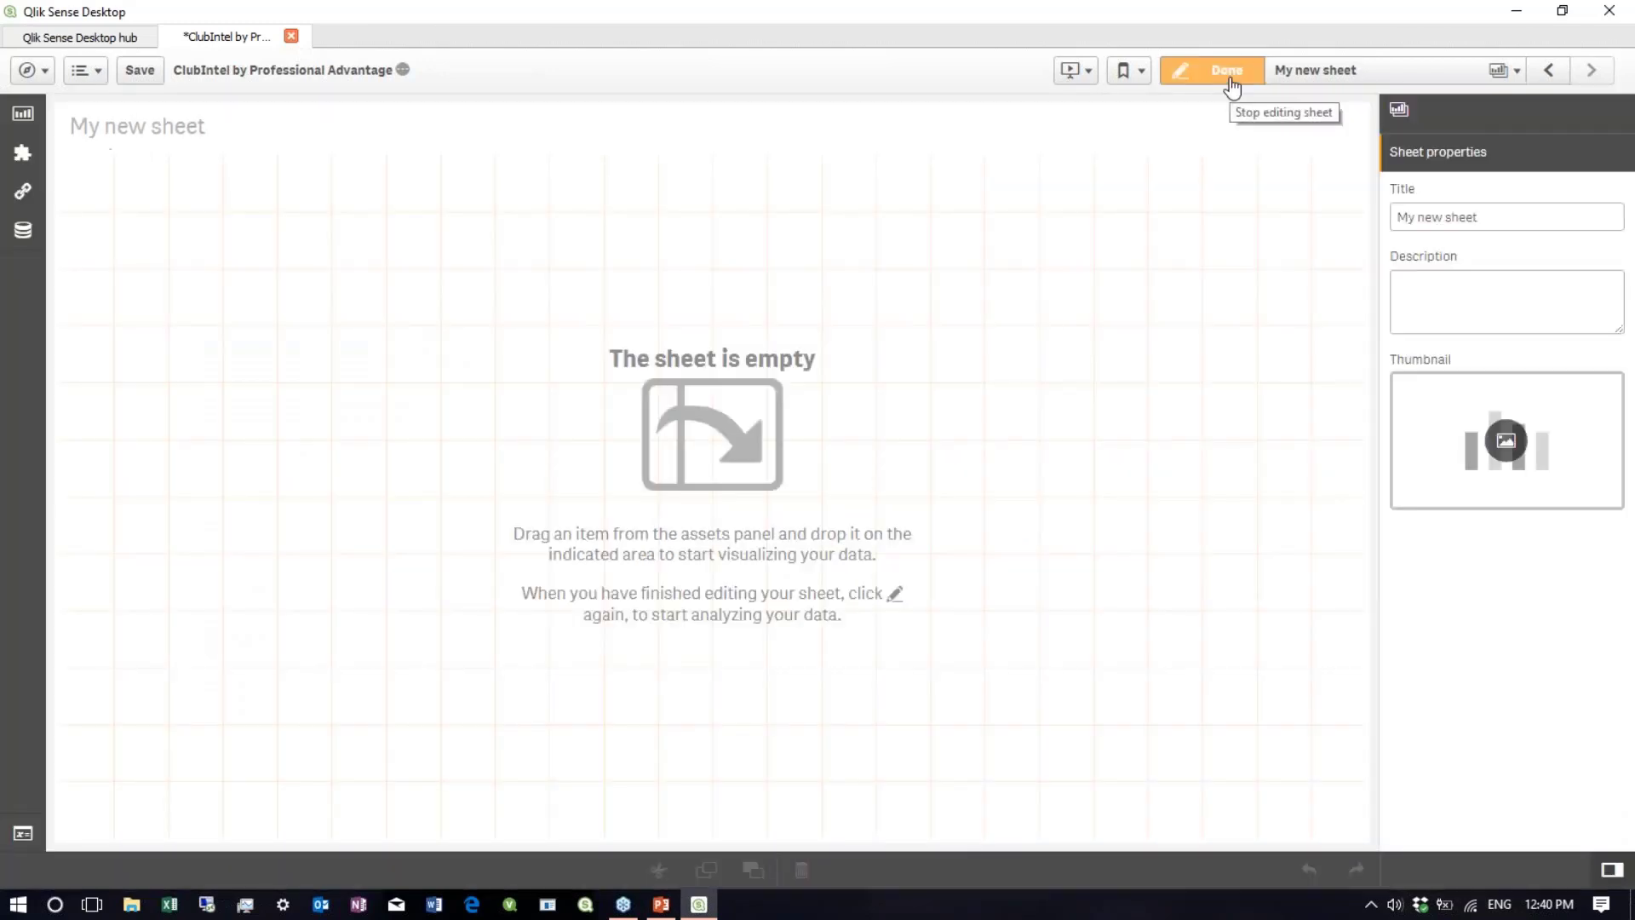
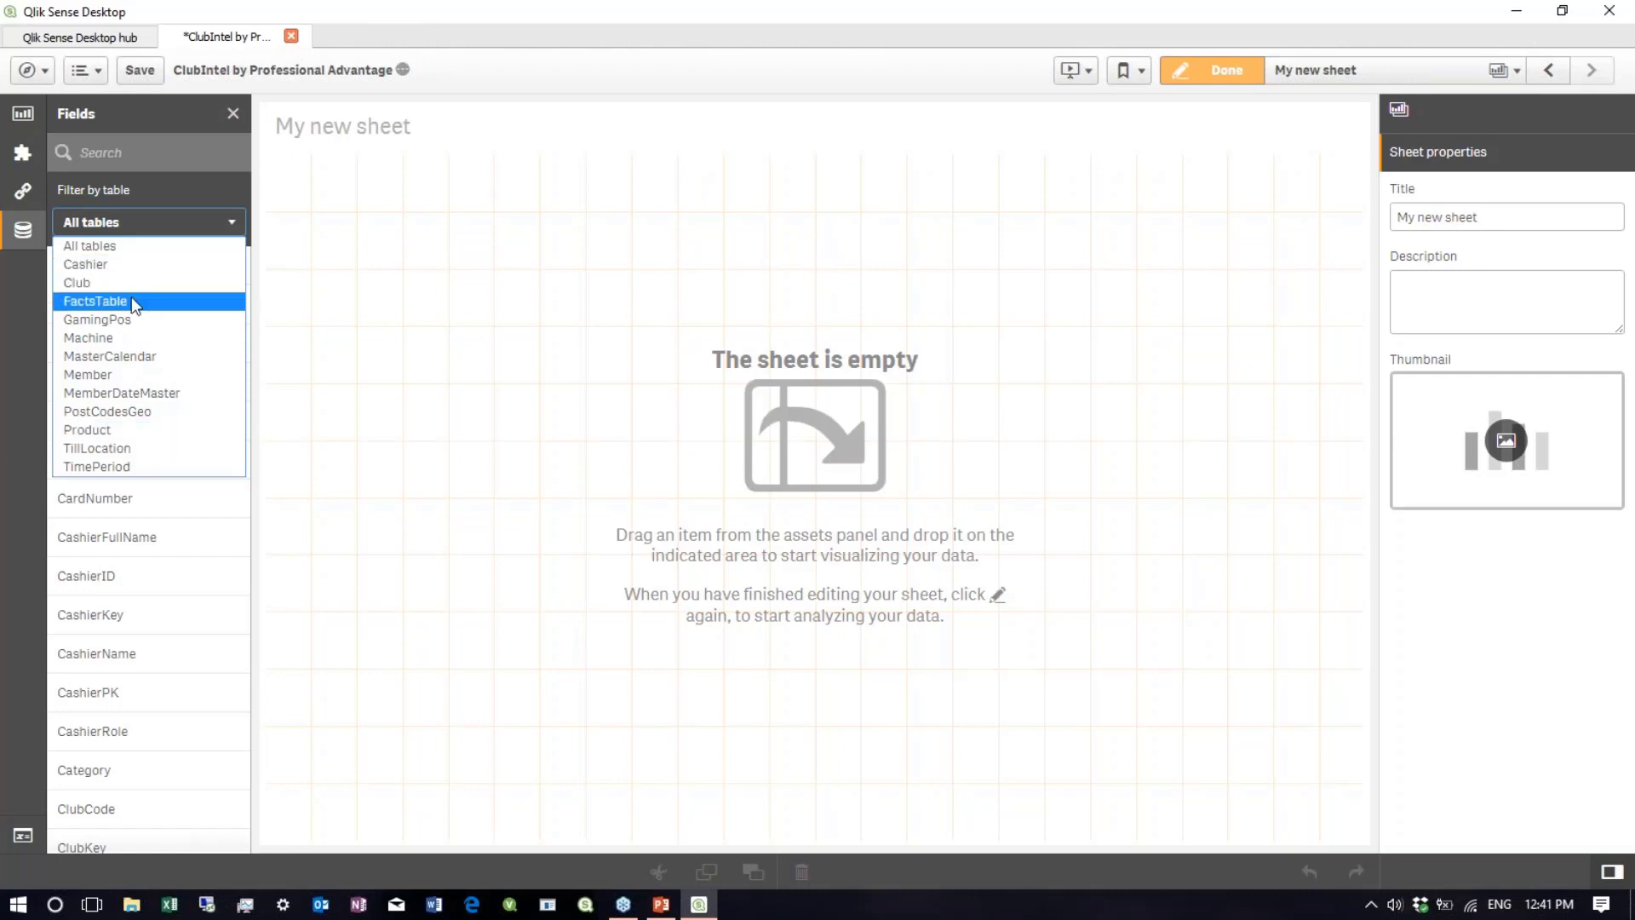
# - Add the Till Location master dimension as a filter pane, and shrink it into the sheet's upper-right corner
pyautogui.click(1, 293)
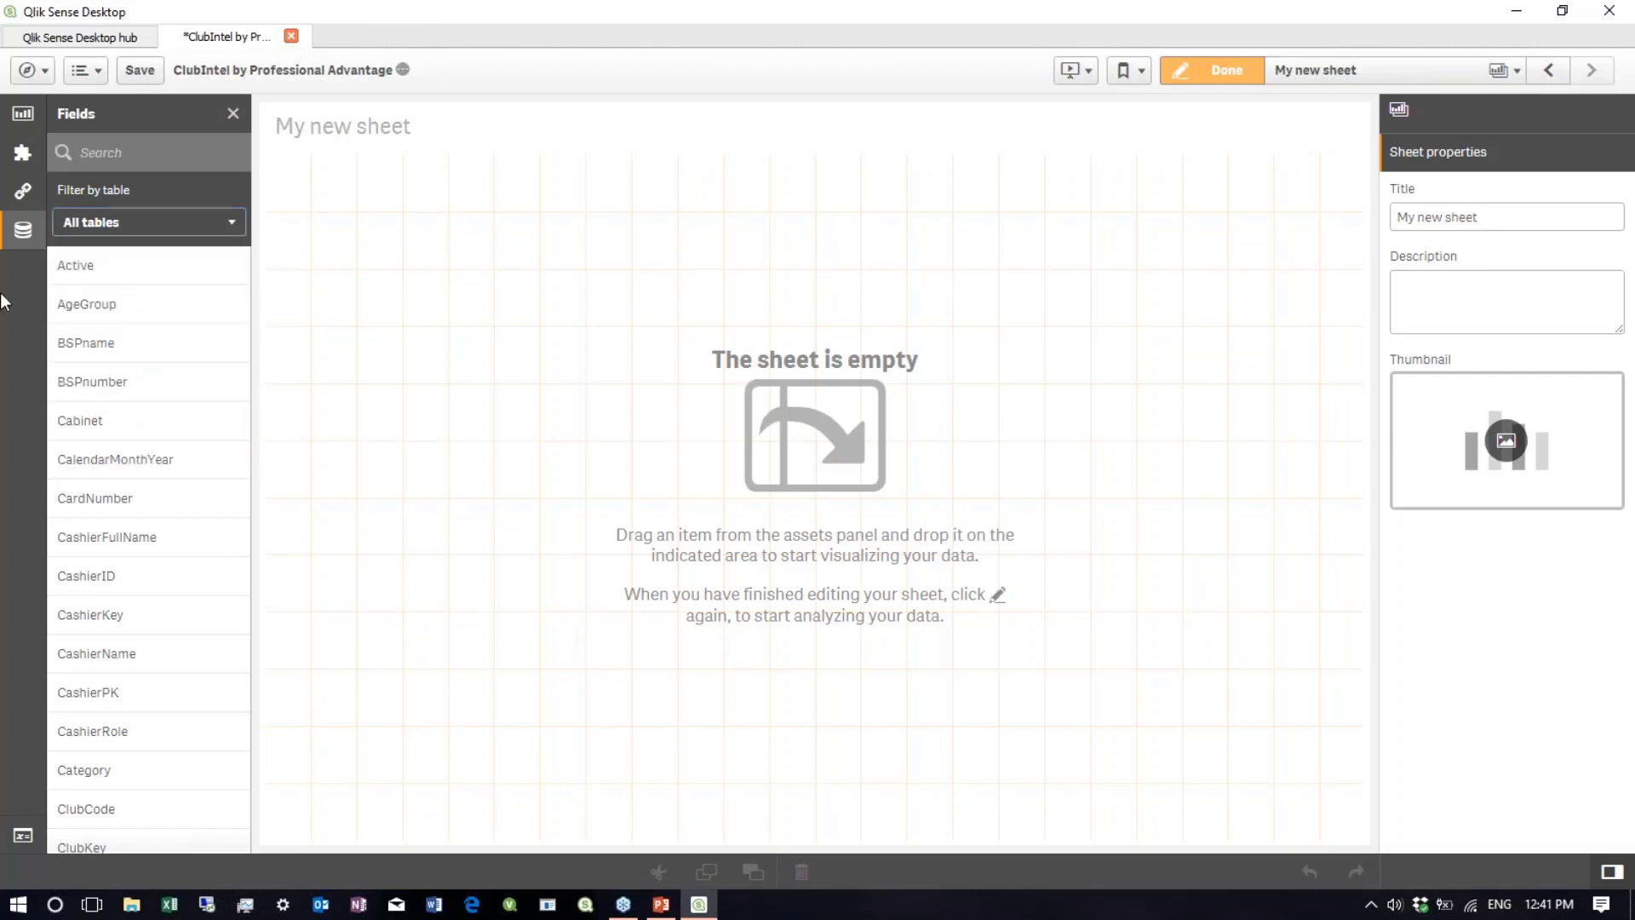
pyautogui.click(23, 196)
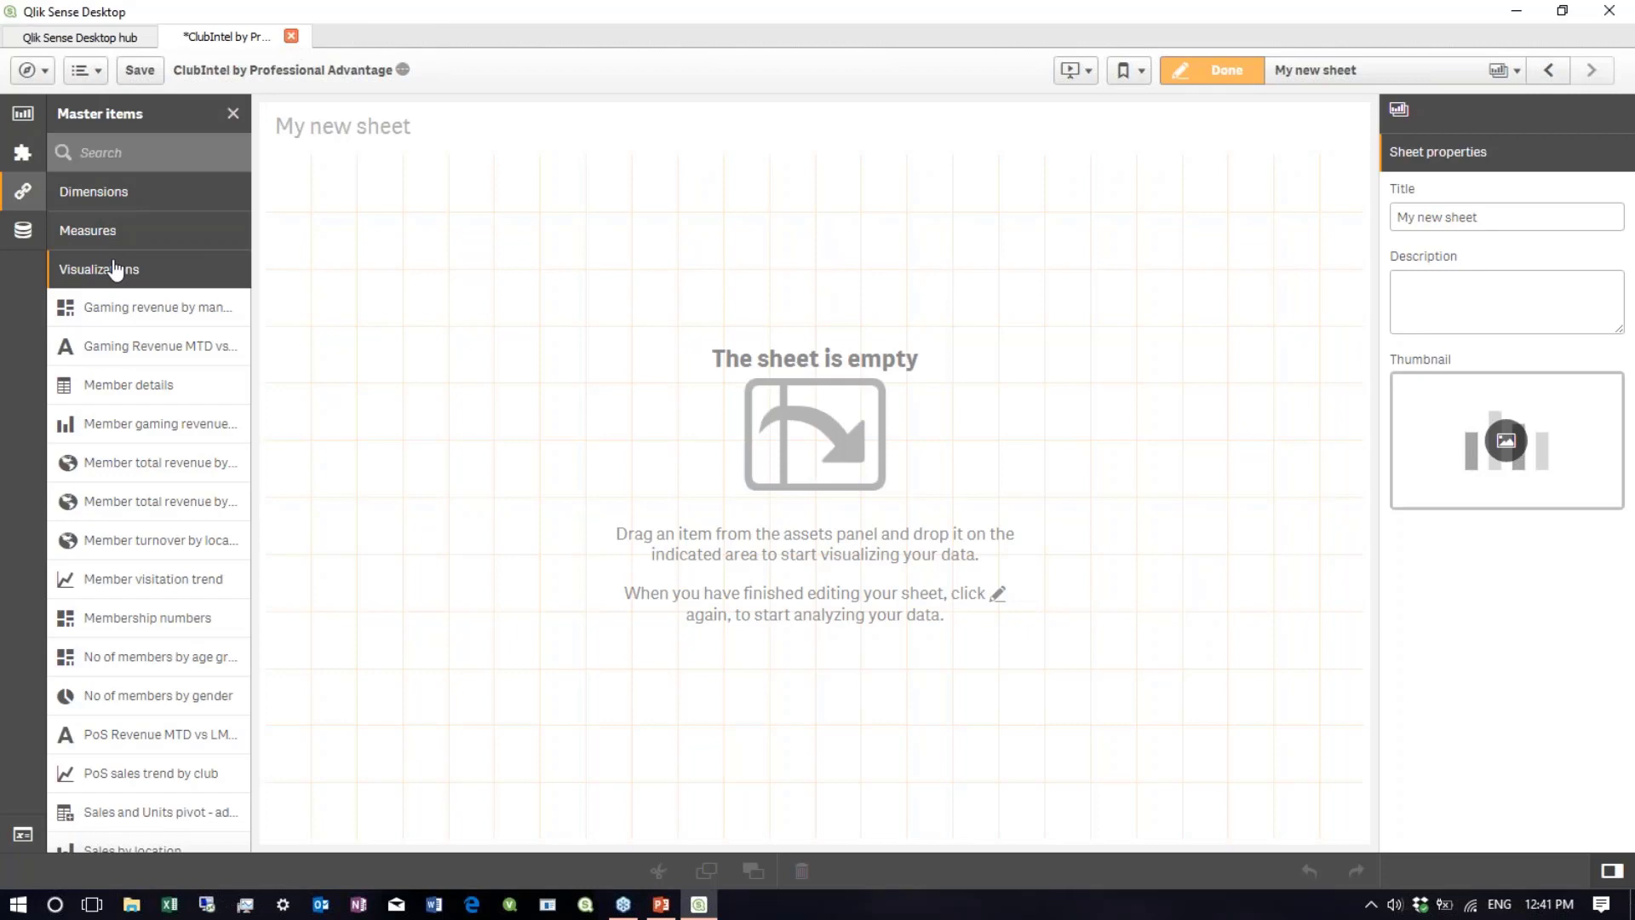
pyautogui.click(111, 198)
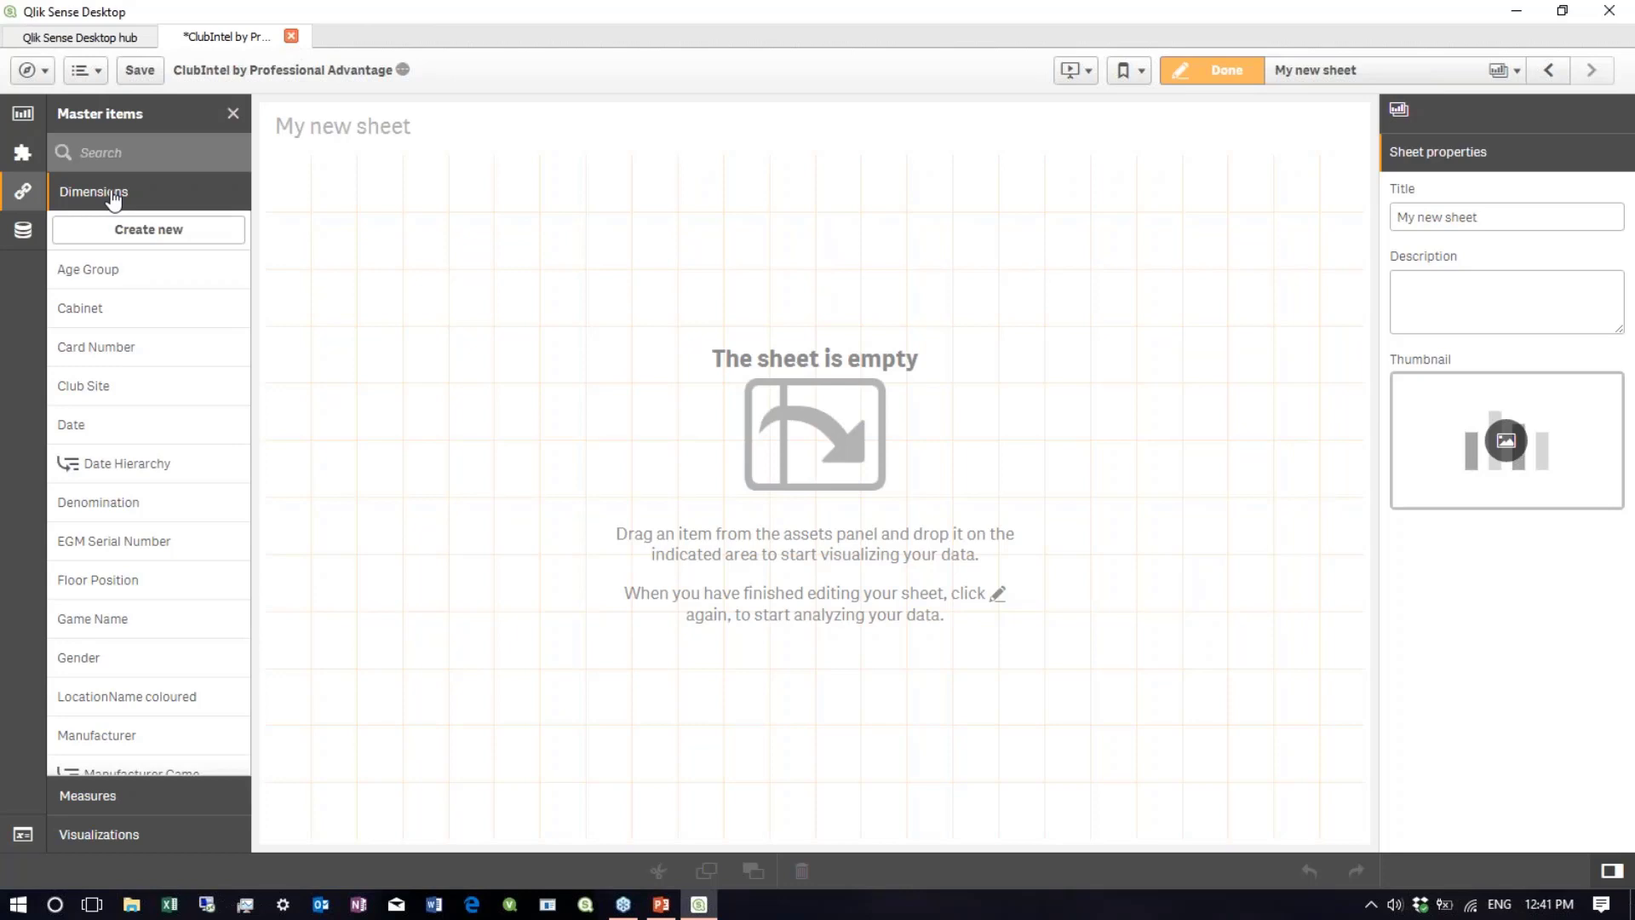
pyautogui.scroll(-8, 119, 677)
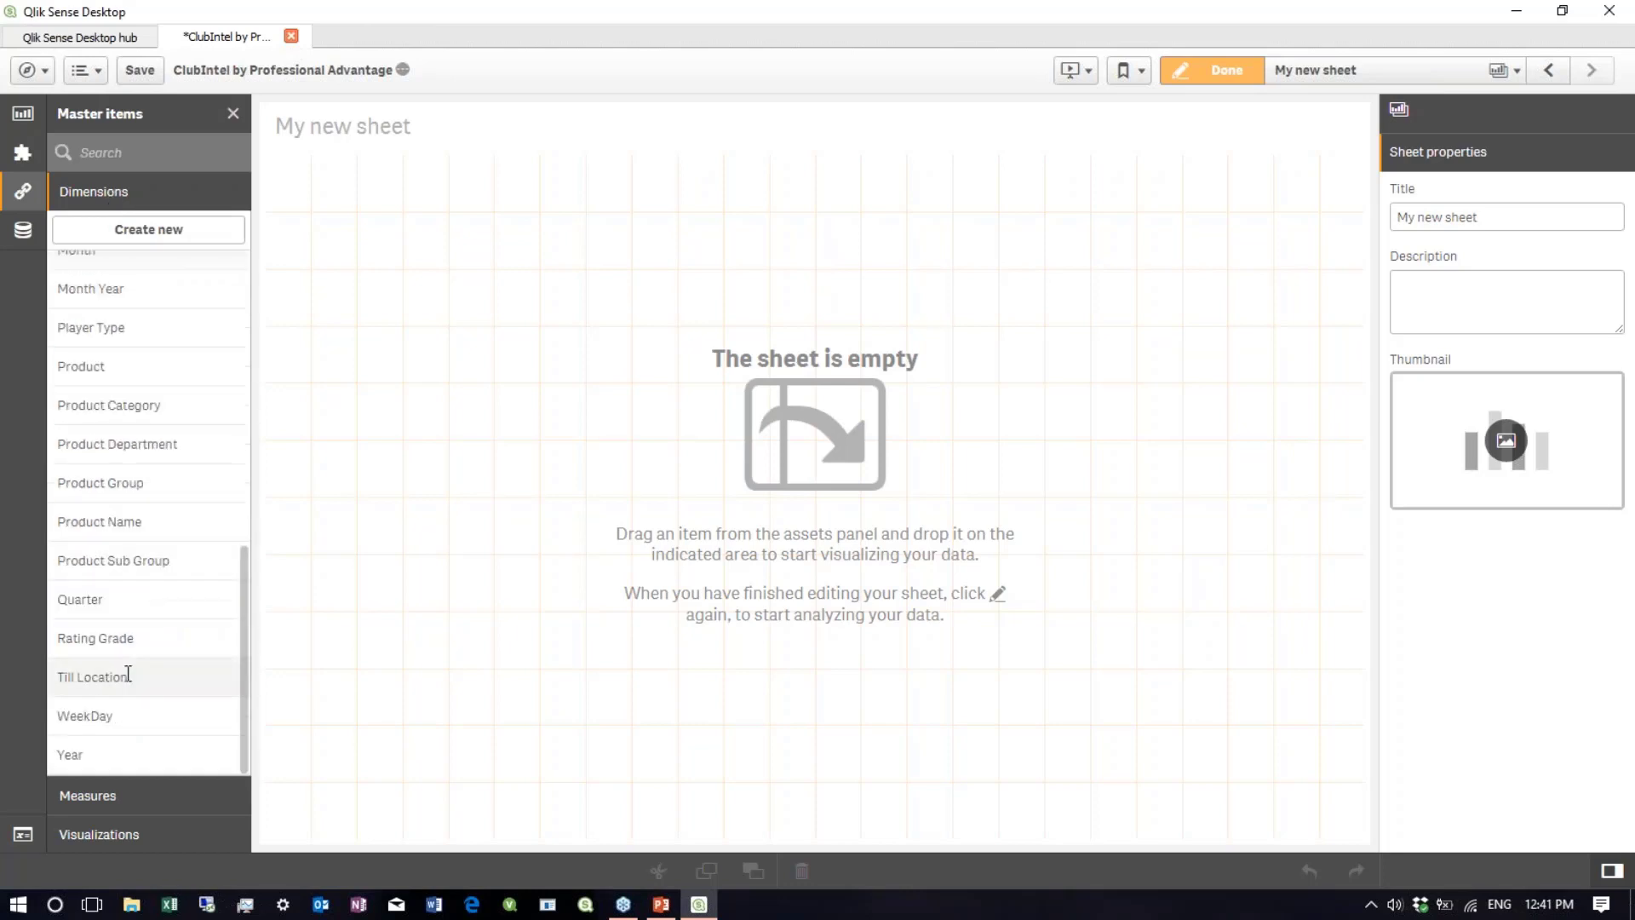
pyautogui.moveTo(112, 684); pyautogui.dragTo(1068, 405)
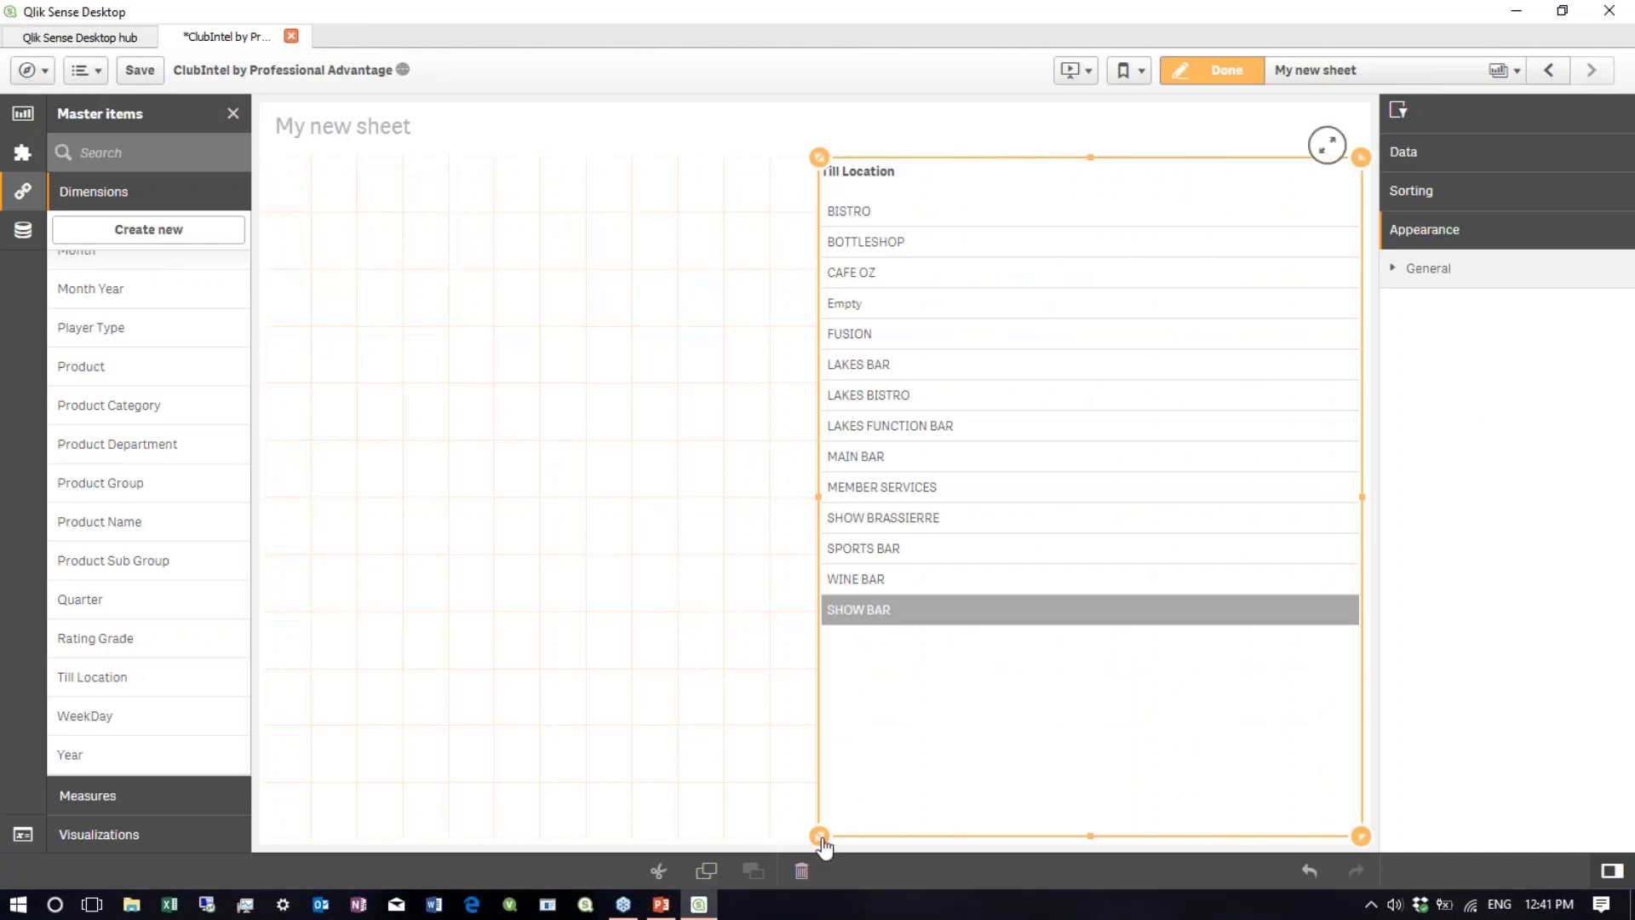
pyautogui.moveTo(820, 836); pyautogui.dragTo(1012, 446)
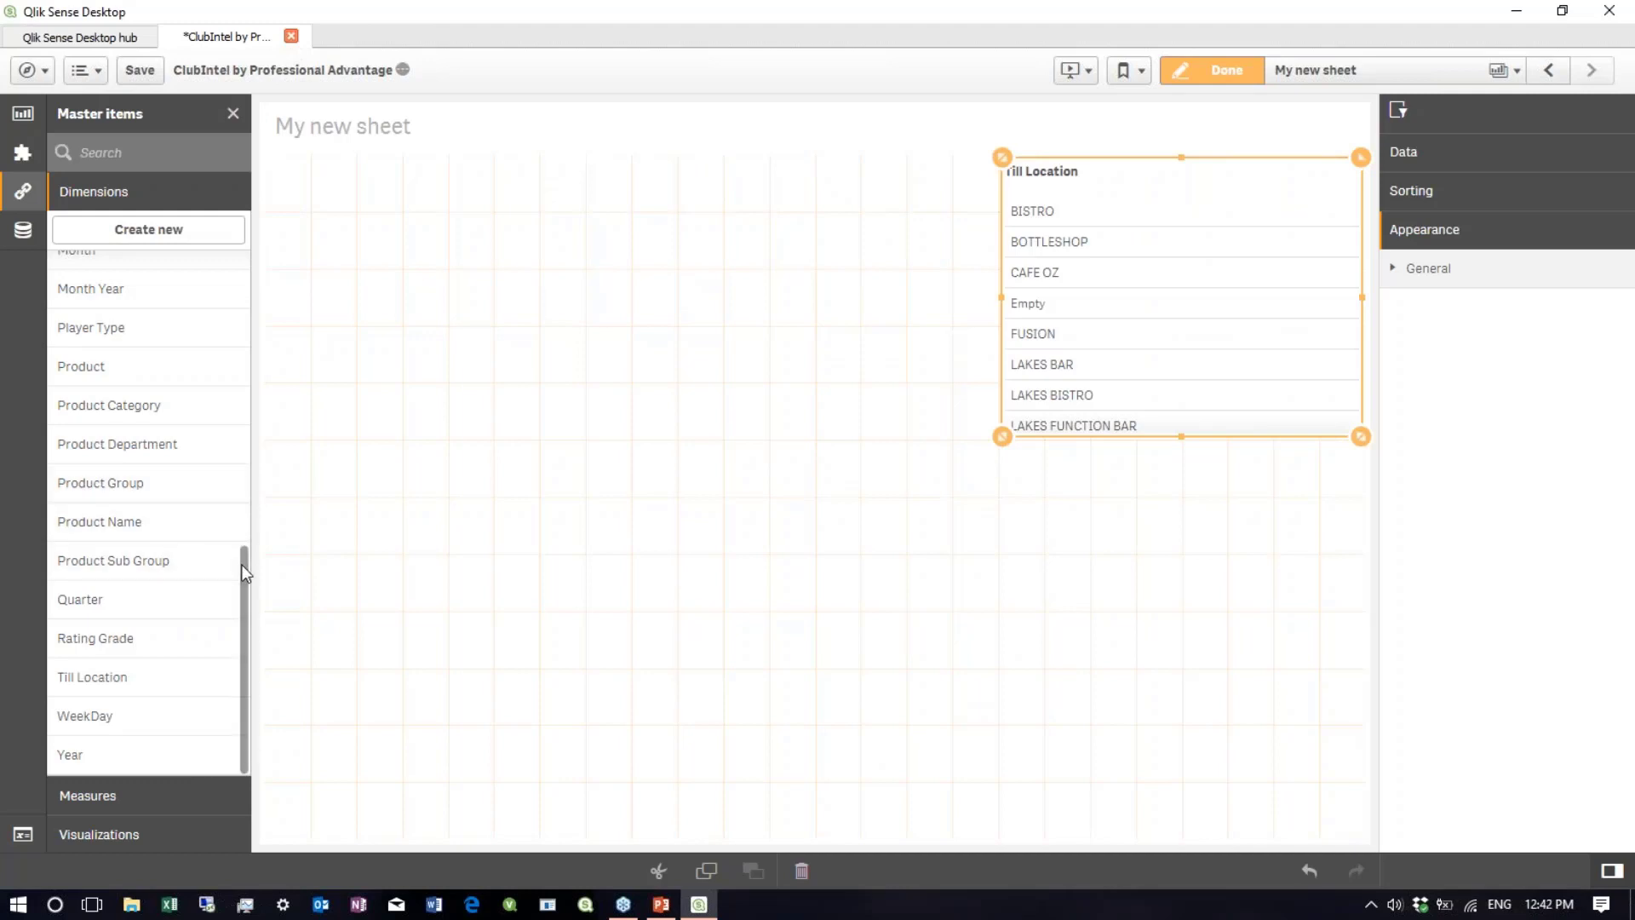
# - Add the Sales master measure as a KPI, and resize it across the sheet's lower-left area
pyautogui.click(118, 801)
pyautogui.scroll(-3, 93, 681)
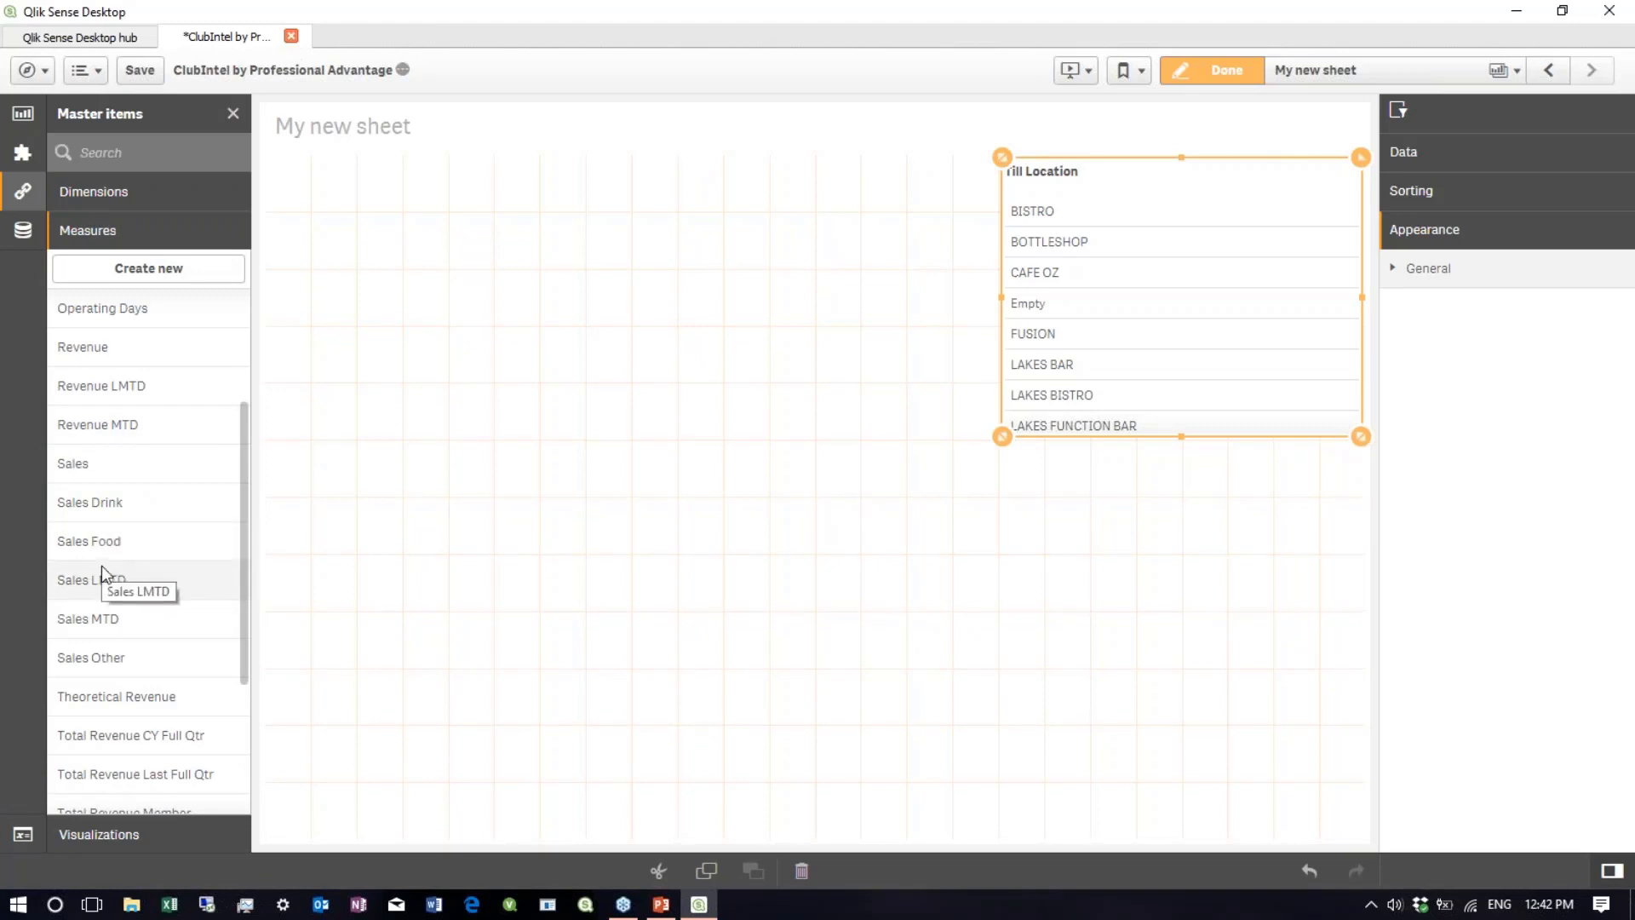
pyautogui.click(95, 468)
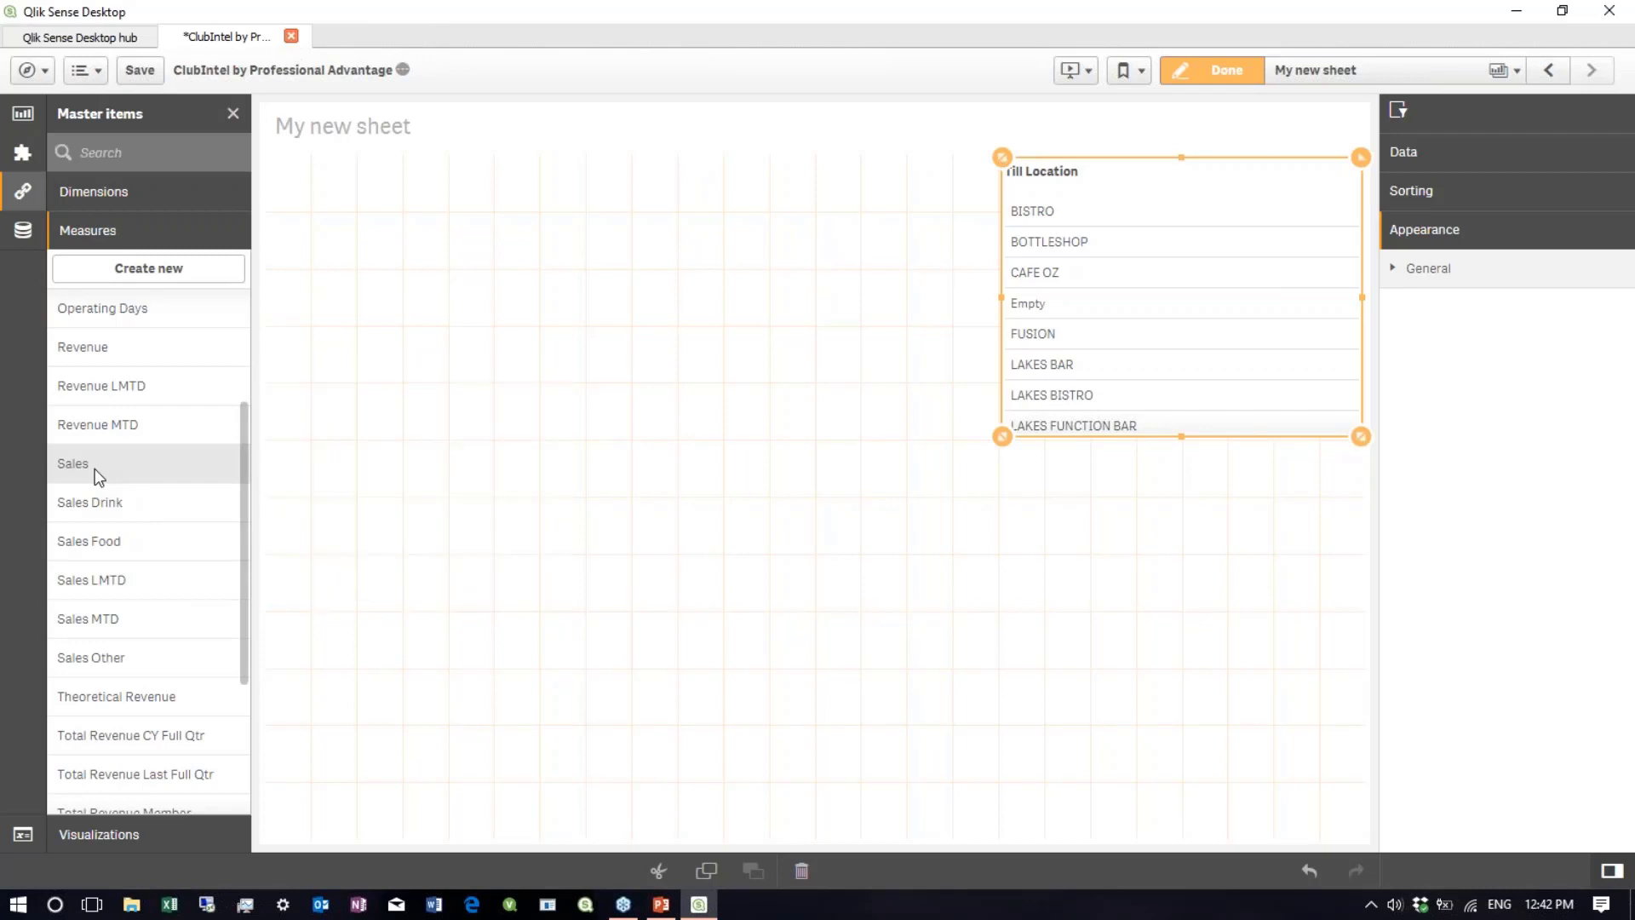
pyautogui.moveTo(94, 468); pyautogui.dragTo(870, 804)
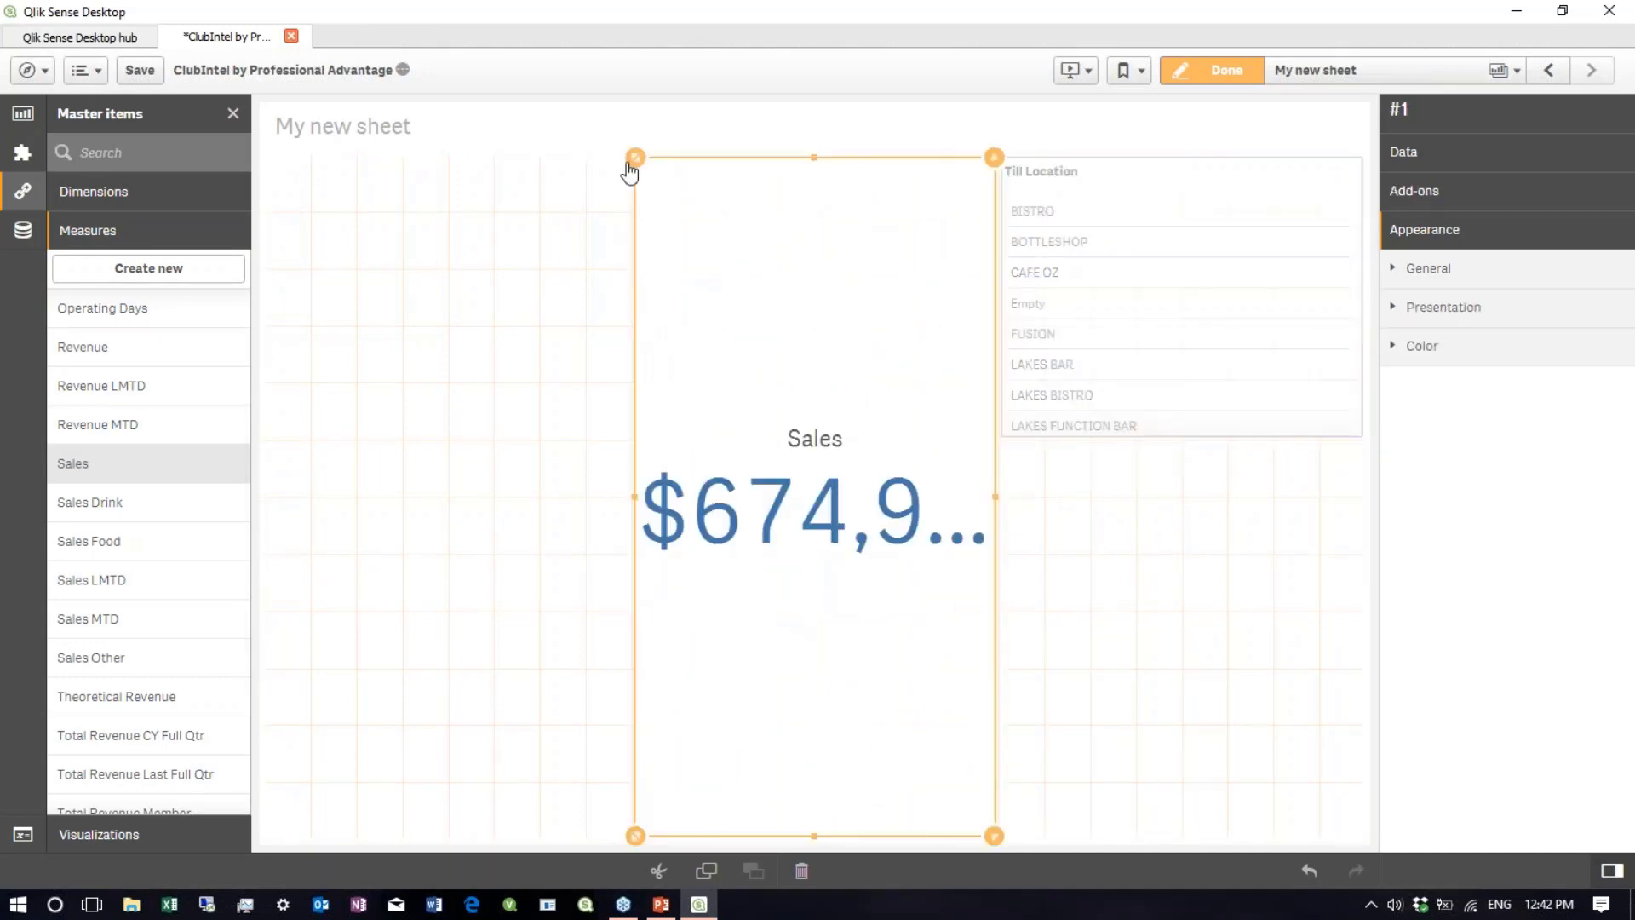
pyautogui.moveTo(630, 162); pyautogui.dragTo(263, 511)
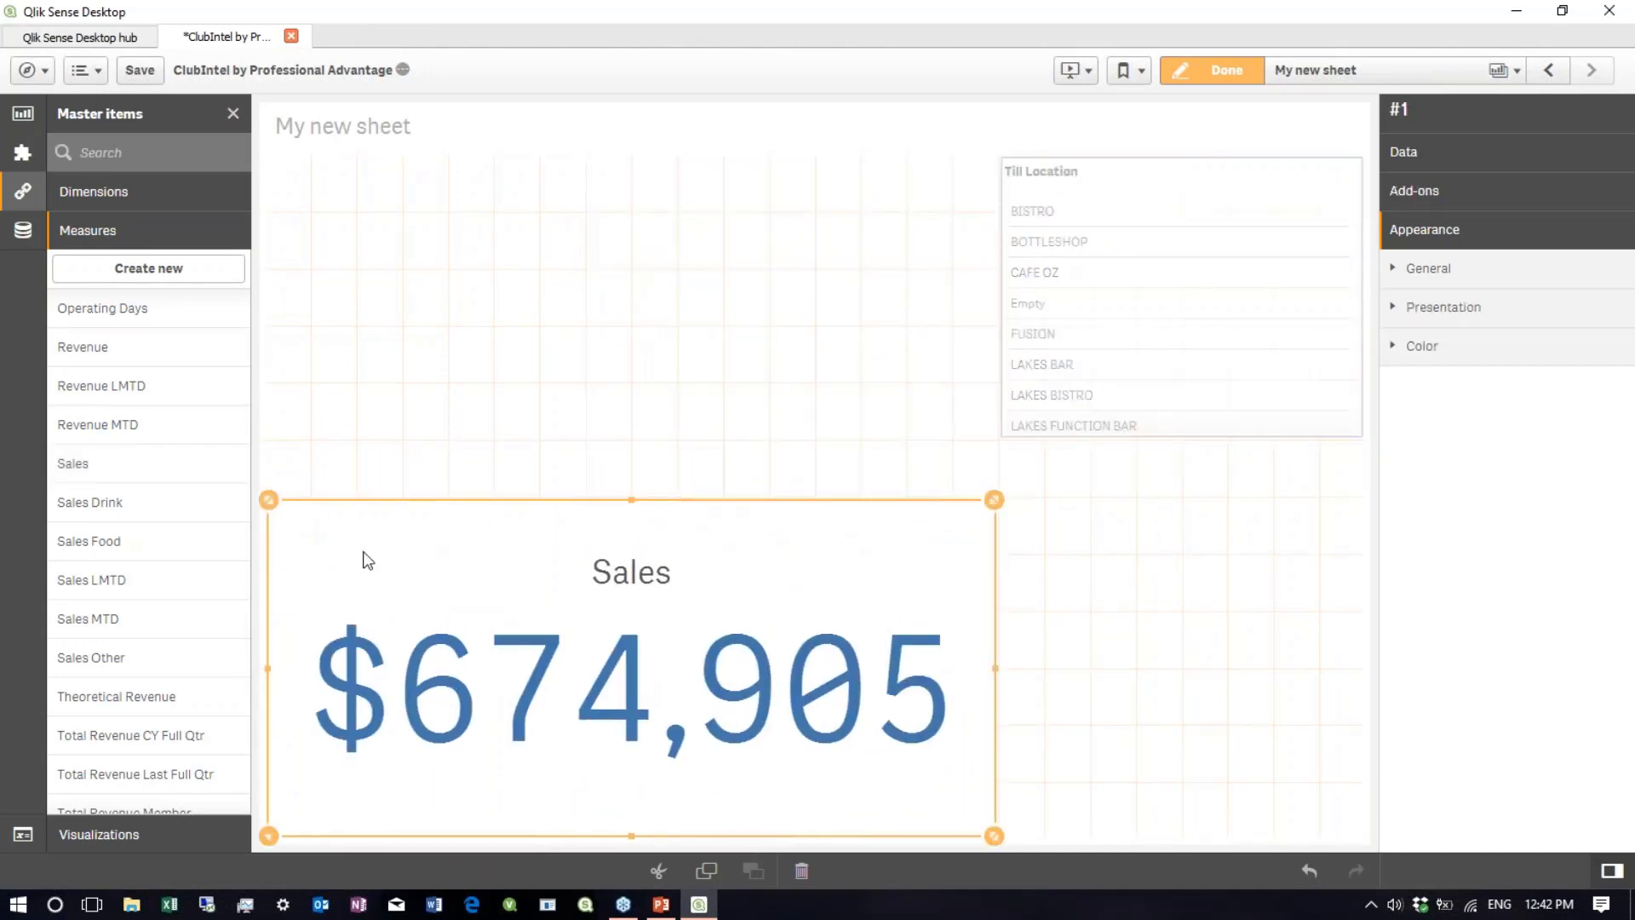
# - Add a Rating Grade filter pane below Till Location, and delete the Sales KPI
pyautogui.click(109, 191)
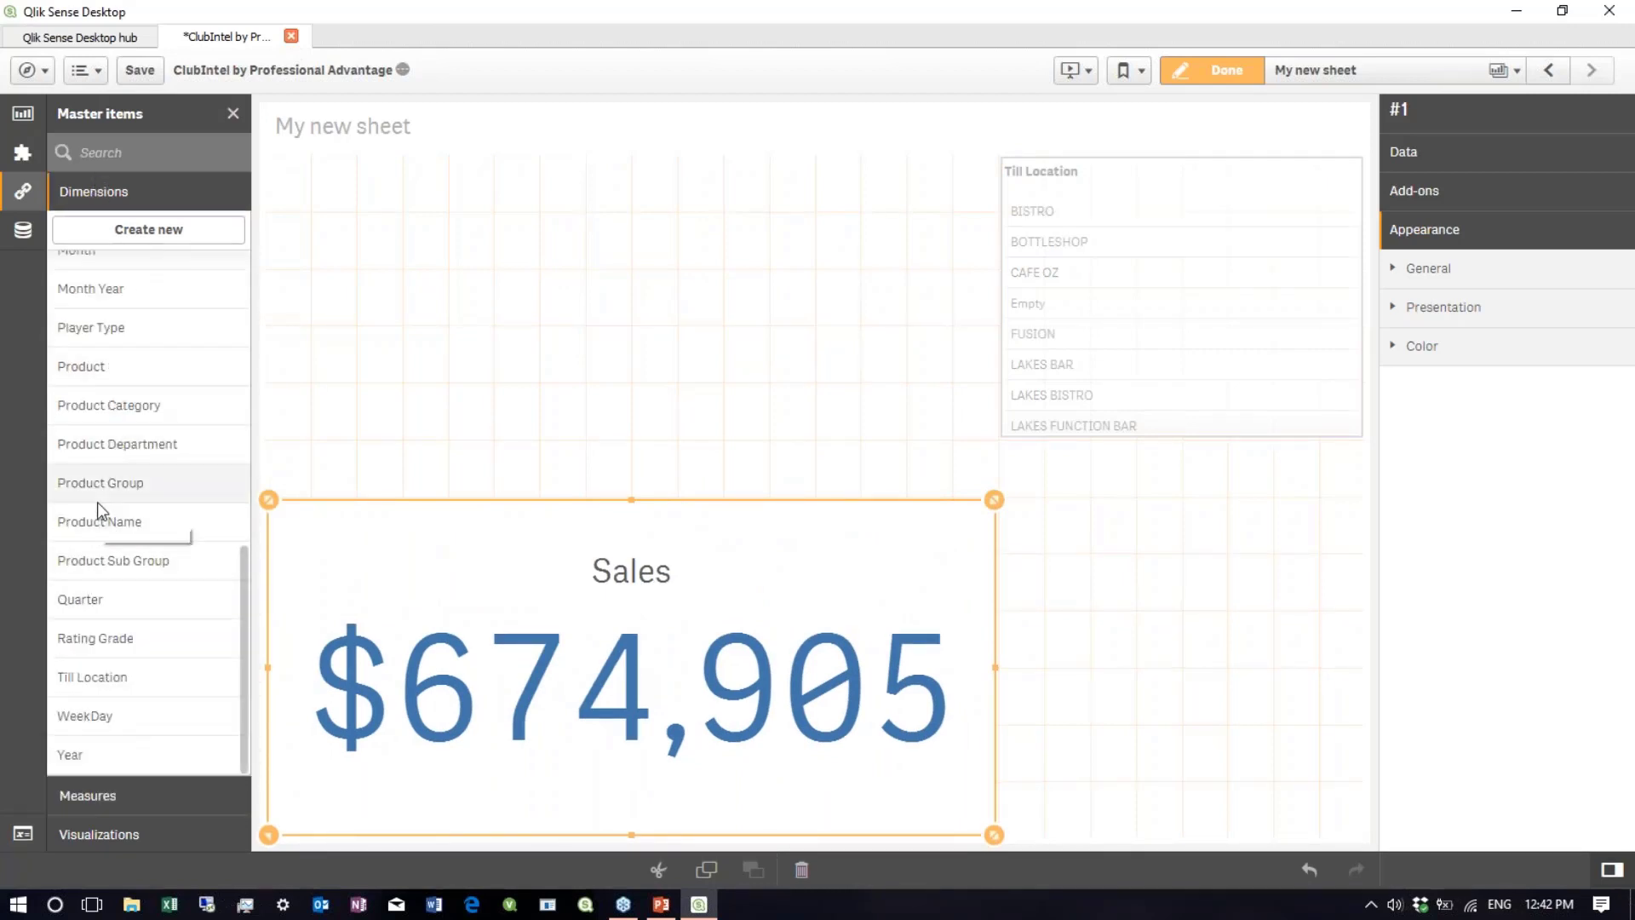
pyautogui.moveTo(95, 638); pyautogui.dragTo(1107, 559)
pyautogui.rightClick(938, 528)
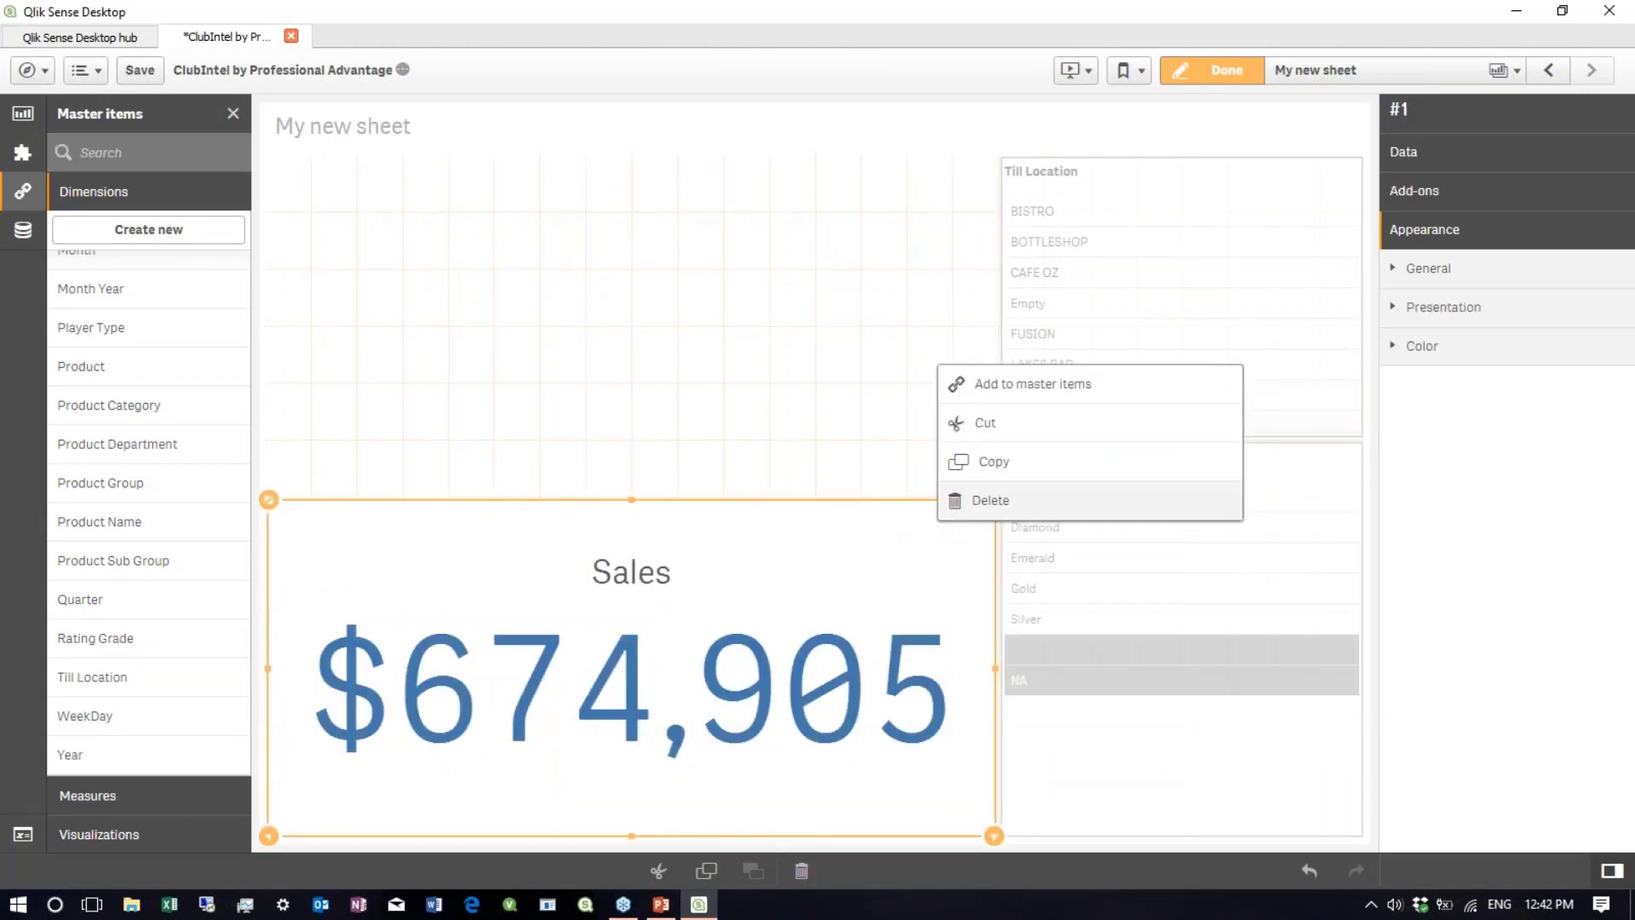
pyautogui.click(941, 501)
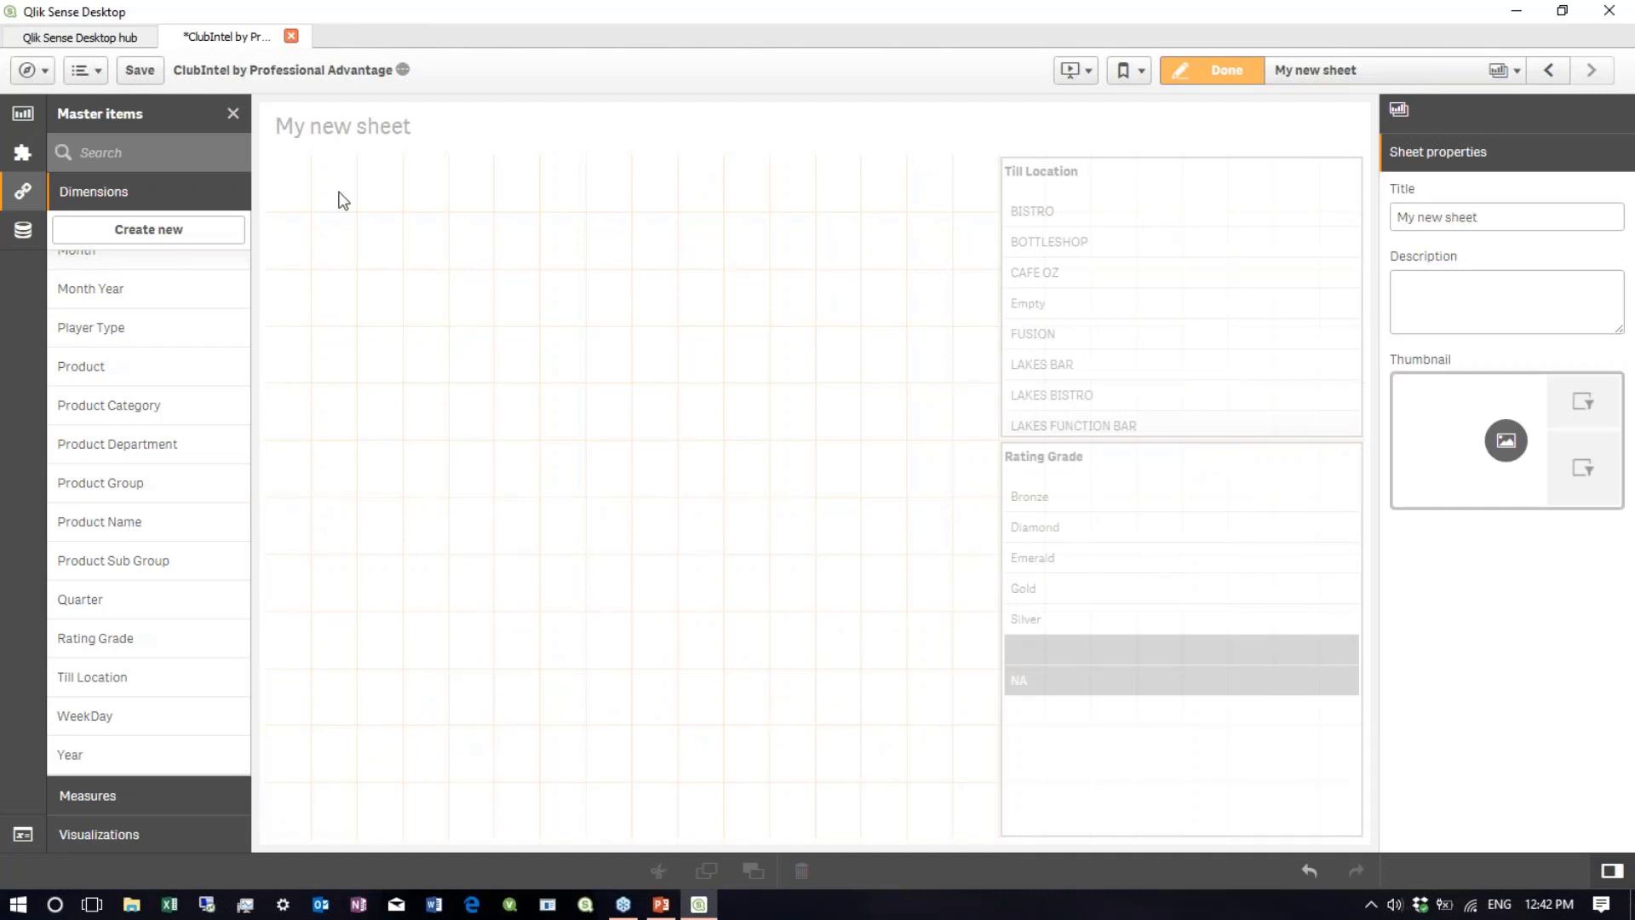
# - Add an empty bar chart to the free area beside the two filter panes
pyautogui.click(23, 113)
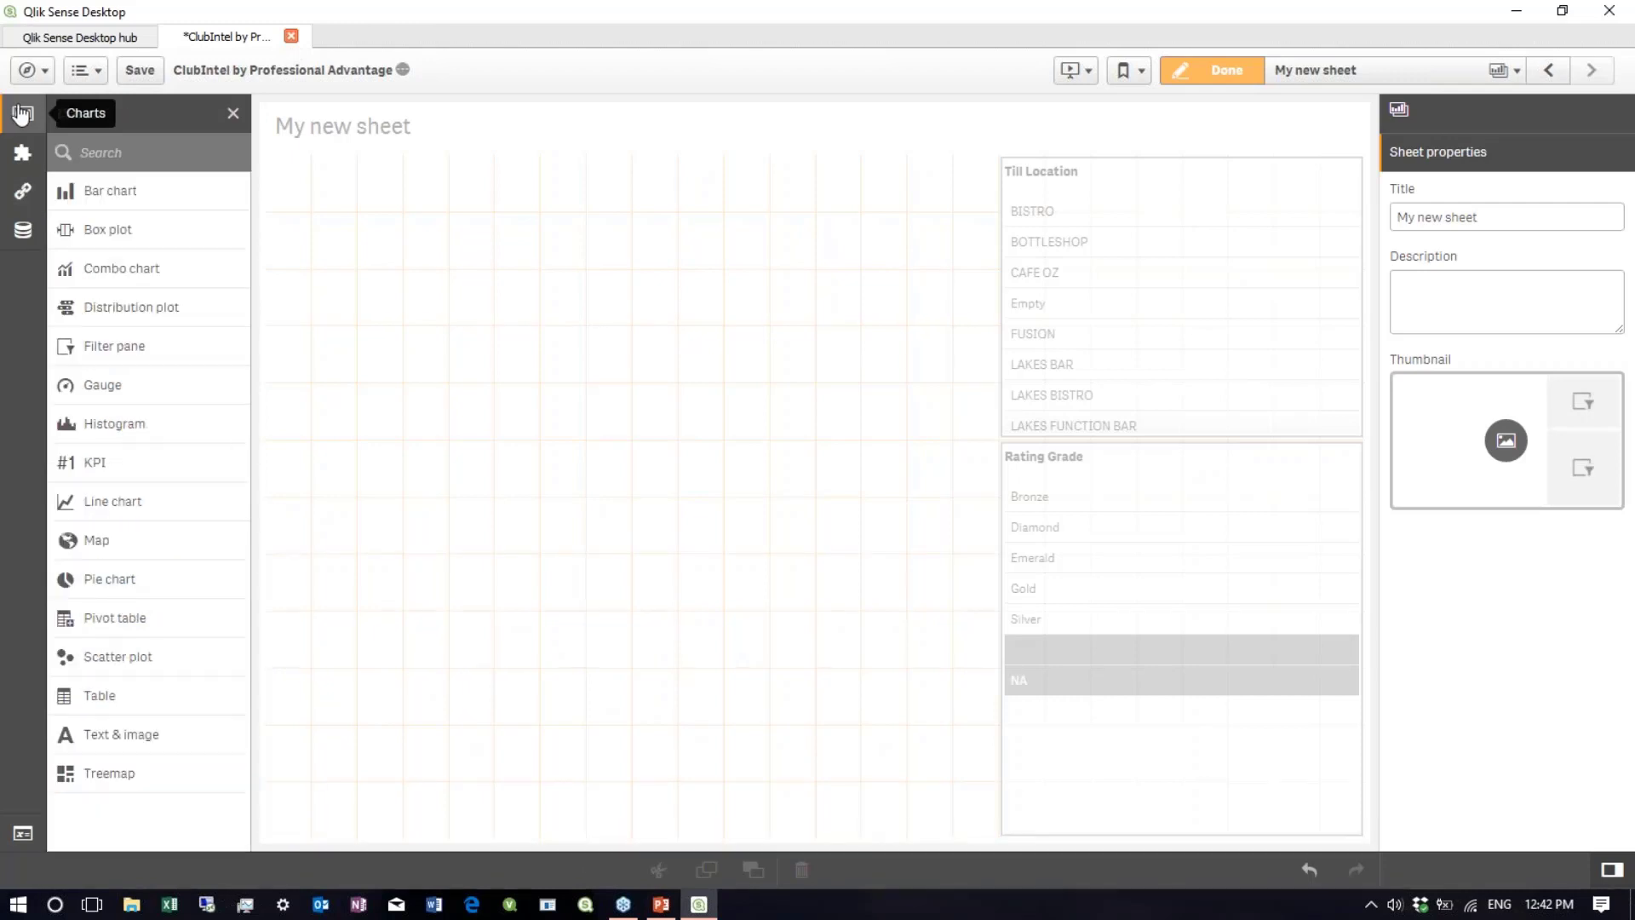
pyautogui.click(99, 187)
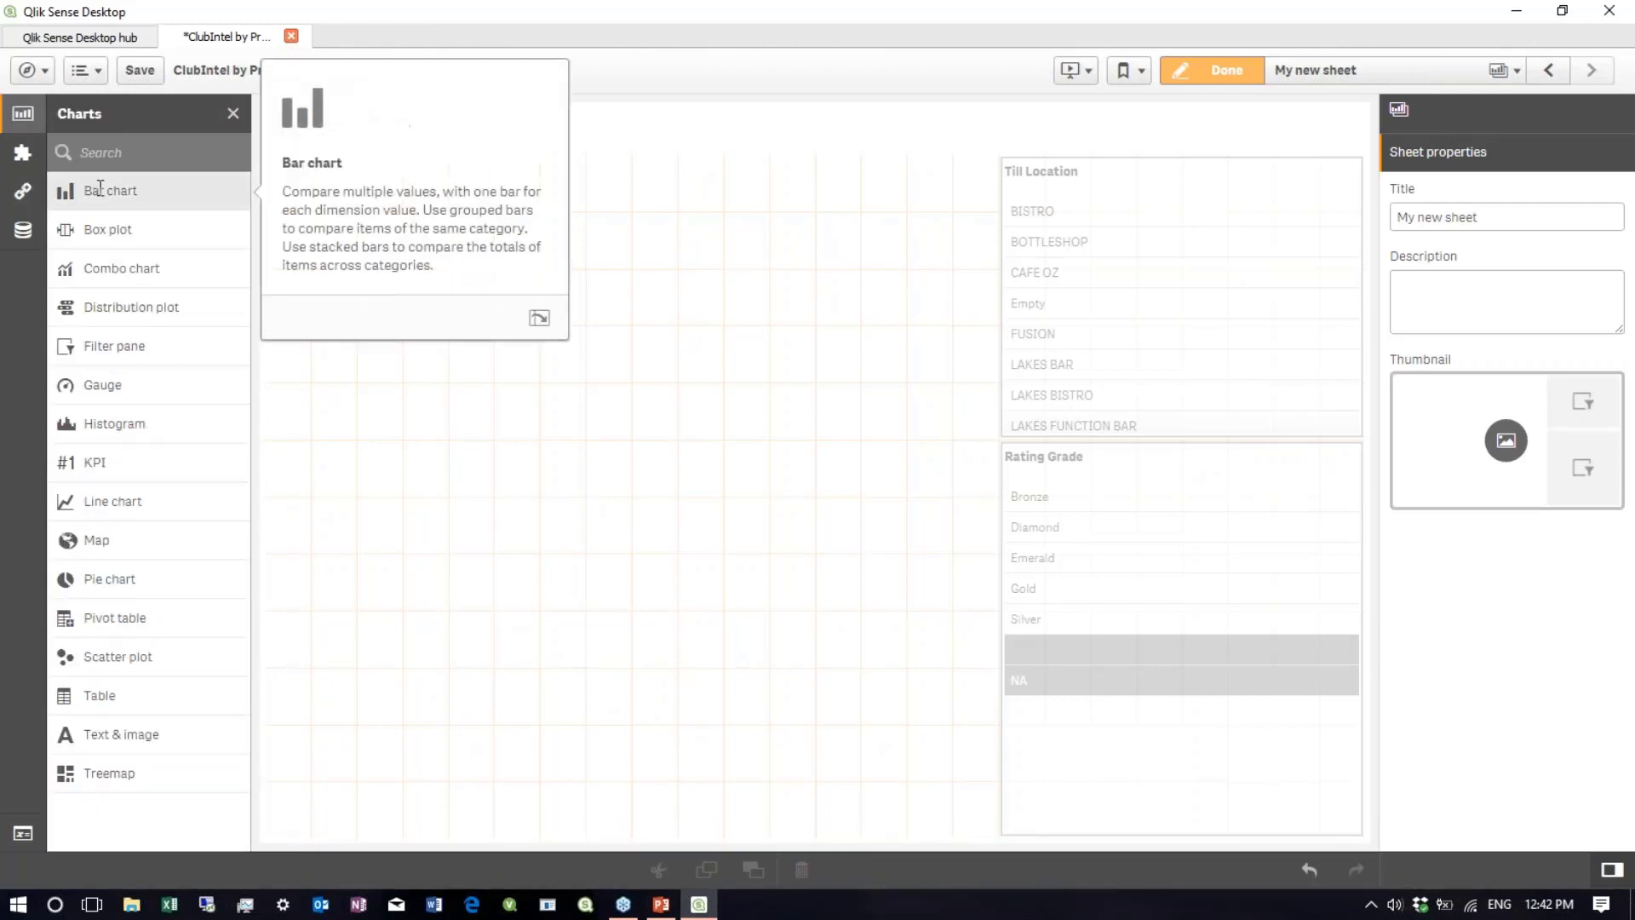
pyautogui.moveTo(109, 185); pyautogui.dragTo(201, 186)
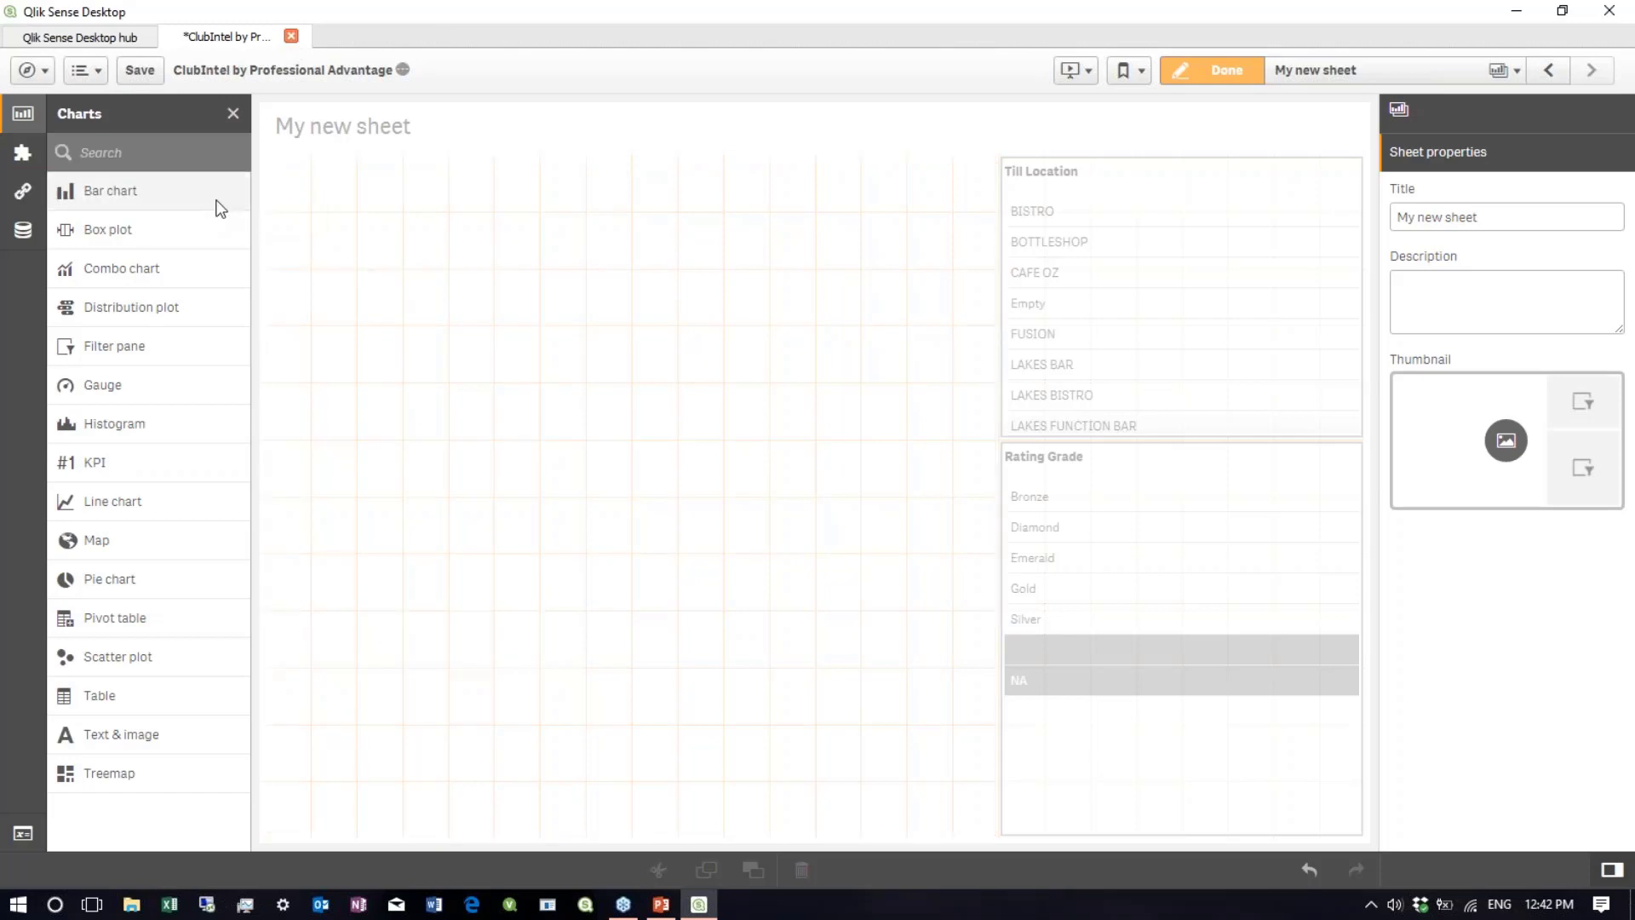
pyautogui.click(213, 191)
pyautogui.click(539, 318)
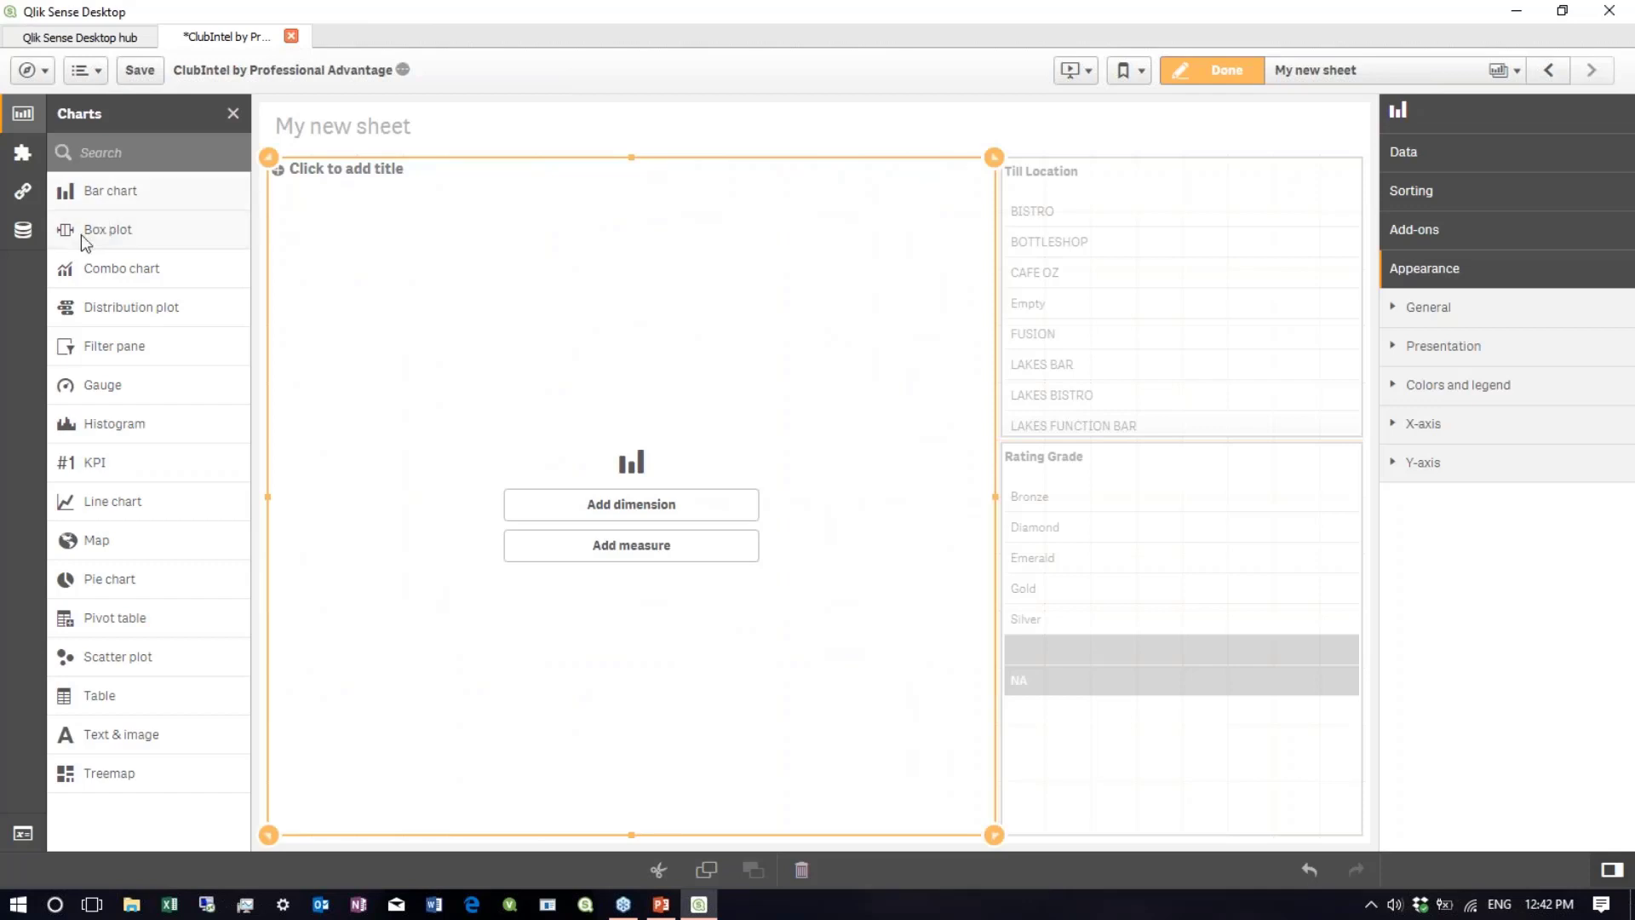
# - Assign the Till Location master dimension to the bar chart
pyautogui.click(23, 191)
pyautogui.scroll(-2, 115, 468)
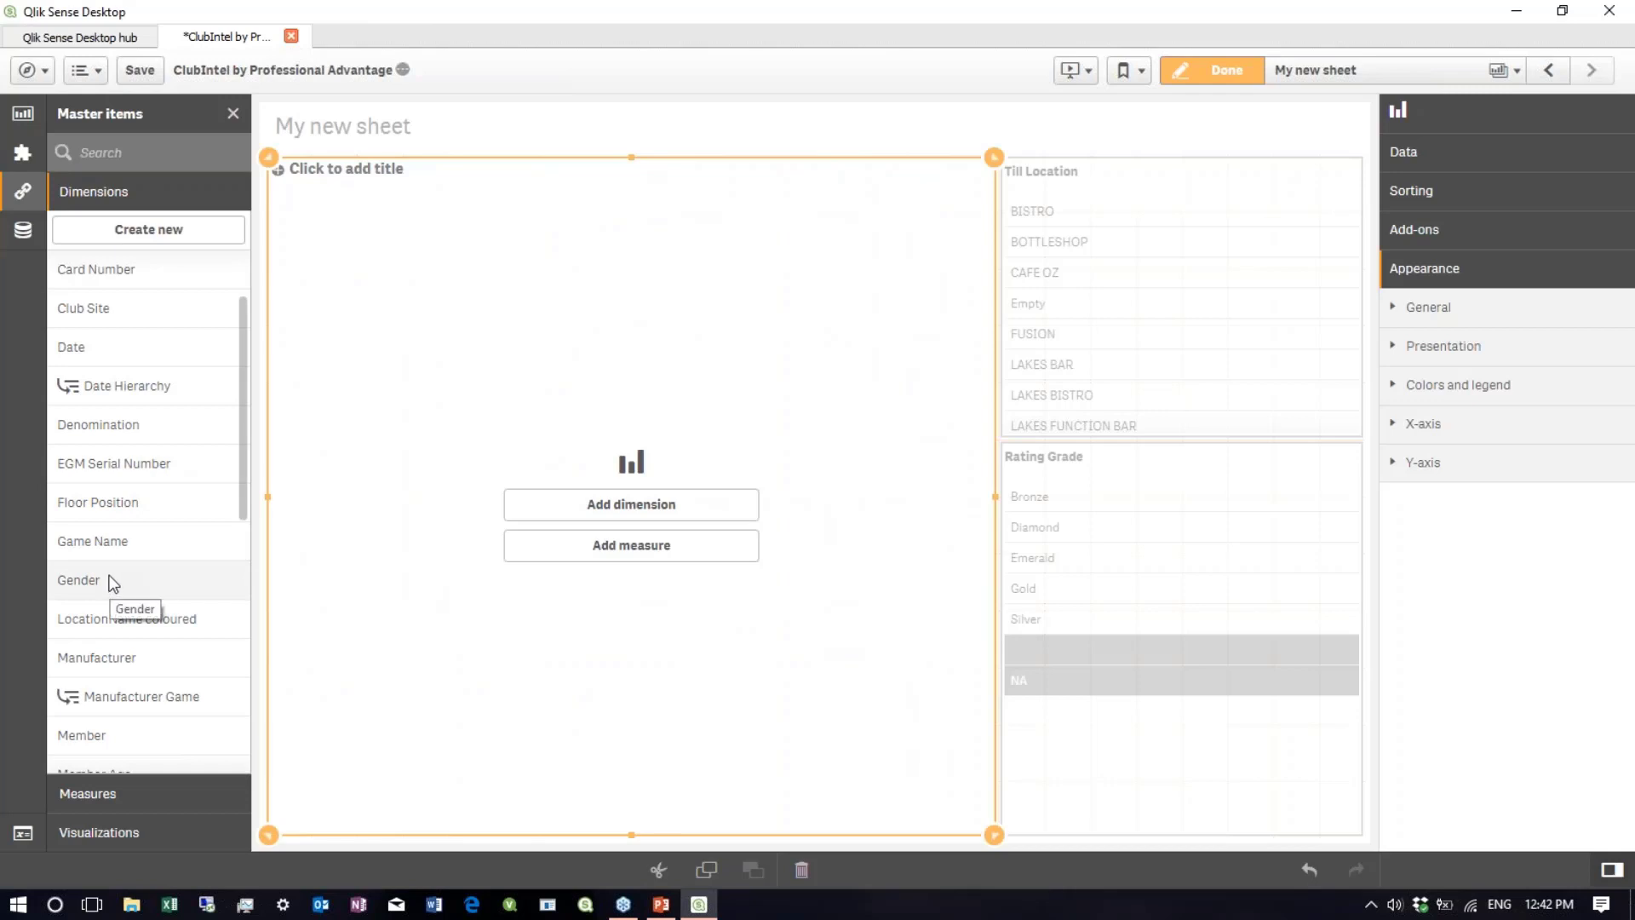
pyautogui.scroll(-5, 113, 584)
pyautogui.moveTo(110, 674); pyautogui.dragTo(631, 504)
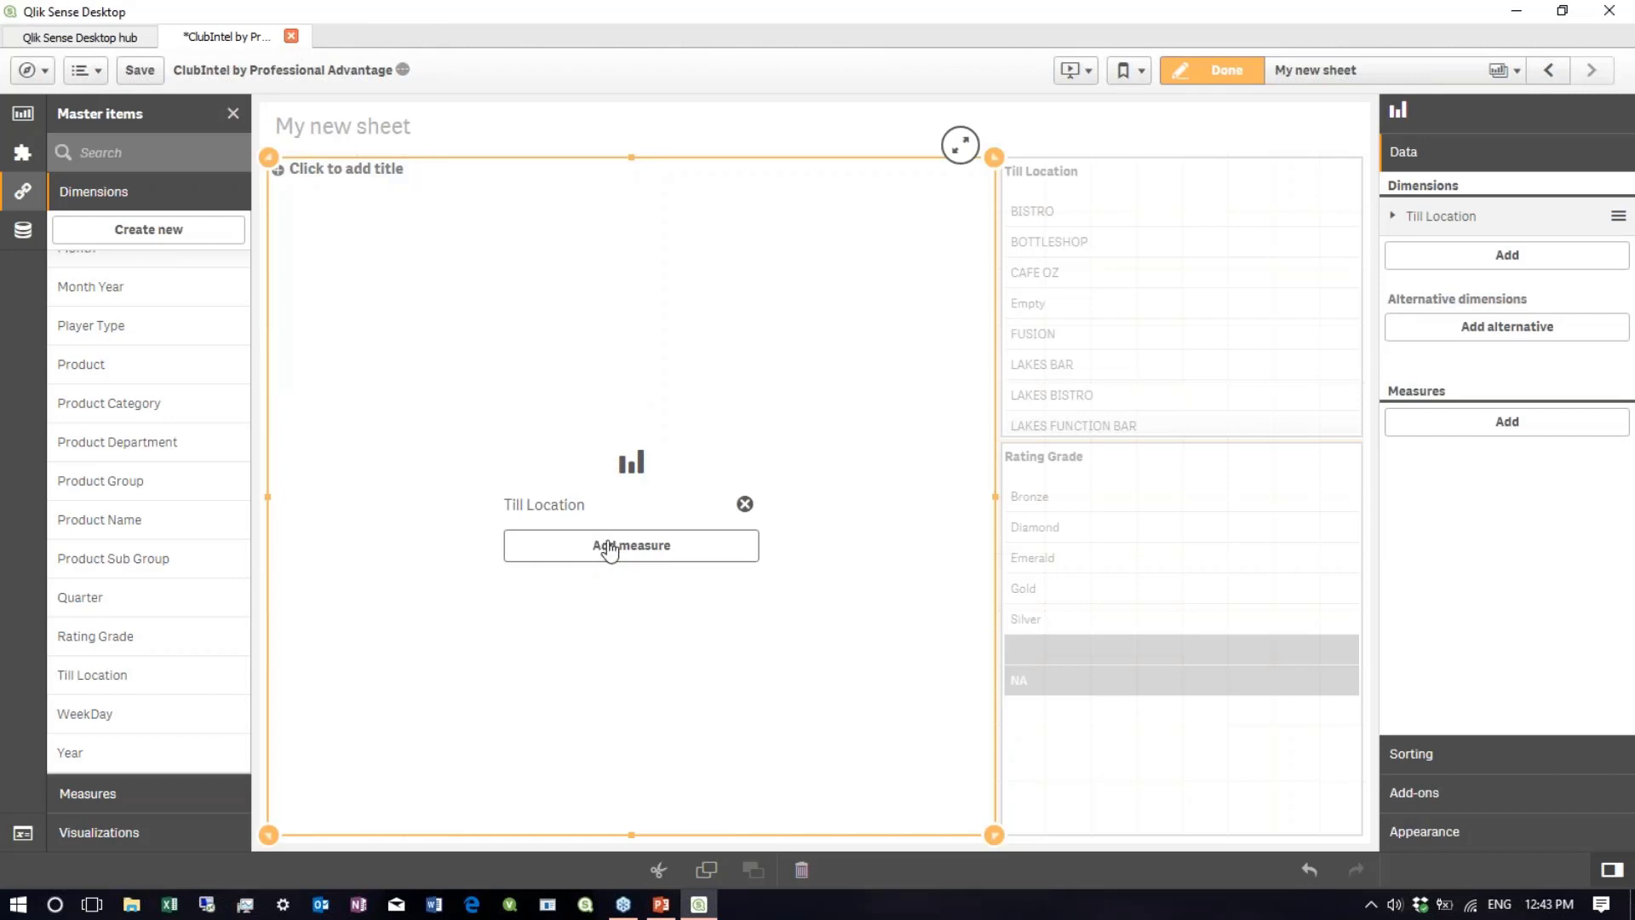
# - Search the measures for "sal" and add Sales as the bar chart's measure
pyautogui.click(56, 798)
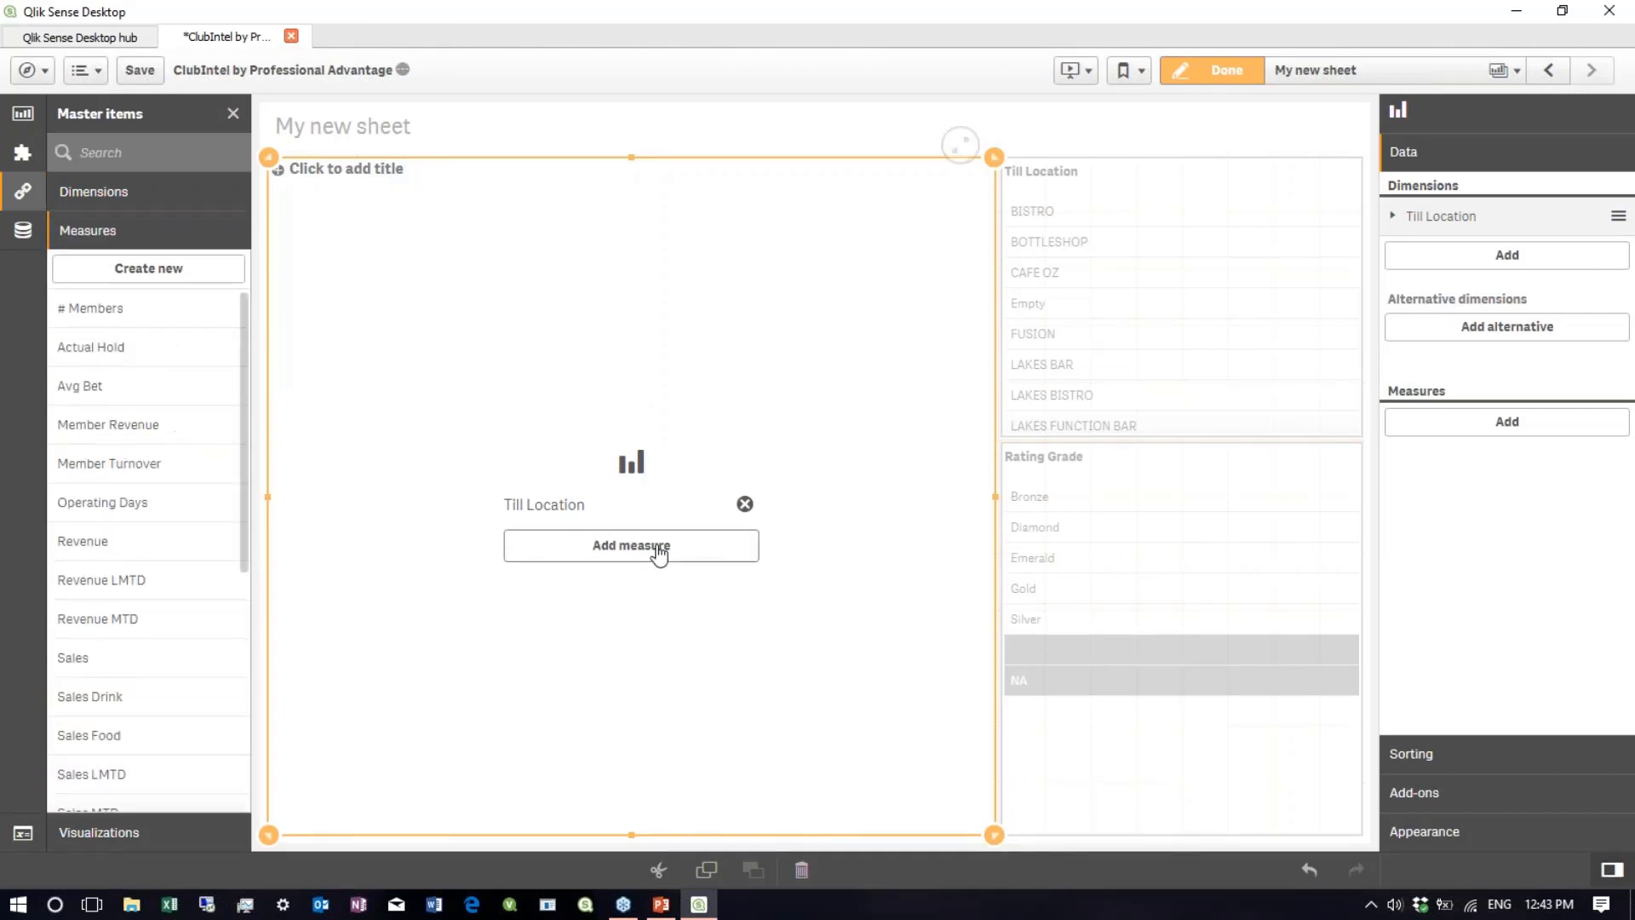
pyautogui.click(651, 552)
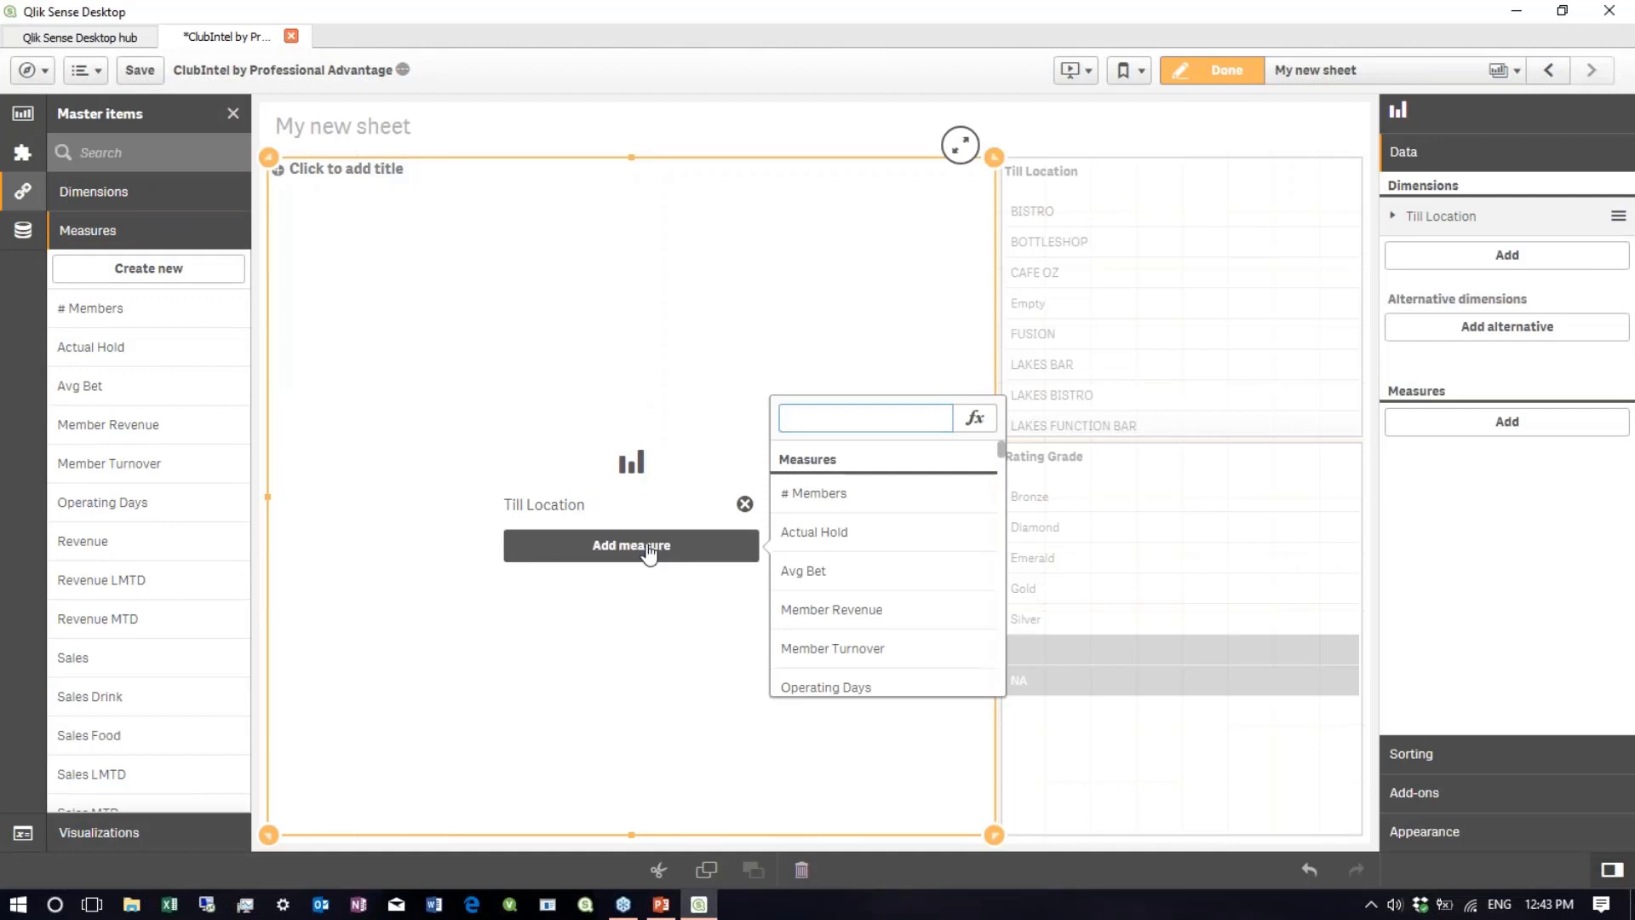
pyautogui.write('sal')
pyautogui.click(816, 487)
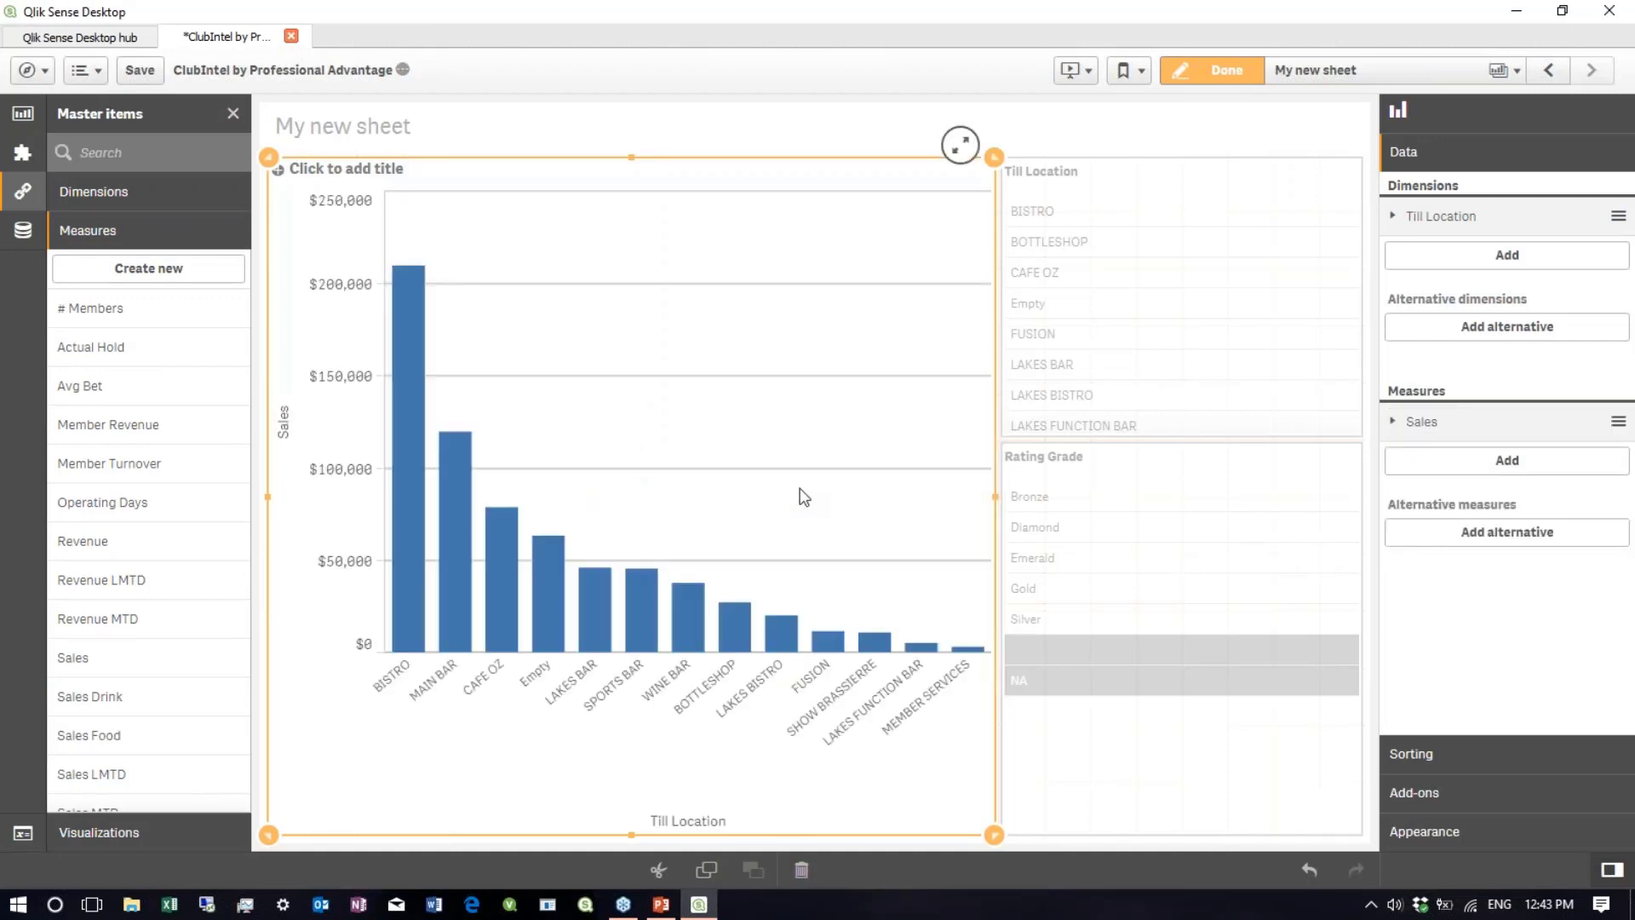
# - Finish editing the sheet and filter Till Location to BISTRO, BOTTLESHOP and Empty
pyautogui.click(1222, 75)
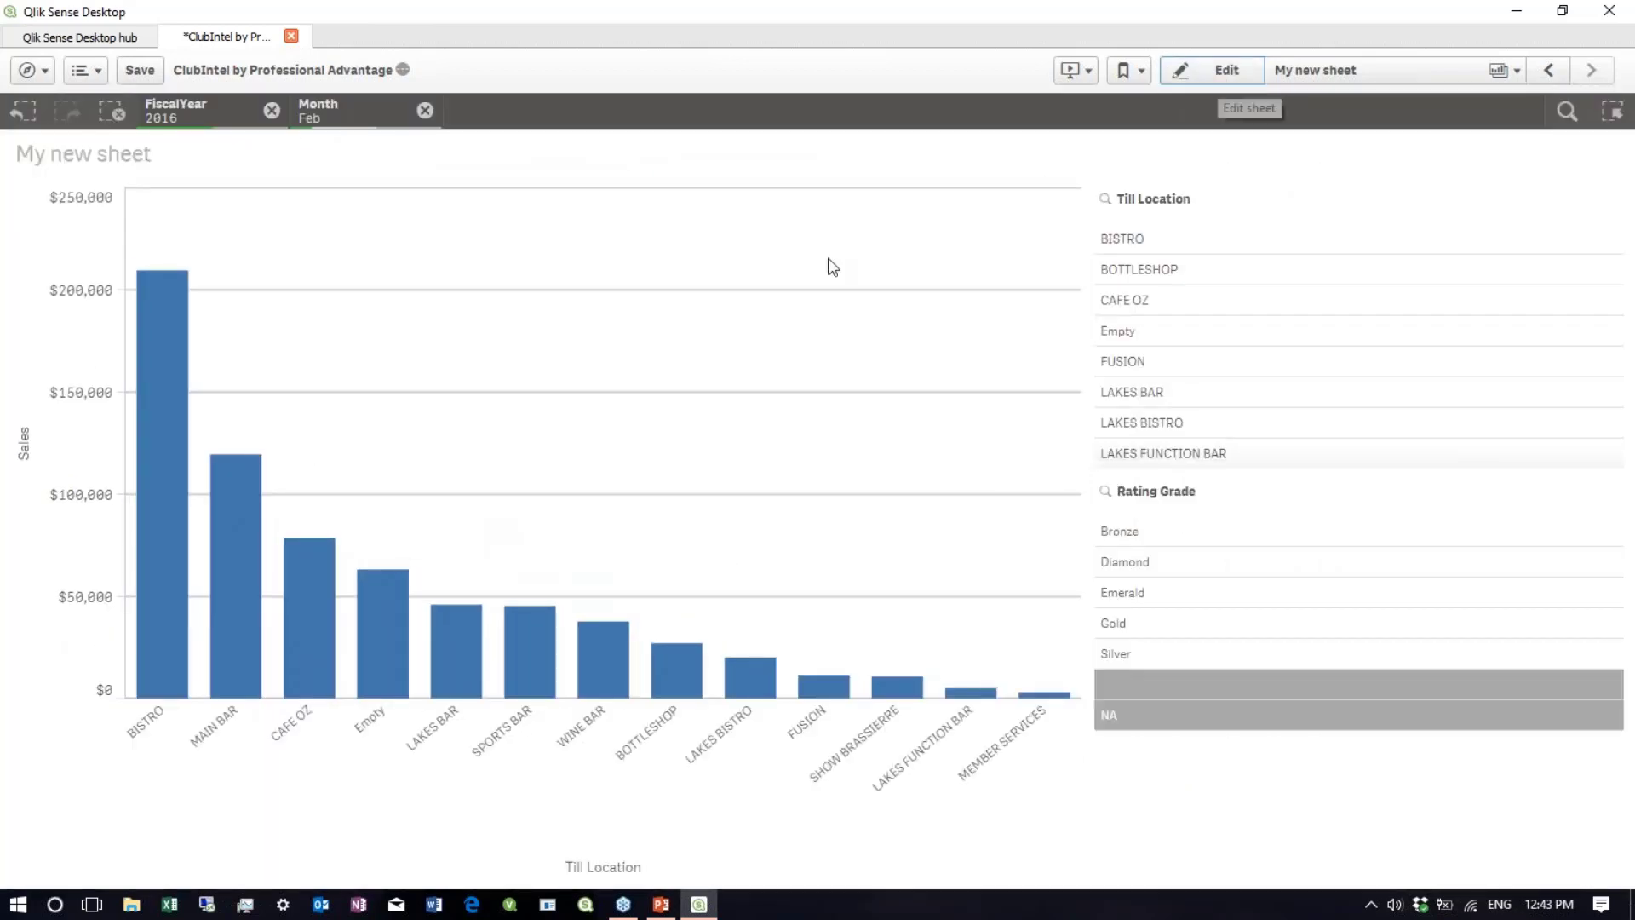
pyautogui.click(1157, 245)
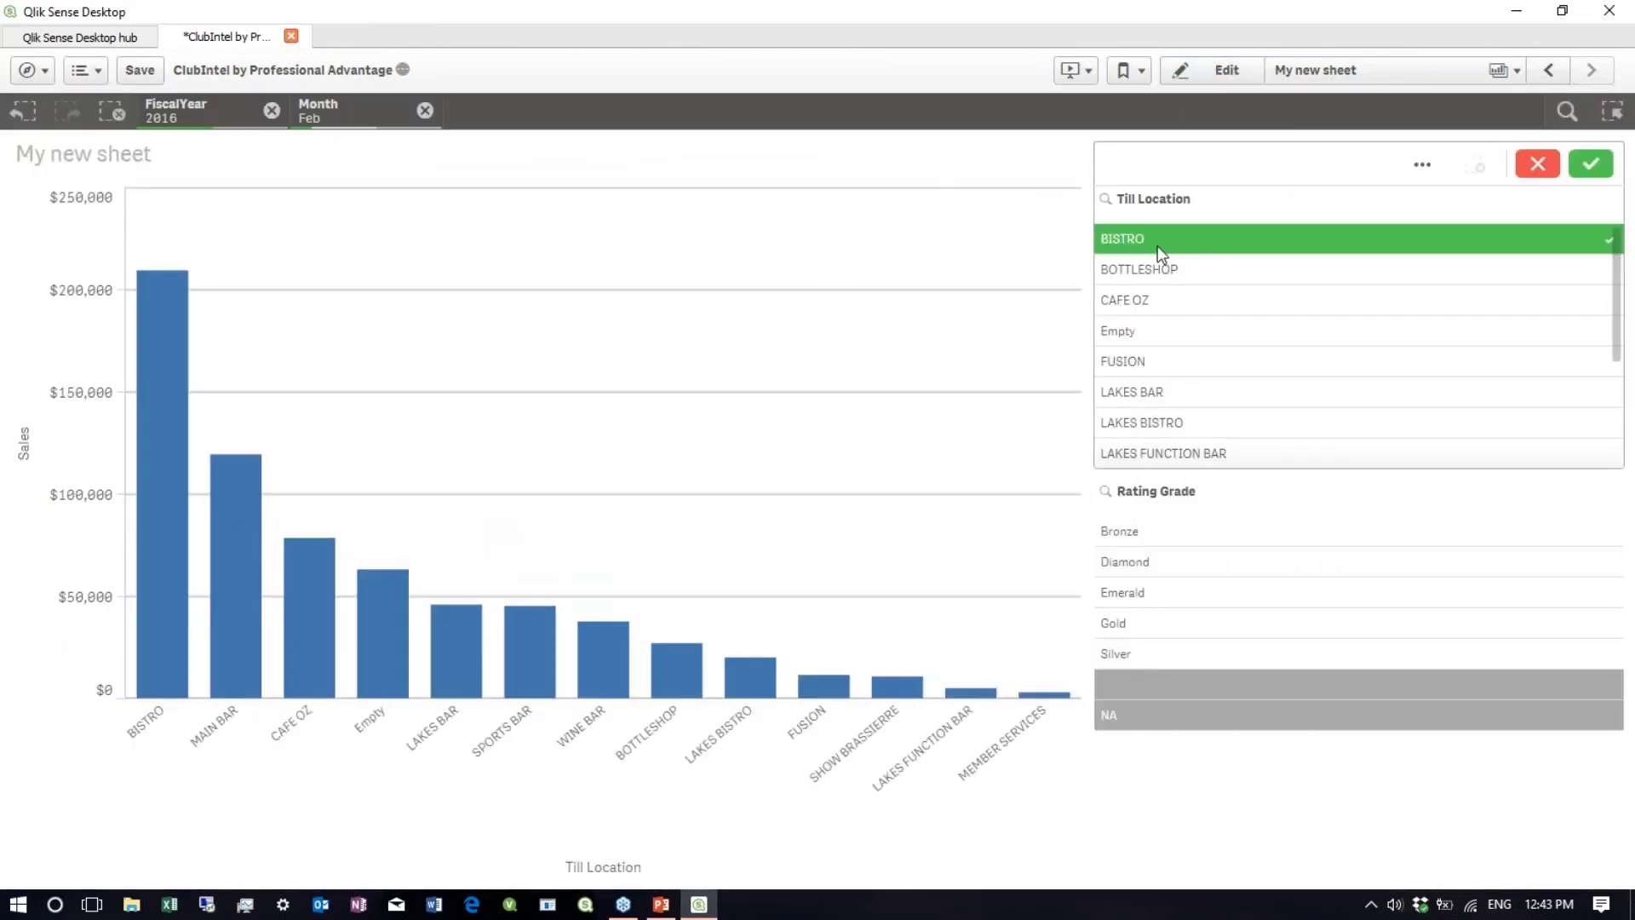
pyautogui.click(1167, 270)
pyautogui.click(1168, 322)
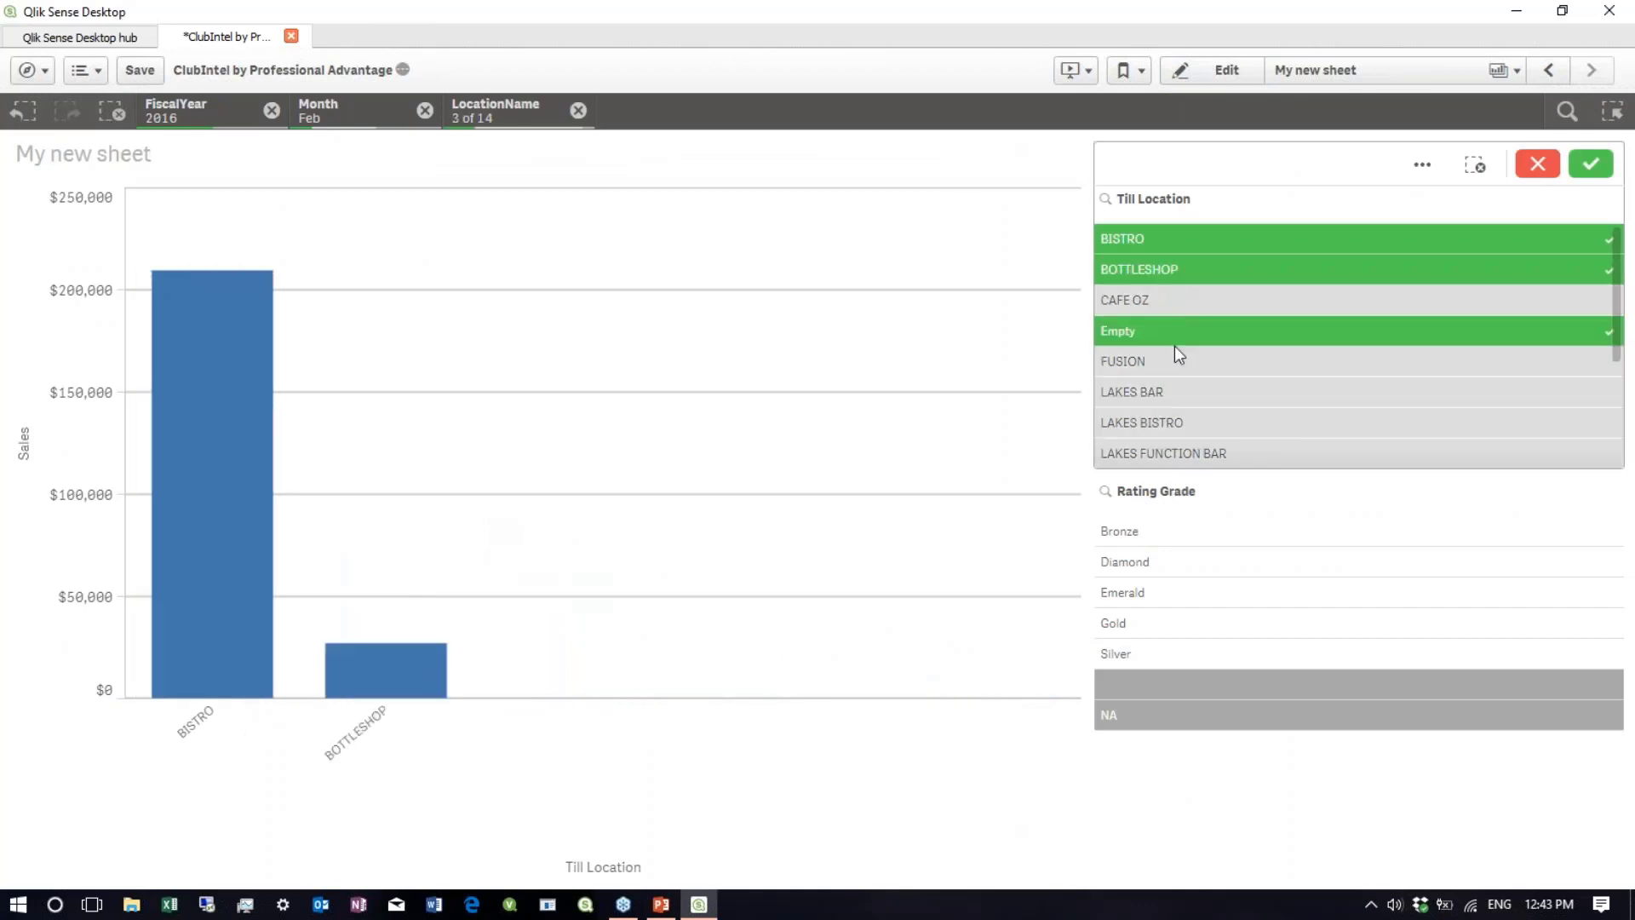
# - Select Bronze, Diamond, Emerald, Gold and Silver in the Rating Grade filter
pyautogui.click(1174, 541)
pyautogui.click(1163, 563)
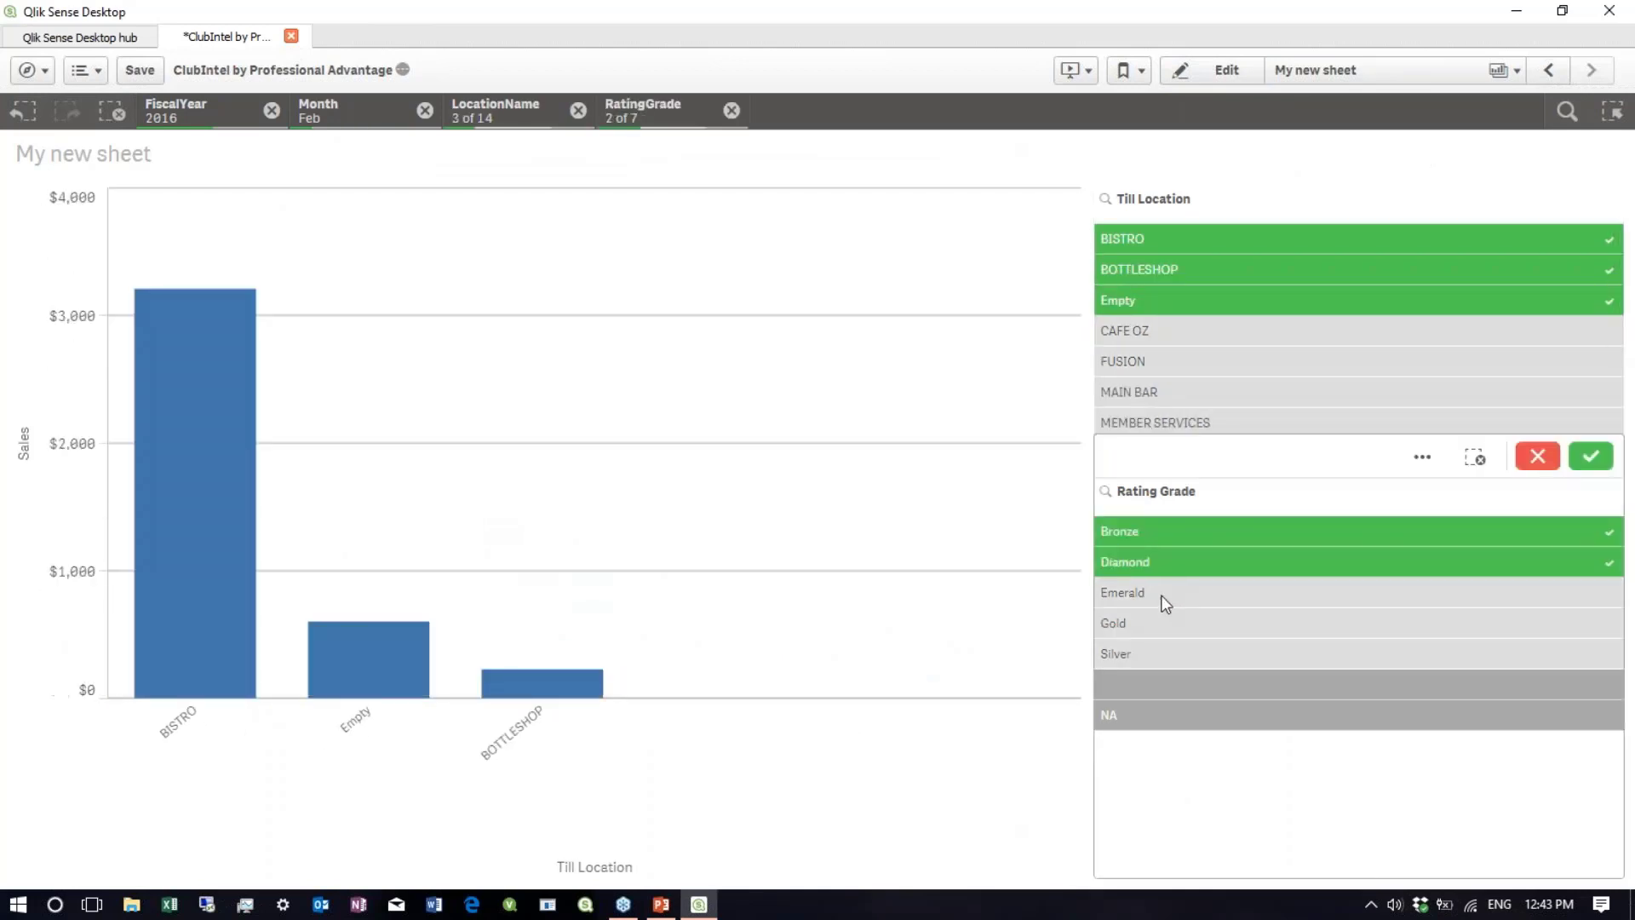
pyautogui.click(1160, 593)
pyautogui.click(1157, 624)
pyautogui.click(1164, 653)
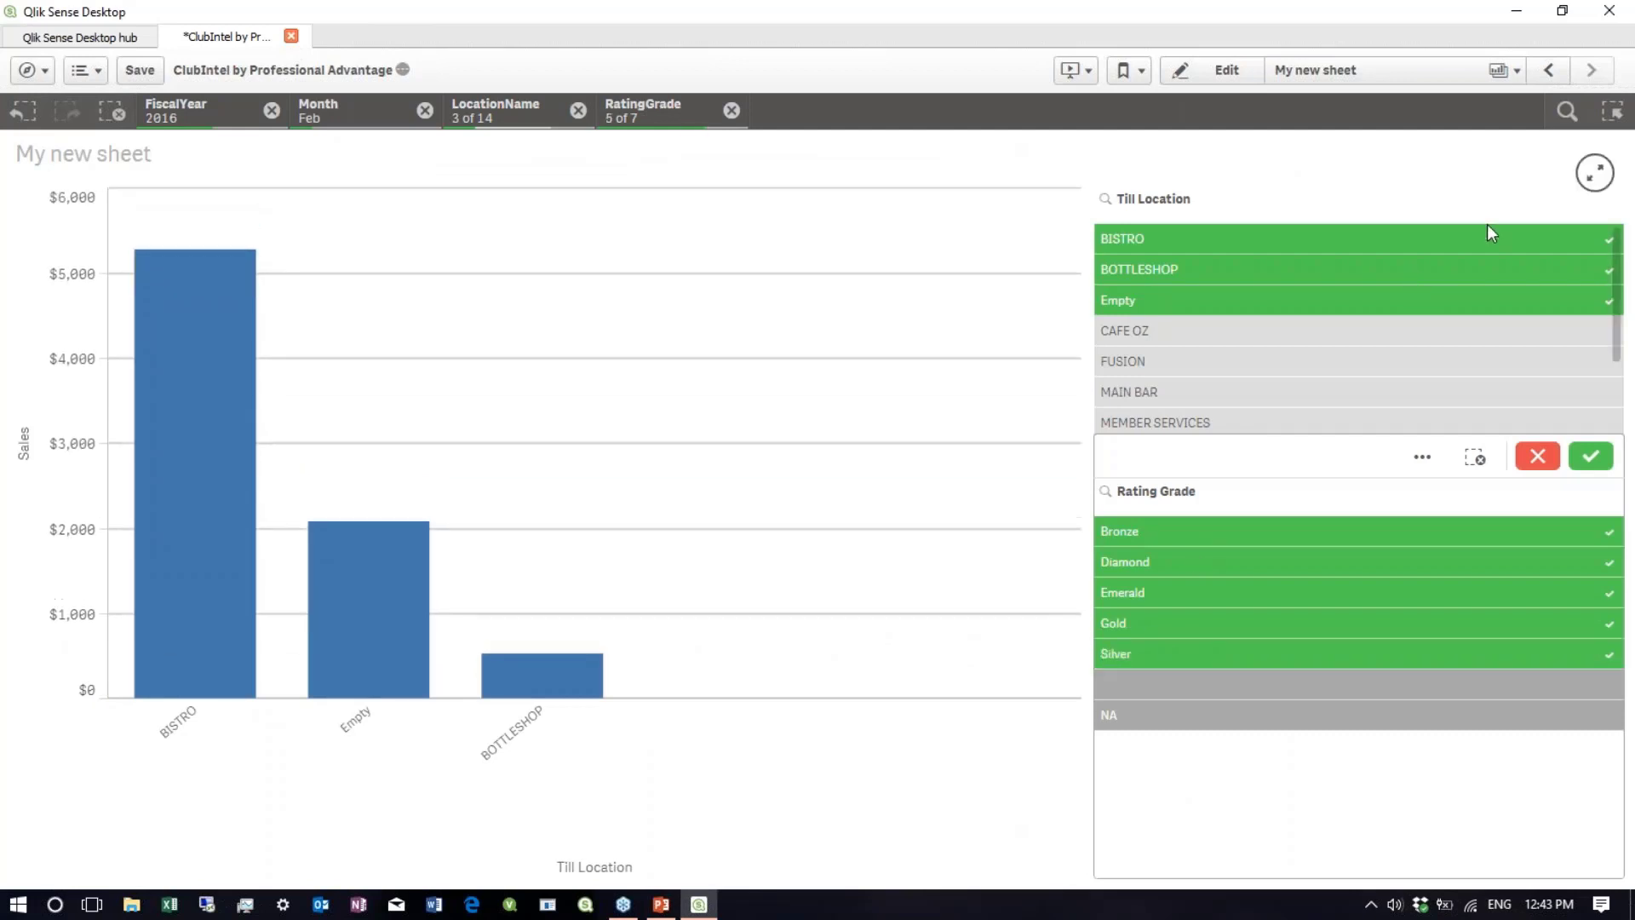
# - Deselect BISTRO, BOTTLESHOP and Empty in the Till Location filter
pyautogui.rightClick(1524, 240)
pyautogui.click(1369, 166)
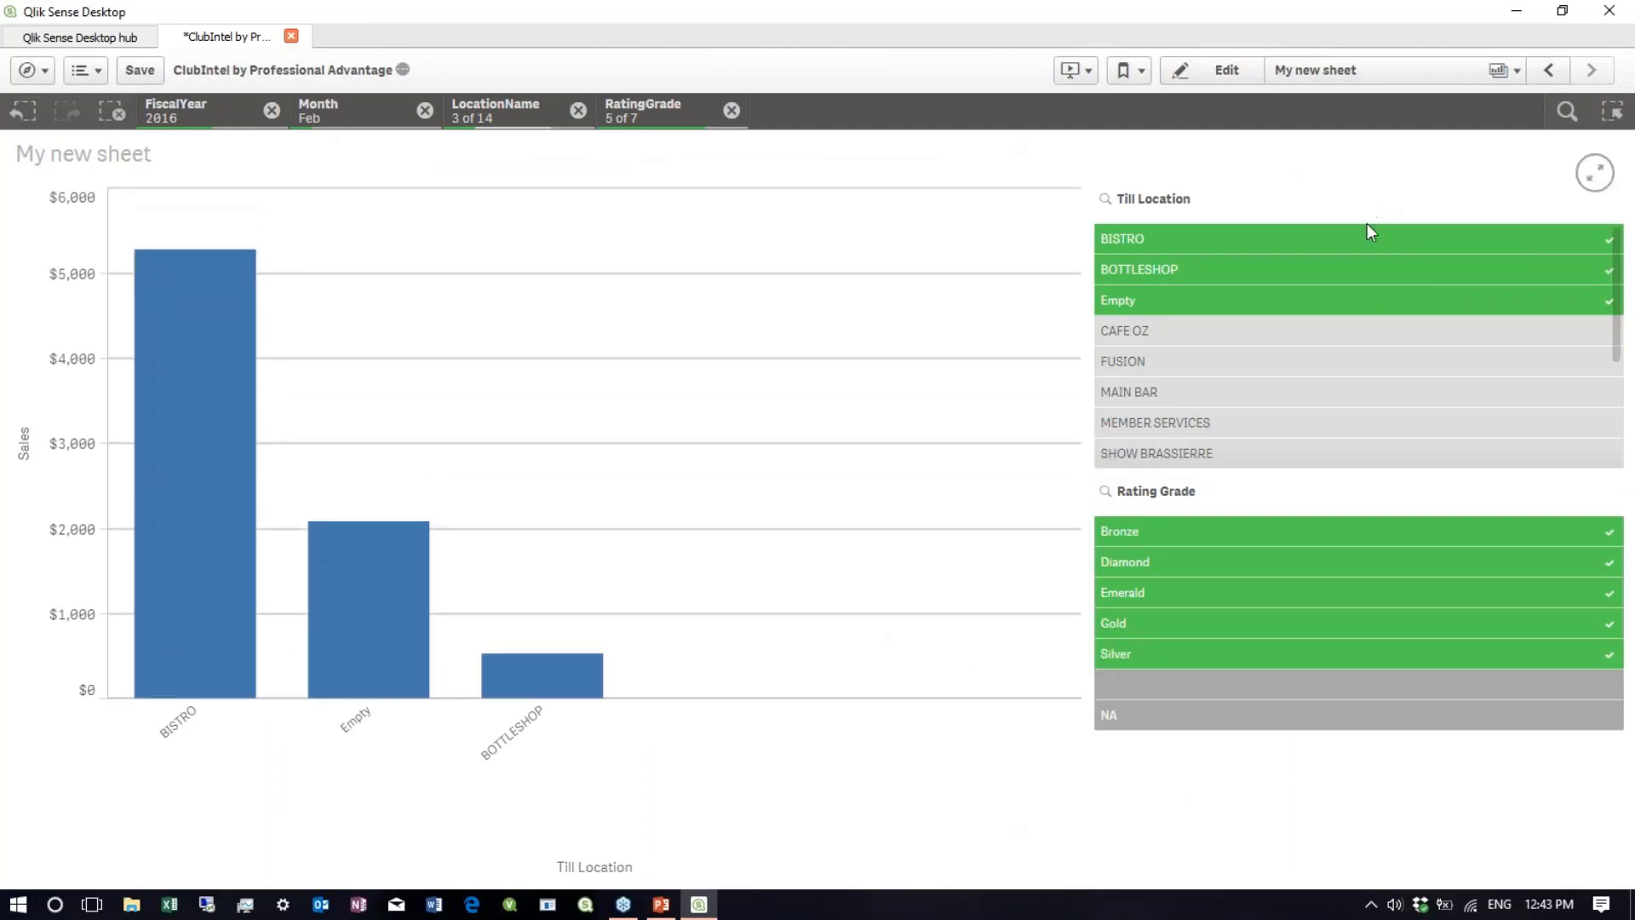
pyautogui.click(1371, 234)
pyautogui.click(1537, 164)
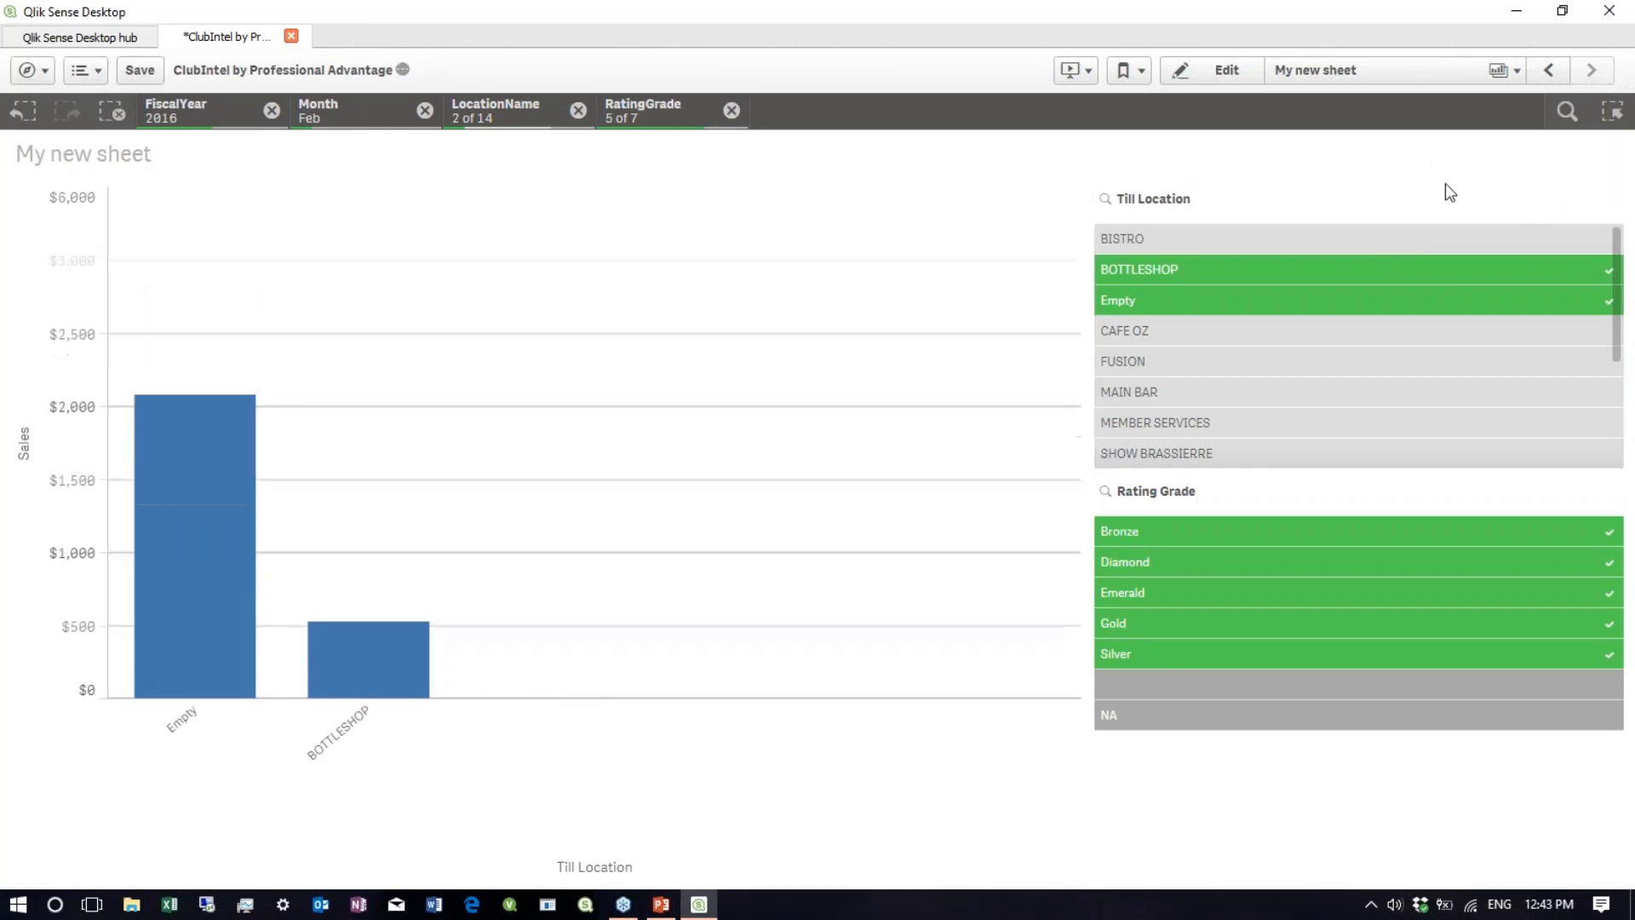
pyautogui.click(1410, 242)
pyautogui.click(1510, 268)
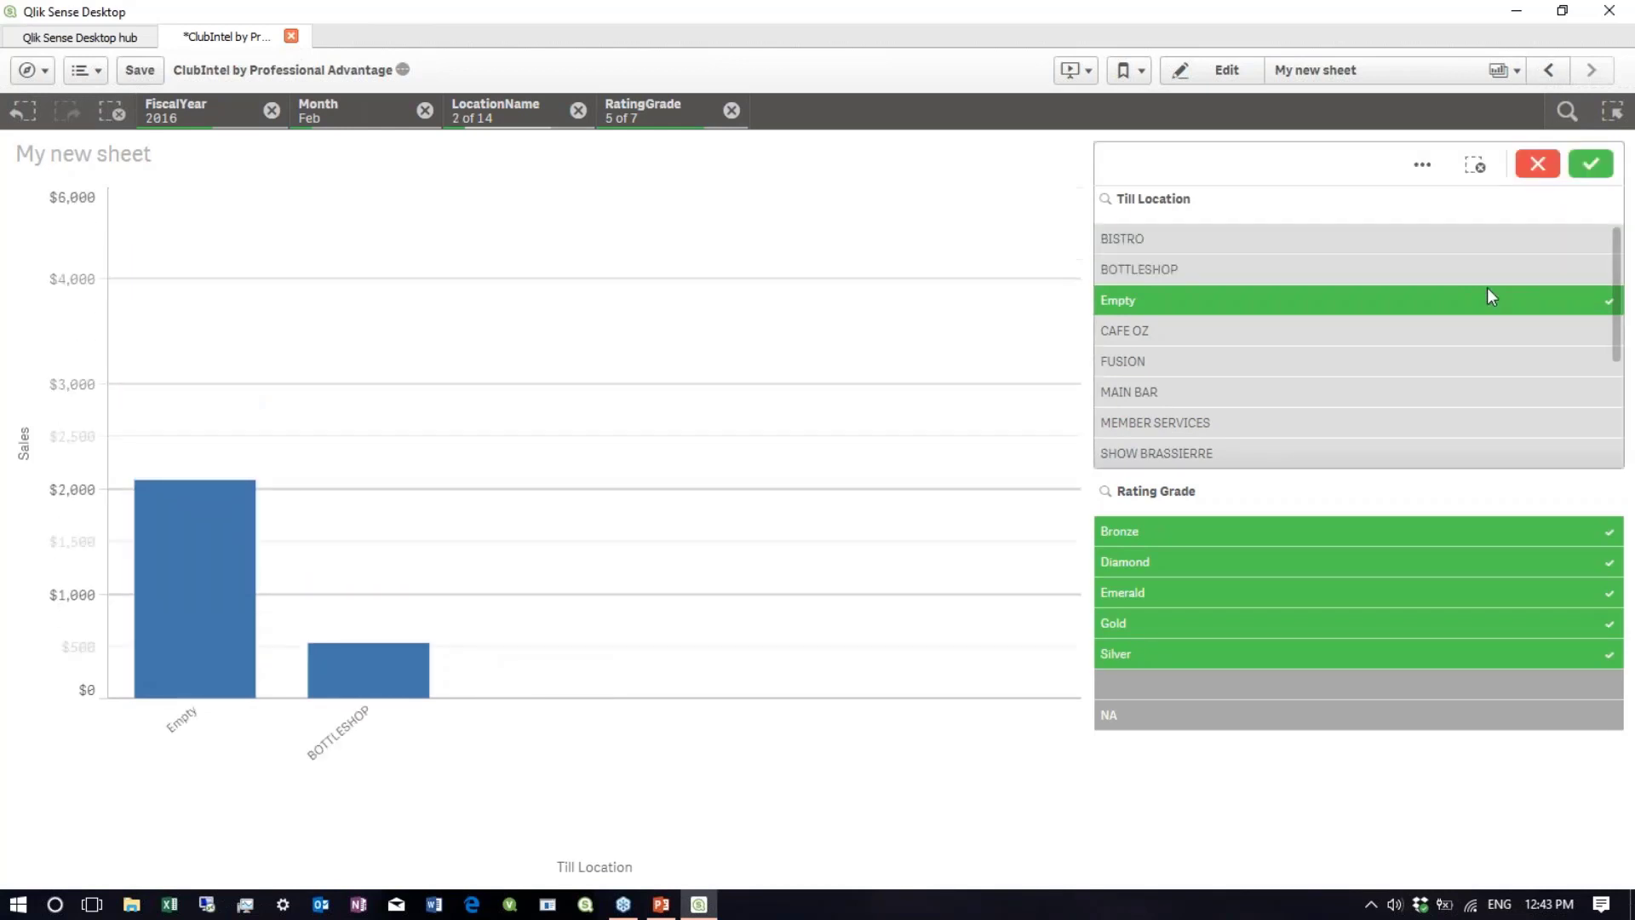
pyautogui.click(1489, 298)
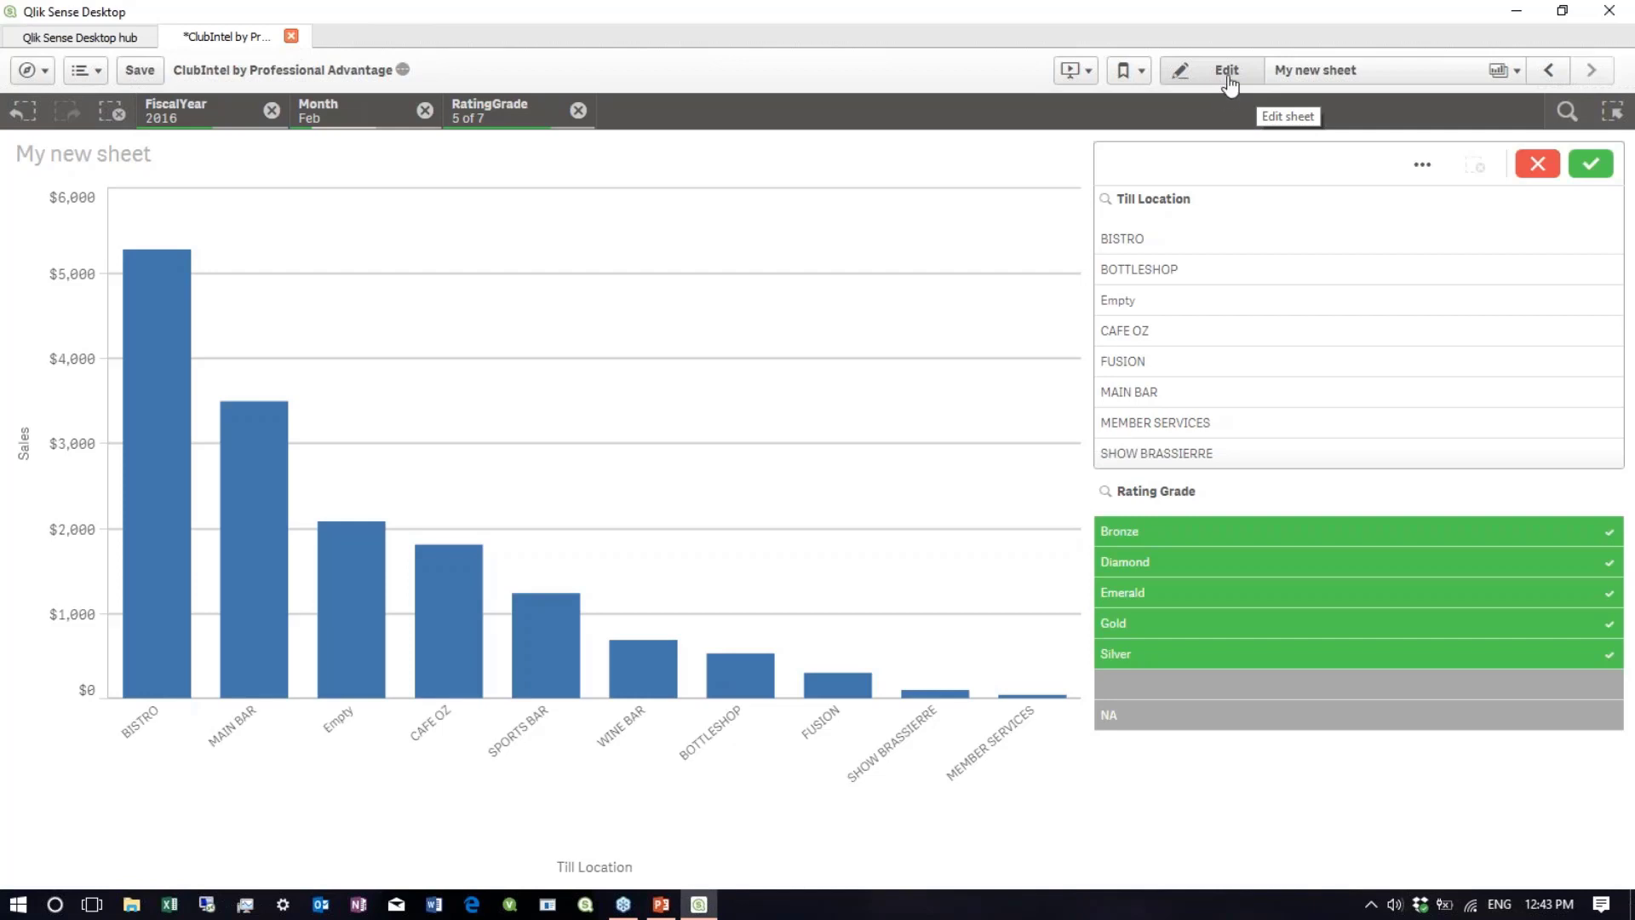
pyautogui.click(1228, 70)
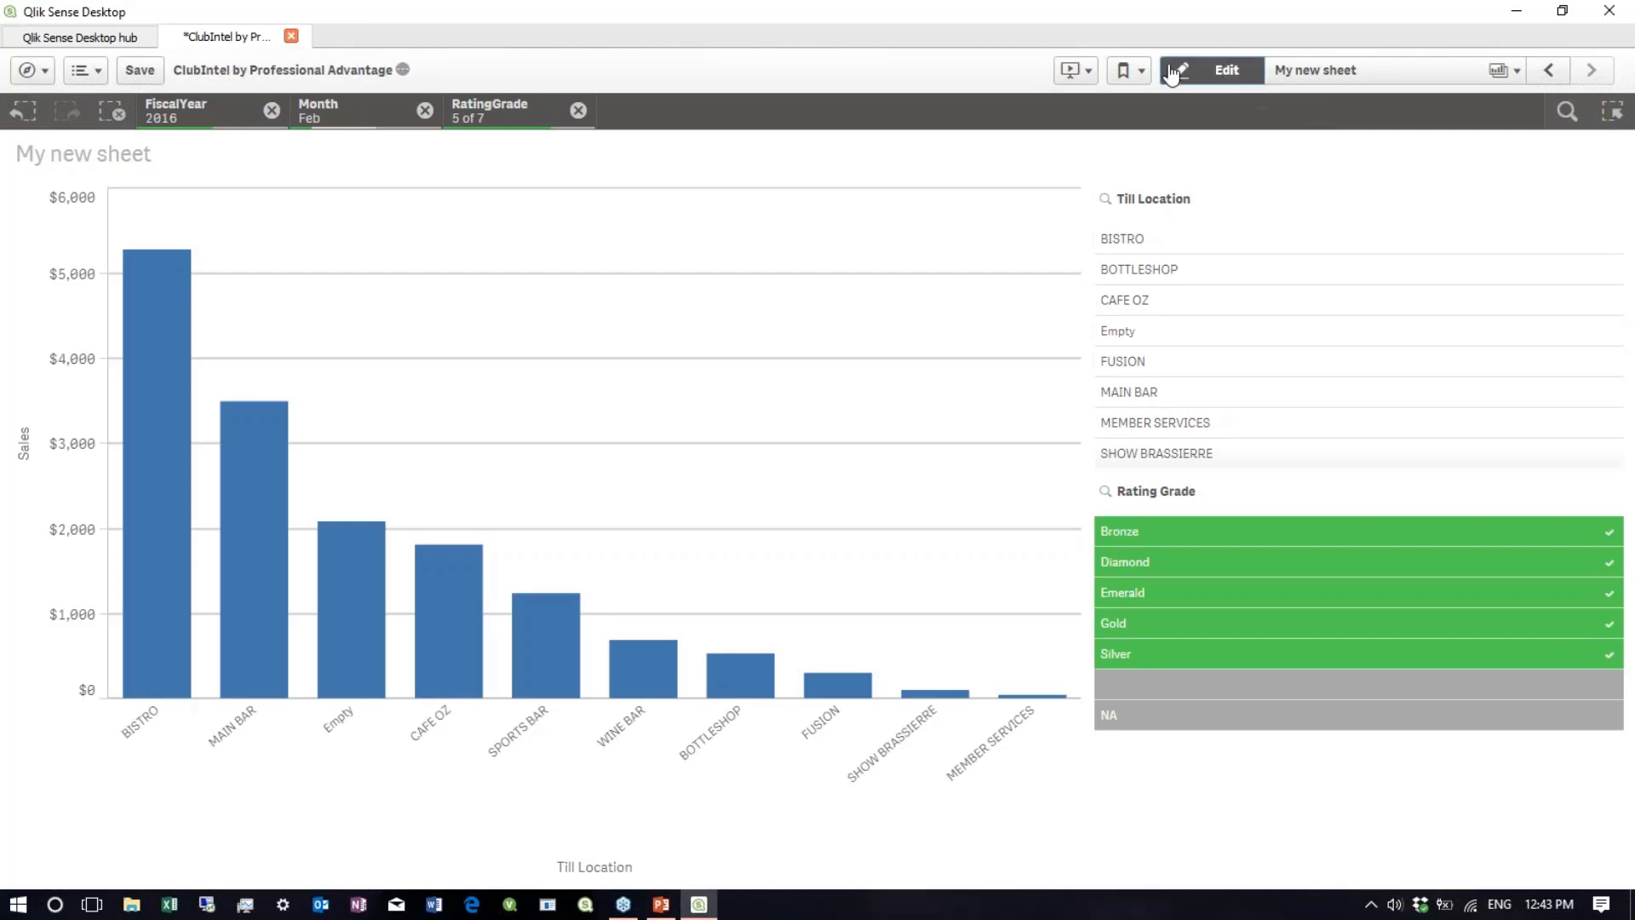
pyautogui.click(23, 119)
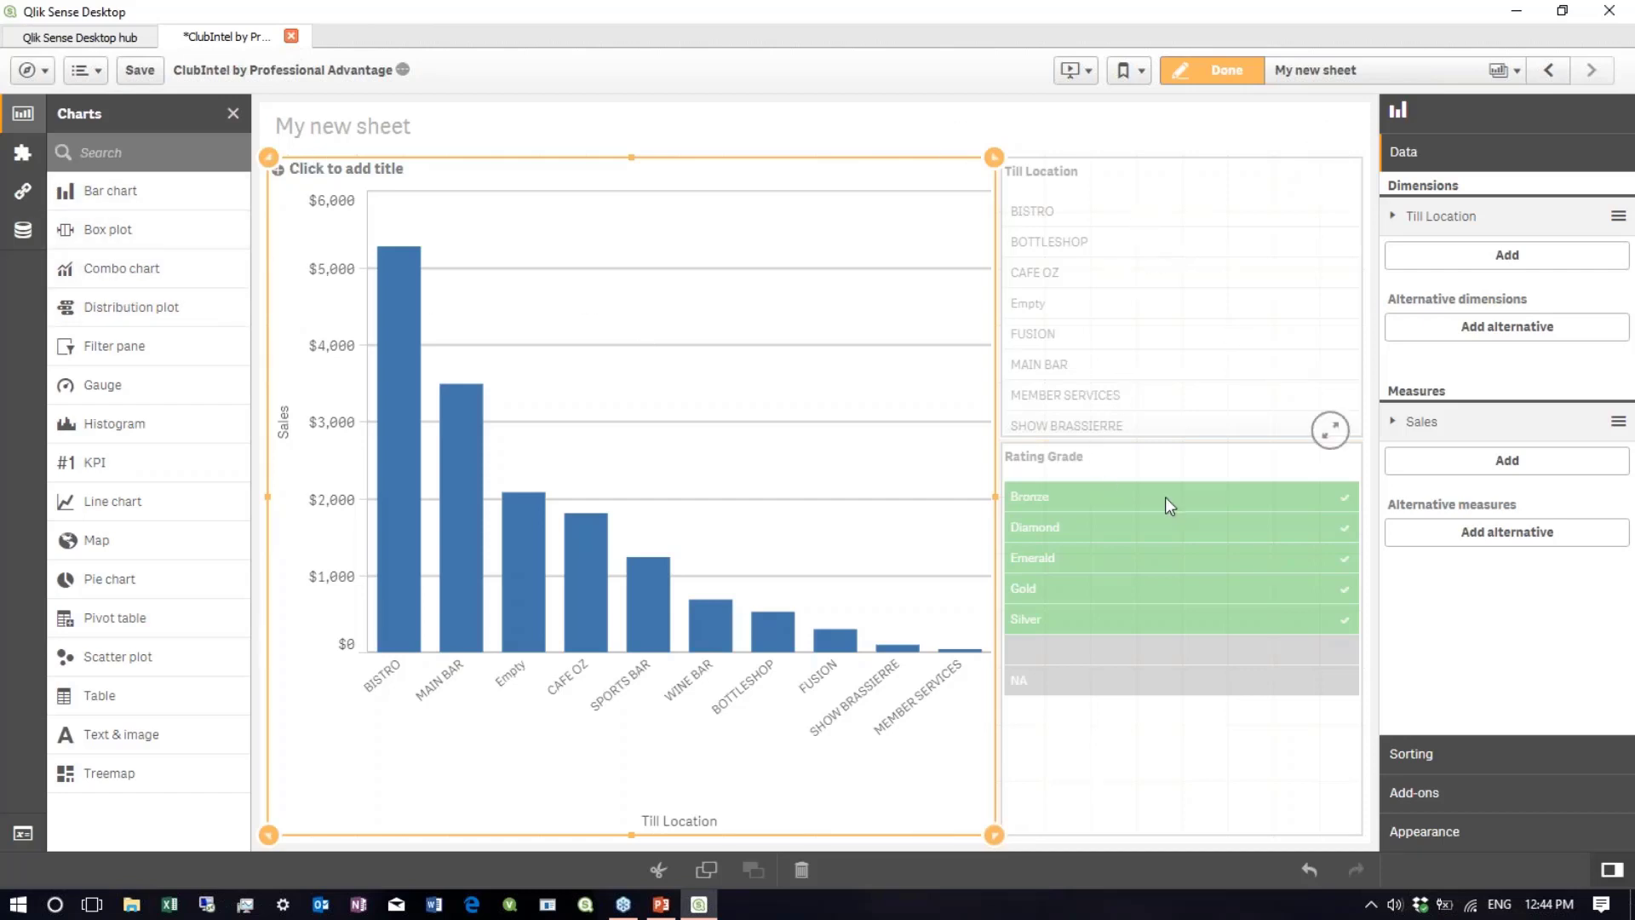
pyautogui.click(1325, 474)
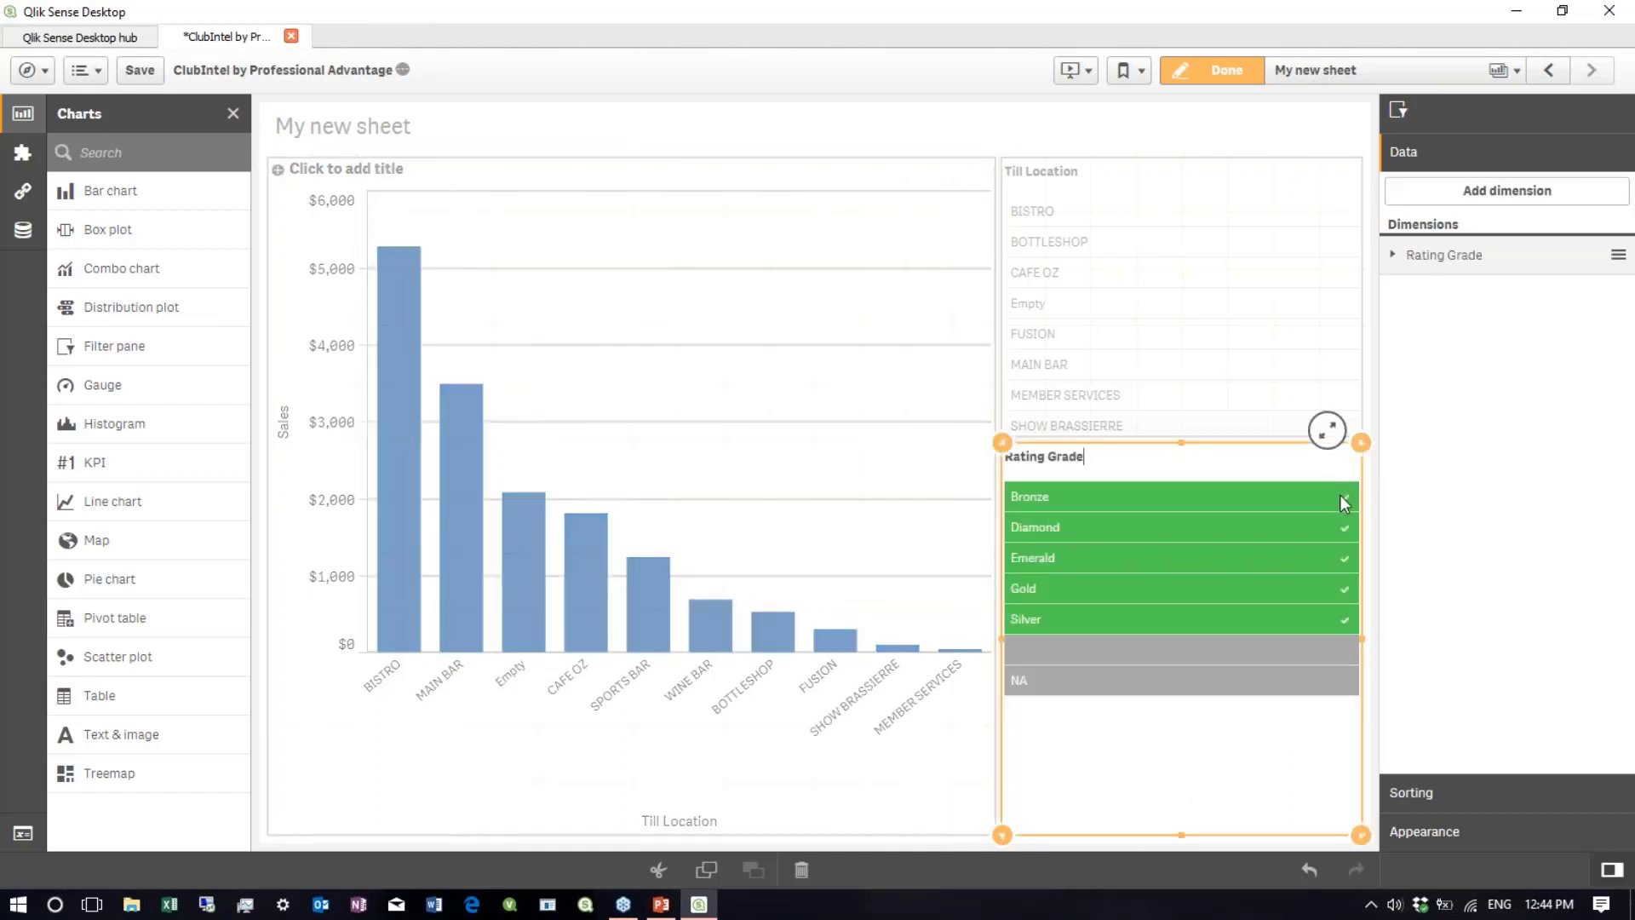
pyautogui.rightClick(1325, 498)
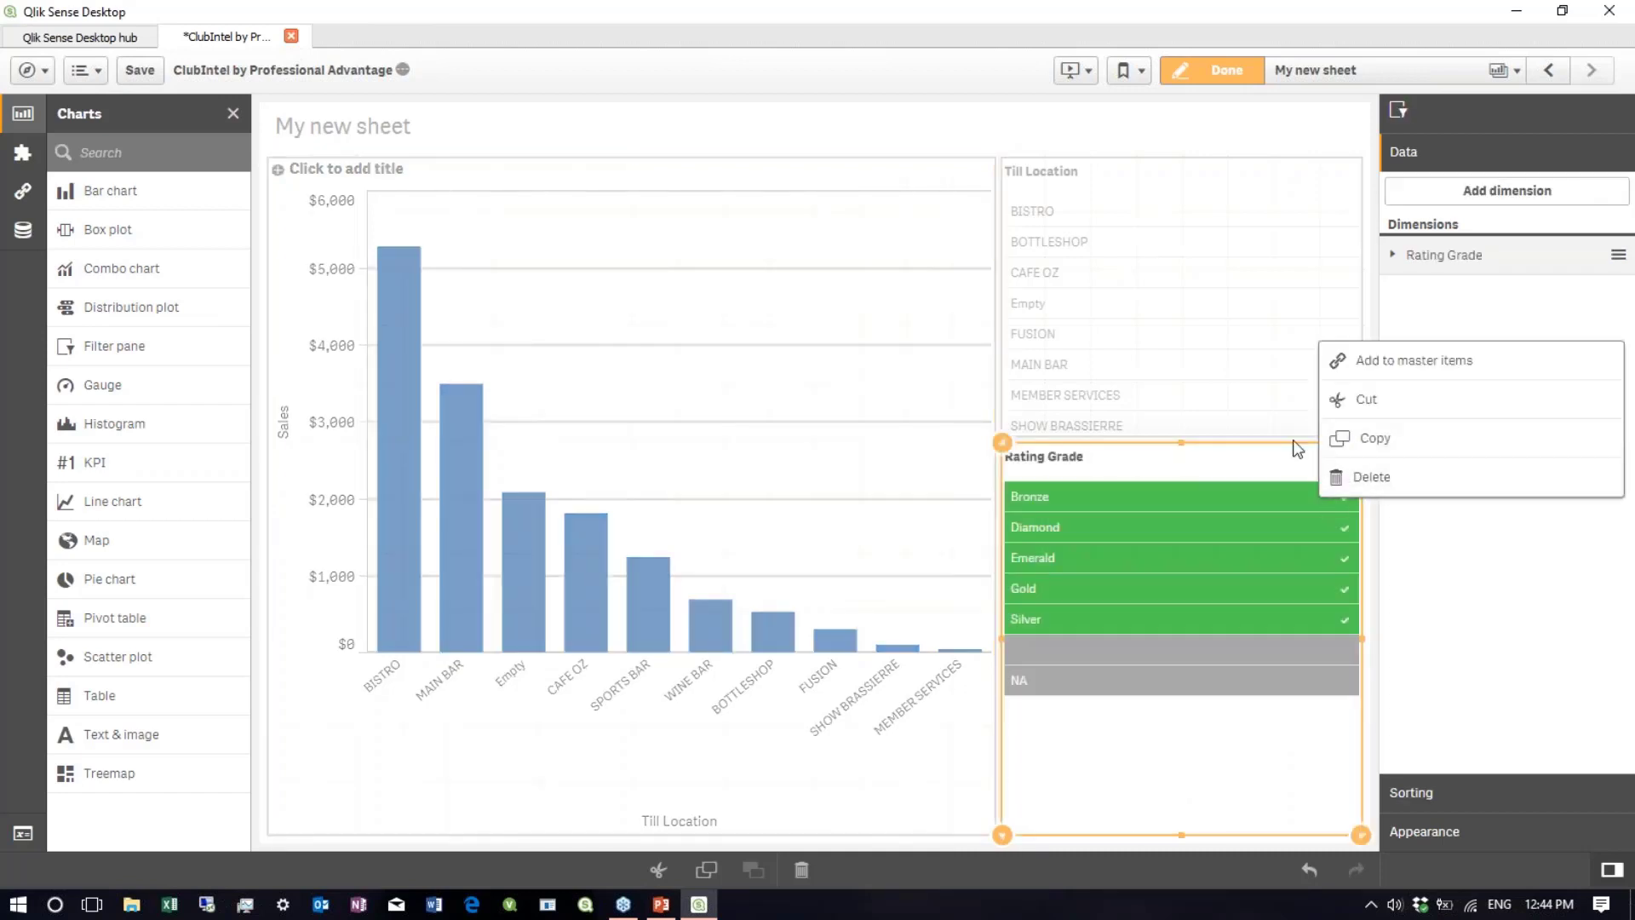
pyautogui.click(1227, 70)
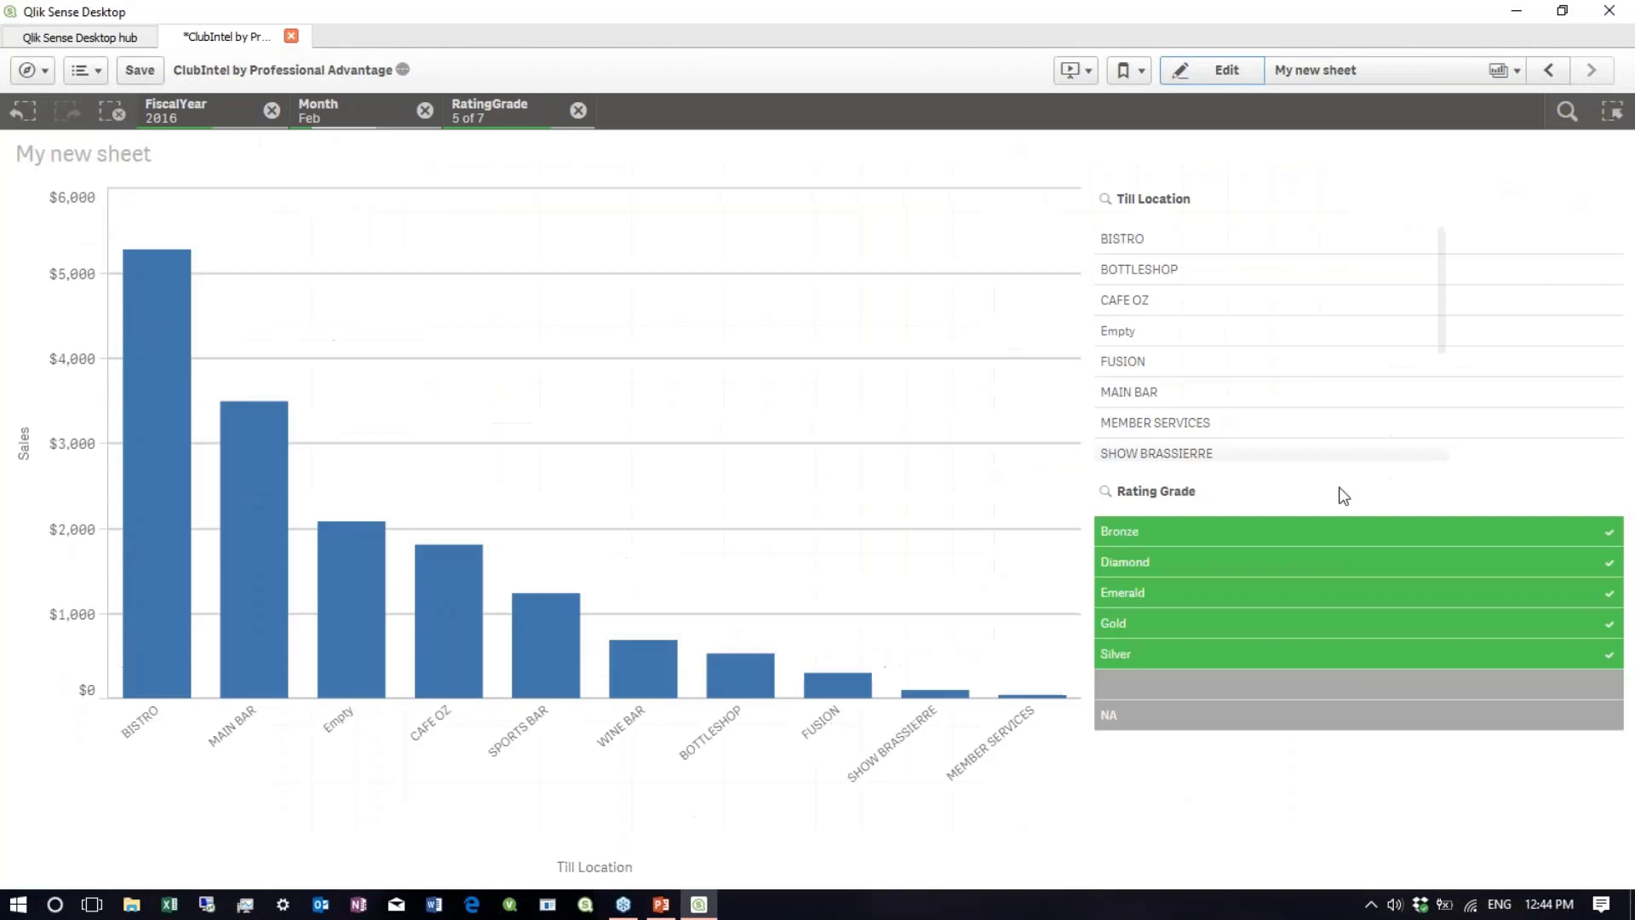
# - Deselect Bronze, Diamond, Emerald, Gold and Silver in the Rating Grade filter
pyautogui.click(1354, 536)
pyautogui.click(1351, 559)
pyautogui.click(1351, 591)
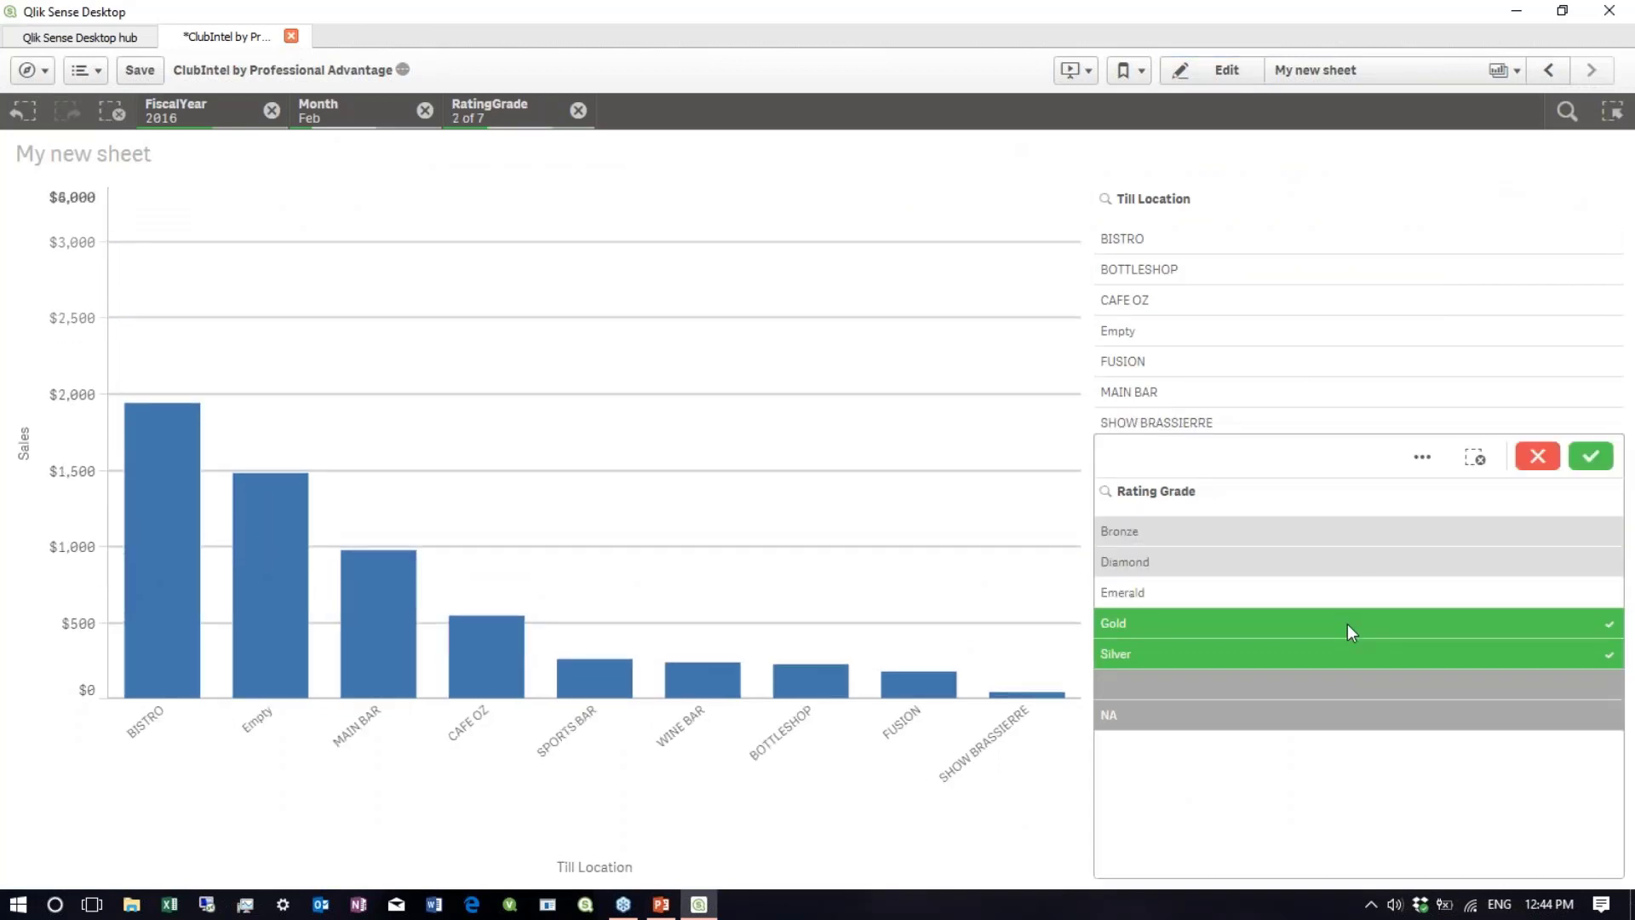
pyautogui.click(1347, 623)
pyautogui.click(1353, 654)
# - Reopen the sheet for editing and add the Rating Grade master dimension to the bar chart as its second dimension
pyautogui.click(1220, 72)
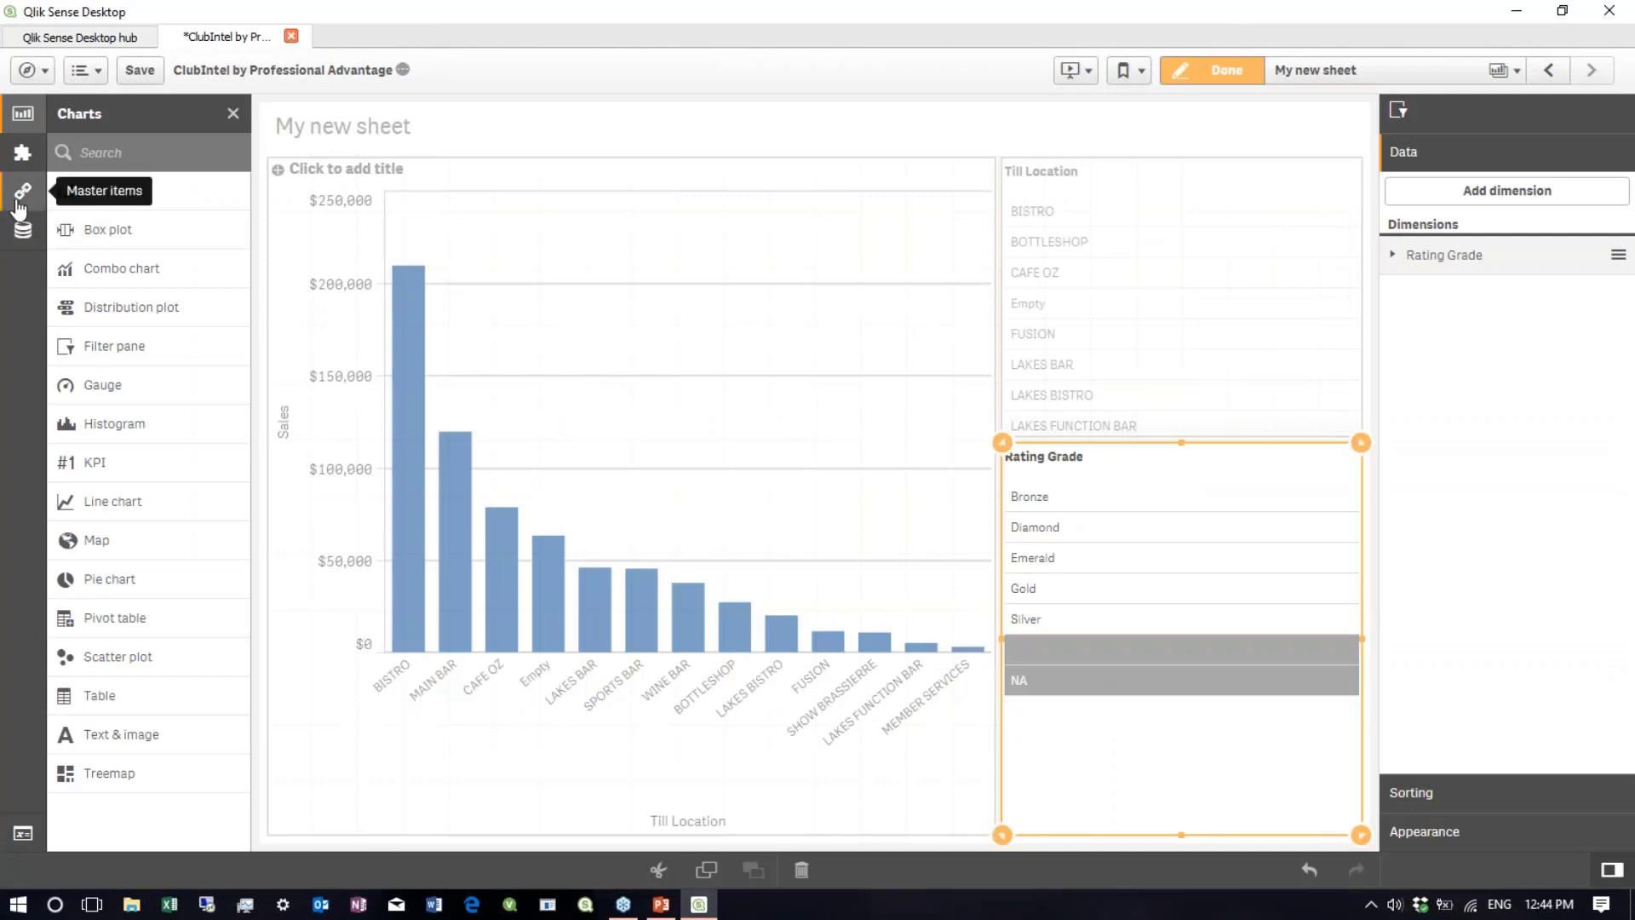
pyautogui.click(19, 205)
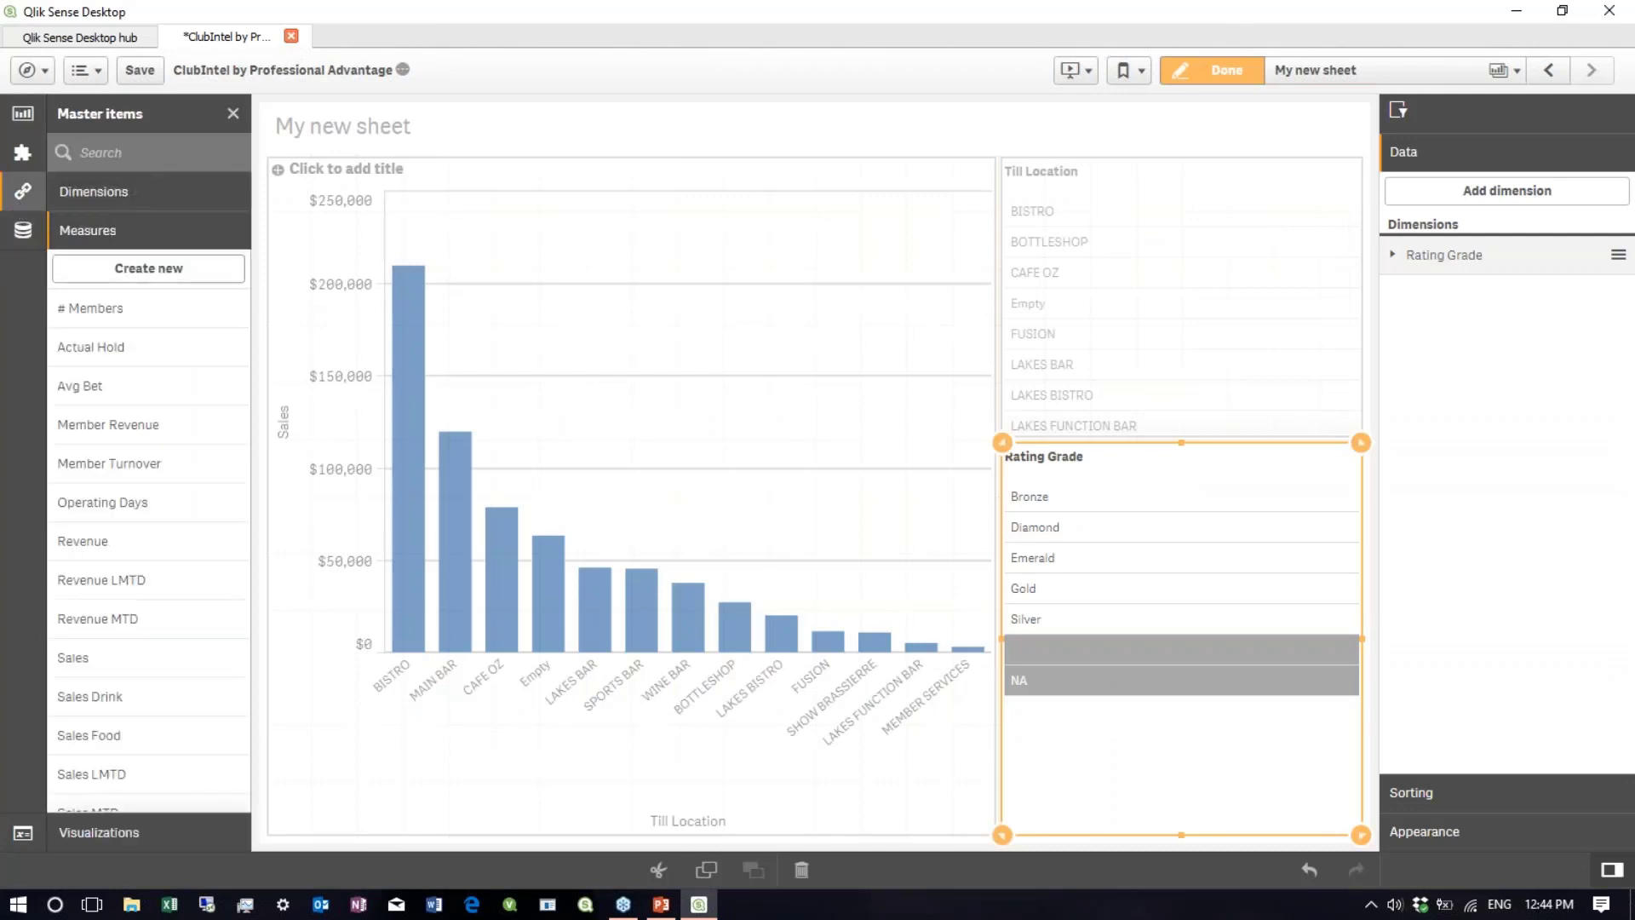
pyautogui.click(94, 192)
pyautogui.scroll(-6, 128, 545)
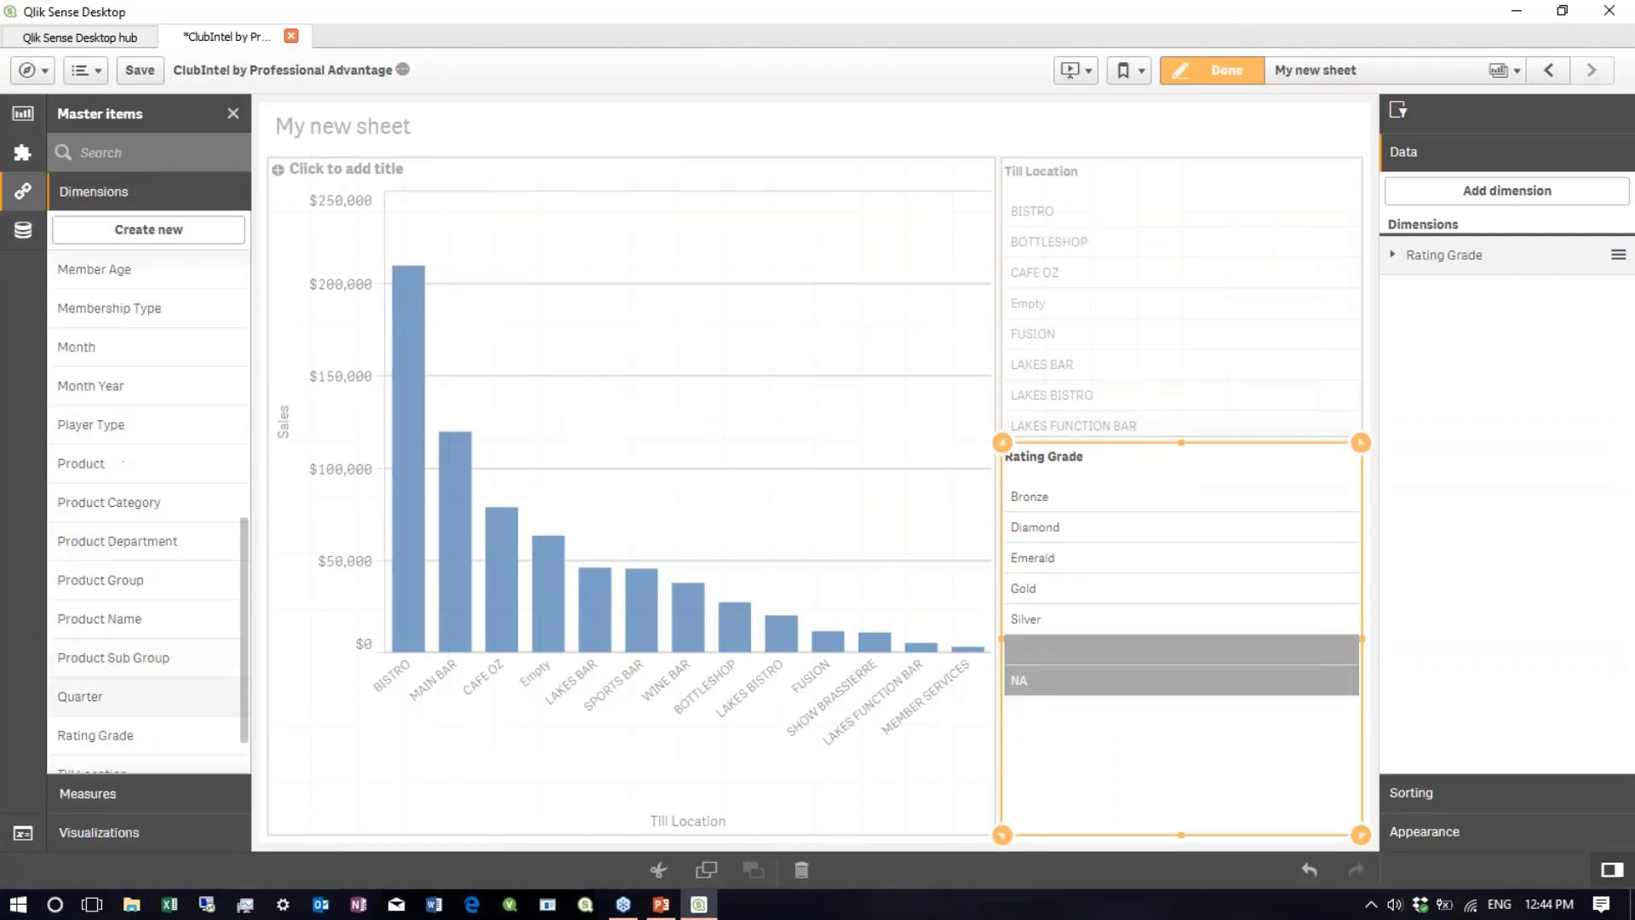
pyautogui.scroll(-2, 124, 463)
pyautogui.moveTo(107, 636); pyautogui.dragTo(632, 578)
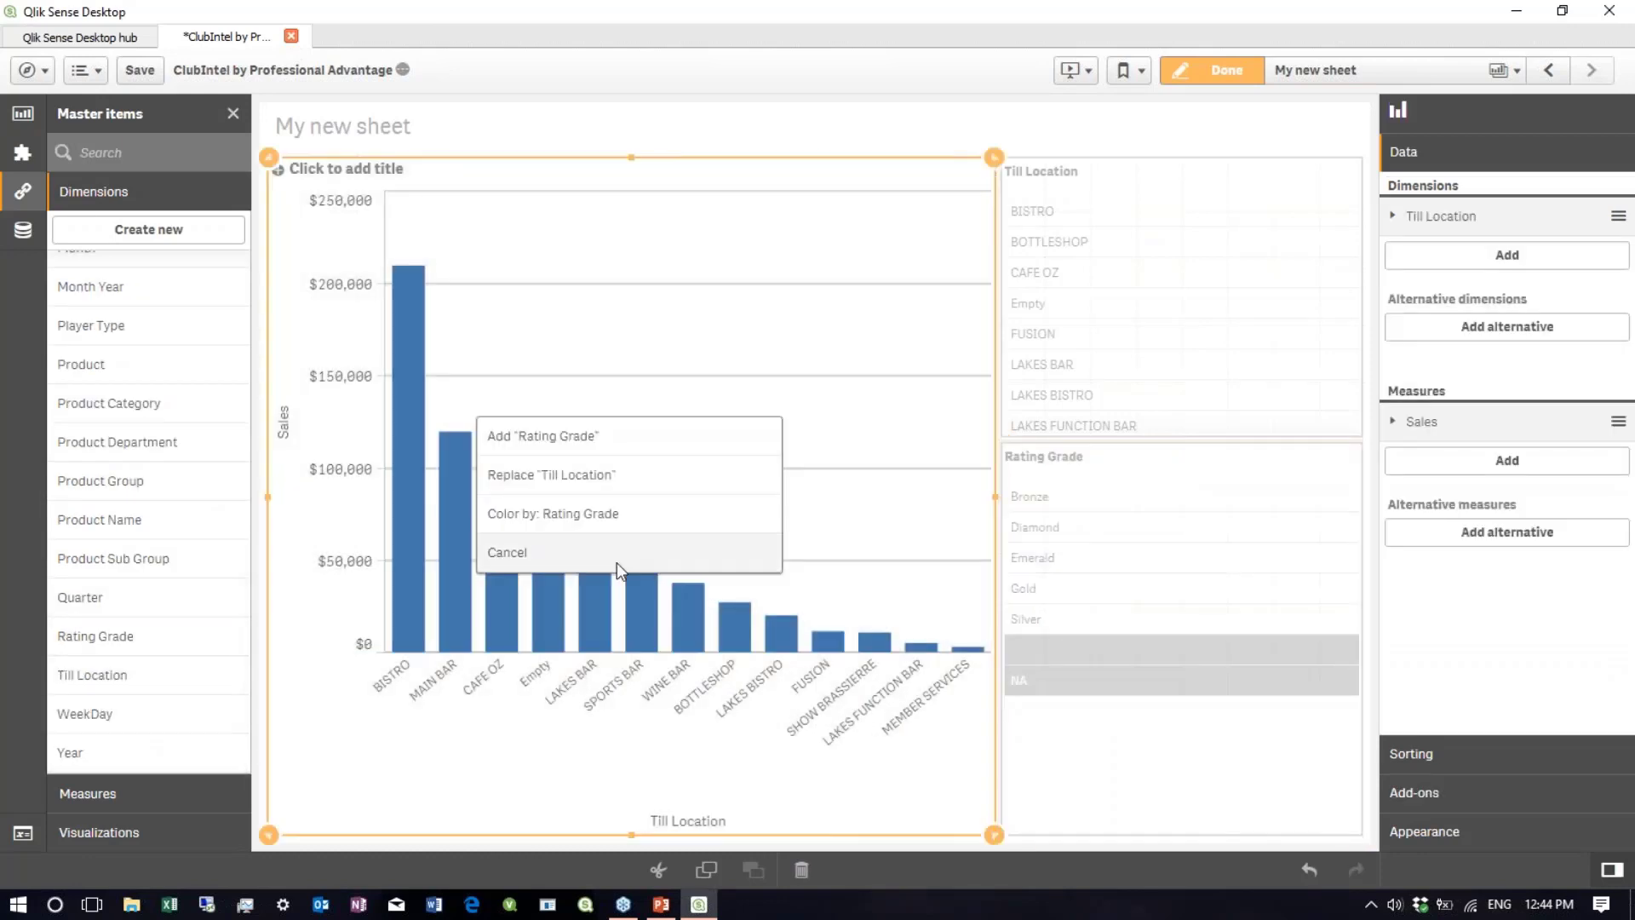
pyautogui.click(550, 438)
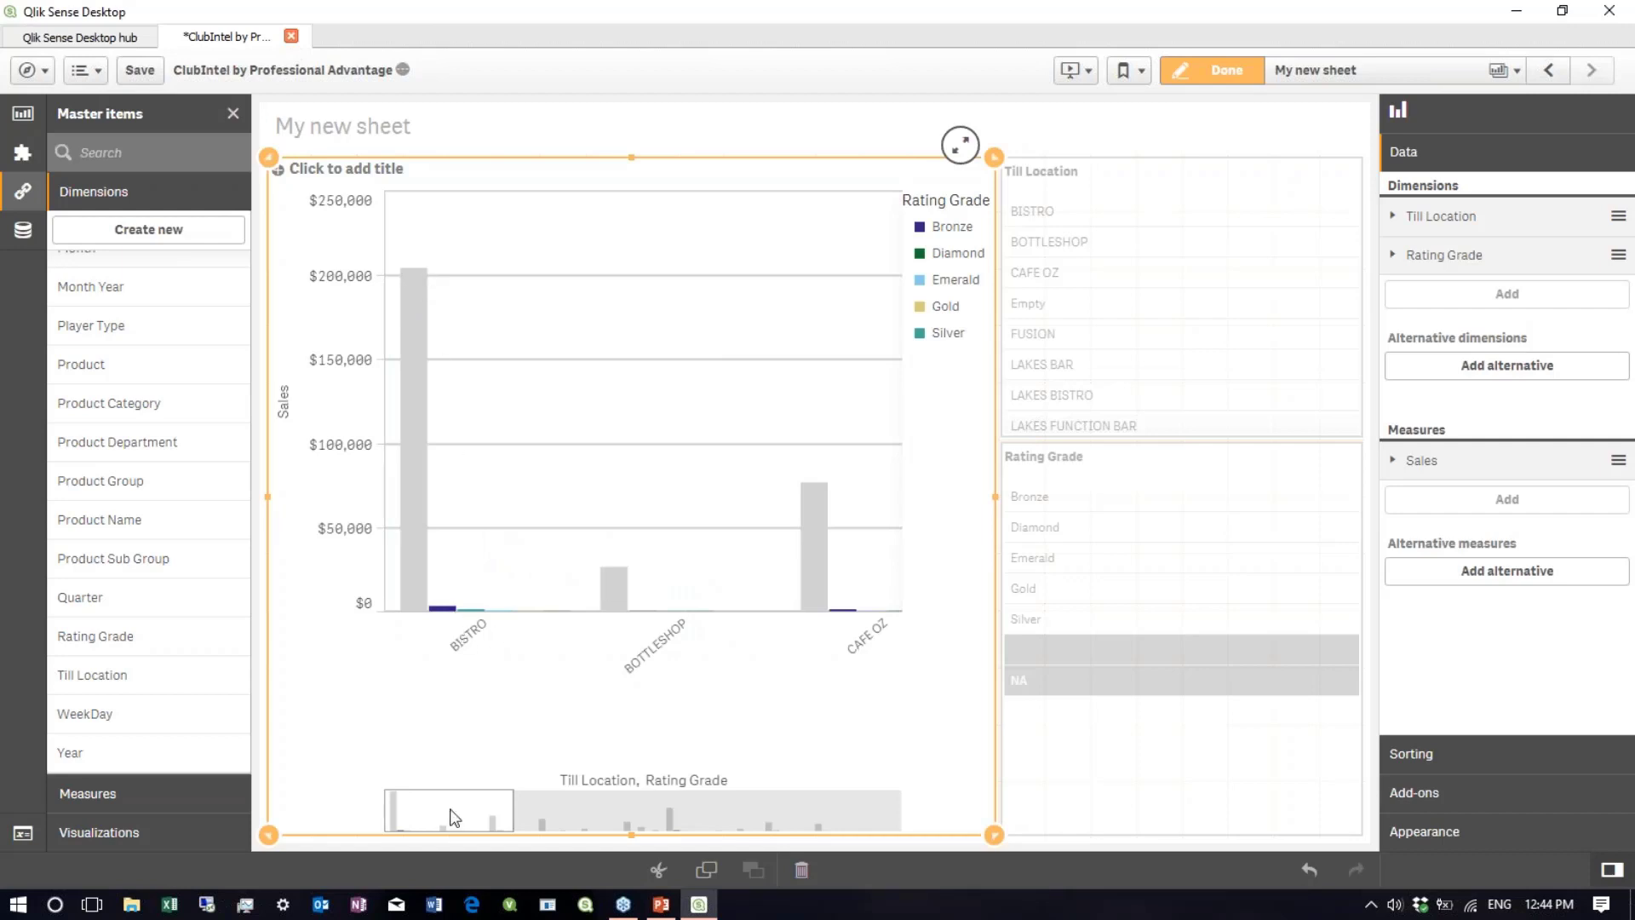
# - Finish editing and examine sales by till location and rating grade across the bar chart
pyautogui.moveTo(484, 805); pyautogui.dragTo(479, 789)
pyautogui.click(1188, 84)
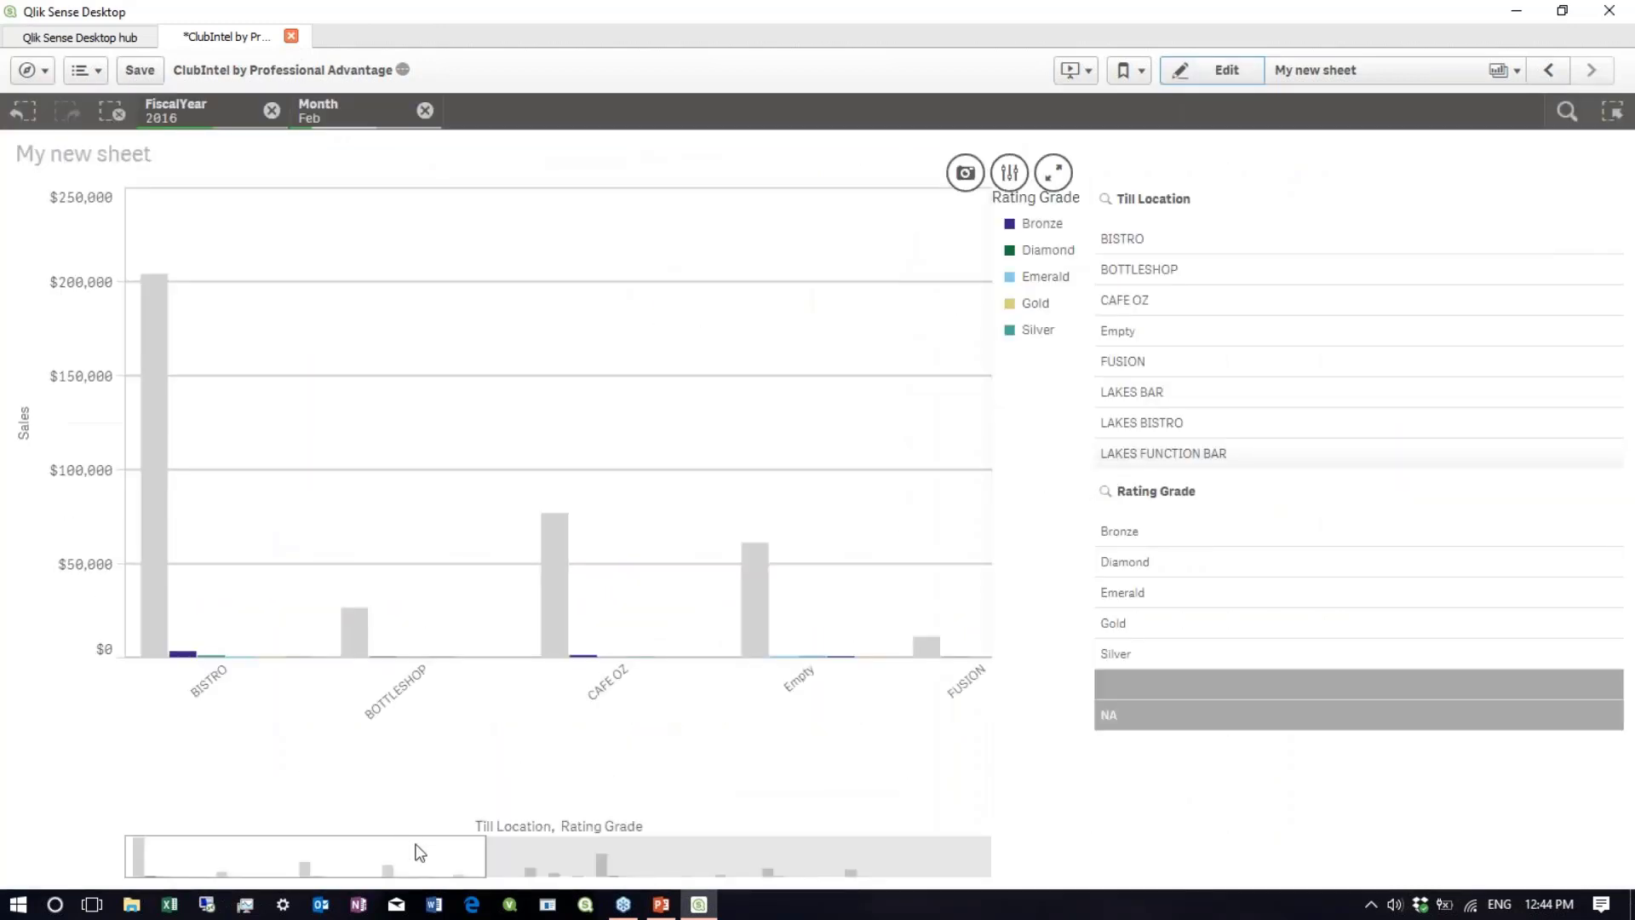
pyautogui.moveTo(474, 856); pyautogui.dragTo(639, 856)
# - Return the sheet to editing and convert the bar chart to a distribution plot
pyautogui.click(1192, 75)
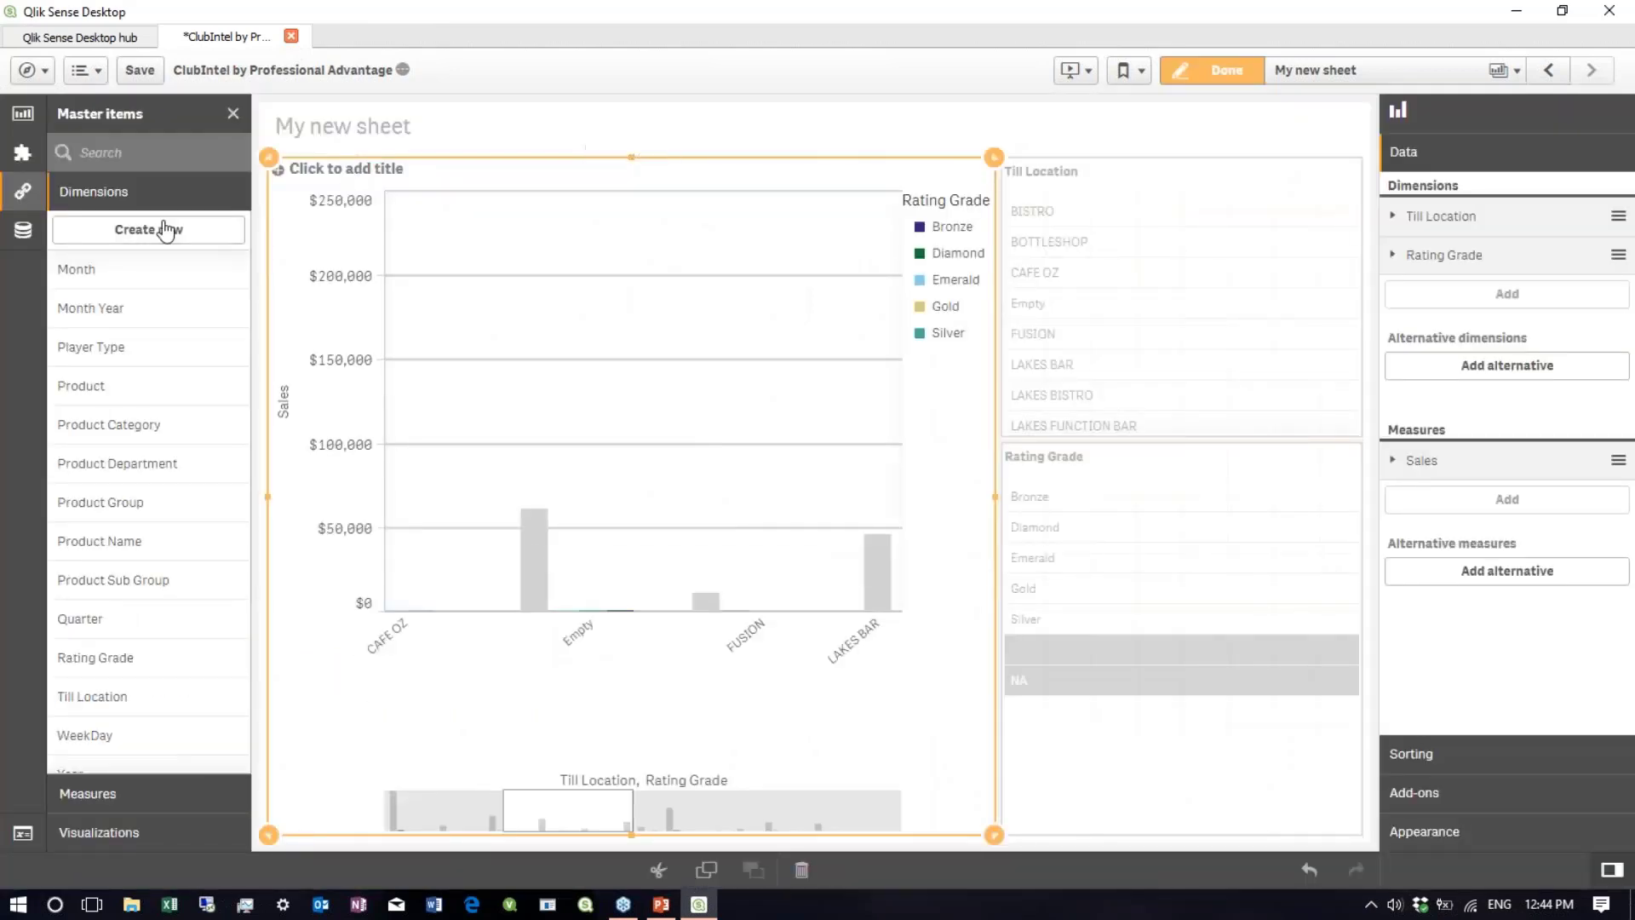
pyautogui.click(23, 113)
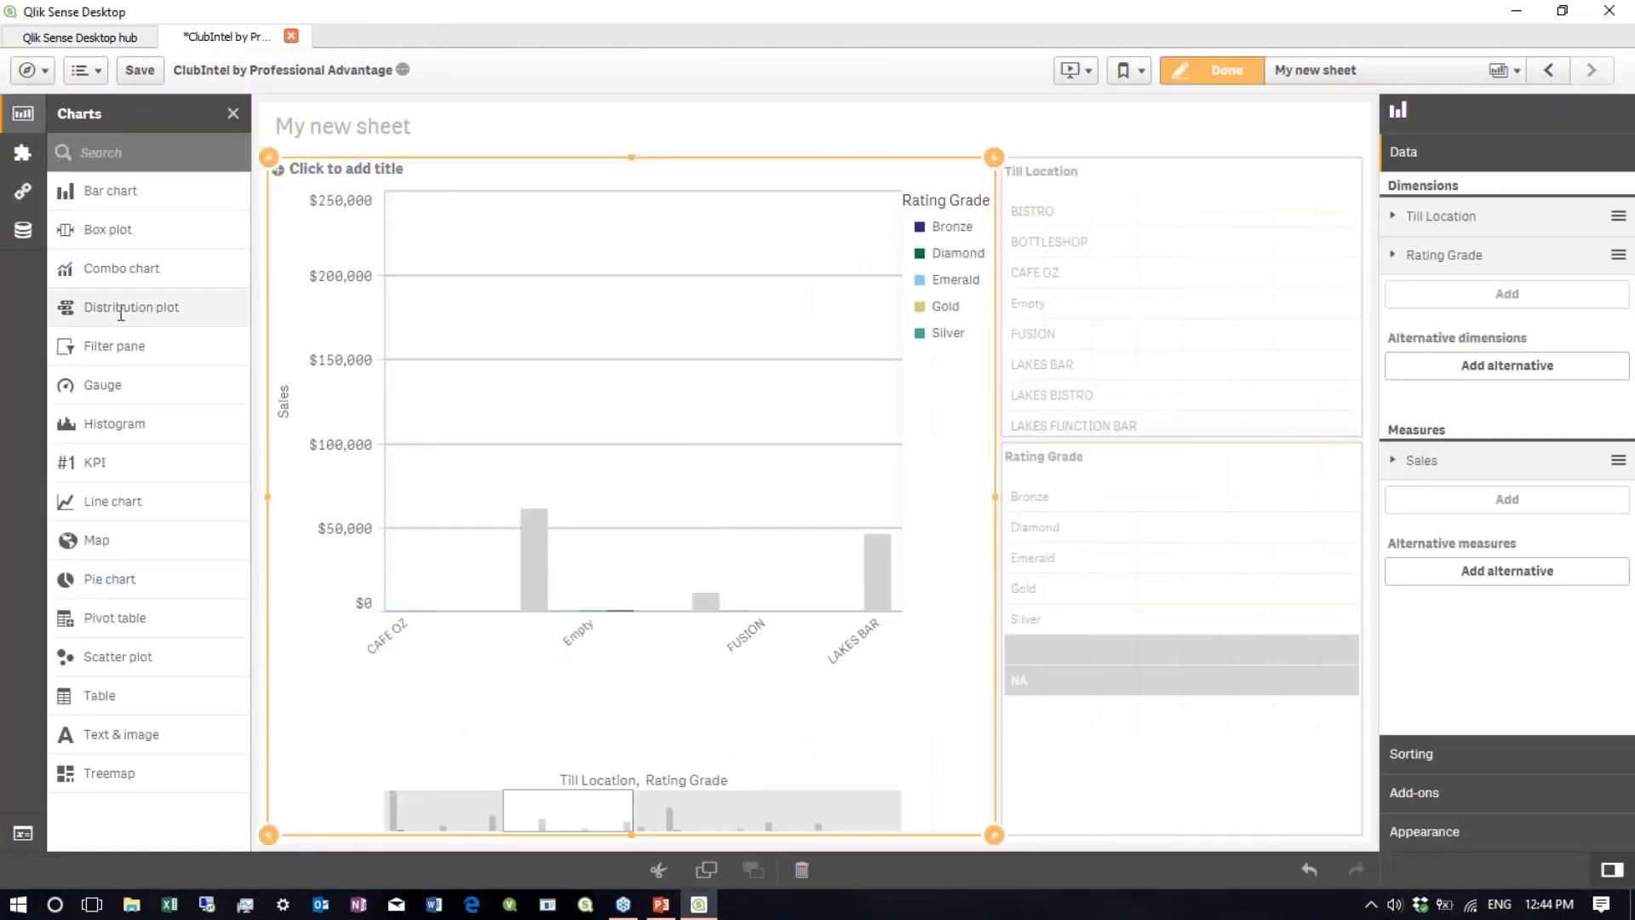
pyautogui.moveTo(142, 313); pyautogui.dragTo(626, 472)
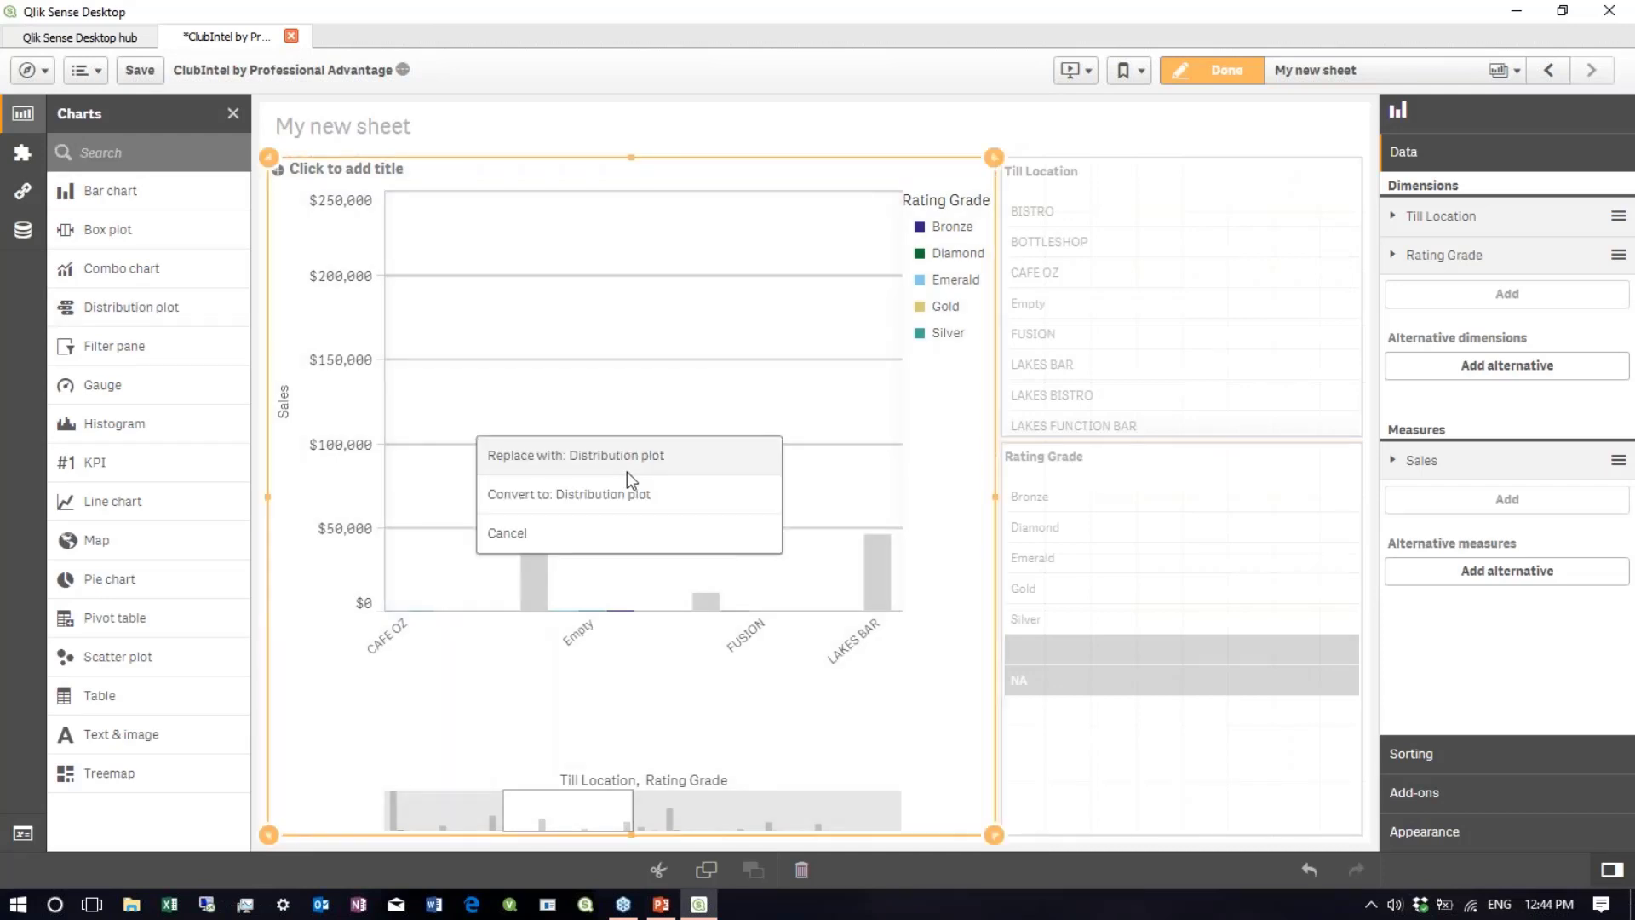
pyautogui.click(621, 492)
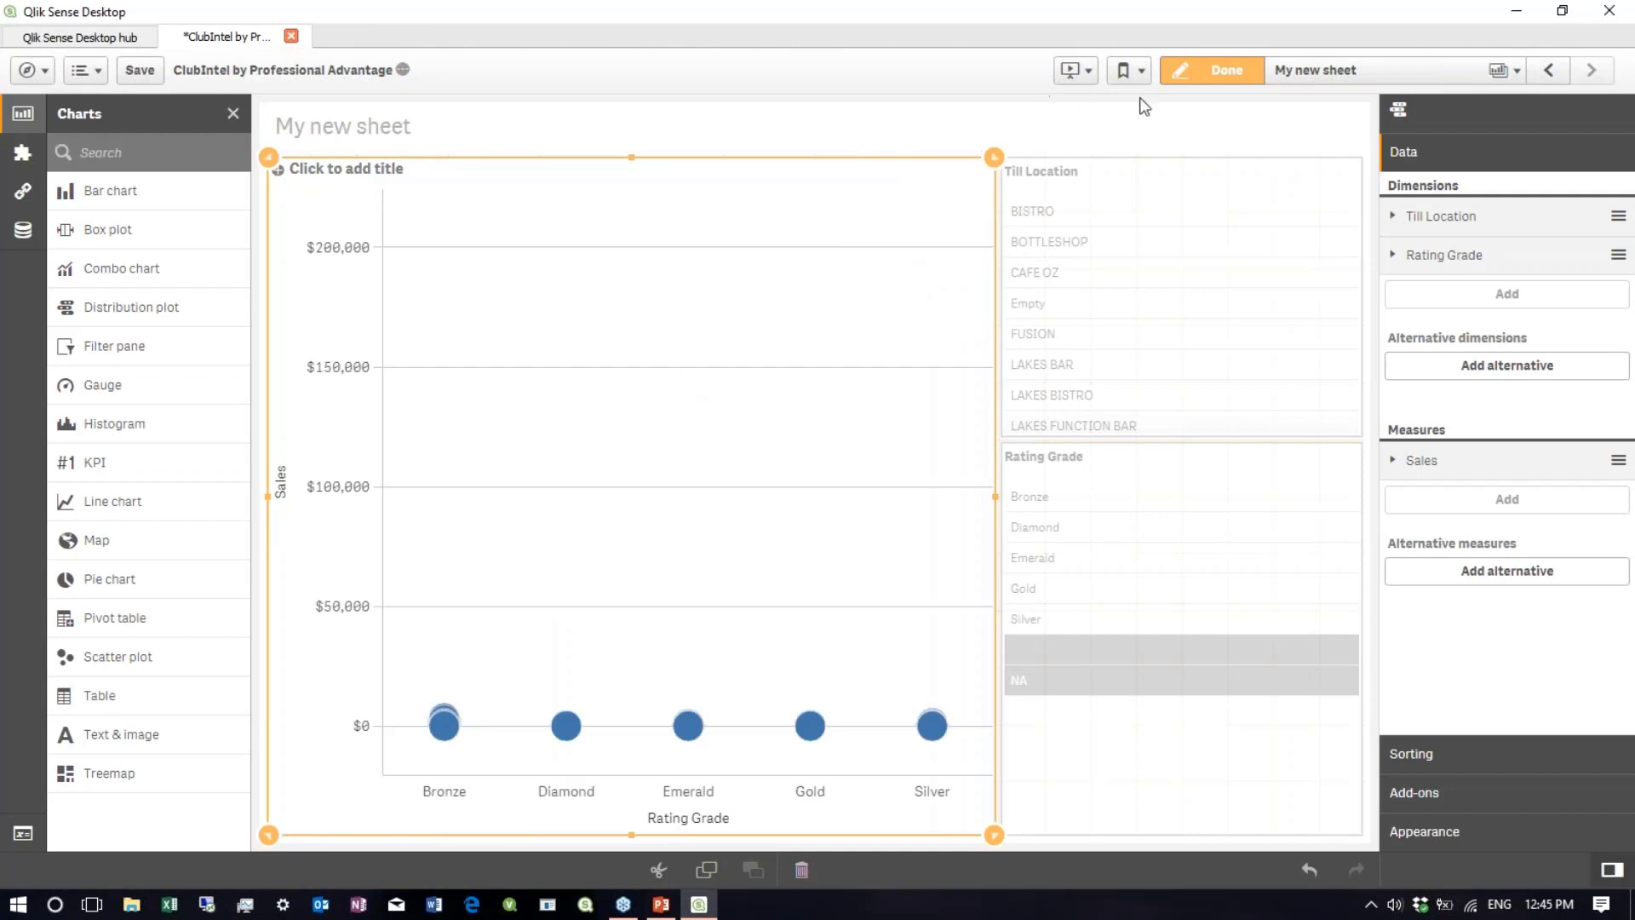
pyautogui.click(1169, 105)
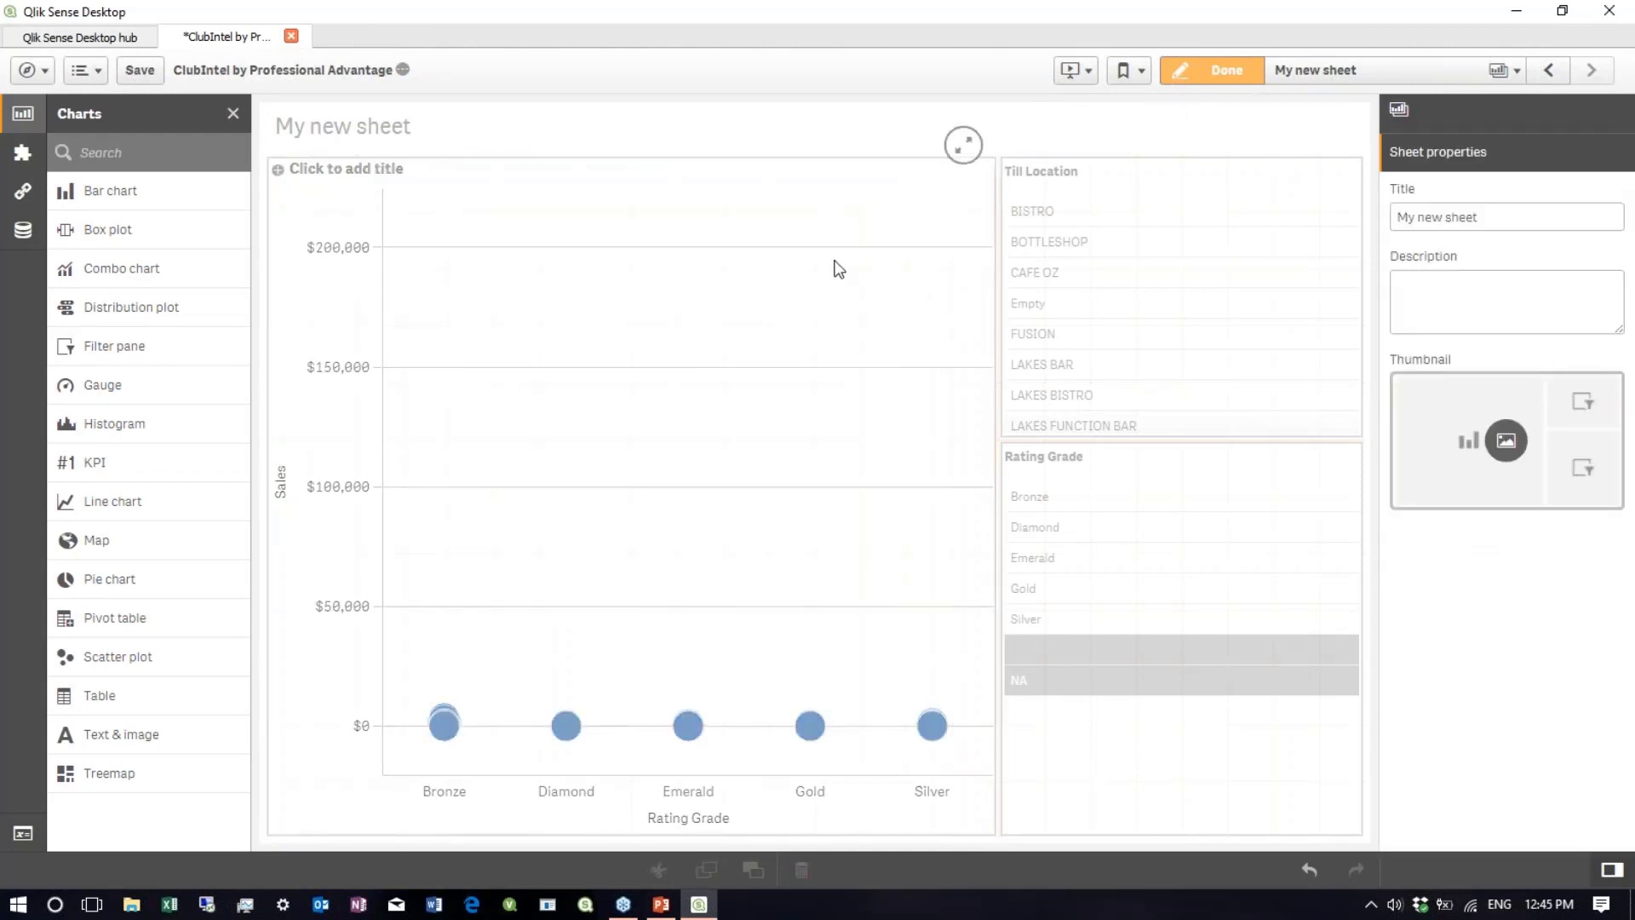
# - Place Rating Grade before Till Location in the distribution plot's dimensions and set its presentation to Horizontal
pyautogui.click(474, 755)
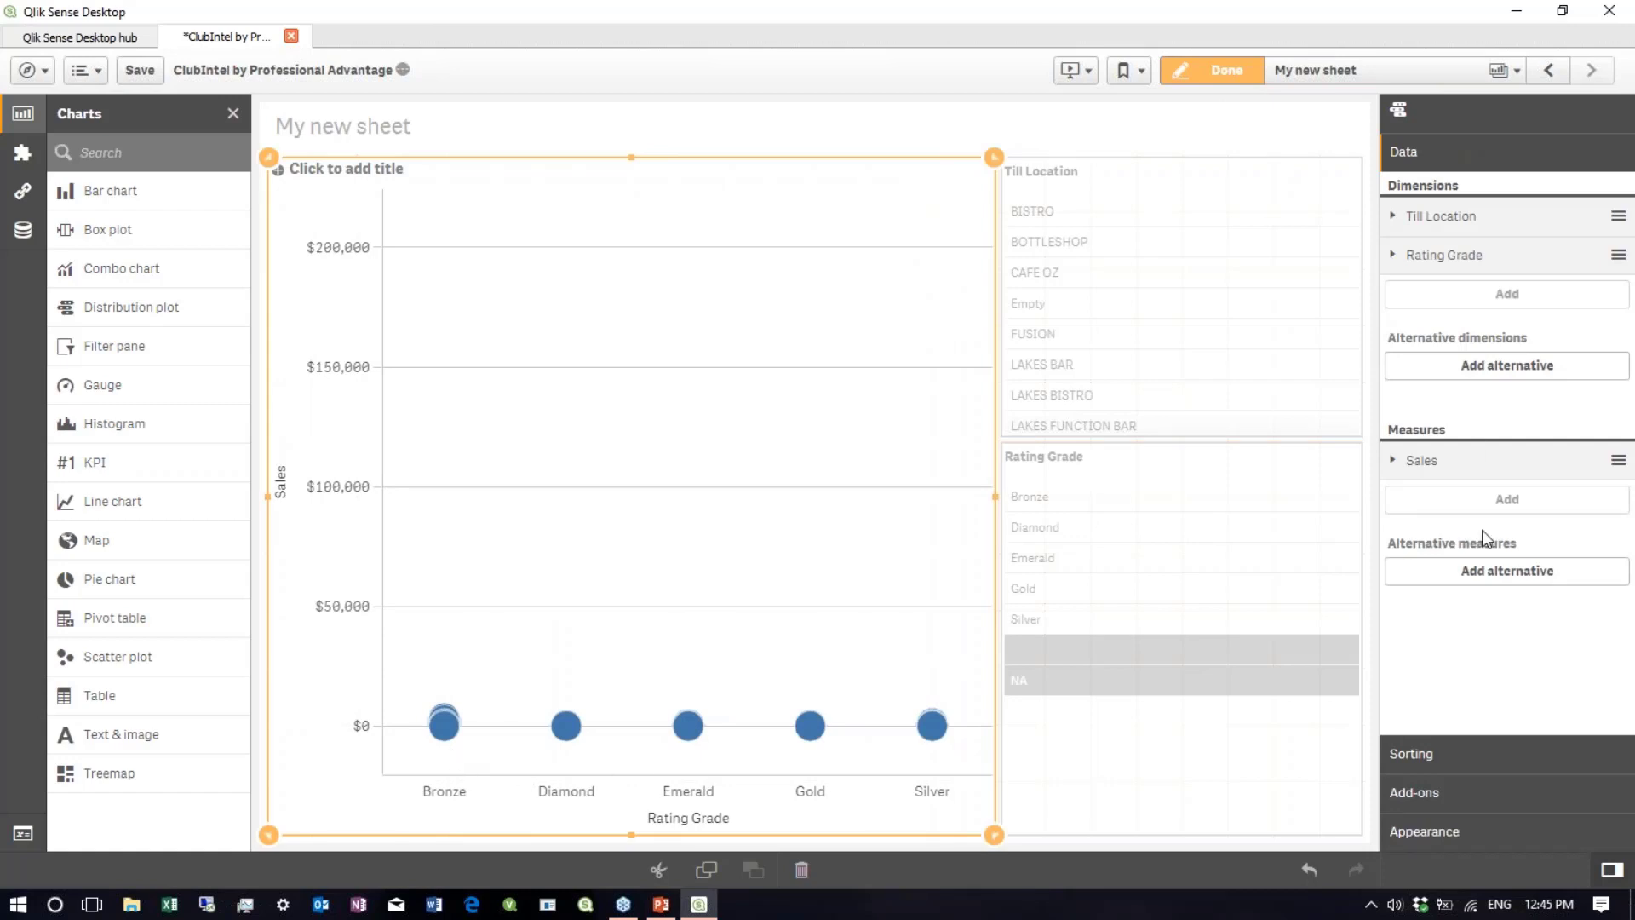
pyautogui.moveTo(1451, 257); pyautogui.dragTo(1450, 220)
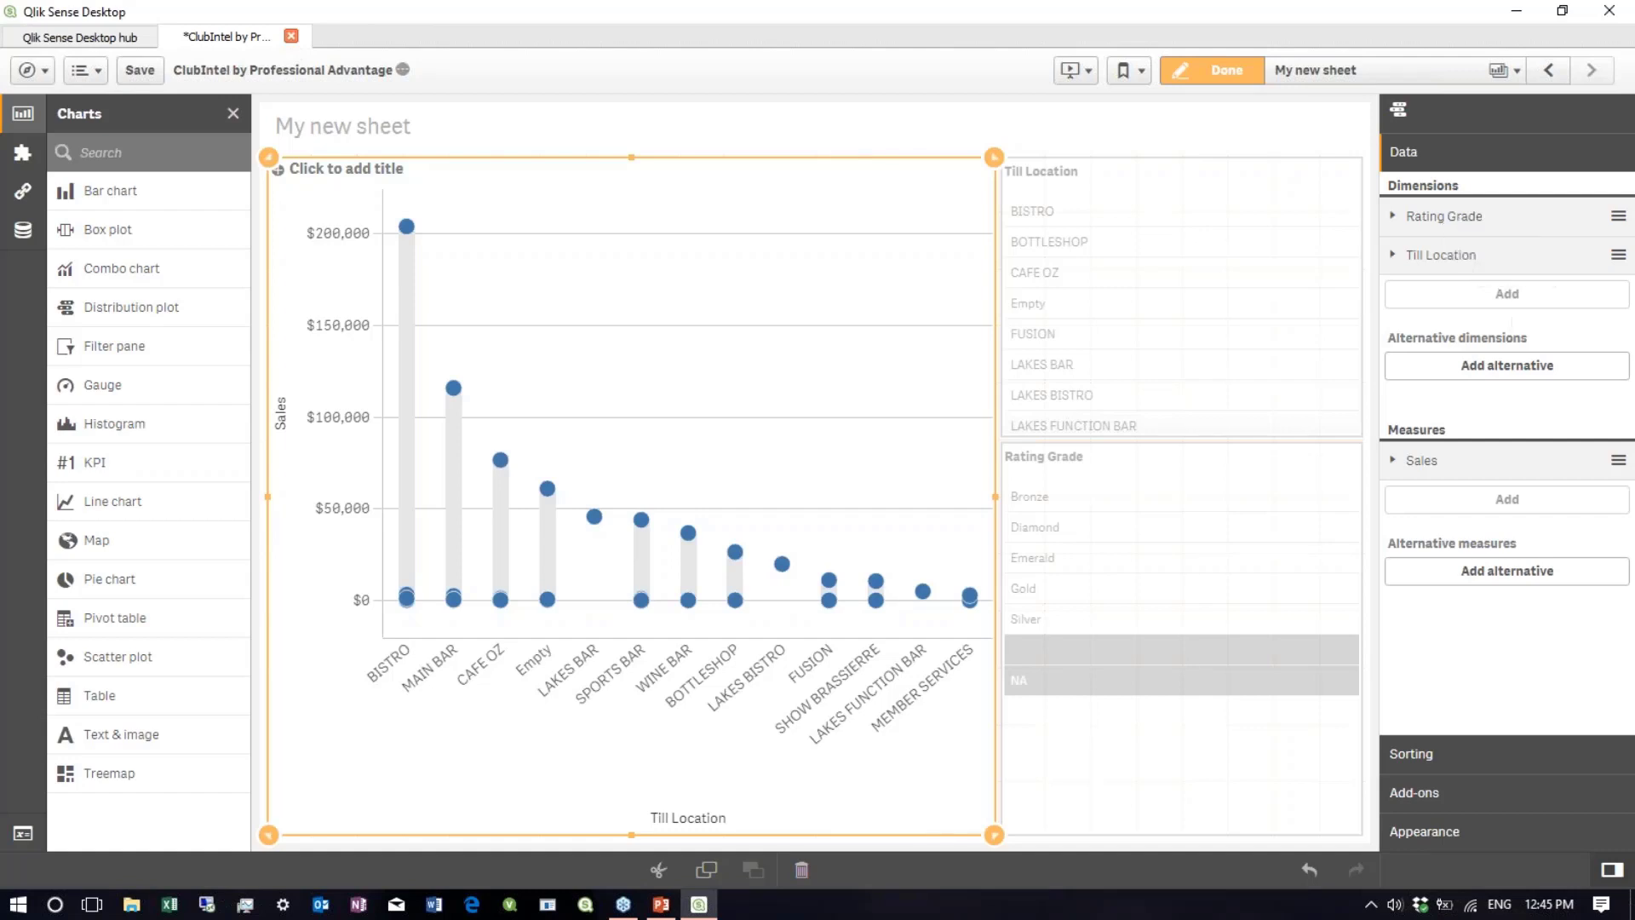
pyautogui.click(1422, 834)
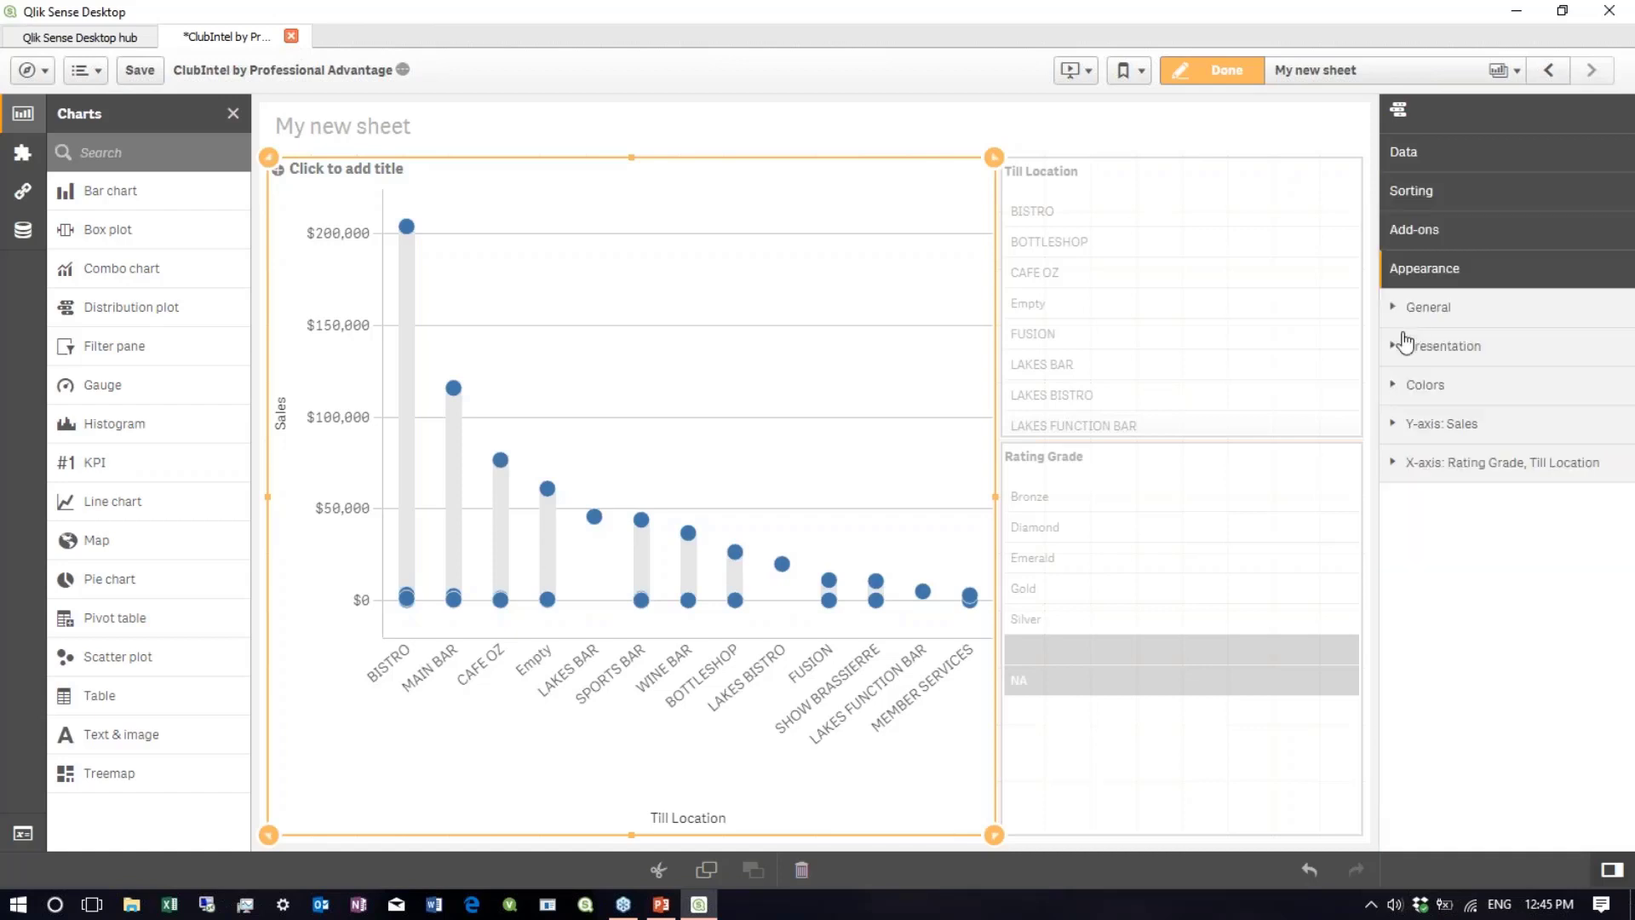
pyautogui.click(1401, 345)
pyautogui.click(1573, 425)
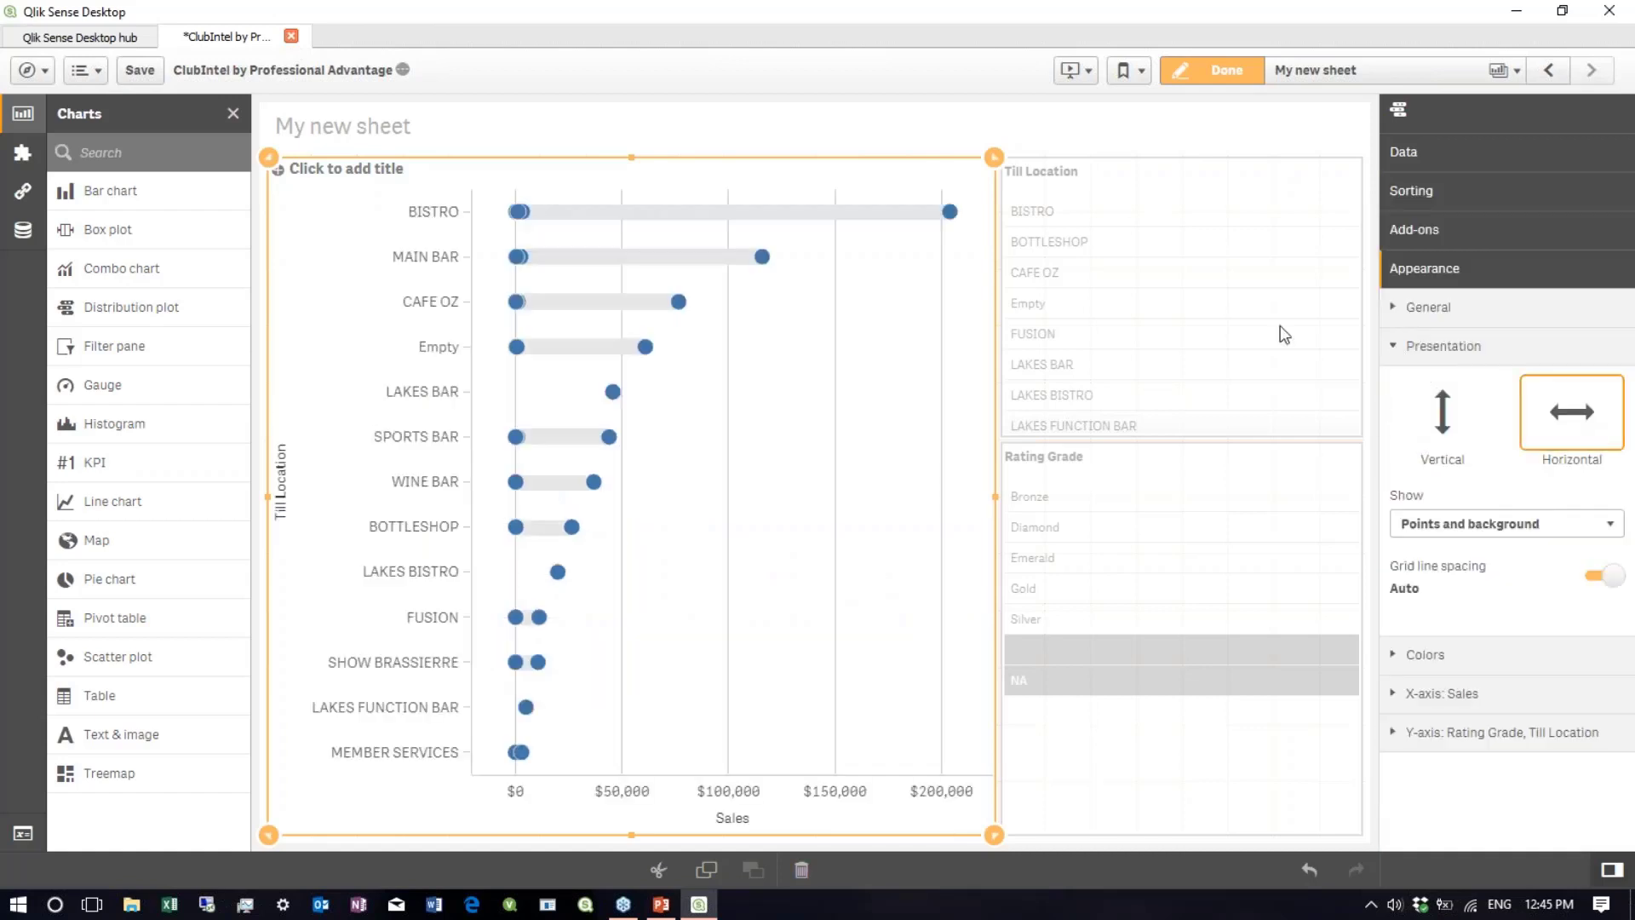
# - Delete the Till Location and Rating Grade filter panes and finish editing the sheet
pyautogui.click(1156, 174)
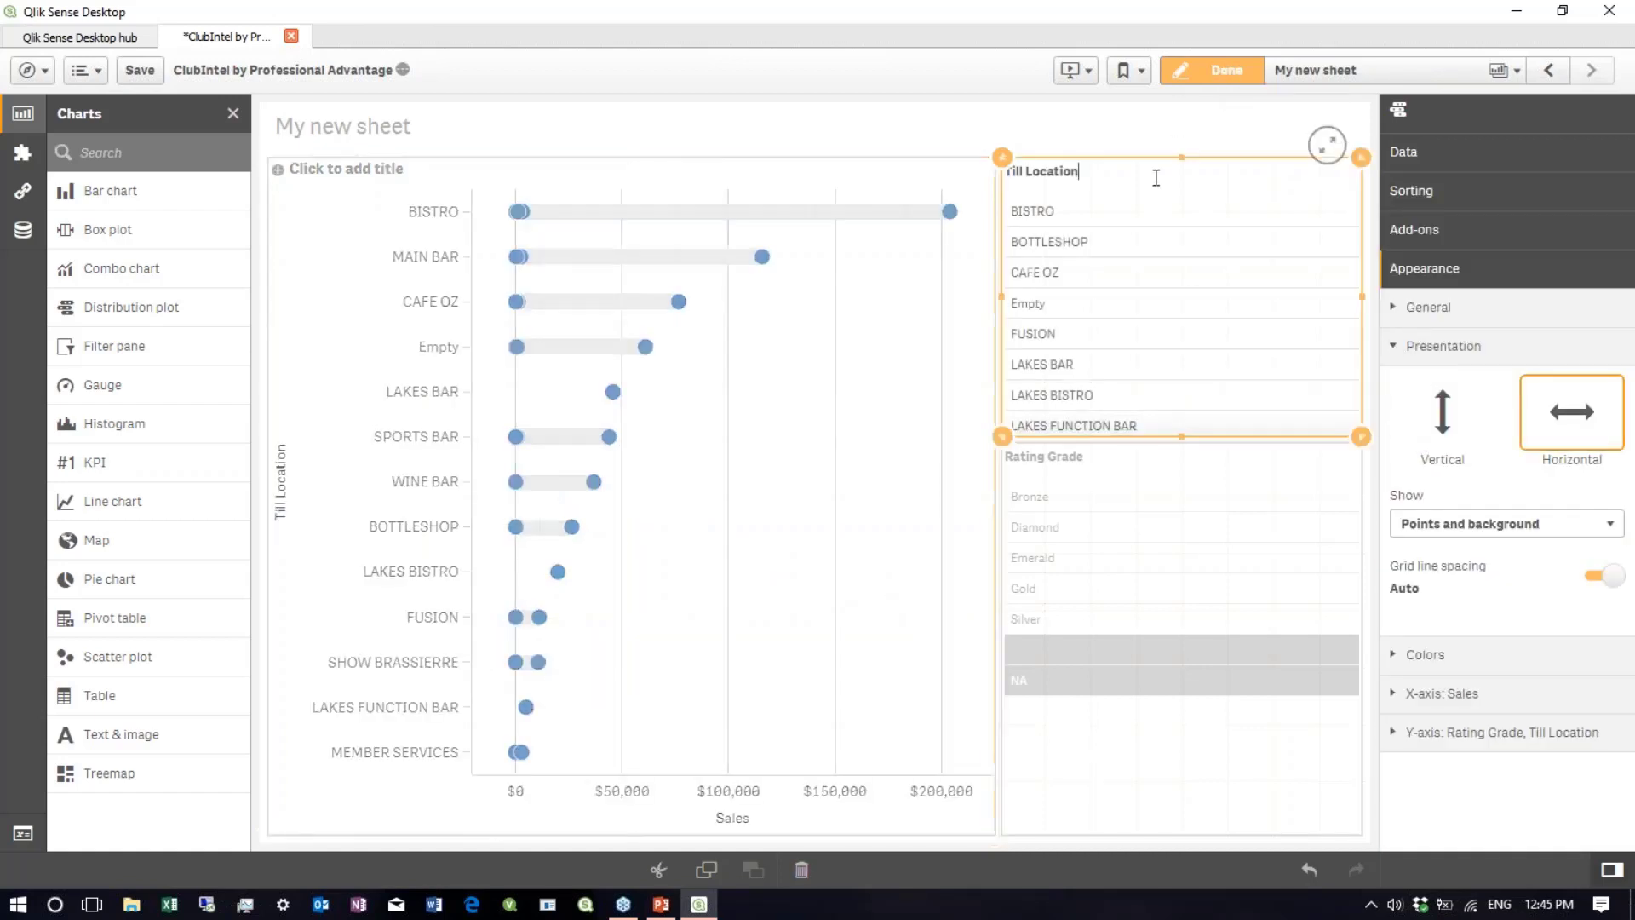
pyautogui.rightClick(1238, 328)
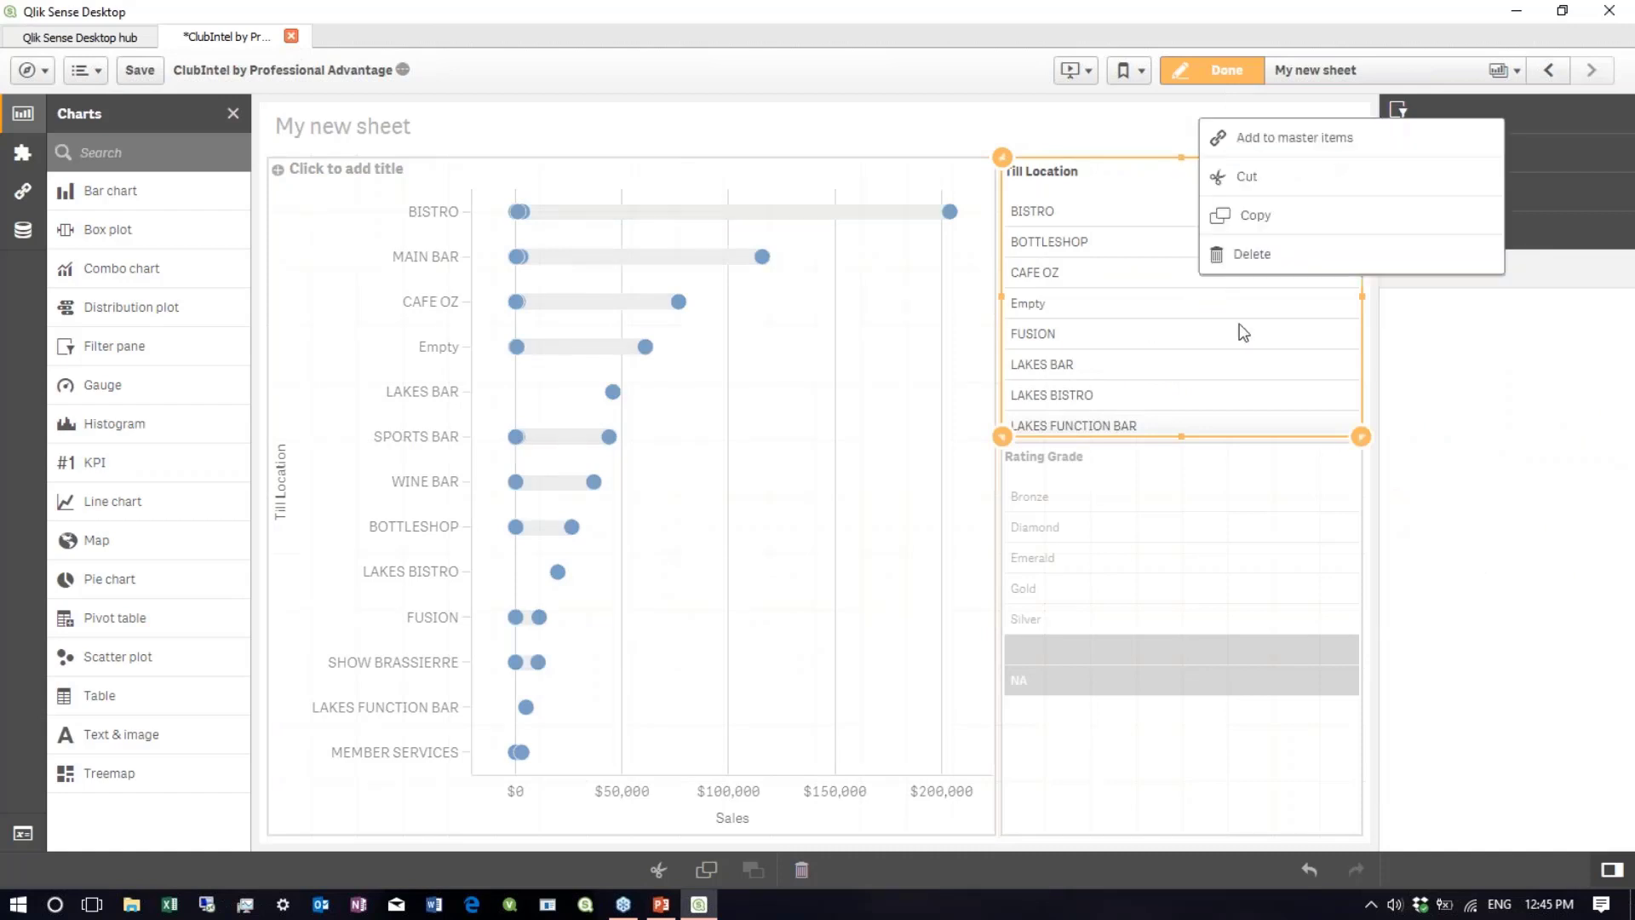
pyautogui.click(1248, 255)
pyautogui.rightClick(1189, 479)
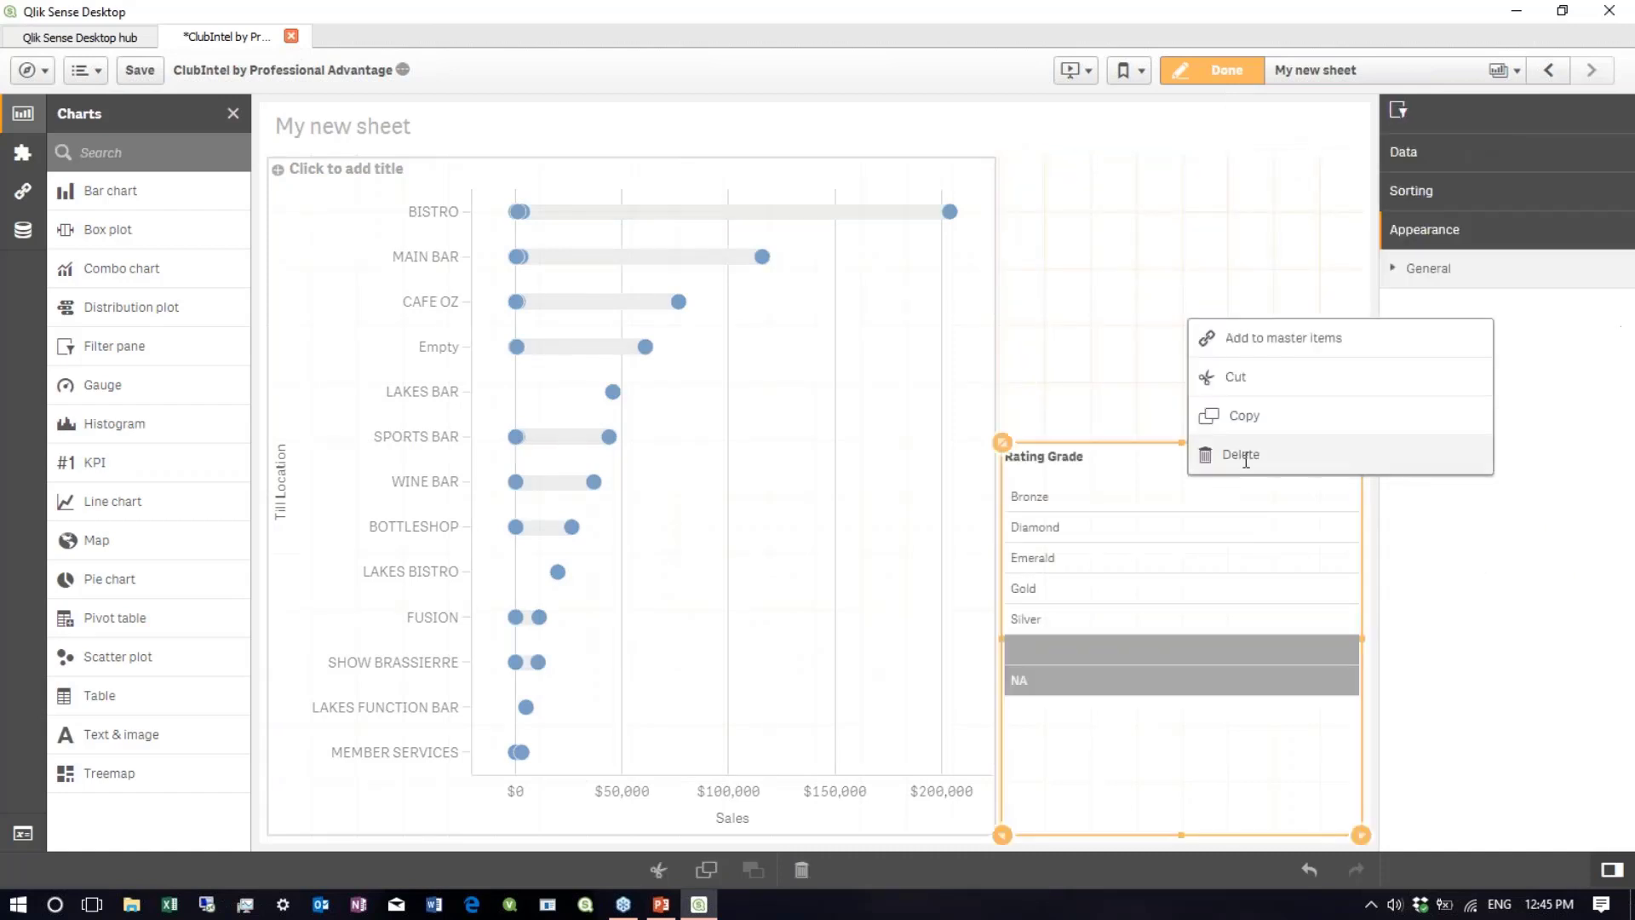
pyautogui.click(1240, 457)
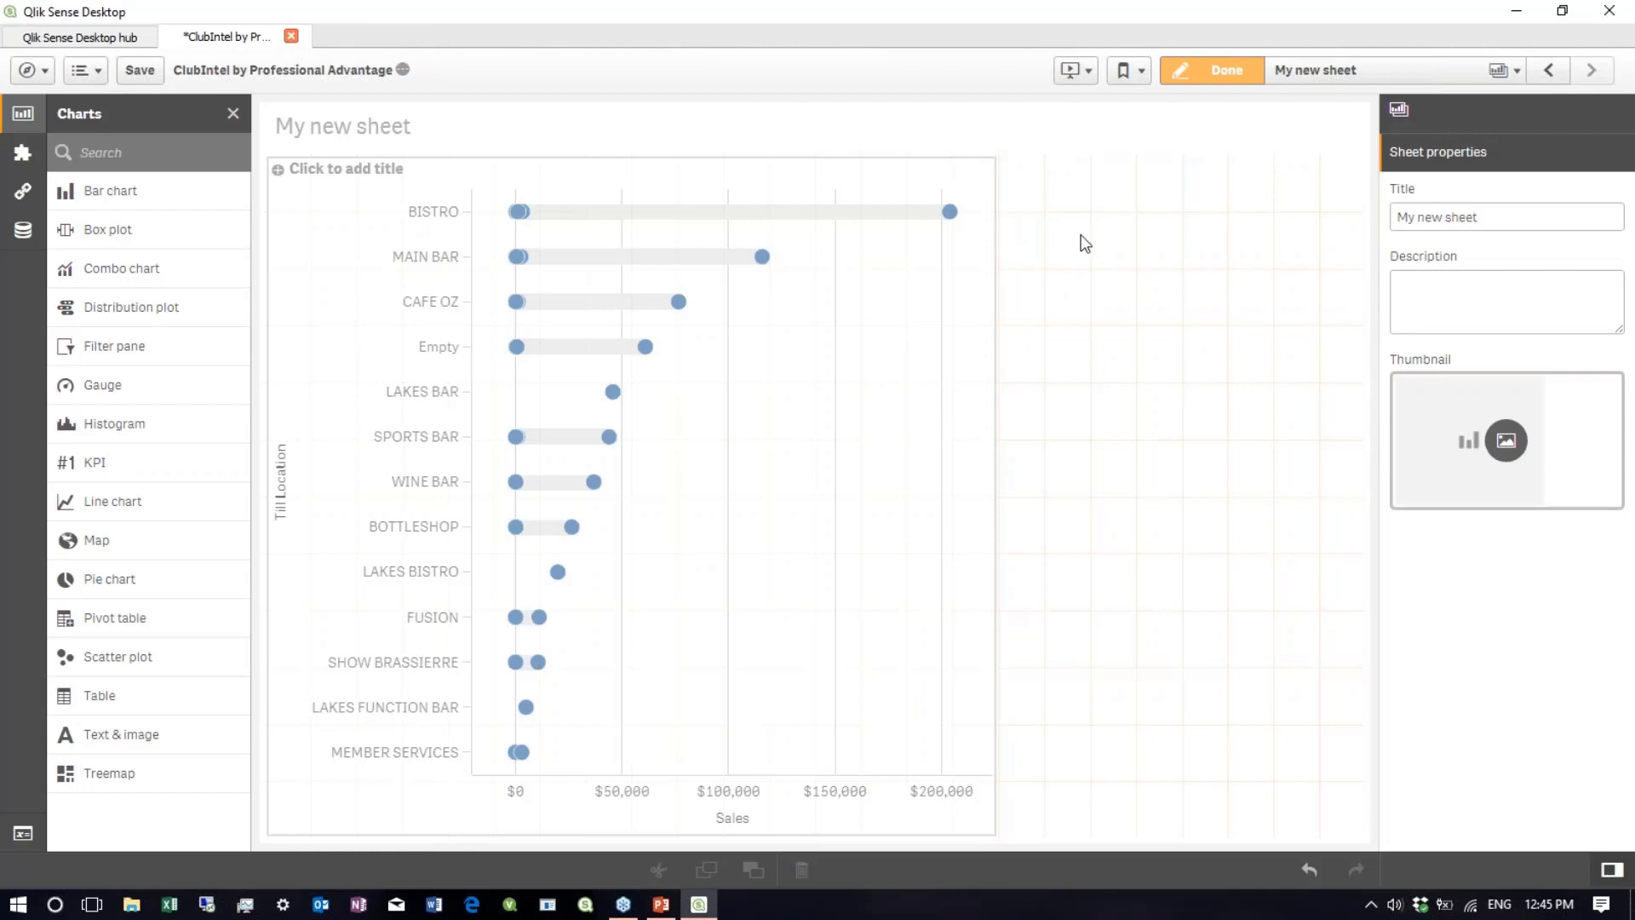
pyautogui.click(1227, 72)
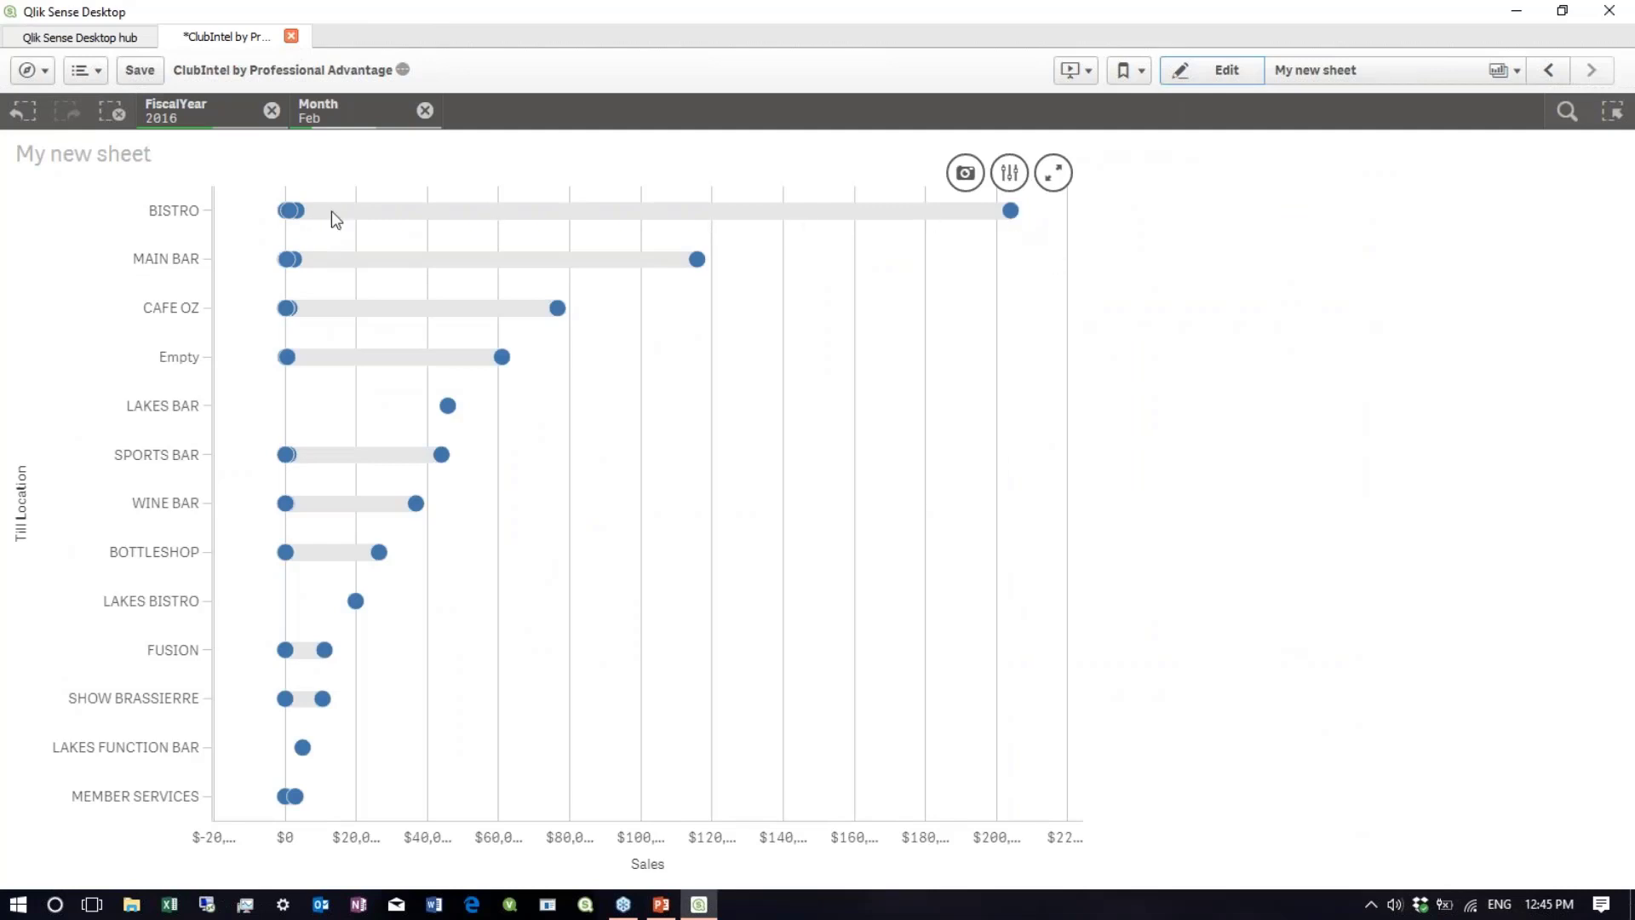
# - Examine the lowest and highest BISTRO sales points in the distribution plot without keeping a selection
pyautogui.moveTo(299, 209)
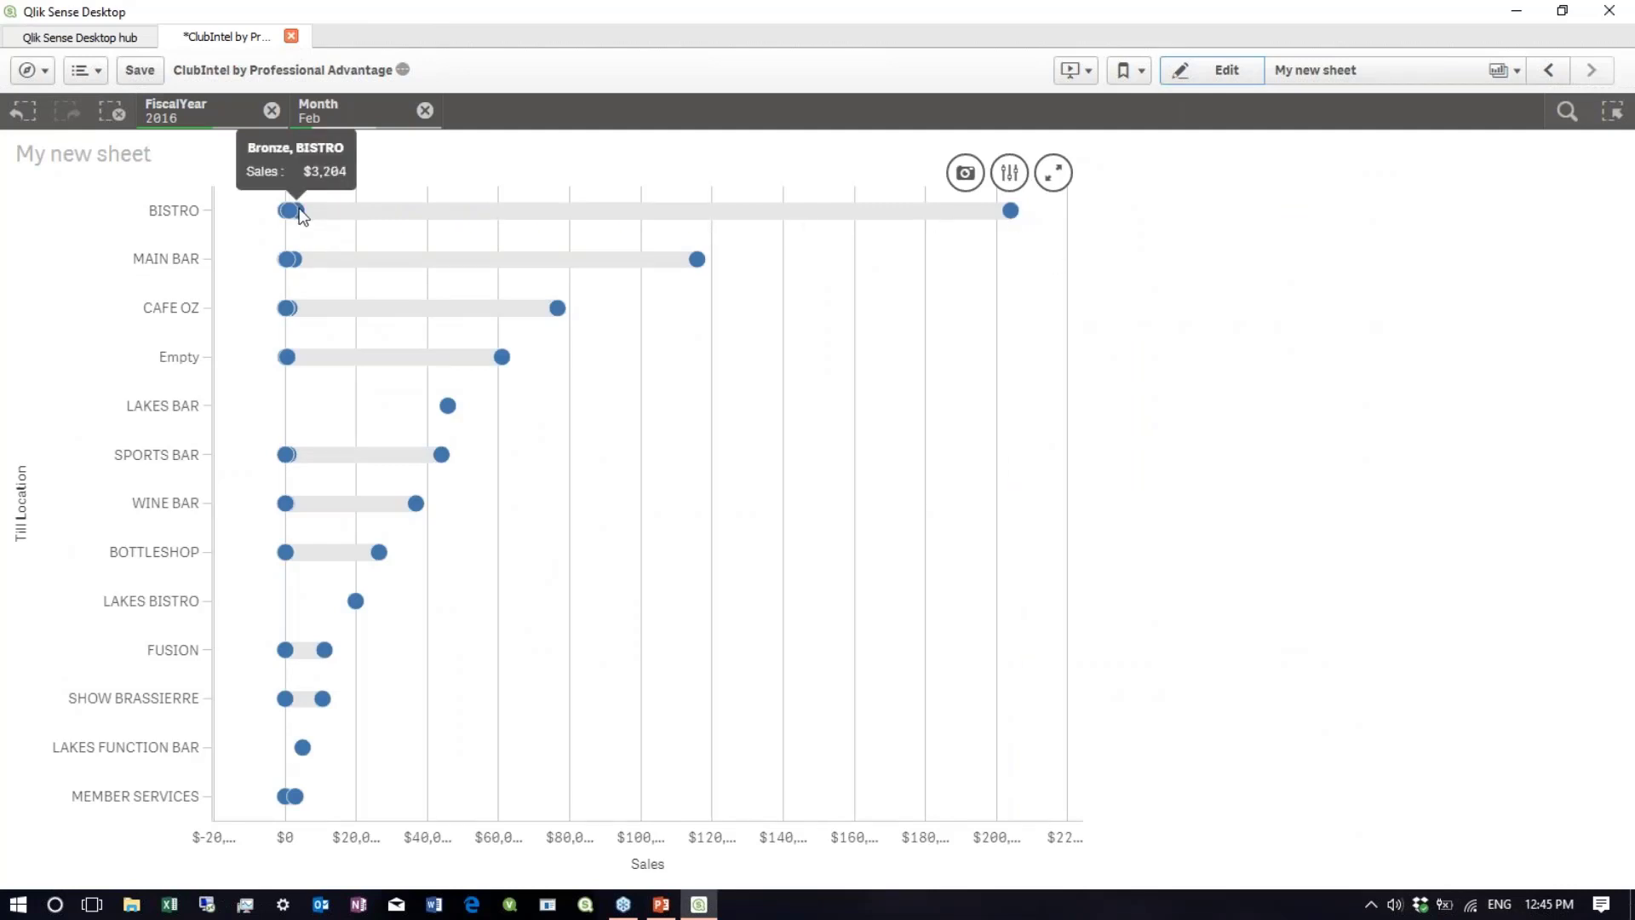
pyautogui.click(1011, 212)
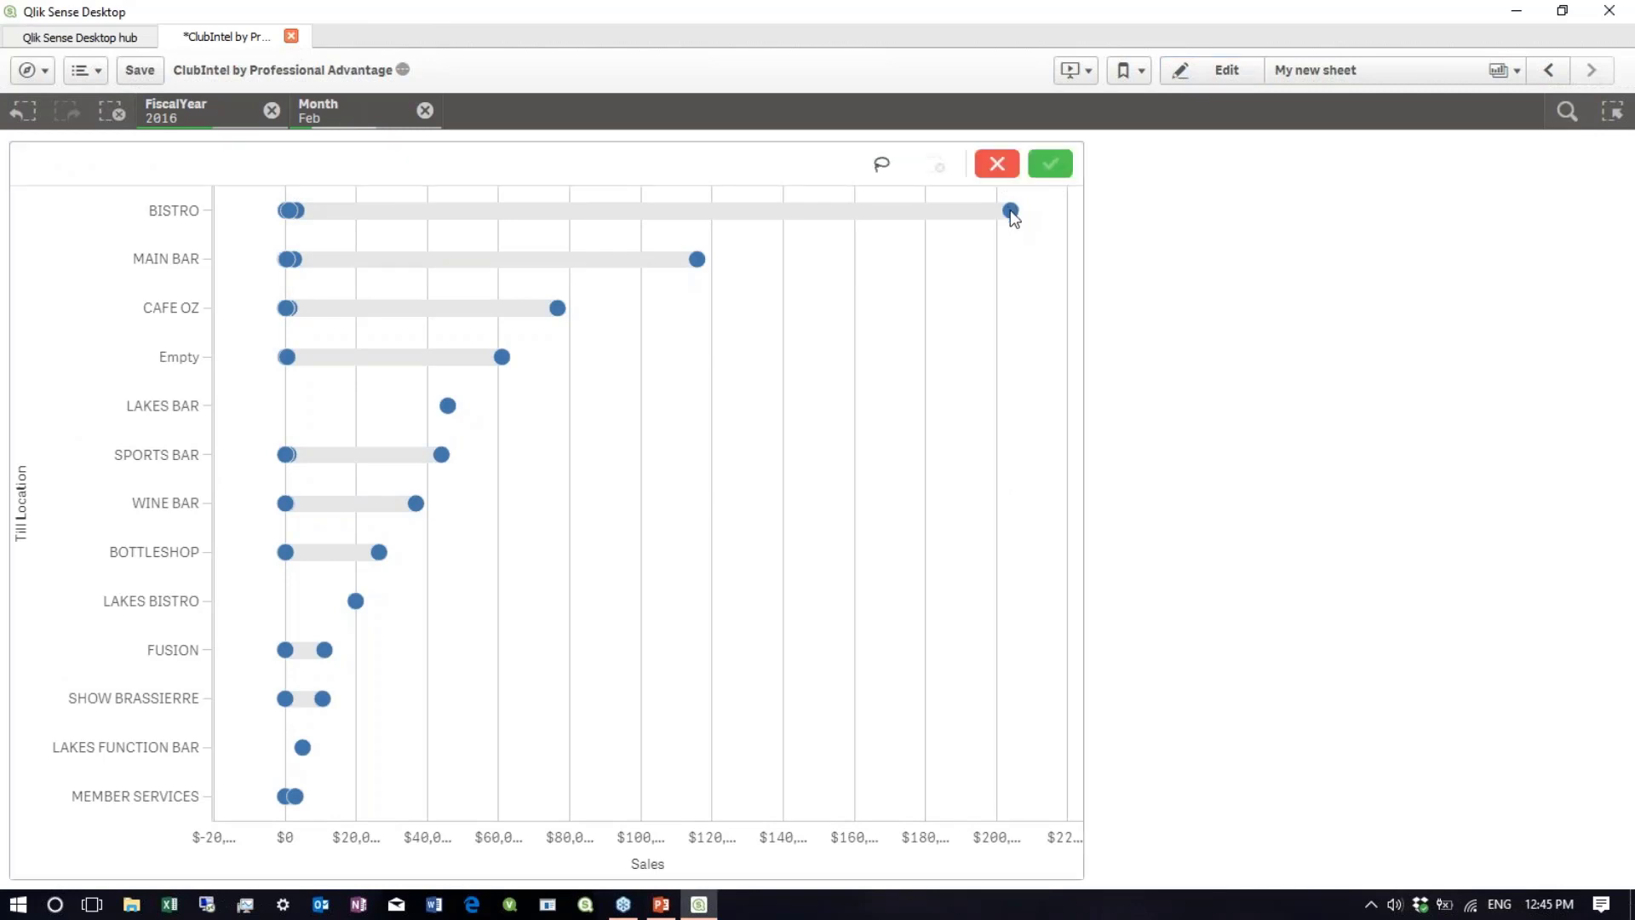
pyautogui.click(1420, 281)
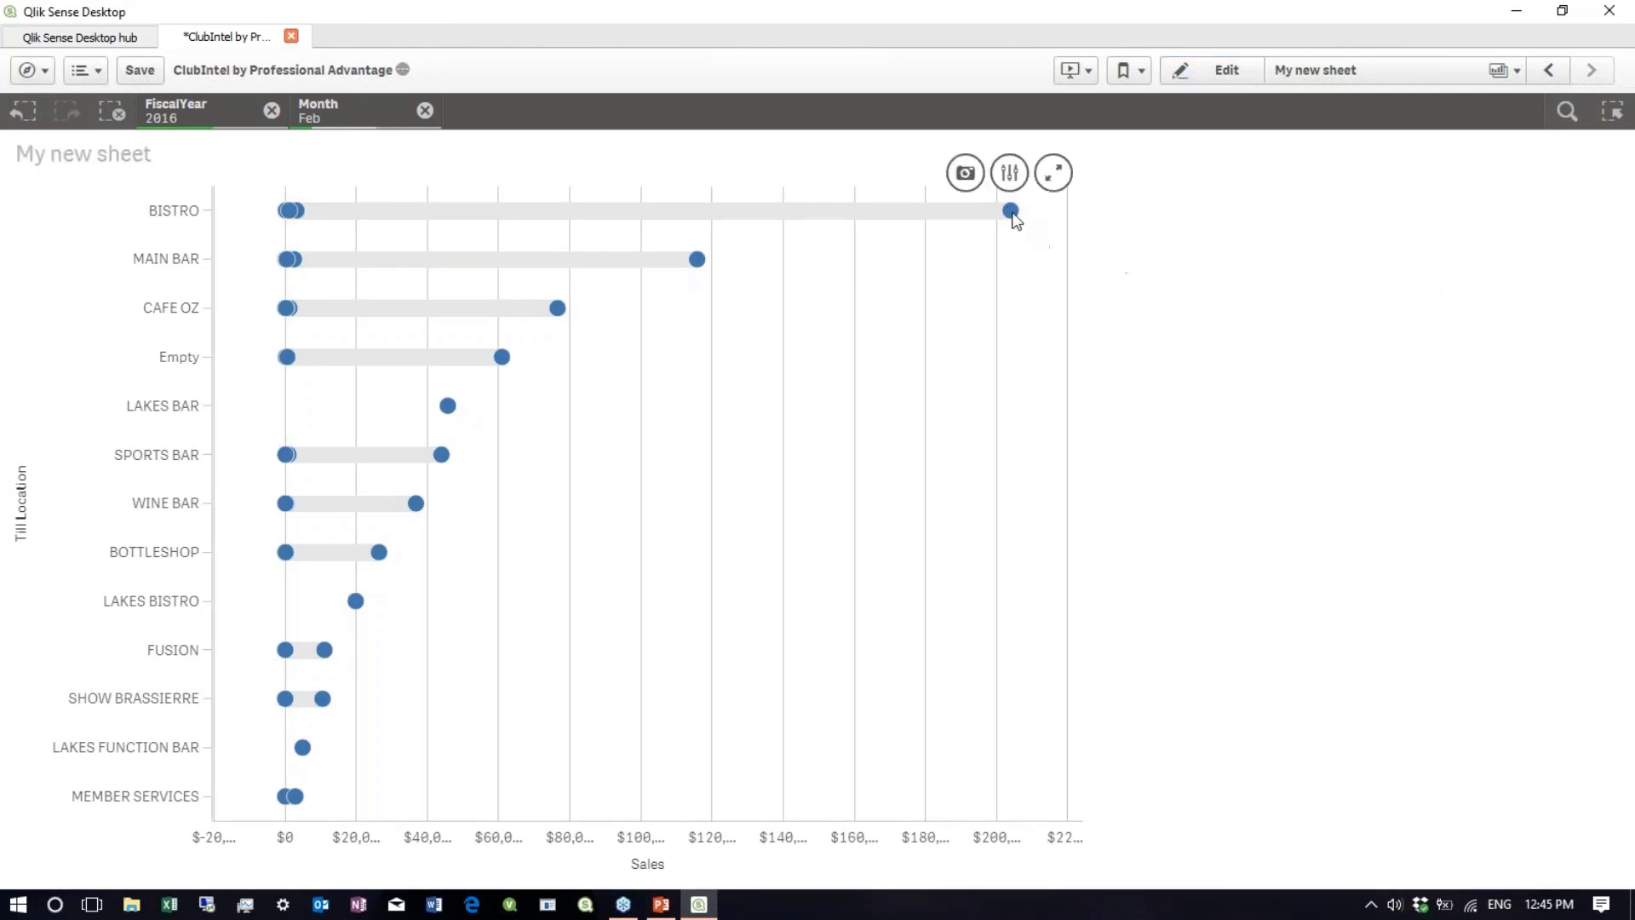
pyautogui.click(1011, 210)
pyautogui.click(1201, 281)
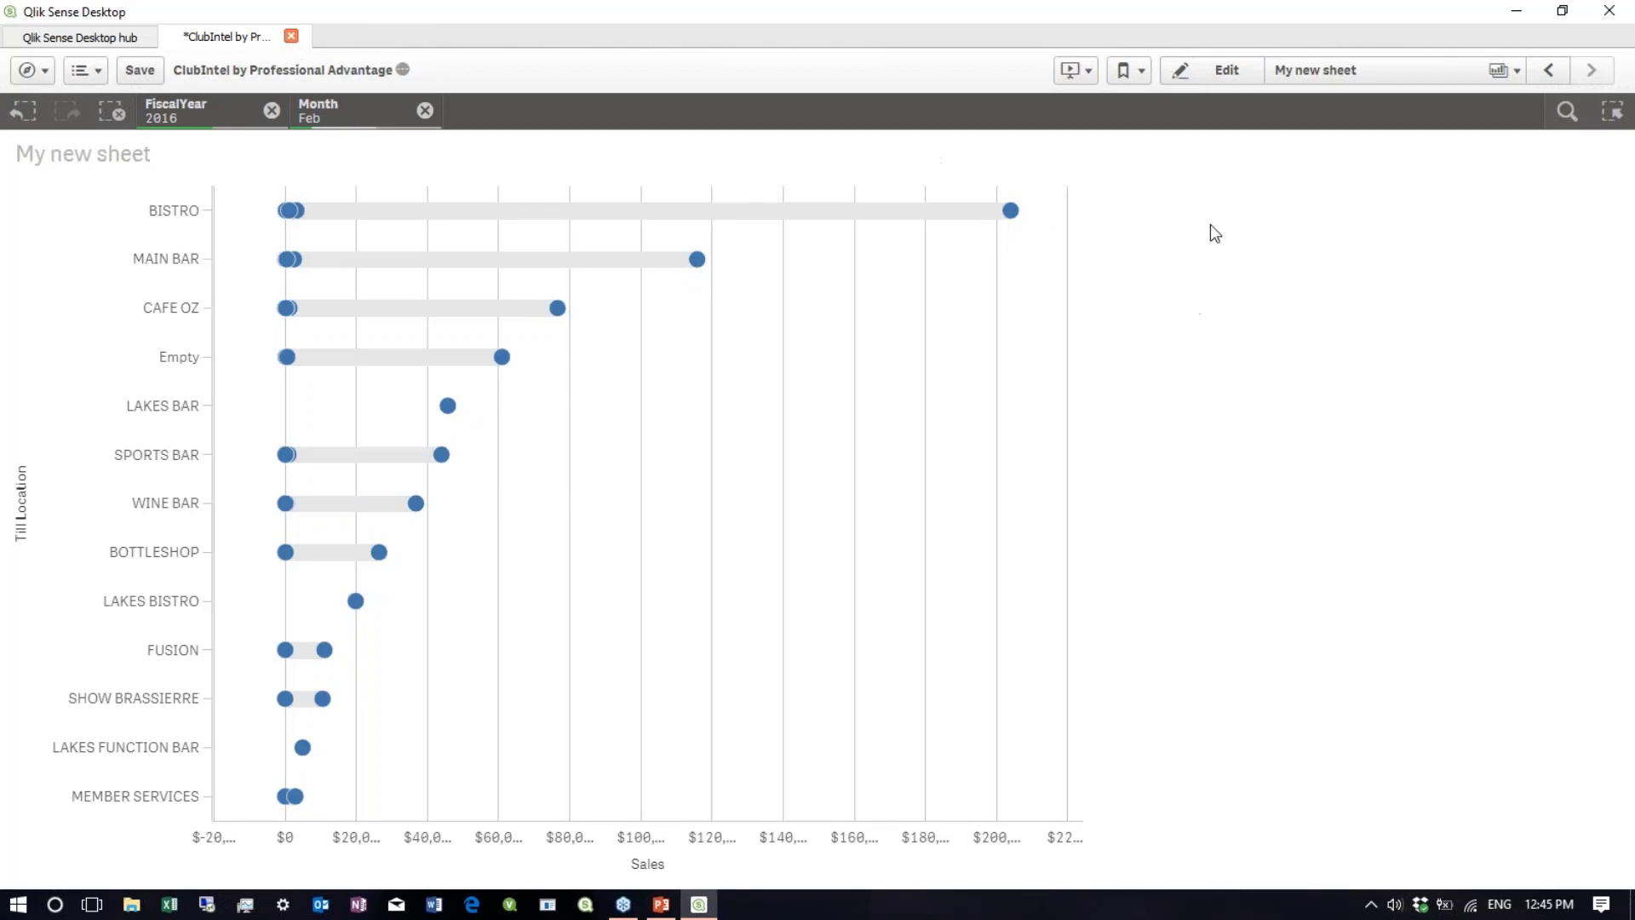
# - Add a Rating Grade filter pane to the empty area beside the distribution plot and finish editing the sheet
pyautogui.click(1218, 71)
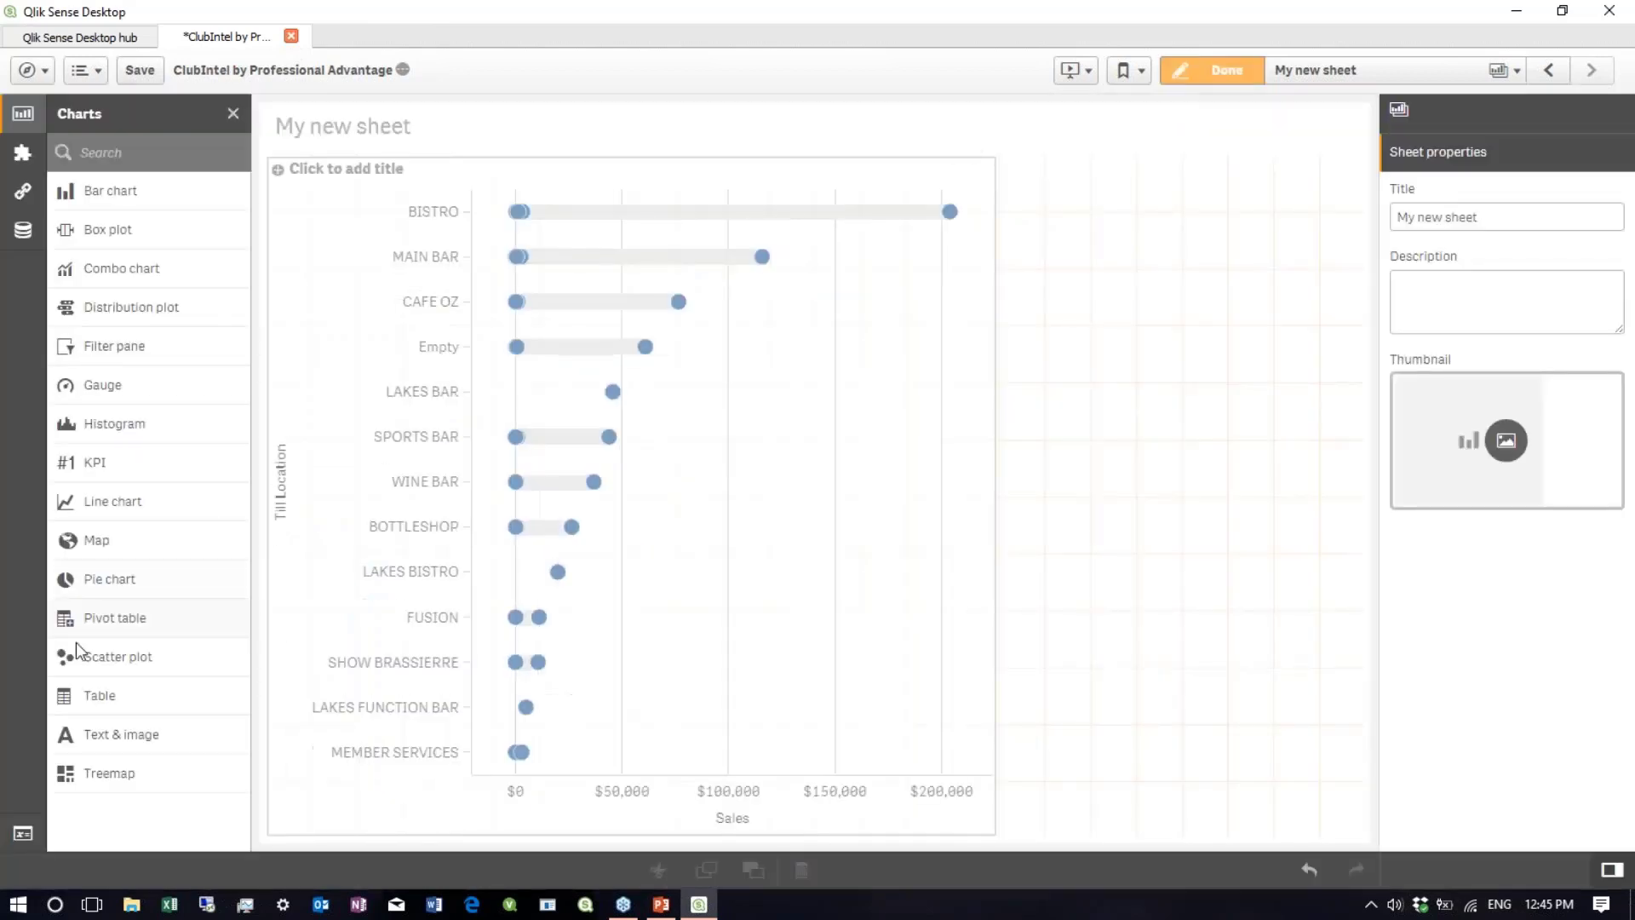
pyautogui.click(27, 205)
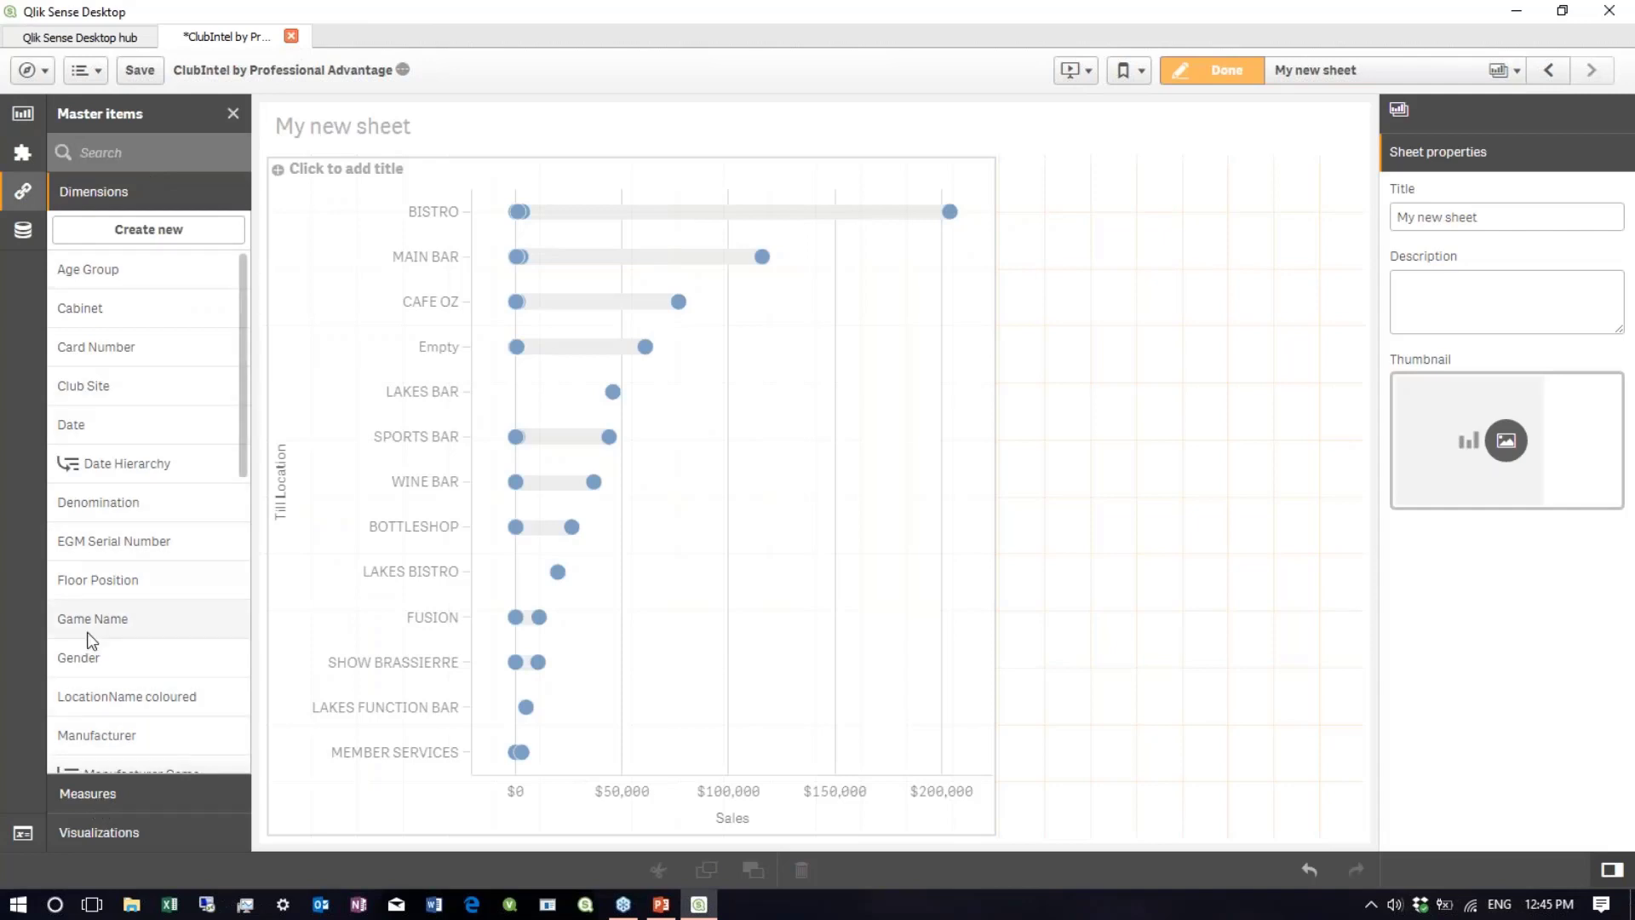
pyautogui.scroll(-5, 92, 641)
pyautogui.moveTo(101, 641); pyautogui.dragTo(1193, 321)
pyautogui.click(1216, 72)
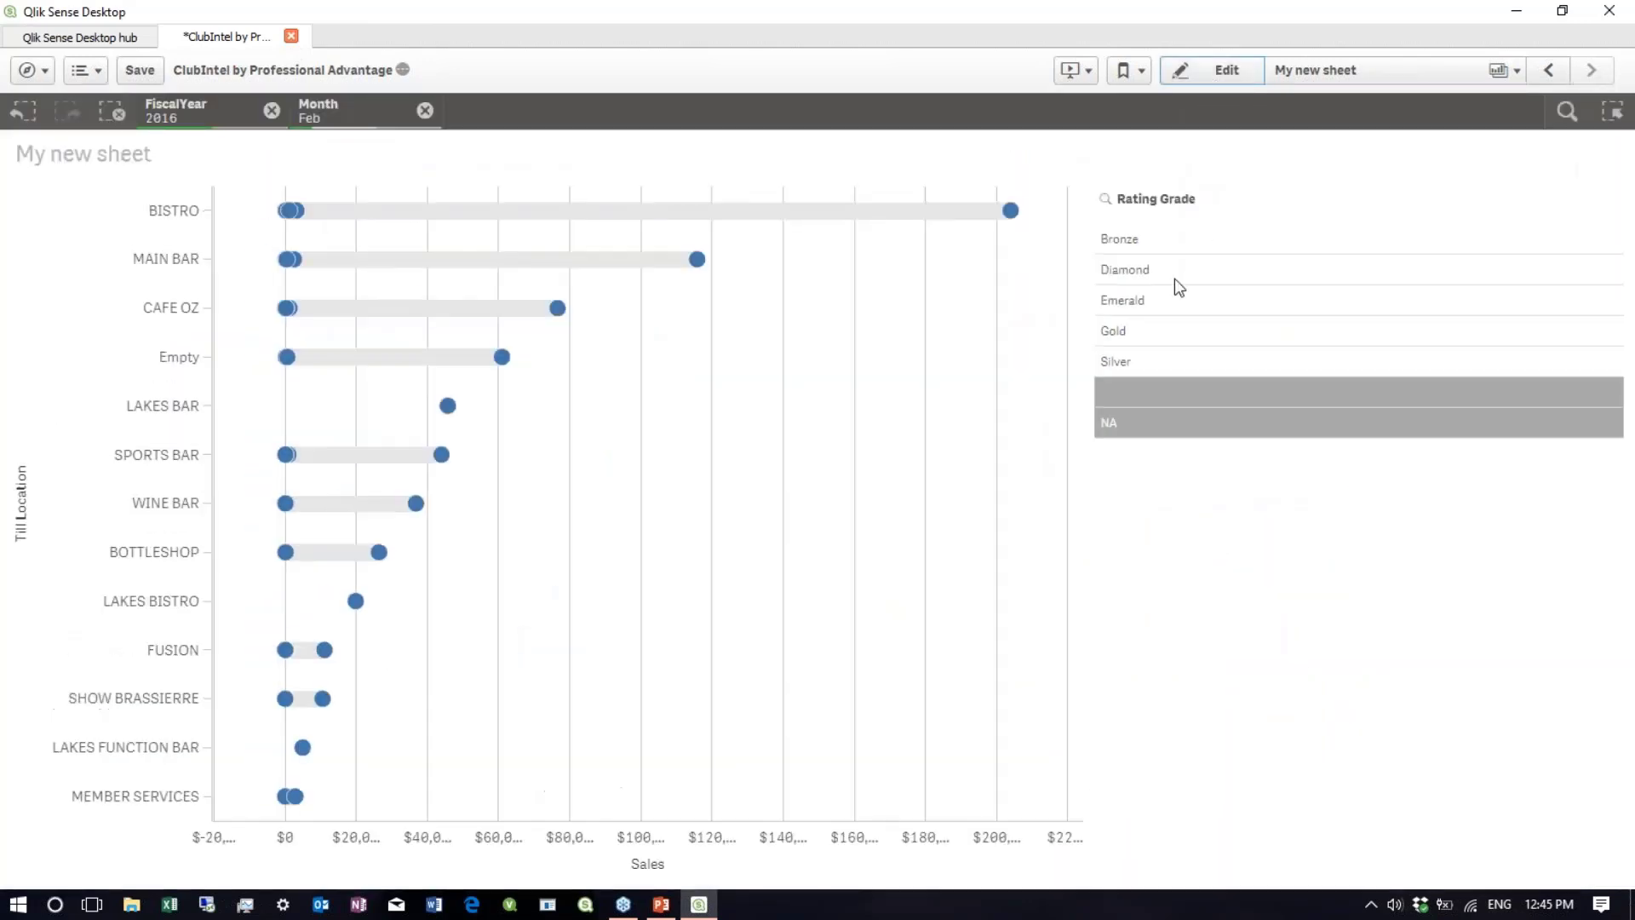
# - Filter the distribution plot to the Bronze, Diamond, Emerald, Gold and Silver rating grades
pyautogui.click(1149, 244)
pyautogui.click(1154, 269)
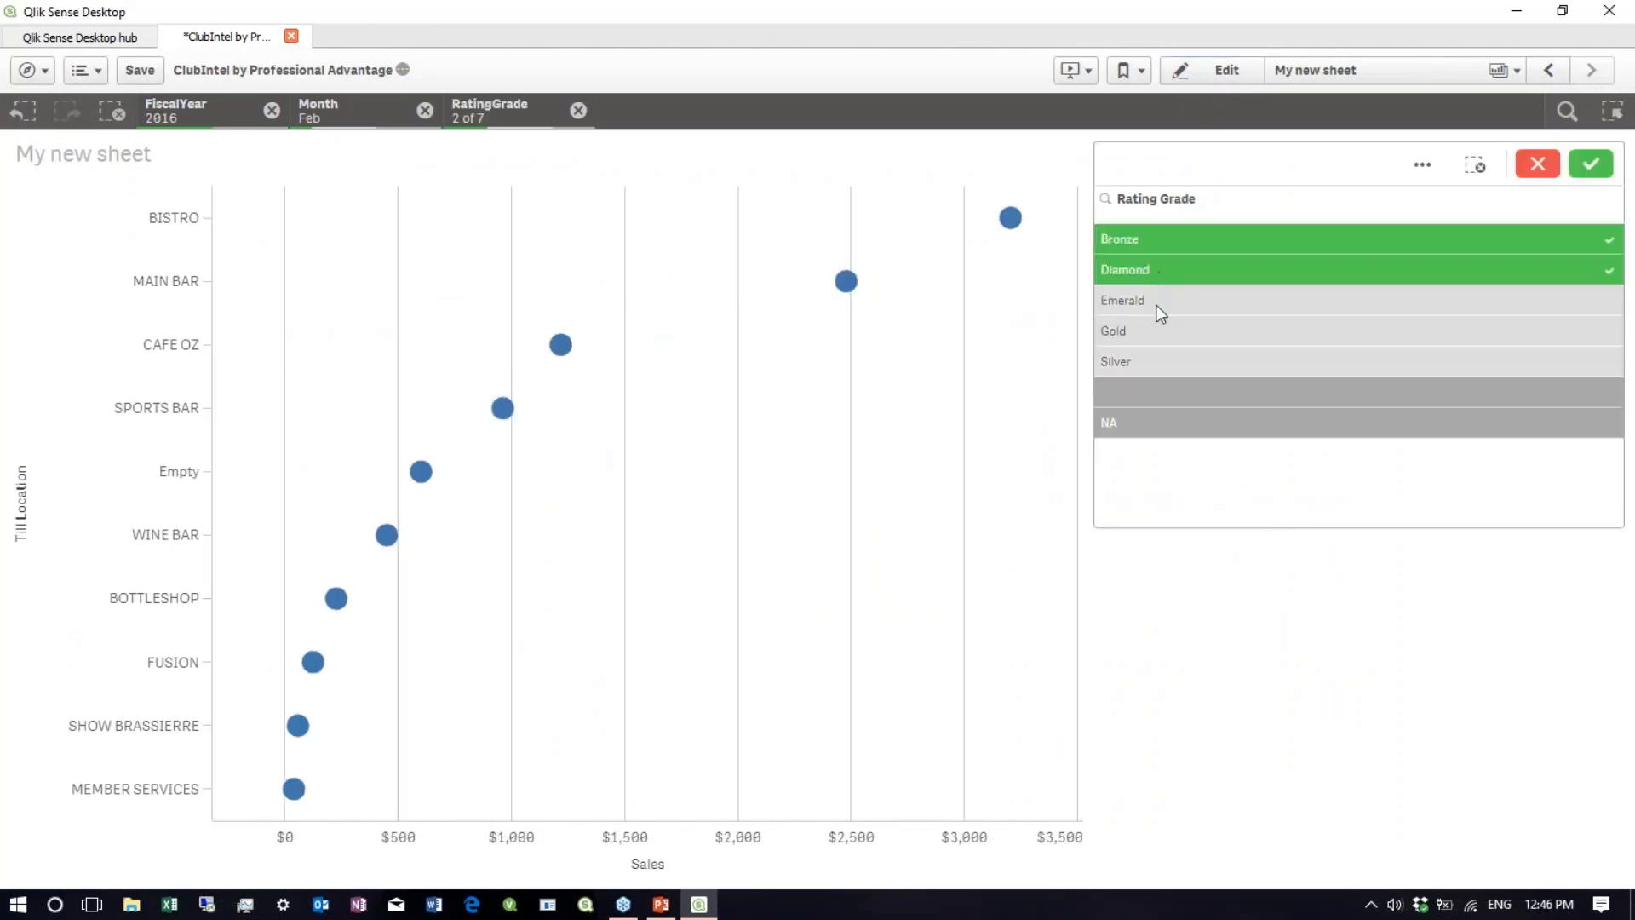
pyautogui.click(1158, 302)
pyautogui.click(1159, 340)
pyautogui.click(1158, 358)
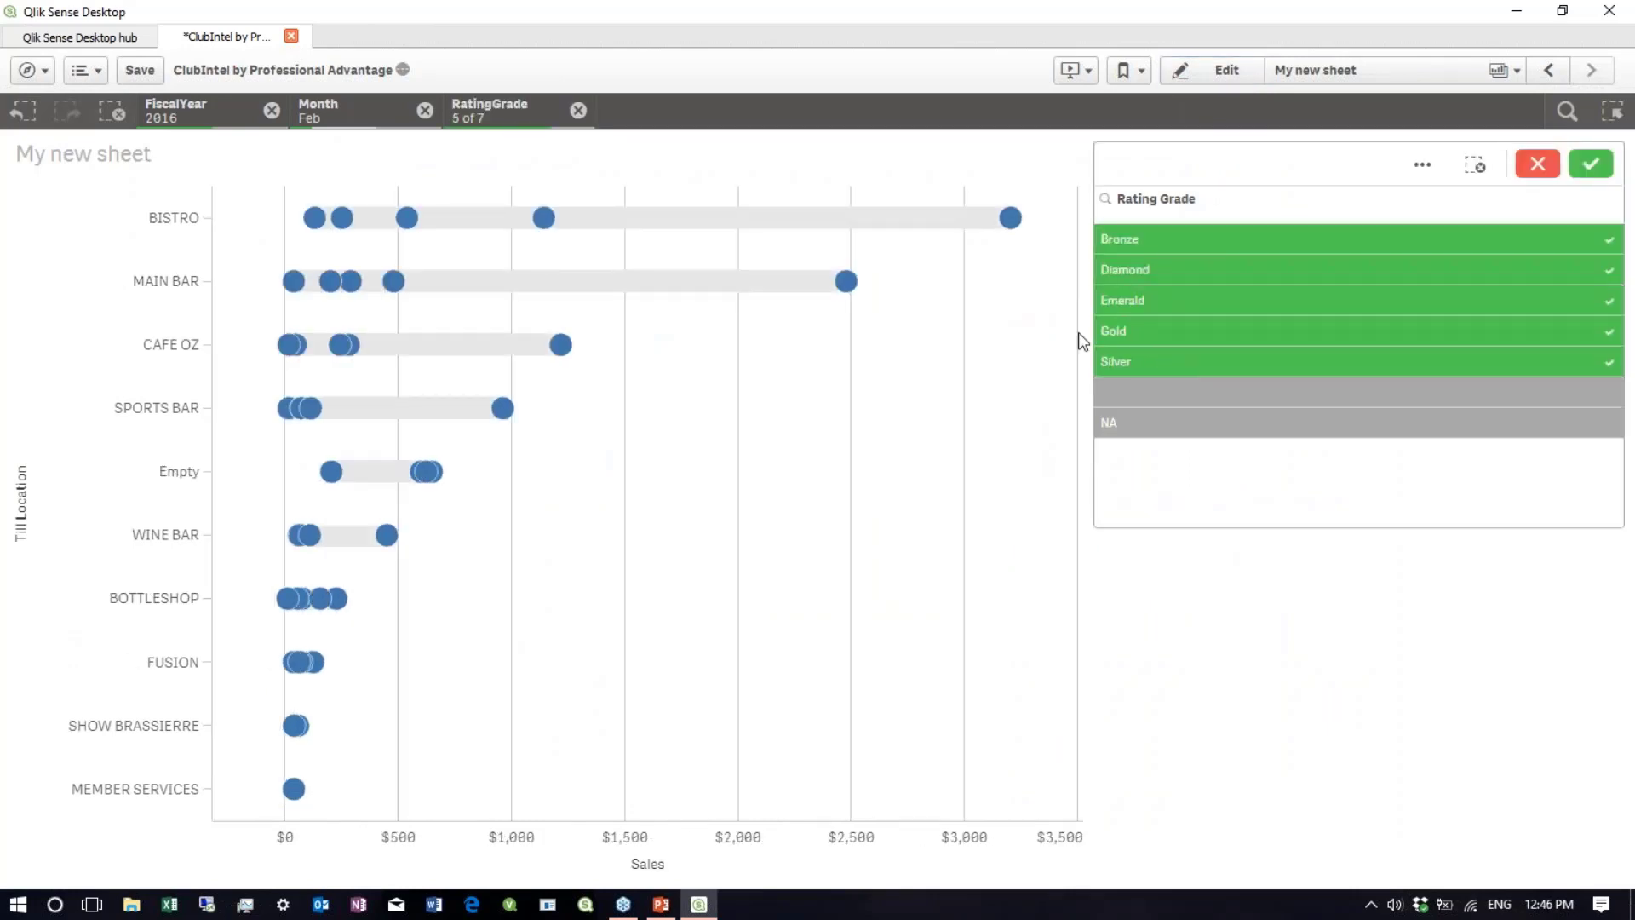
# - Compare the grade points across till locations and remove Bronze from the Rating Grade selection
pyautogui.moveTo(1013, 221)
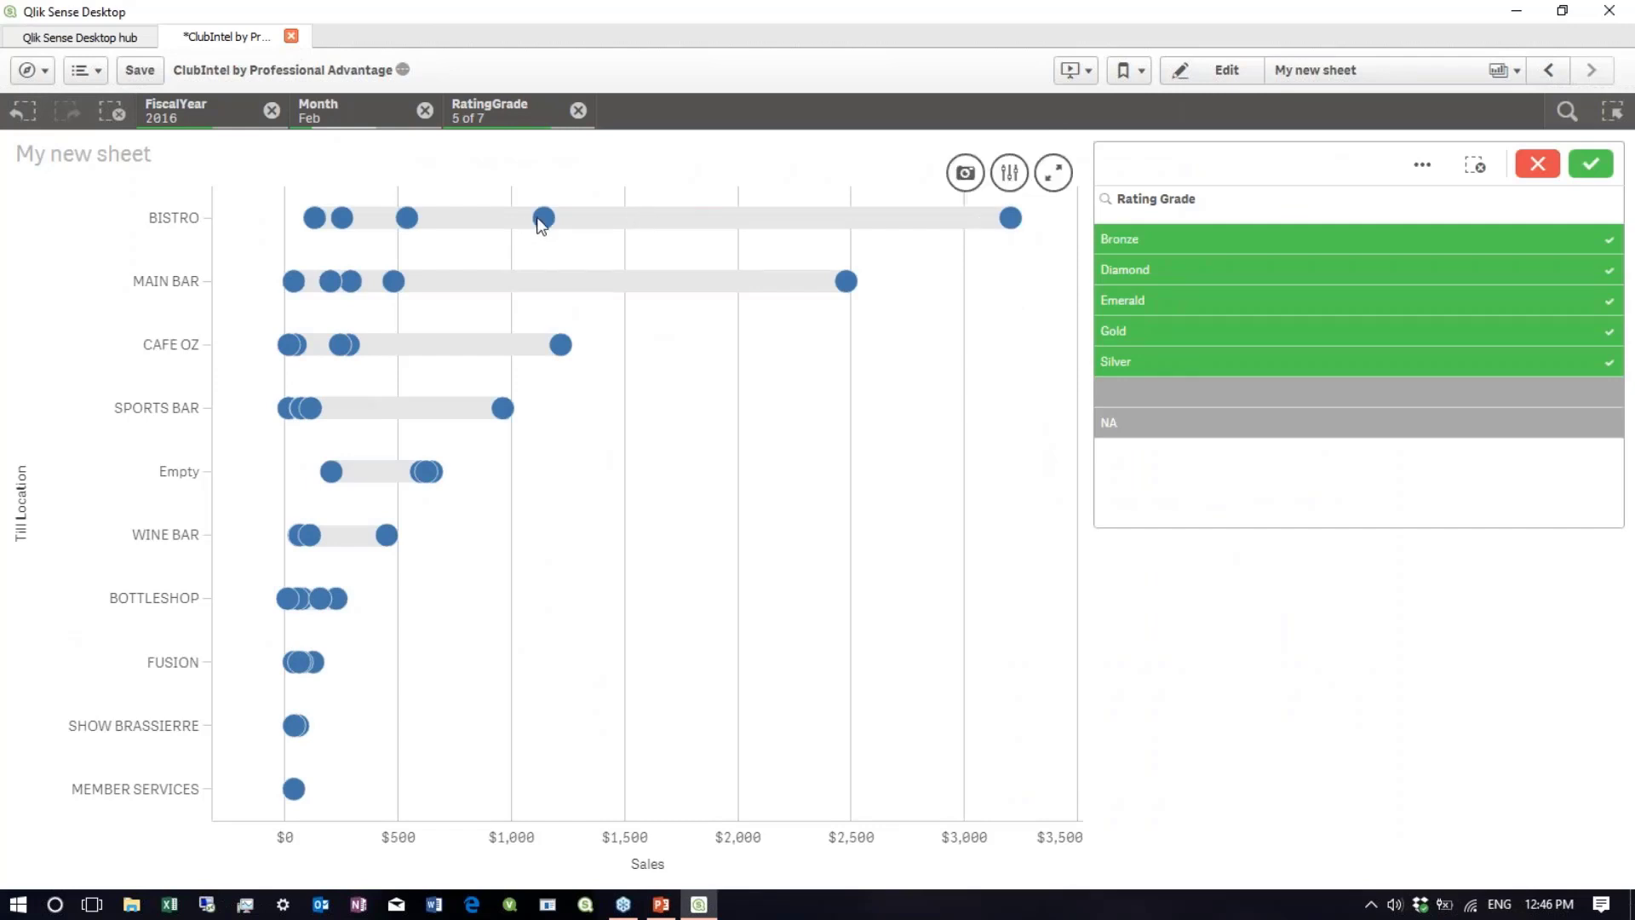
pyautogui.moveTo(542, 222)
pyautogui.moveTo(851, 286)
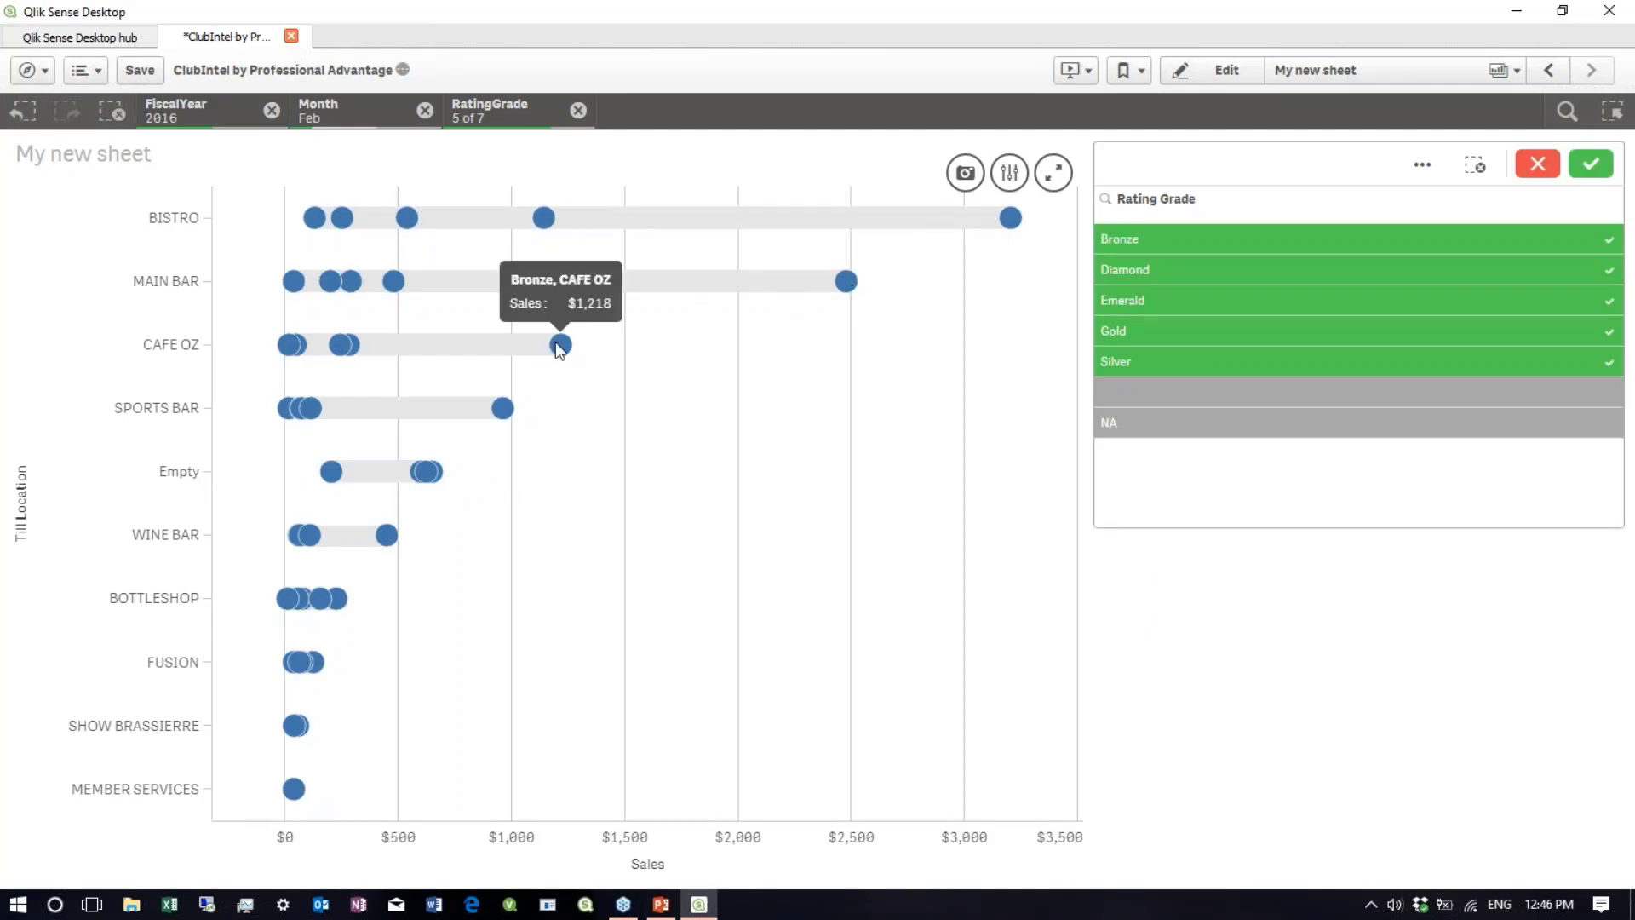
pyautogui.click(1173, 247)
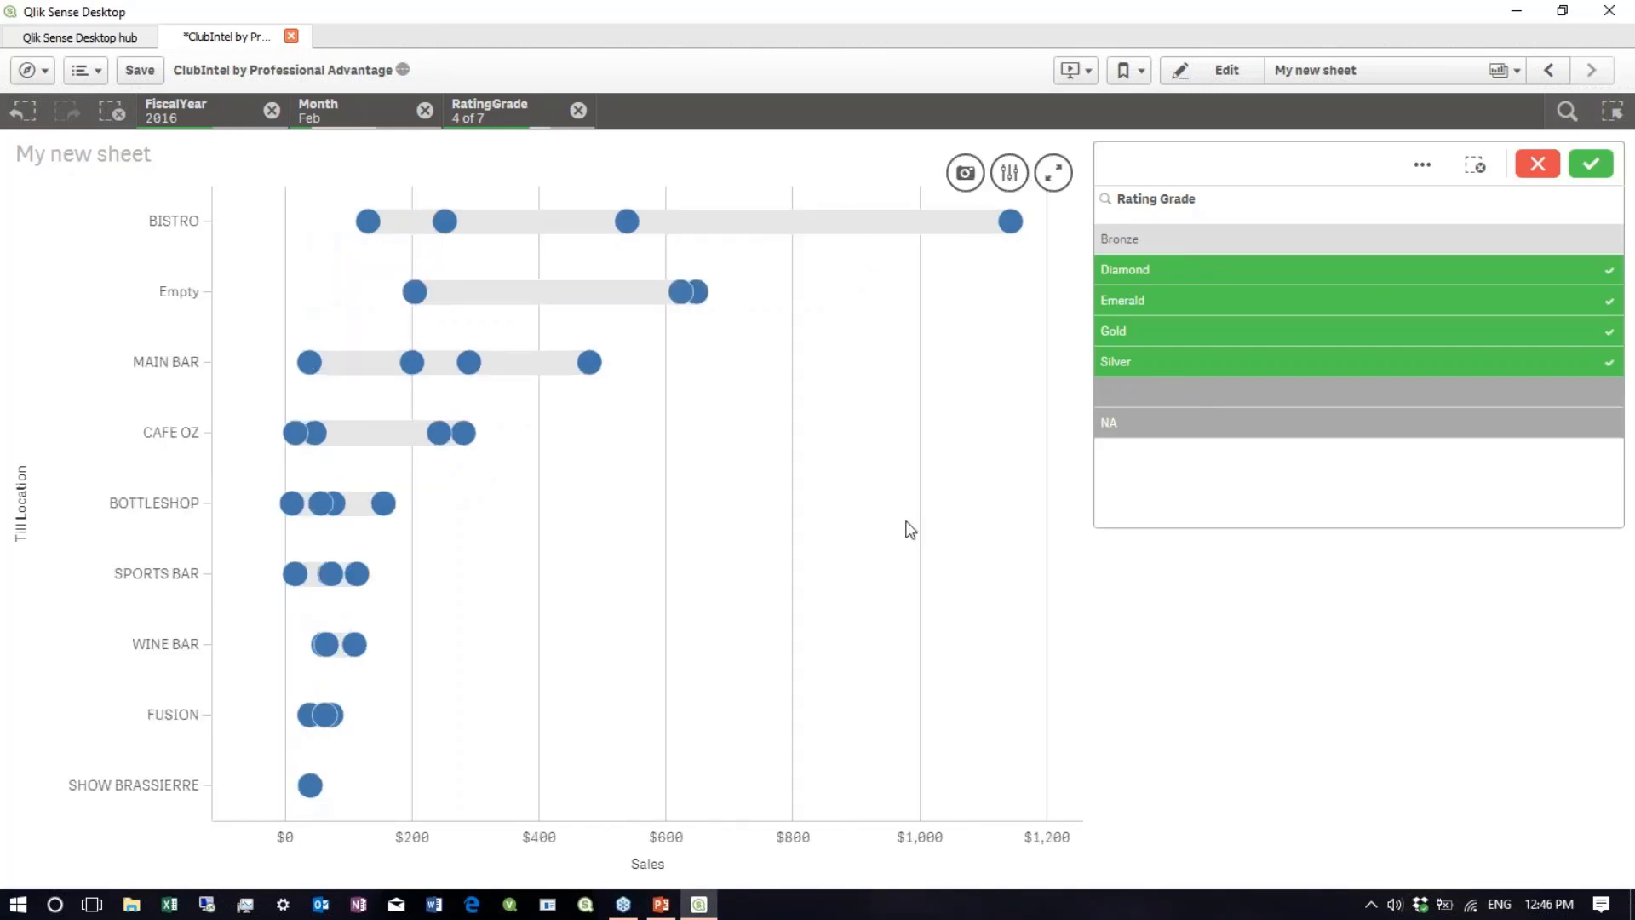
pyautogui.click(1590, 163)
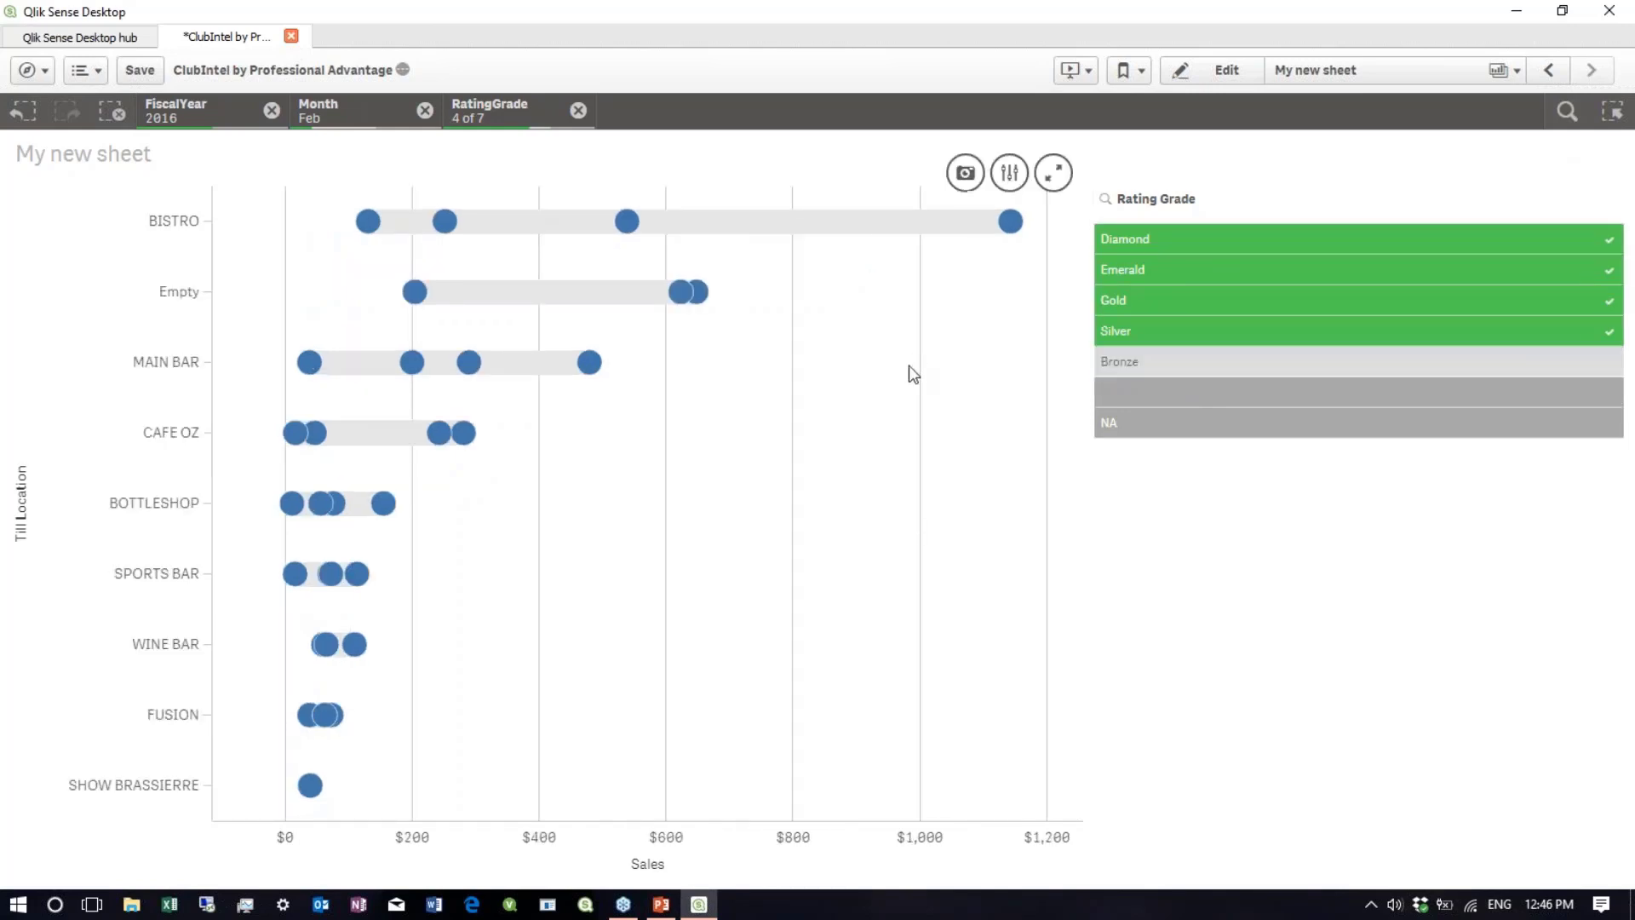
# - Select the Emerald and Silver rating grades through their BISTRO points in the distribution plot
pyautogui.click(1010, 222)
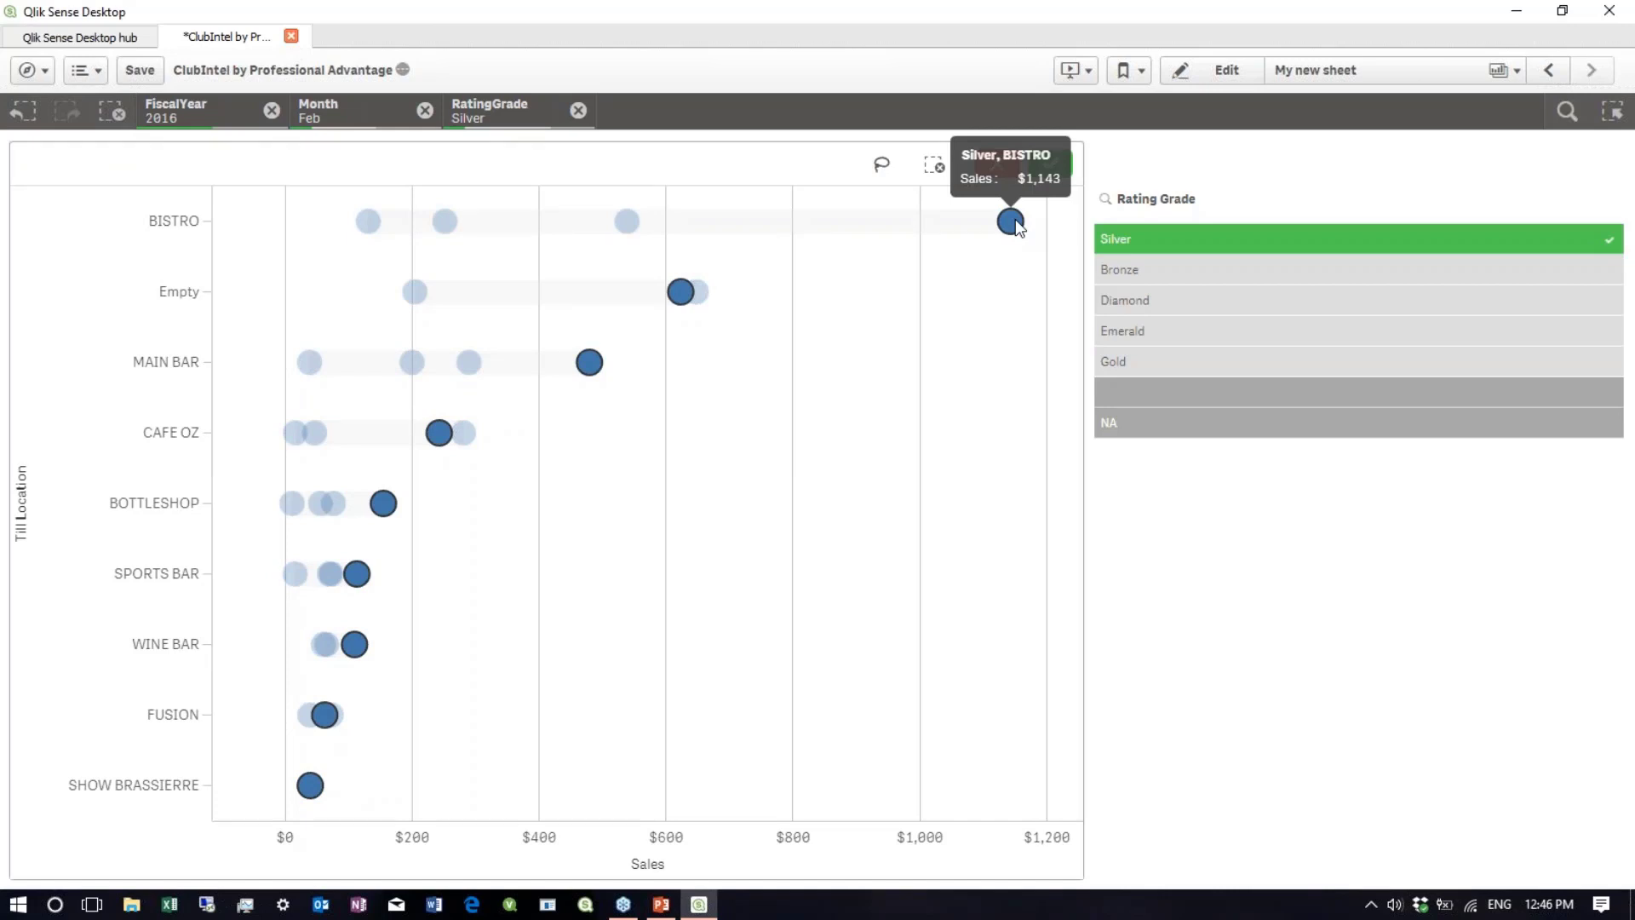
pyautogui.click(1012, 222)
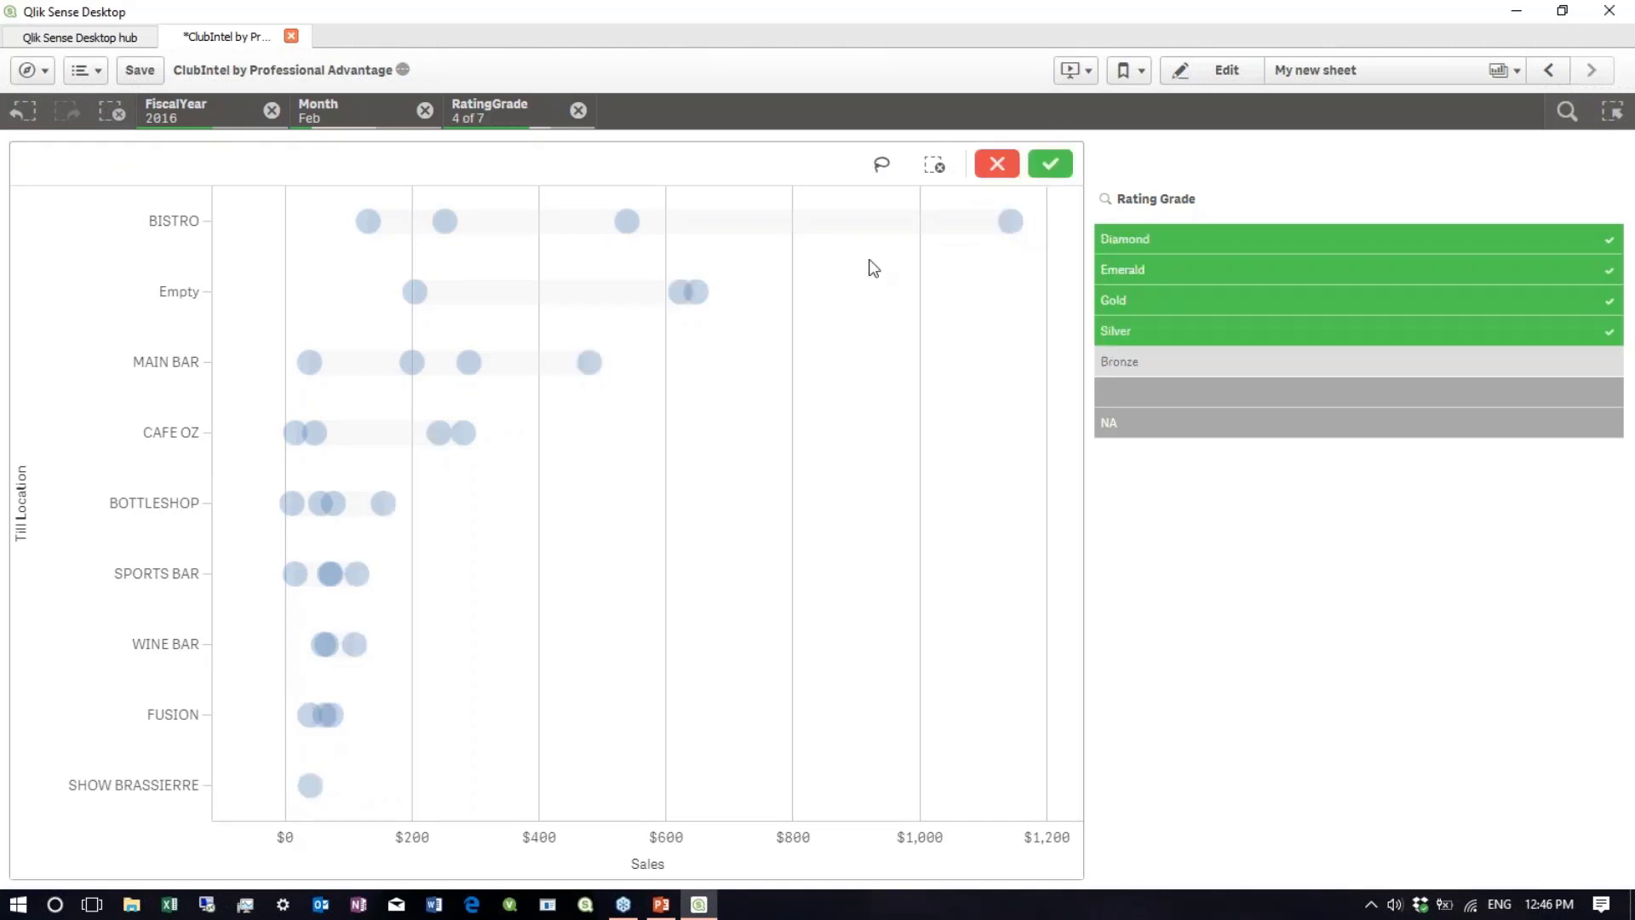
pyautogui.click(624, 220)
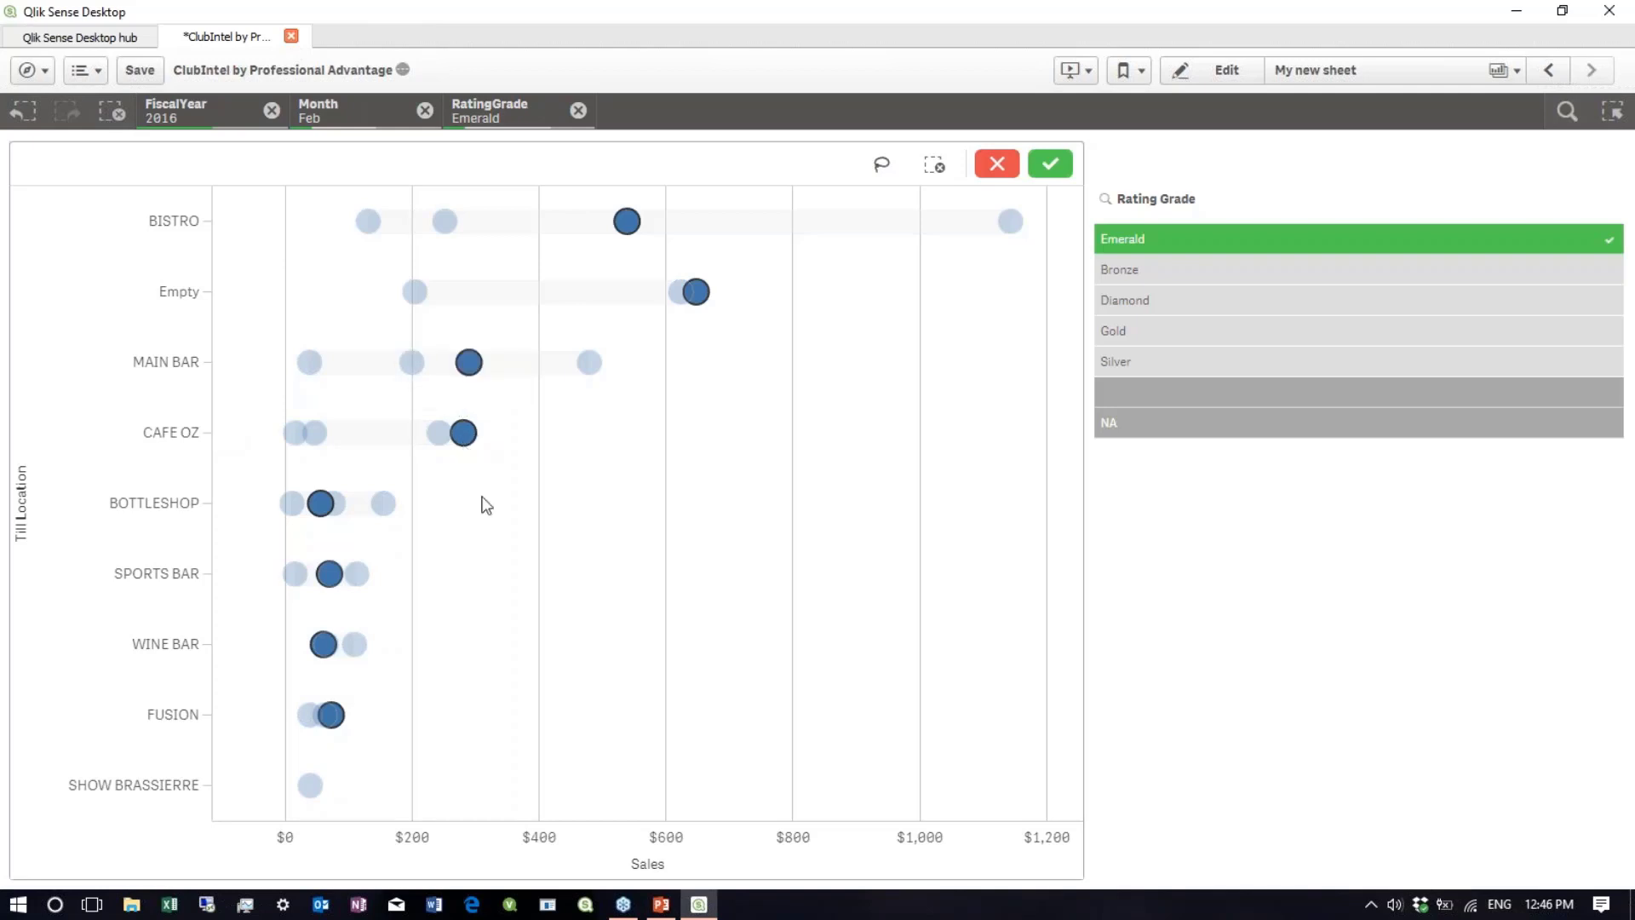
pyautogui.click(1013, 223)
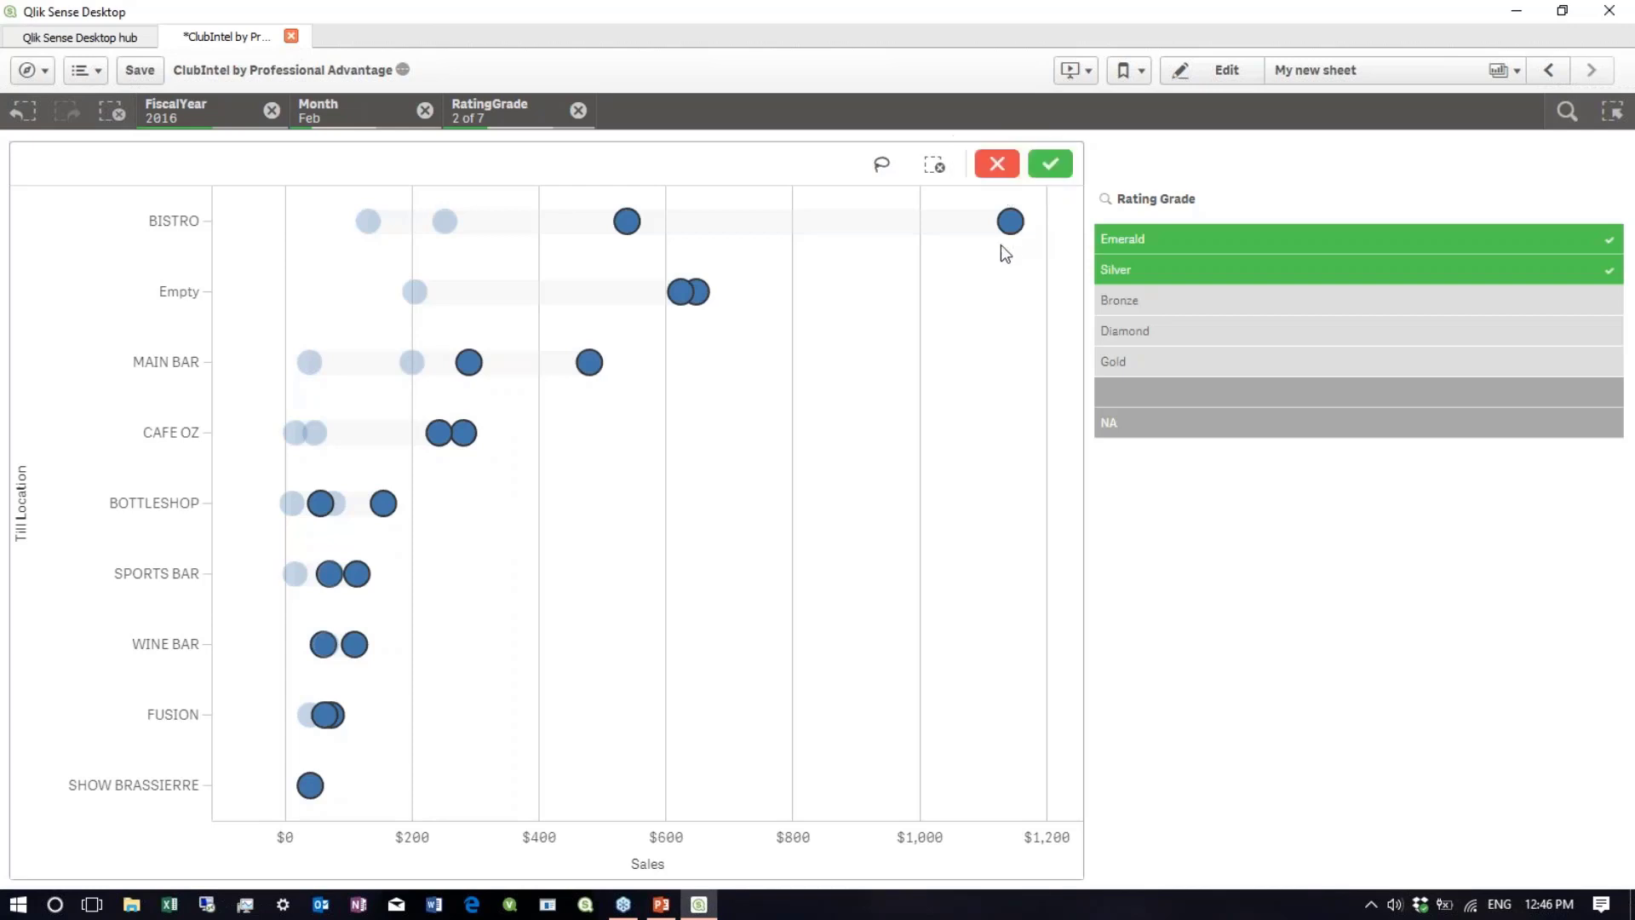
# - Convert the distribution plot to a box plot and examine the BISTRO sales quartiles on the finished sheet
pyautogui.click(1227, 75)
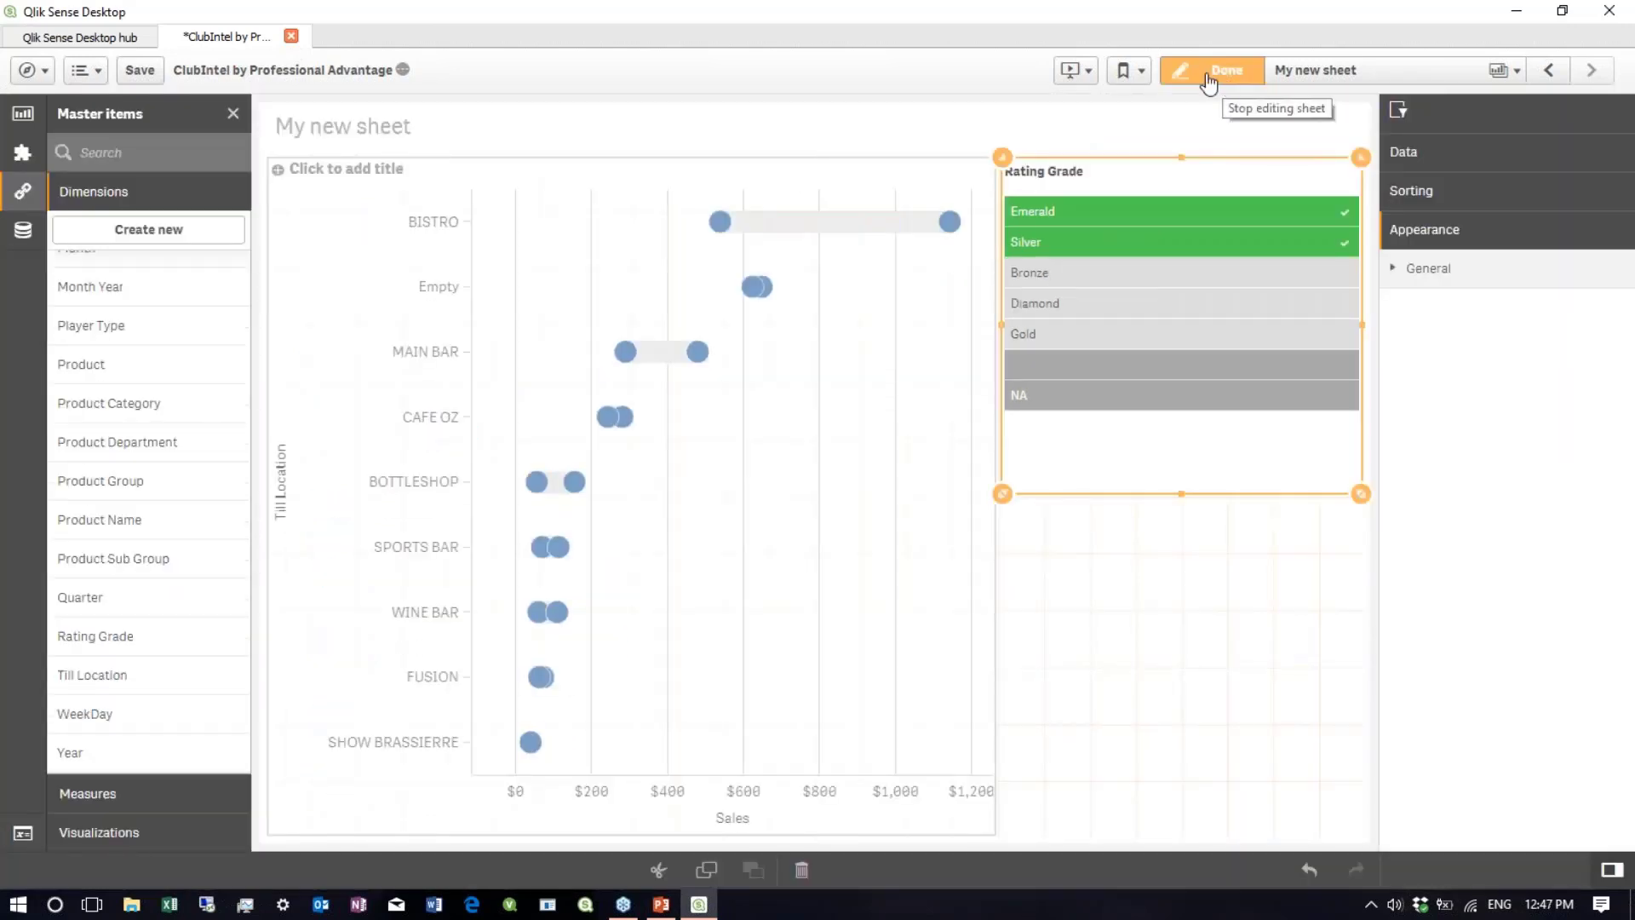
pyautogui.click(23, 113)
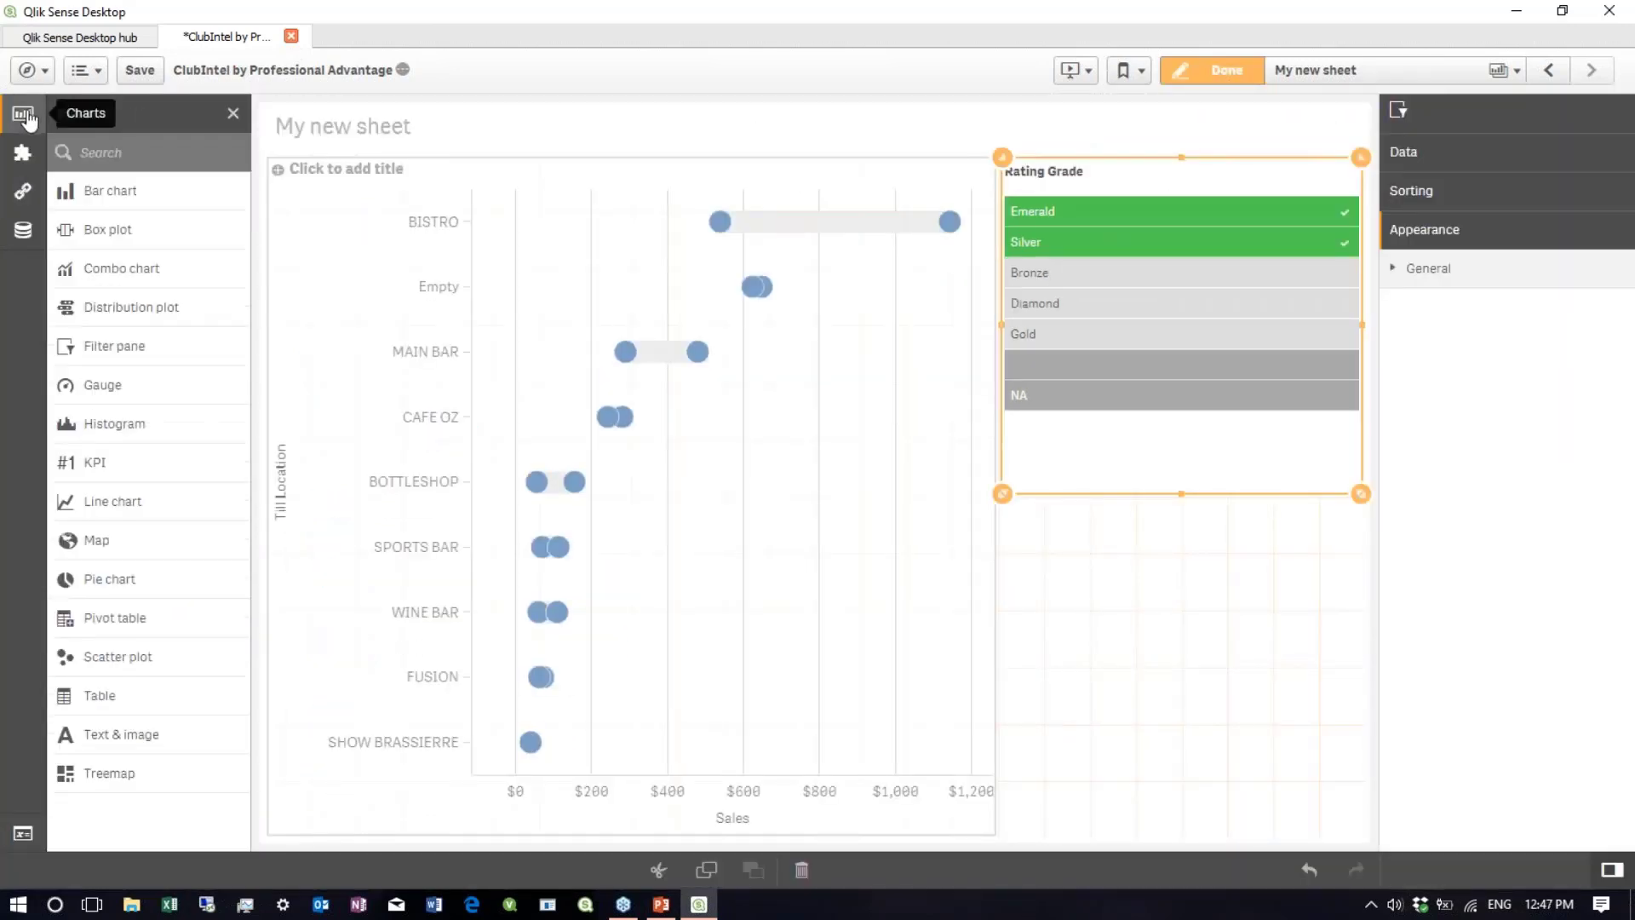
pyautogui.moveTo(160, 238); pyautogui.dragTo(668, 431)
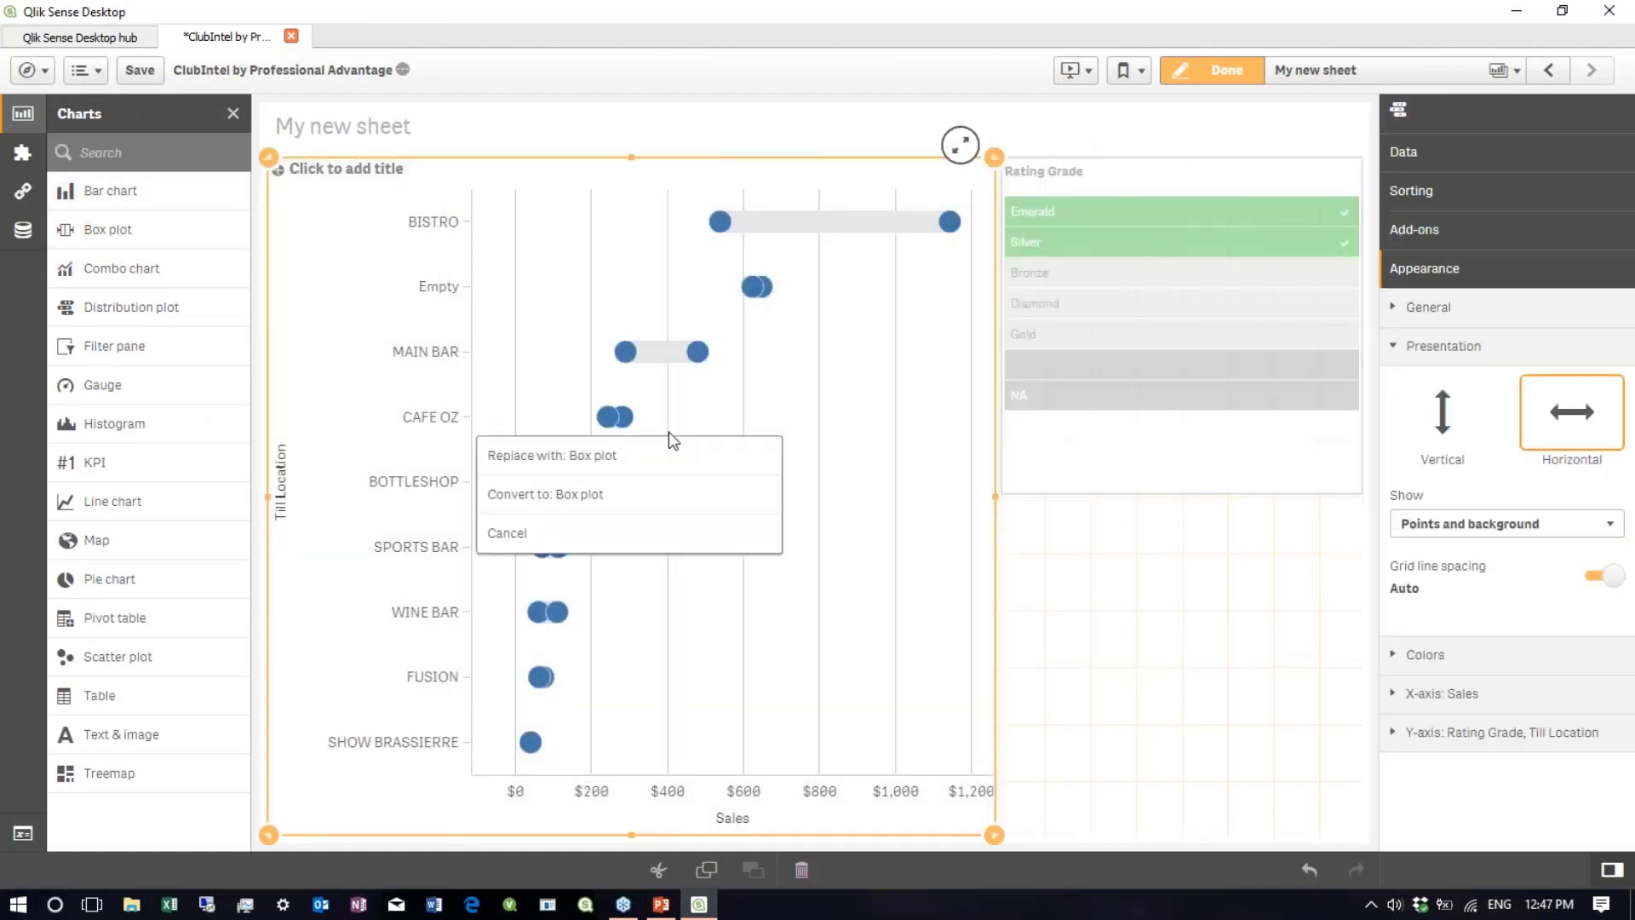
pyautogui.click(567, 493)
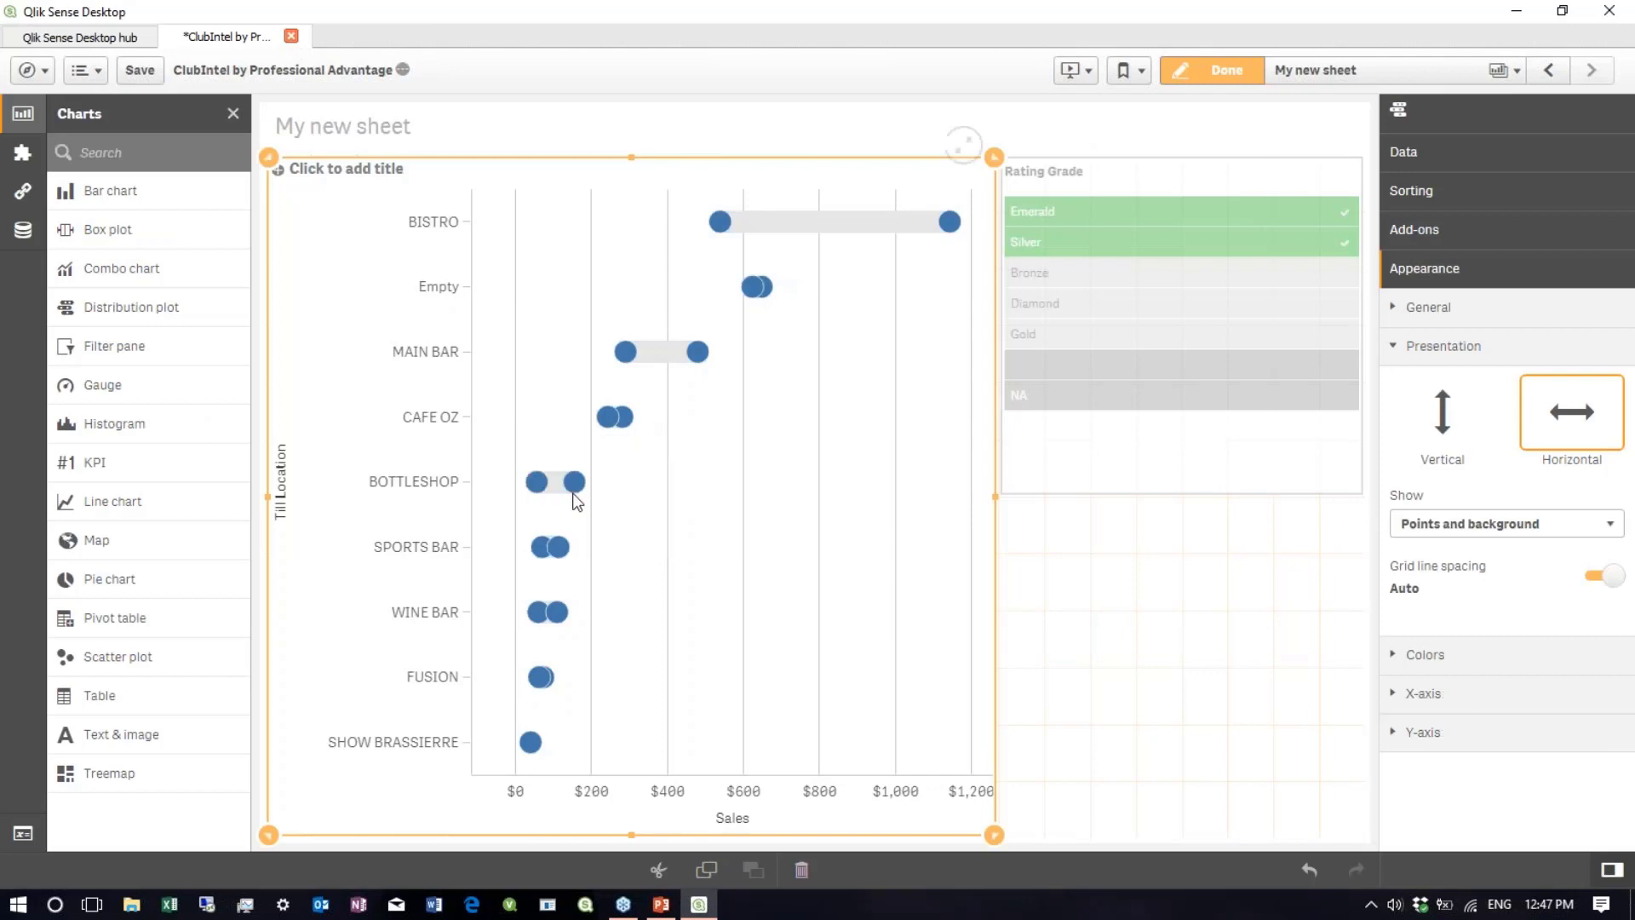
pyautogui.click(1205, 74)
pyautogui.moveTo(840, 423)
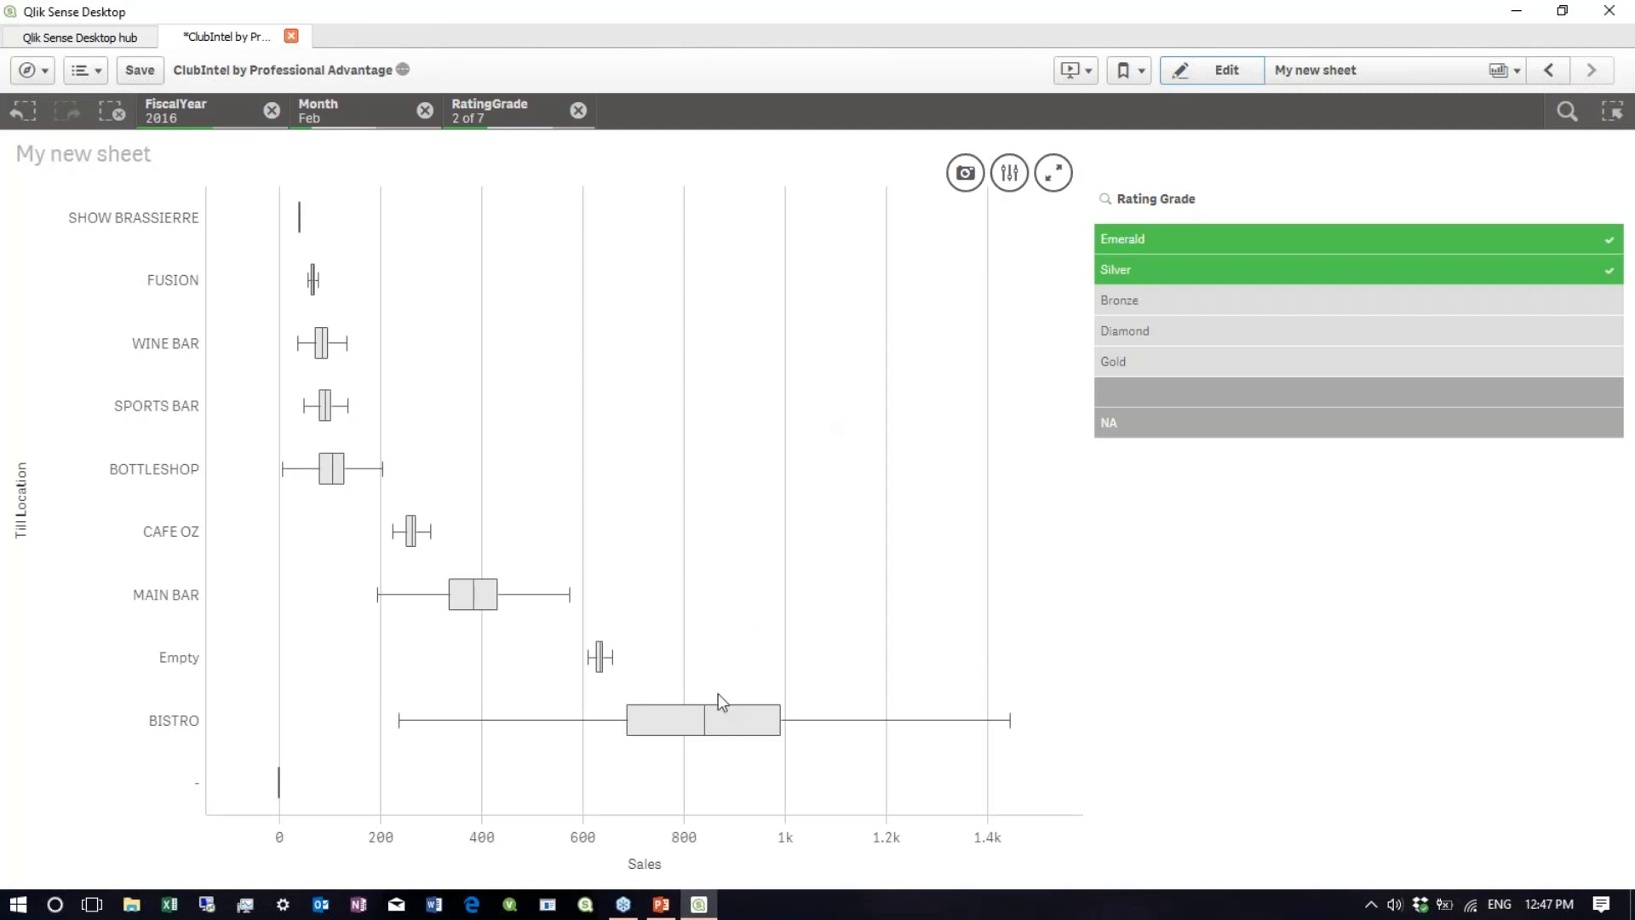
pyautogui.moveTo(704, 717)
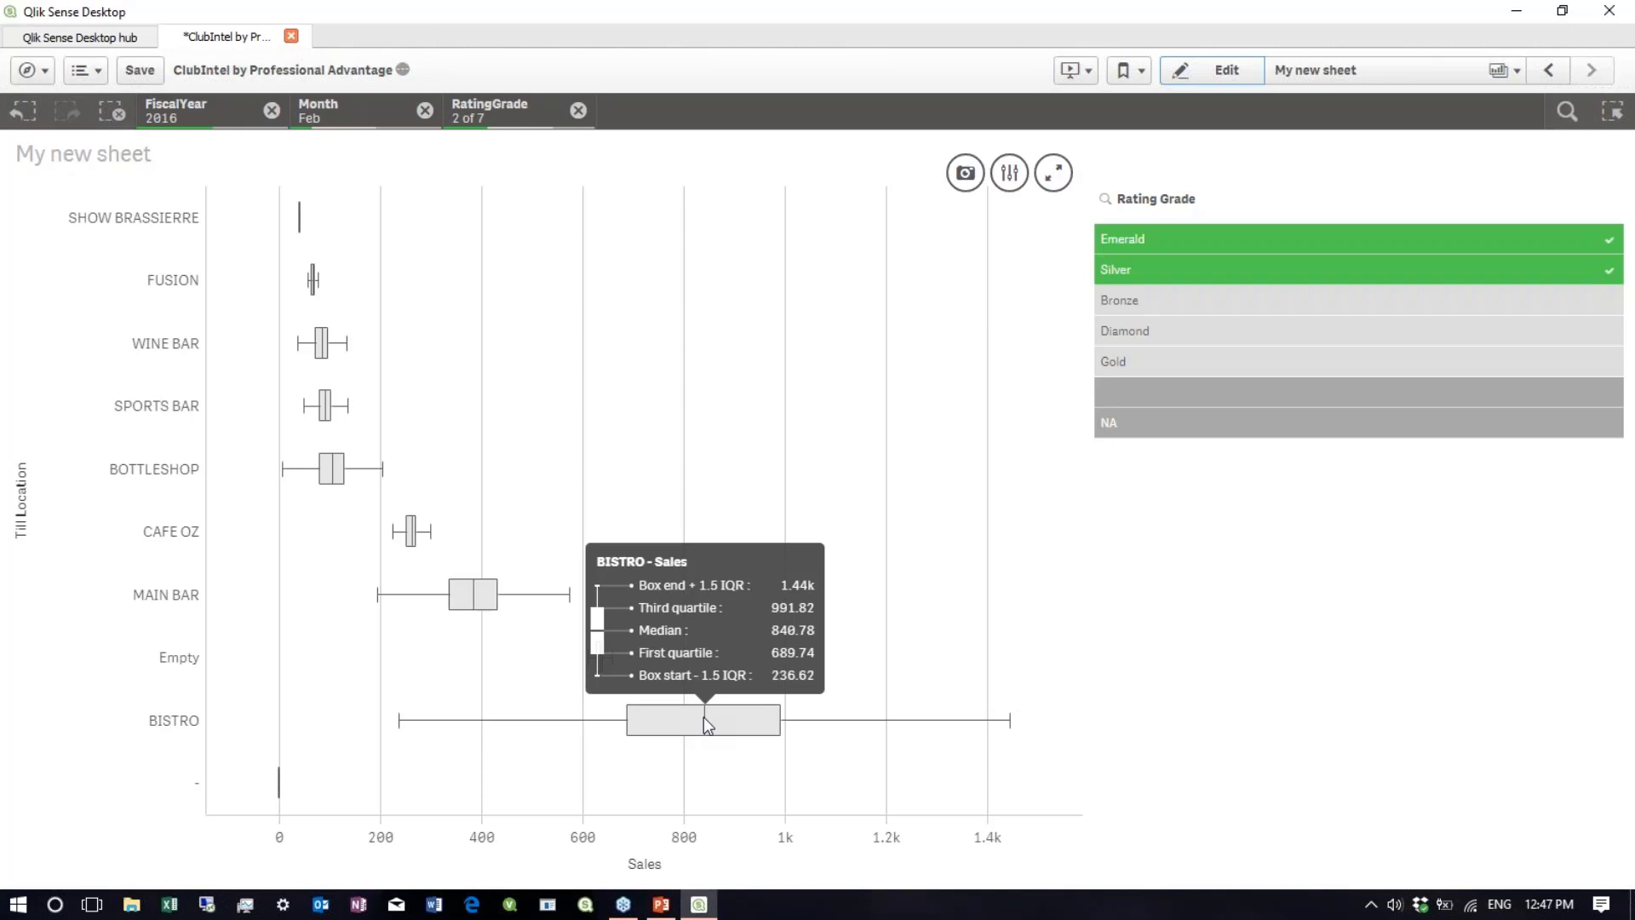
# - Switch to the empty sheet My new sheet (1) and open it for editing
pyautogui.click(1328, 74)
pyautogui.click(1134, 436)
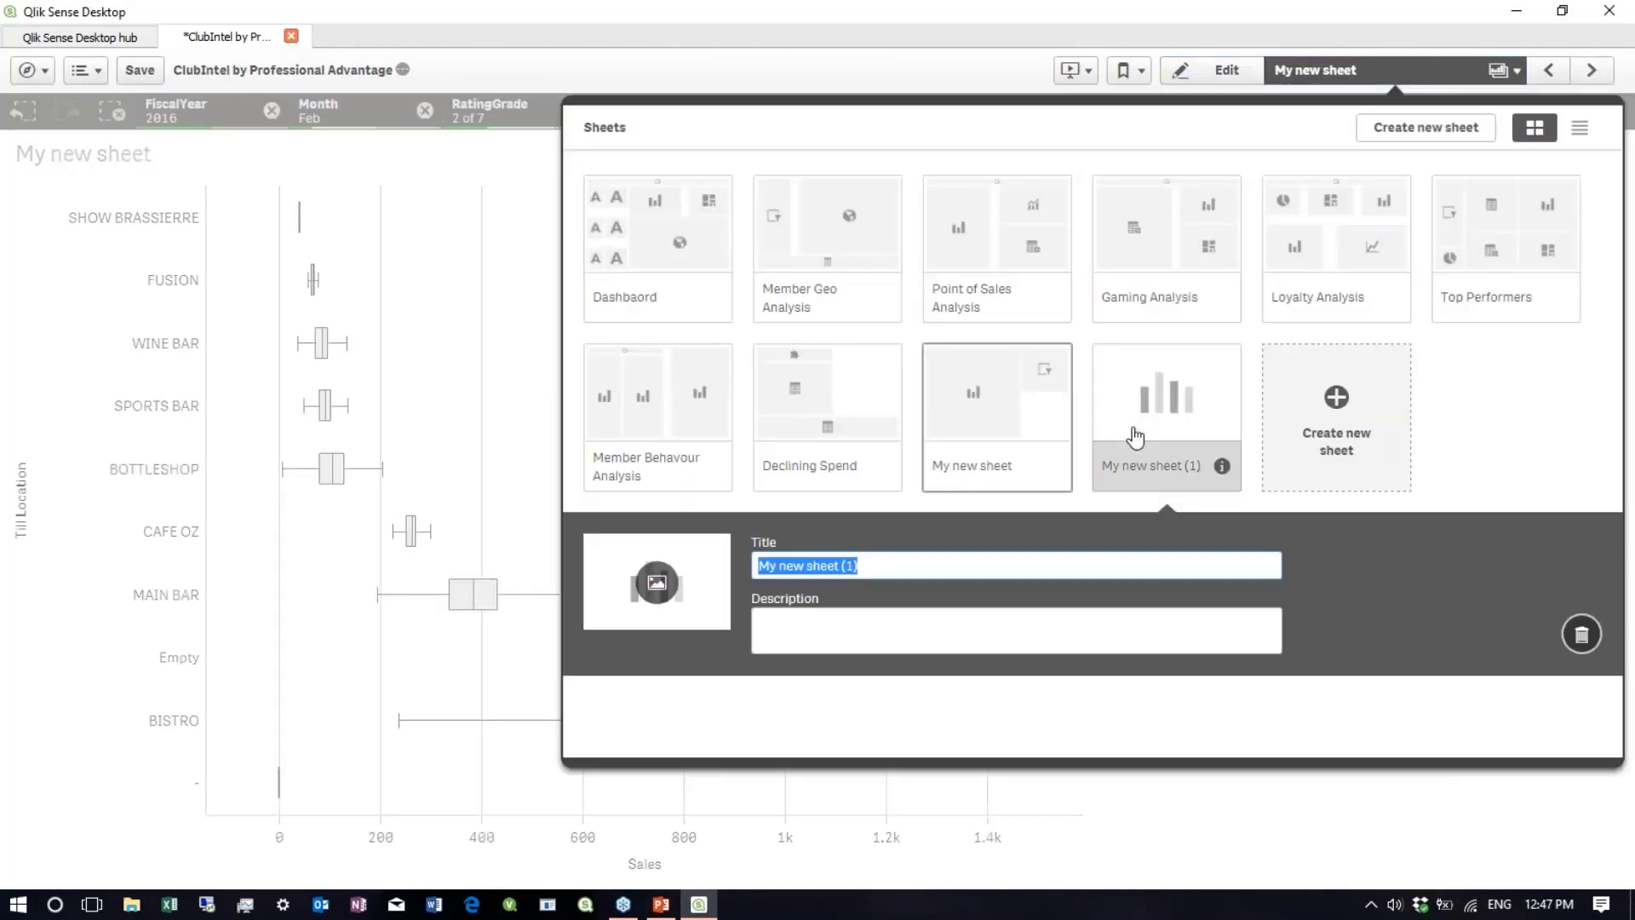
pyautogui.click(1134, 436)
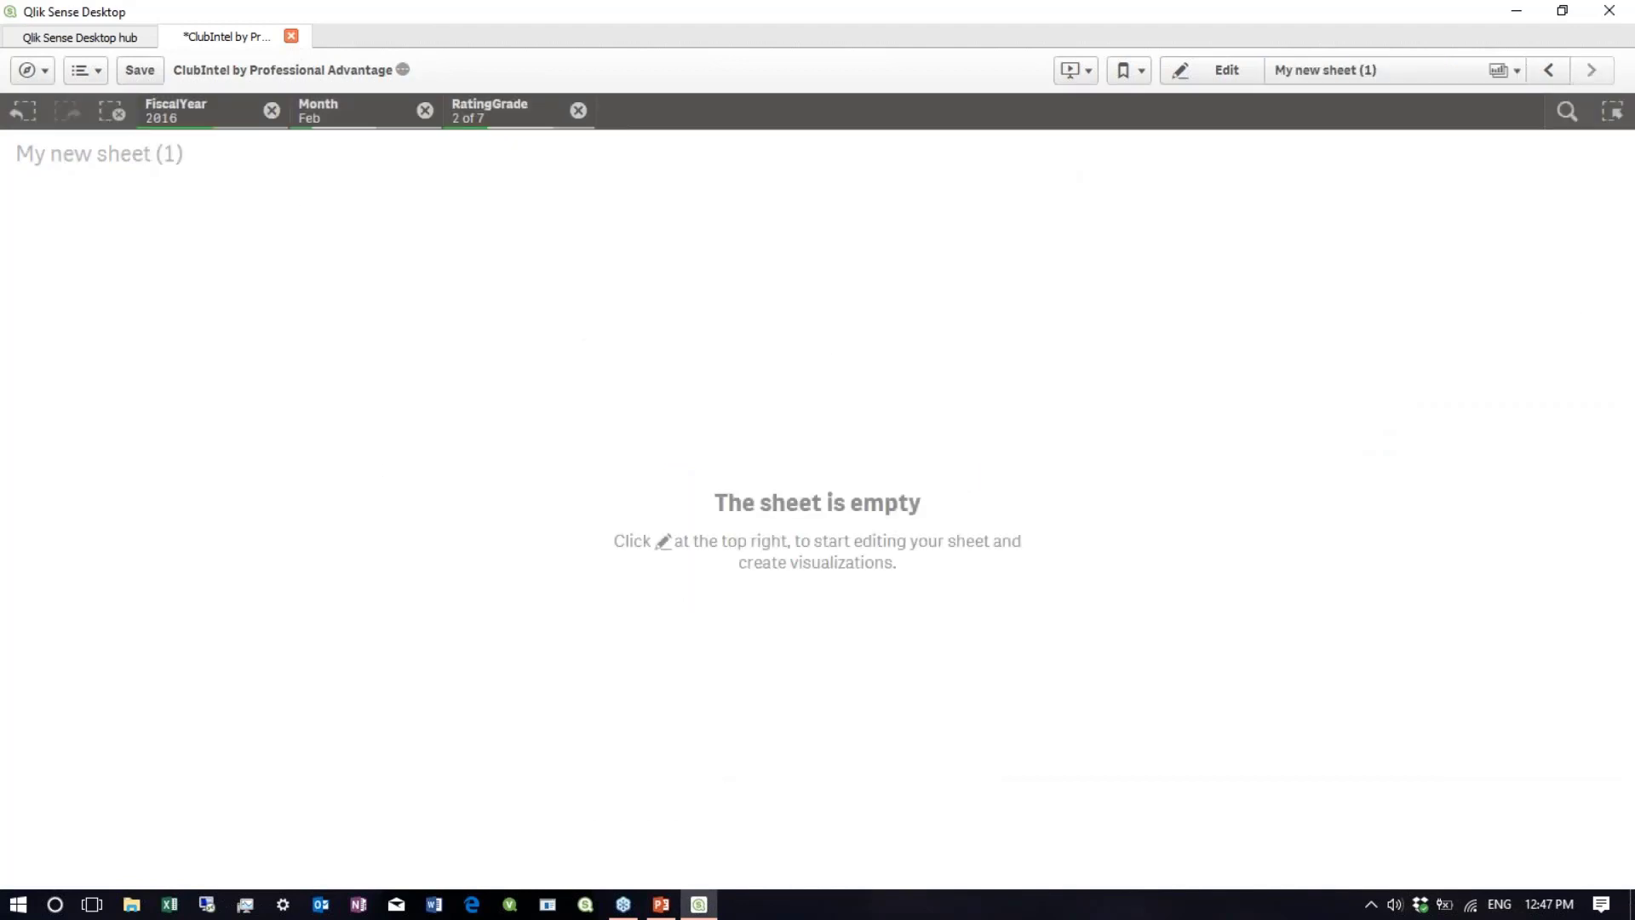
pyautogui.click(1214, 71)
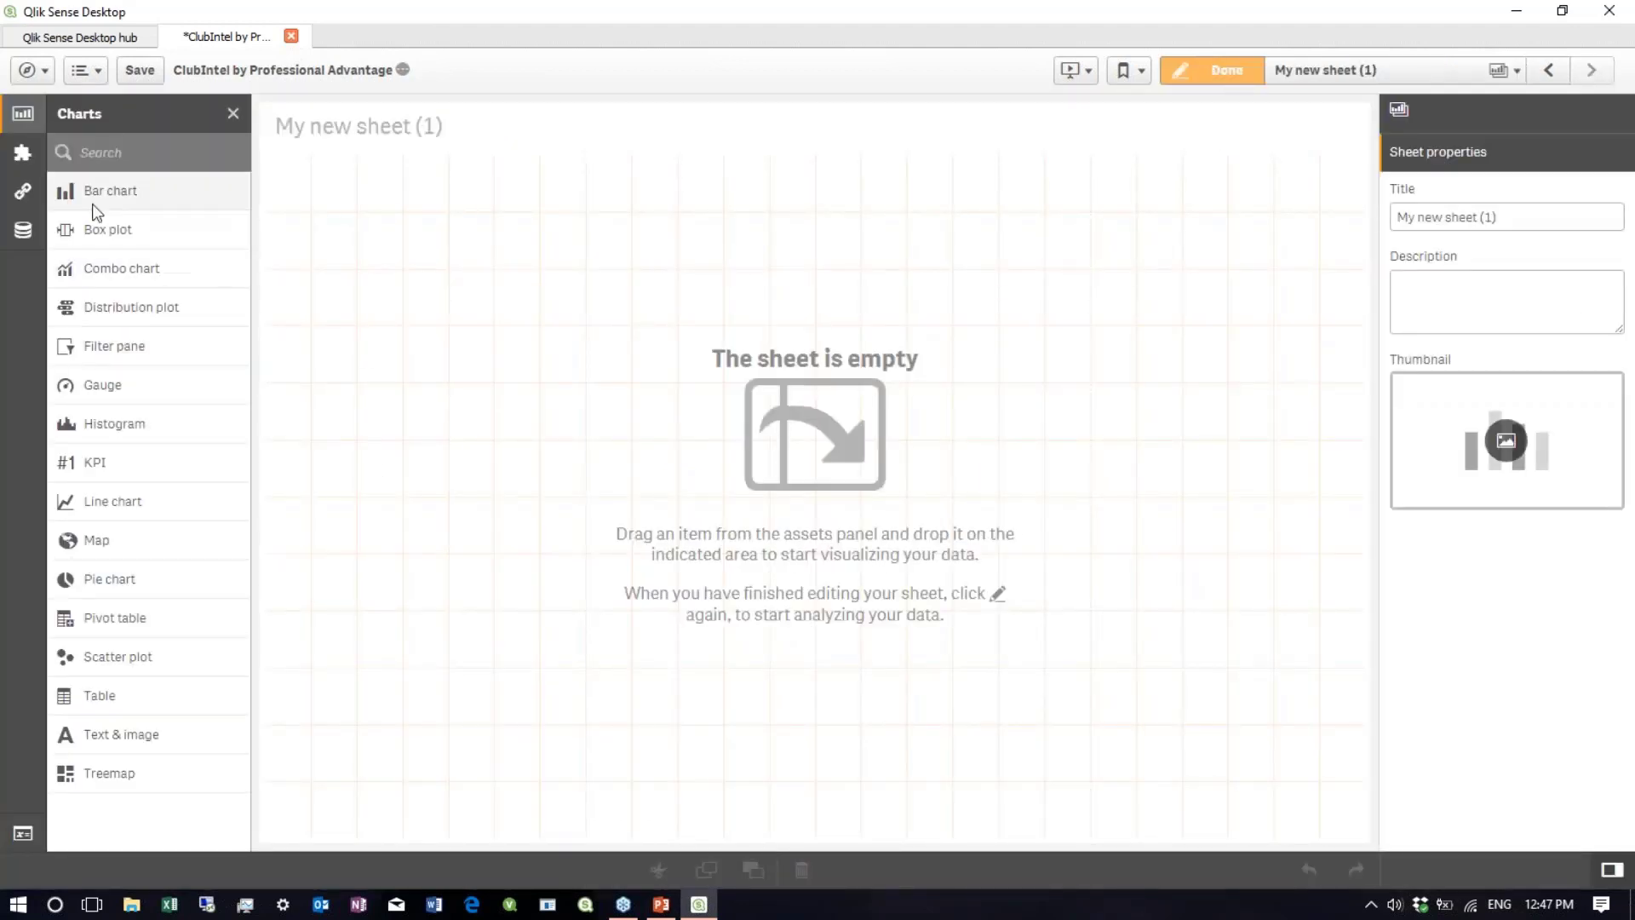
# - Add a histogram to the empty sheet with the SalesAmount field as its dimension
pyautogui.moveTo(111, 423); pyautogui.dragTo(843, 504)
pyautogui.moveTo(715, 504); pyautogui.dragTo(722, 511)
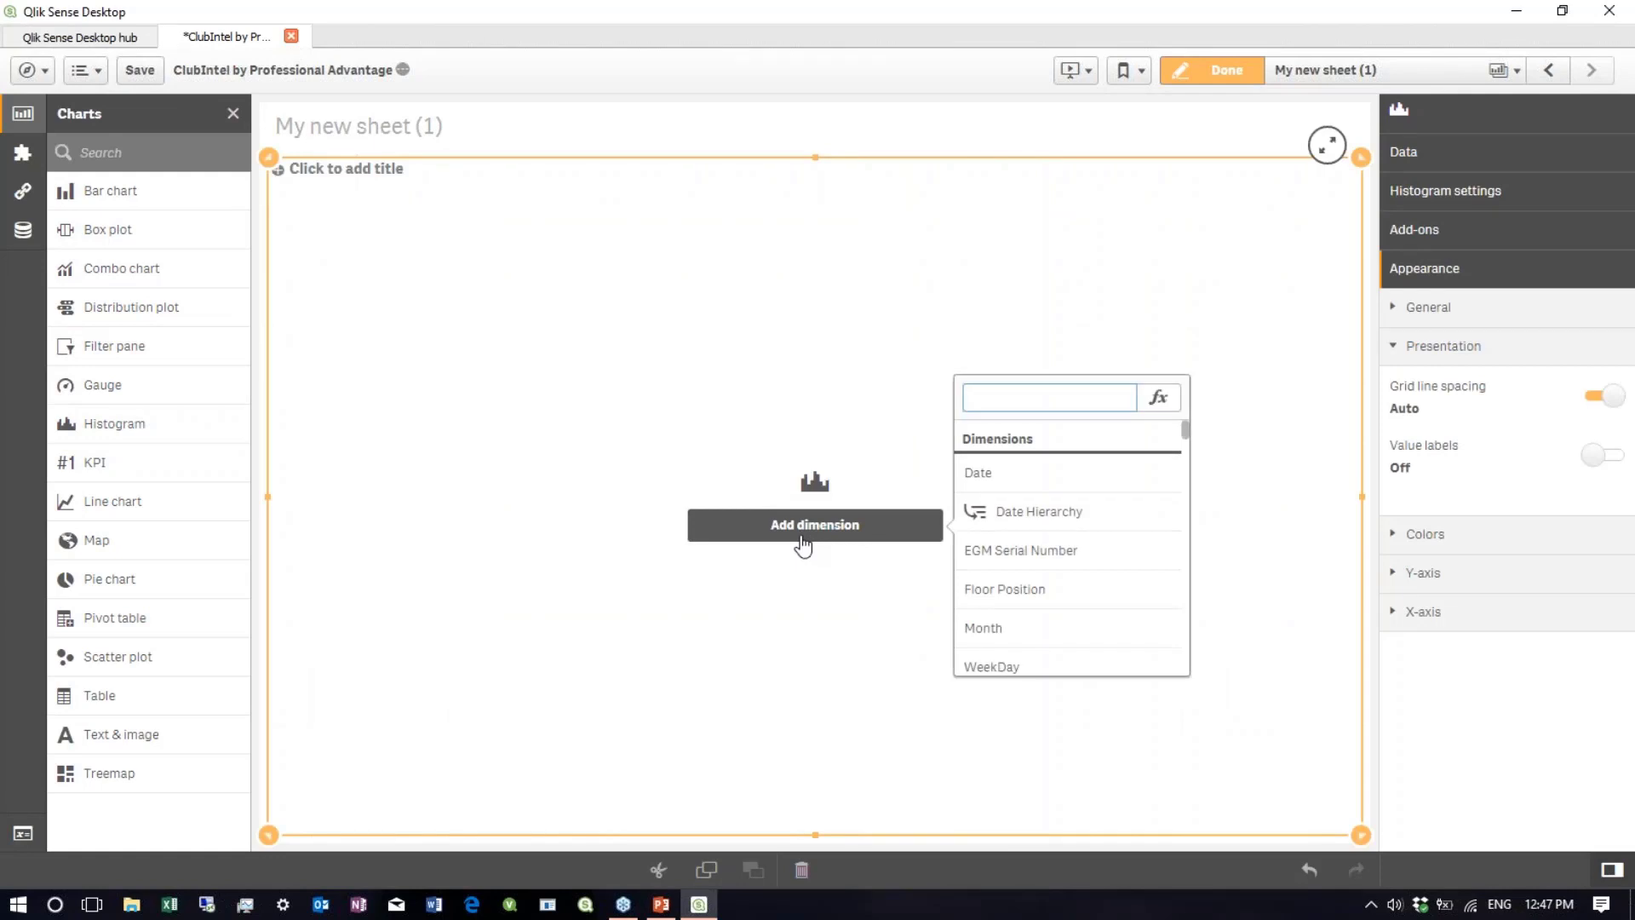
pyautogui.write('sales')
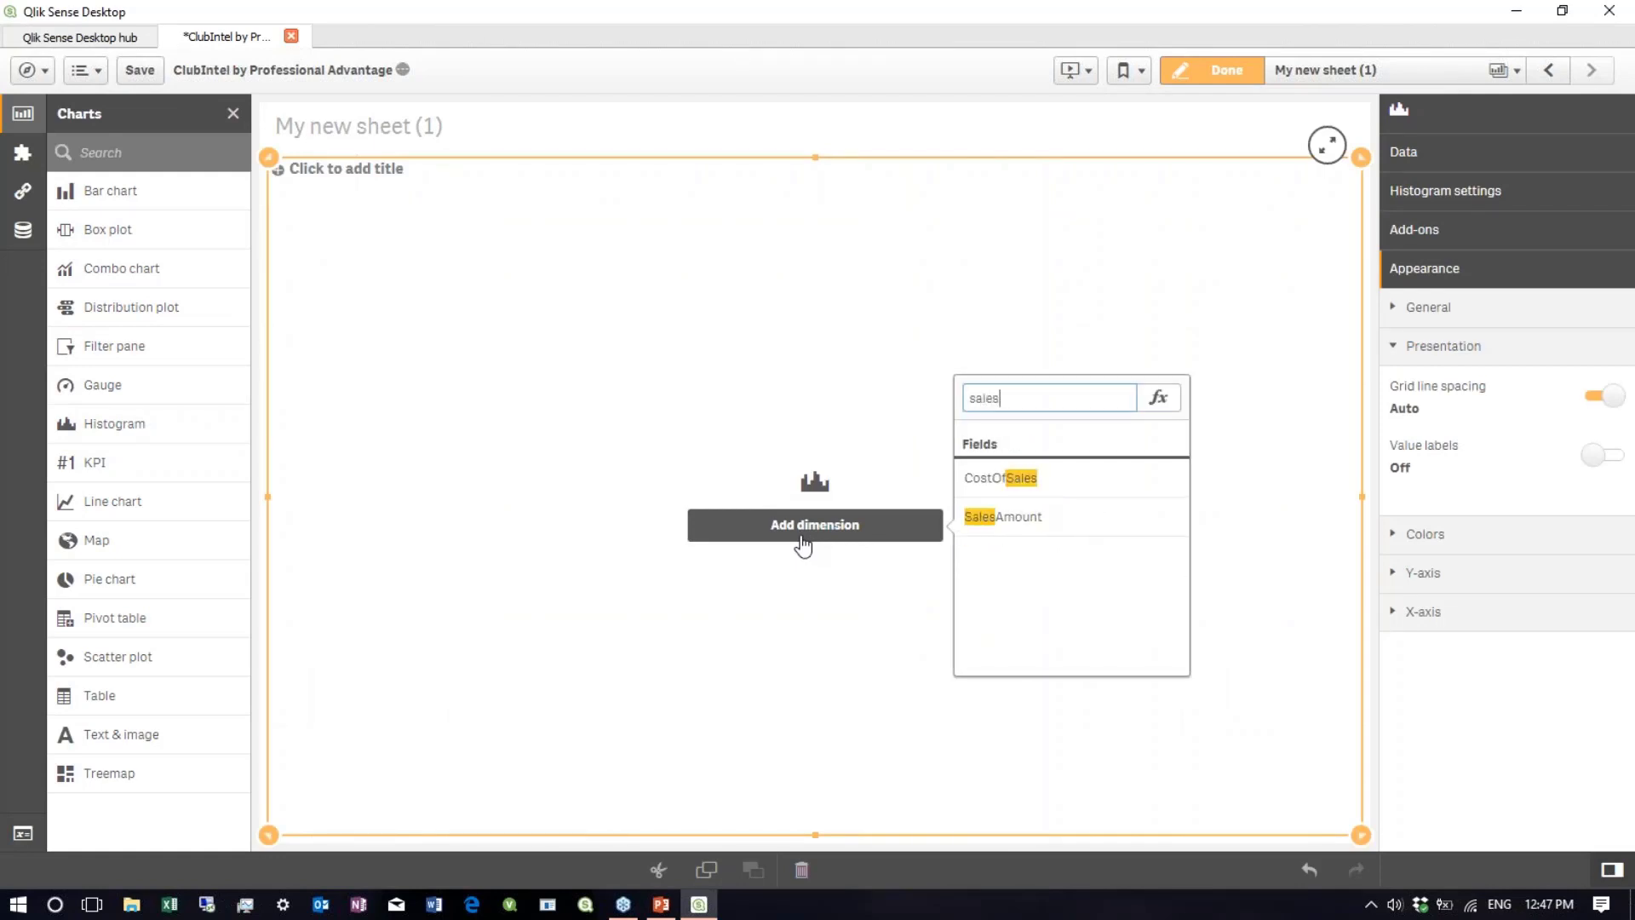
pyautogui.click(1005, 517)
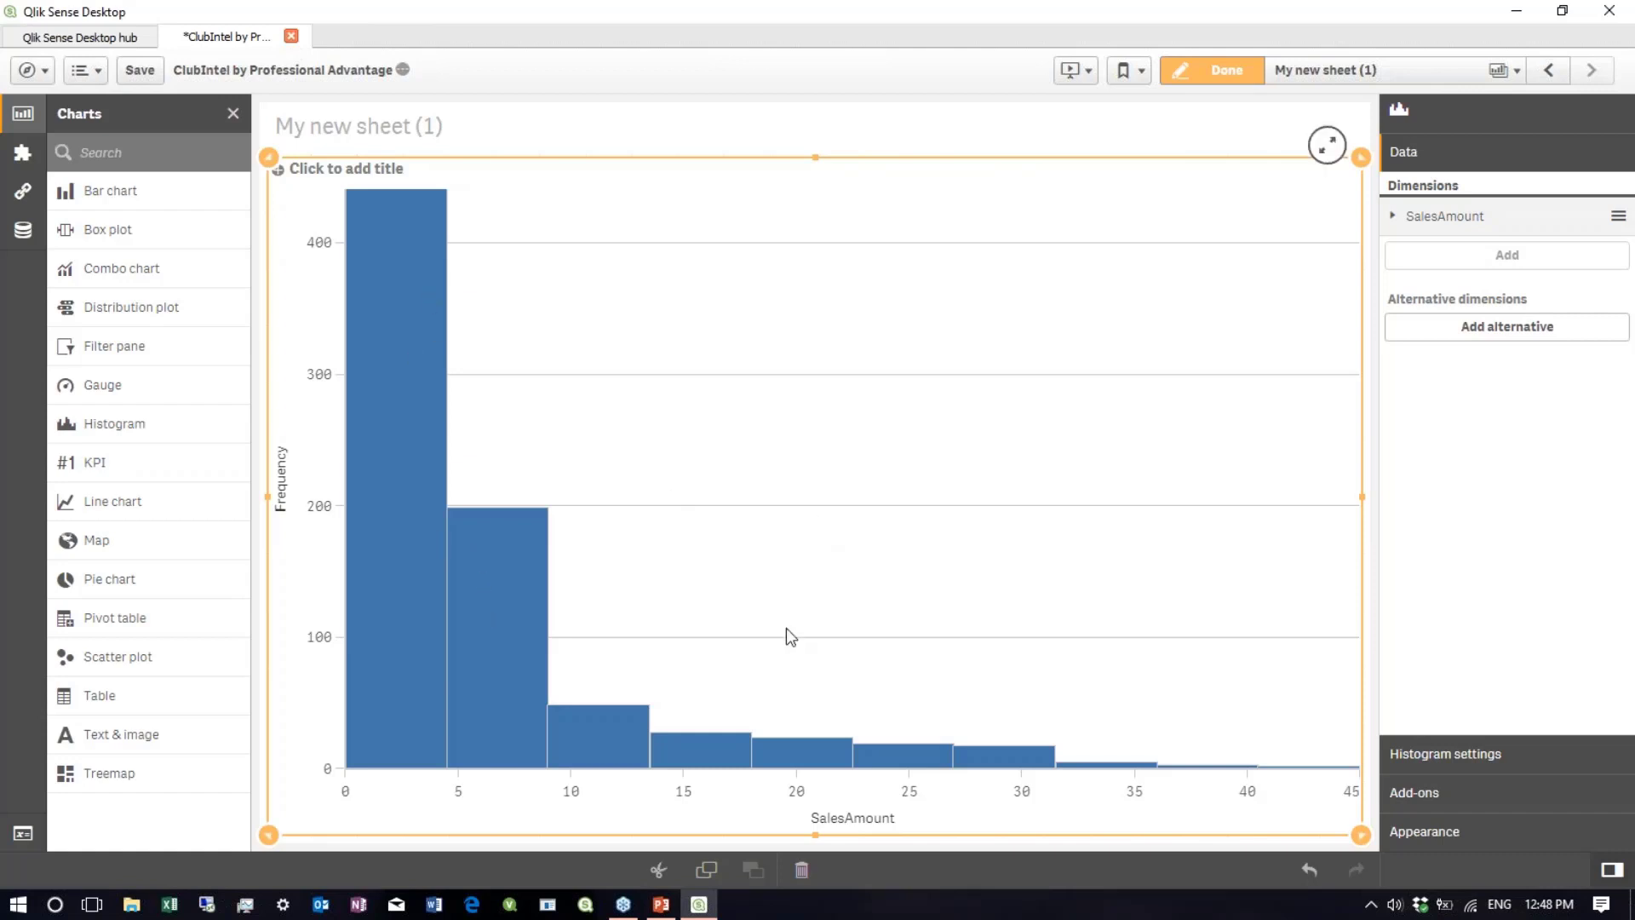
# - Switch the histogram's bars to custom, defined by number of bars, with a maximum number of 60
pyautogui.click(1463, 751)
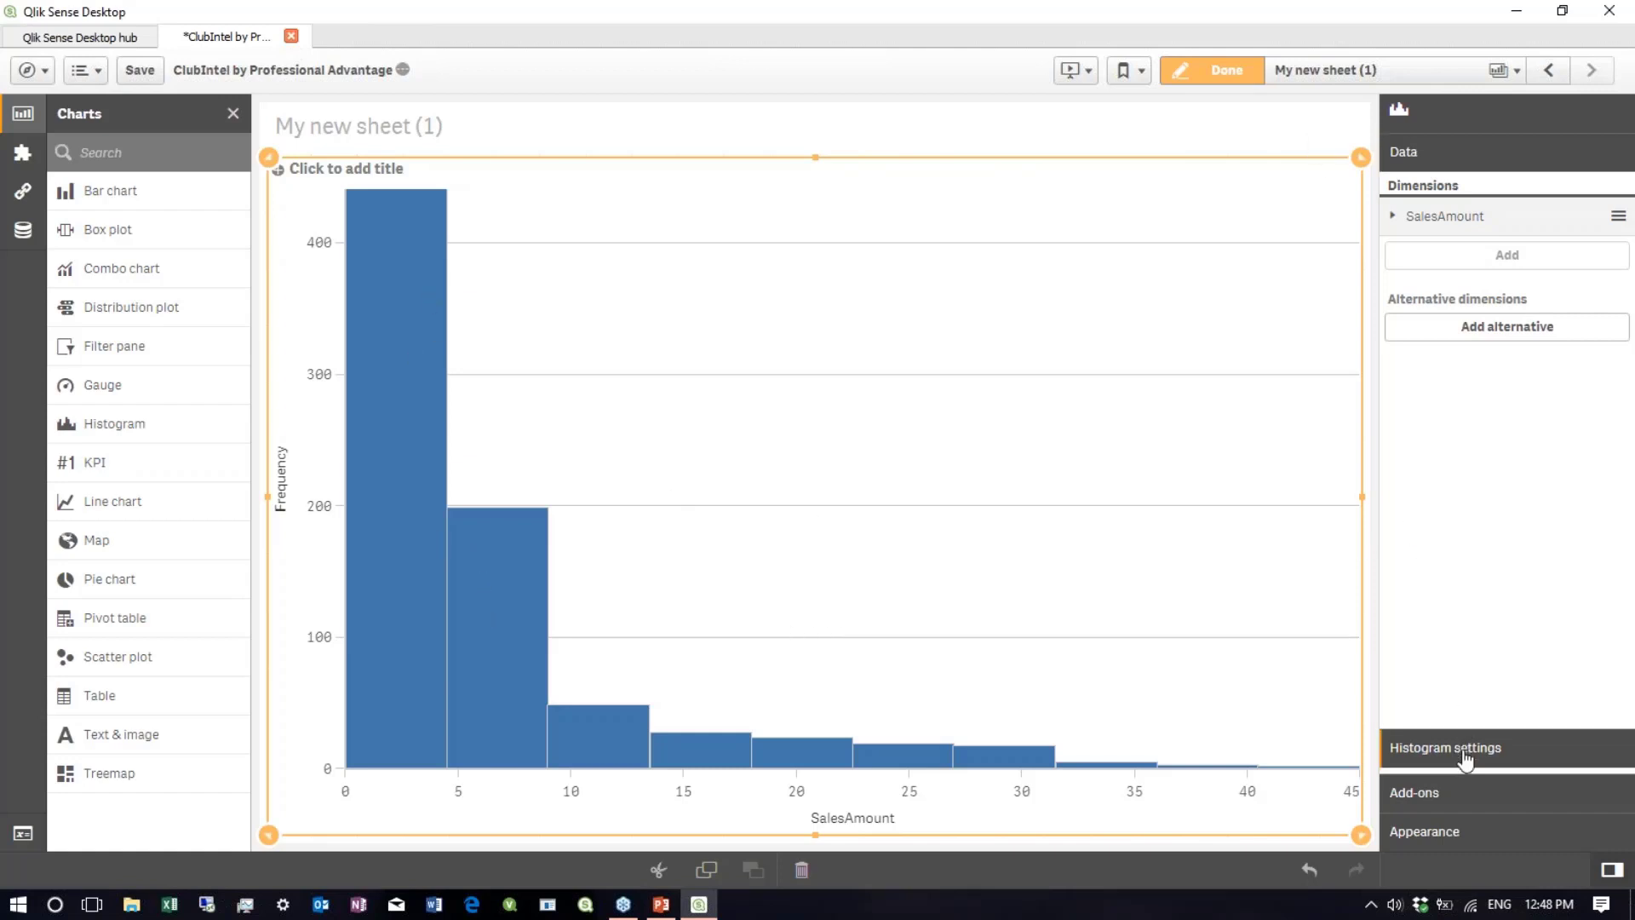
pyautogui.click(1593, 242)
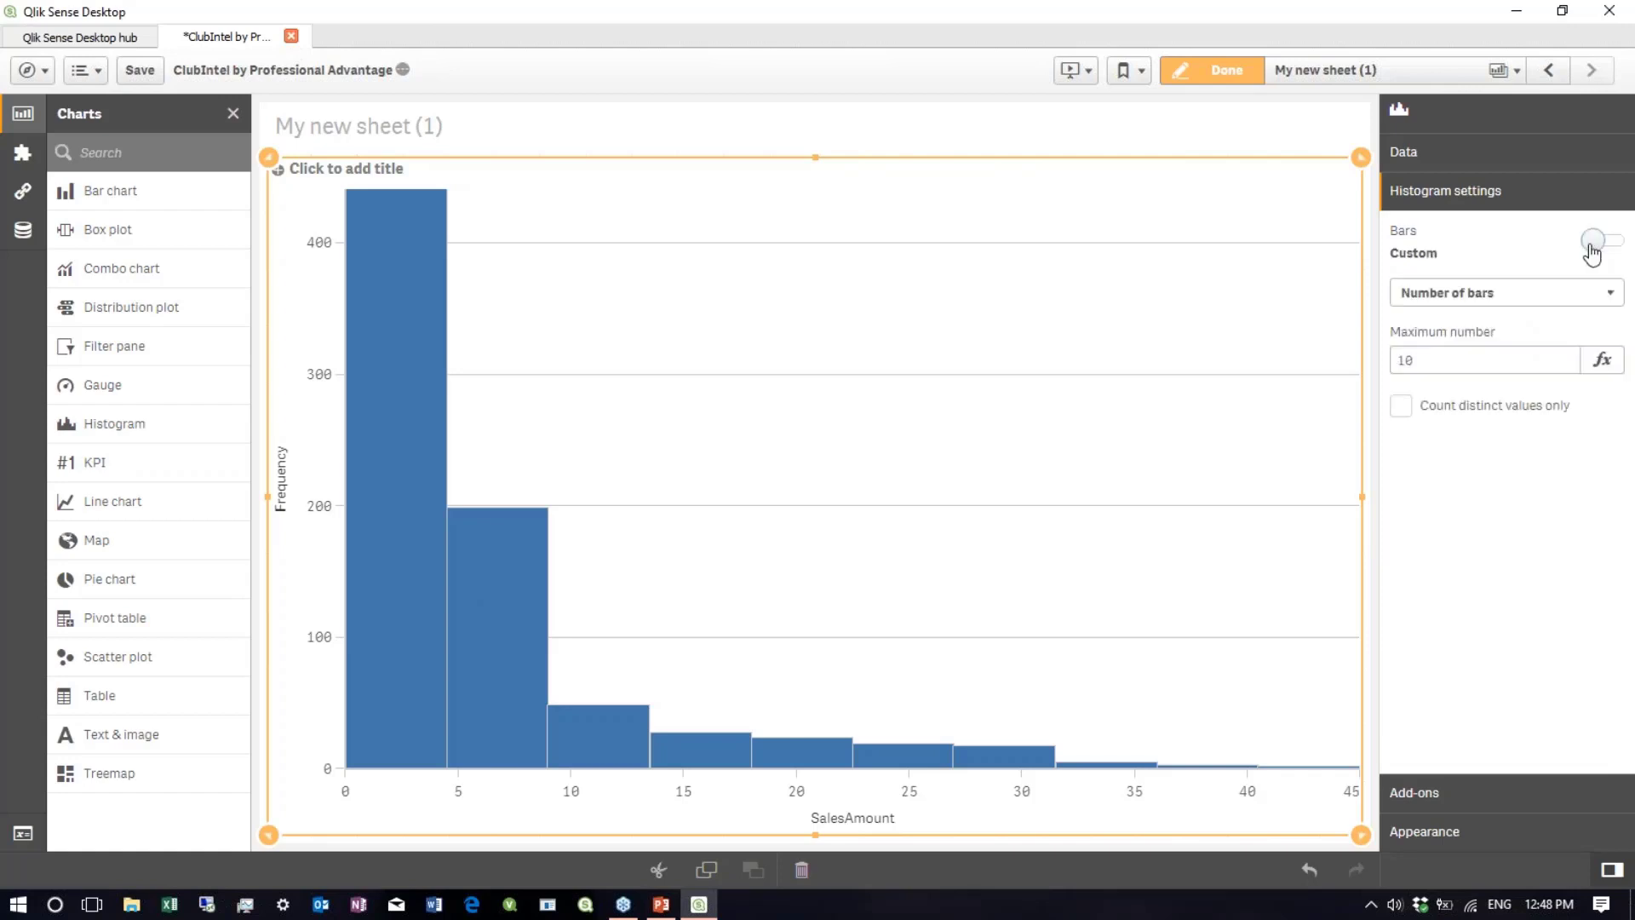
pyautogui.moveTo(1461, 361); pyautogui.dragTo(1394, 360)
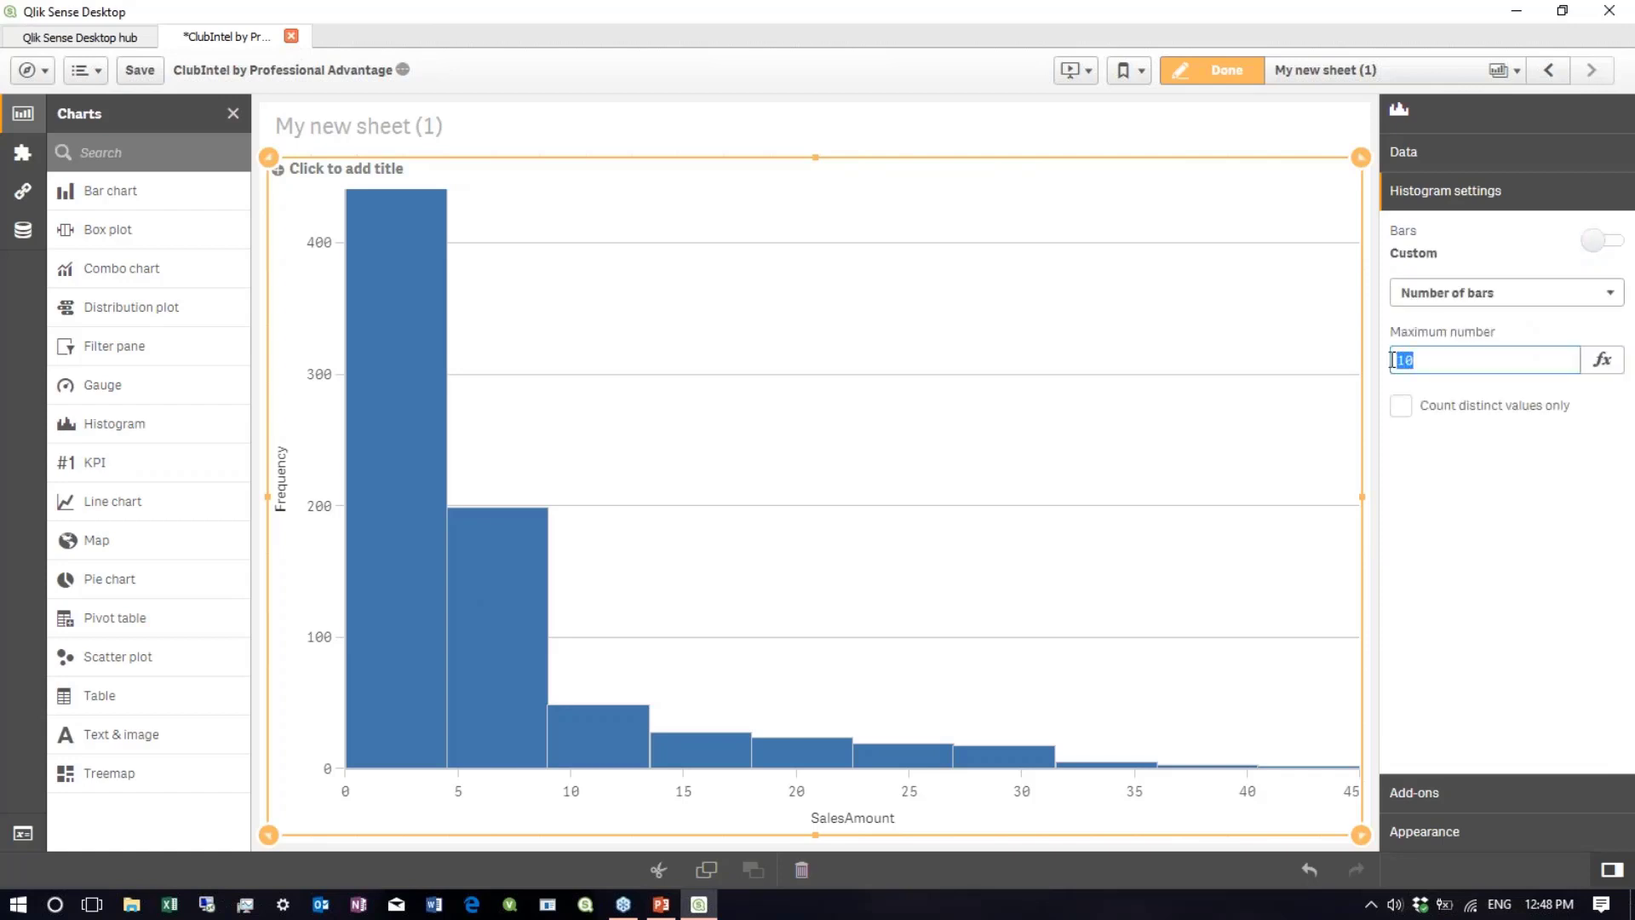
pyautogui.write('60')
pyautogui.click(1458, 441)
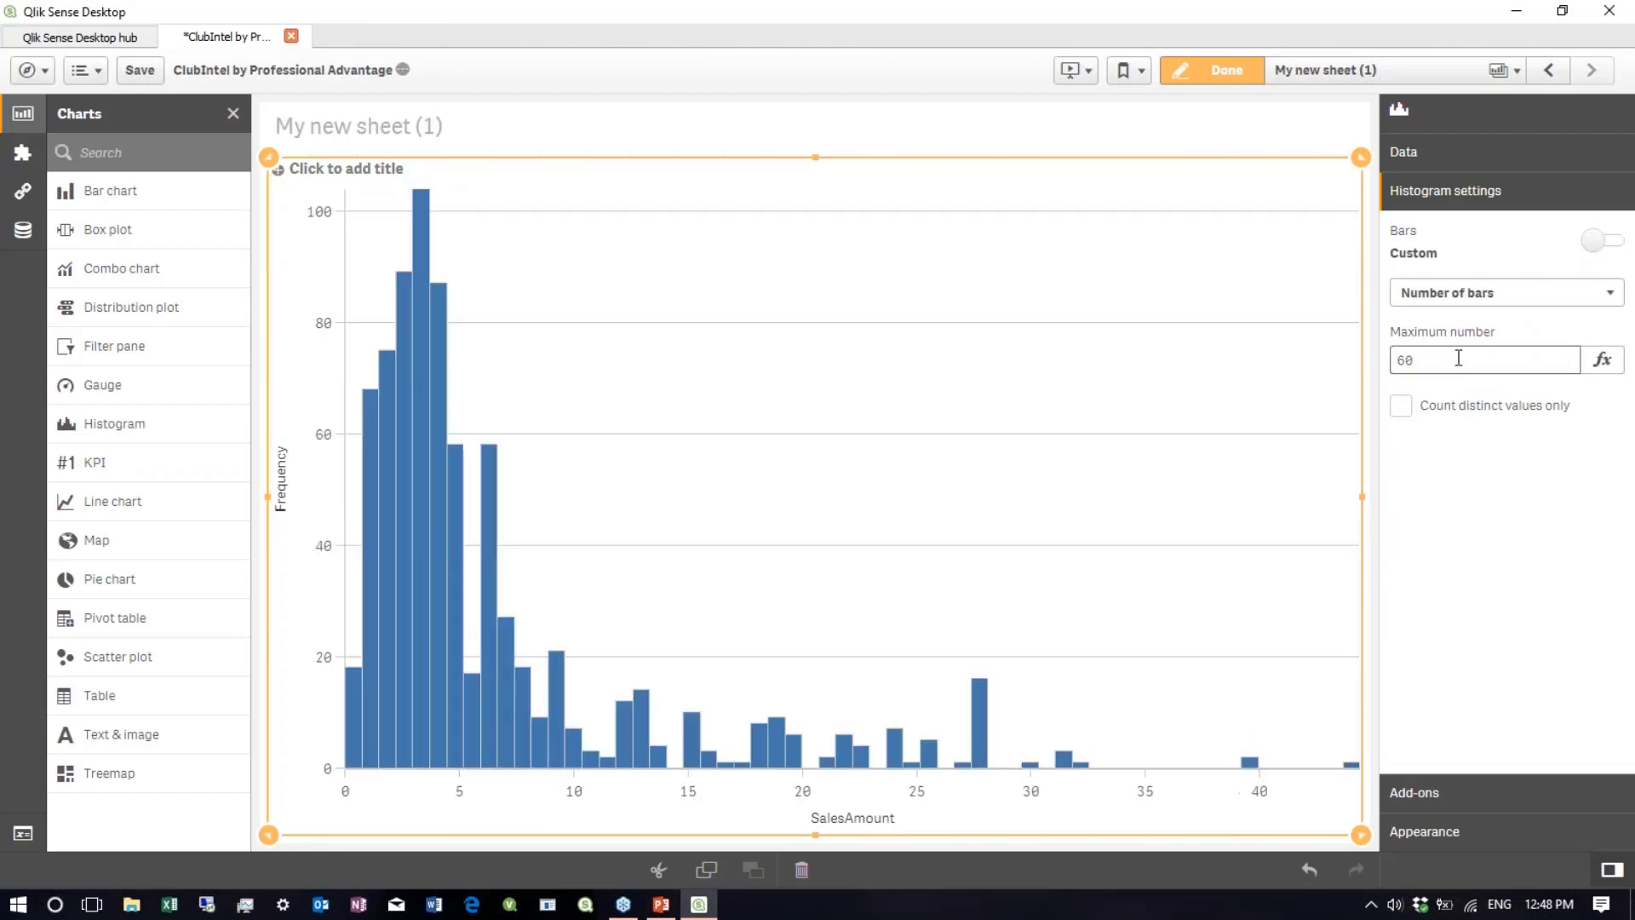
# - Set the histogram's maximum number of bars to 100 and finish editing the sheet
pyautogui.moveTo(1458, 358); pyautogui.dragTo(1390, 359)
pyautogui.write('100')
pyautogui.click(1519, 467)
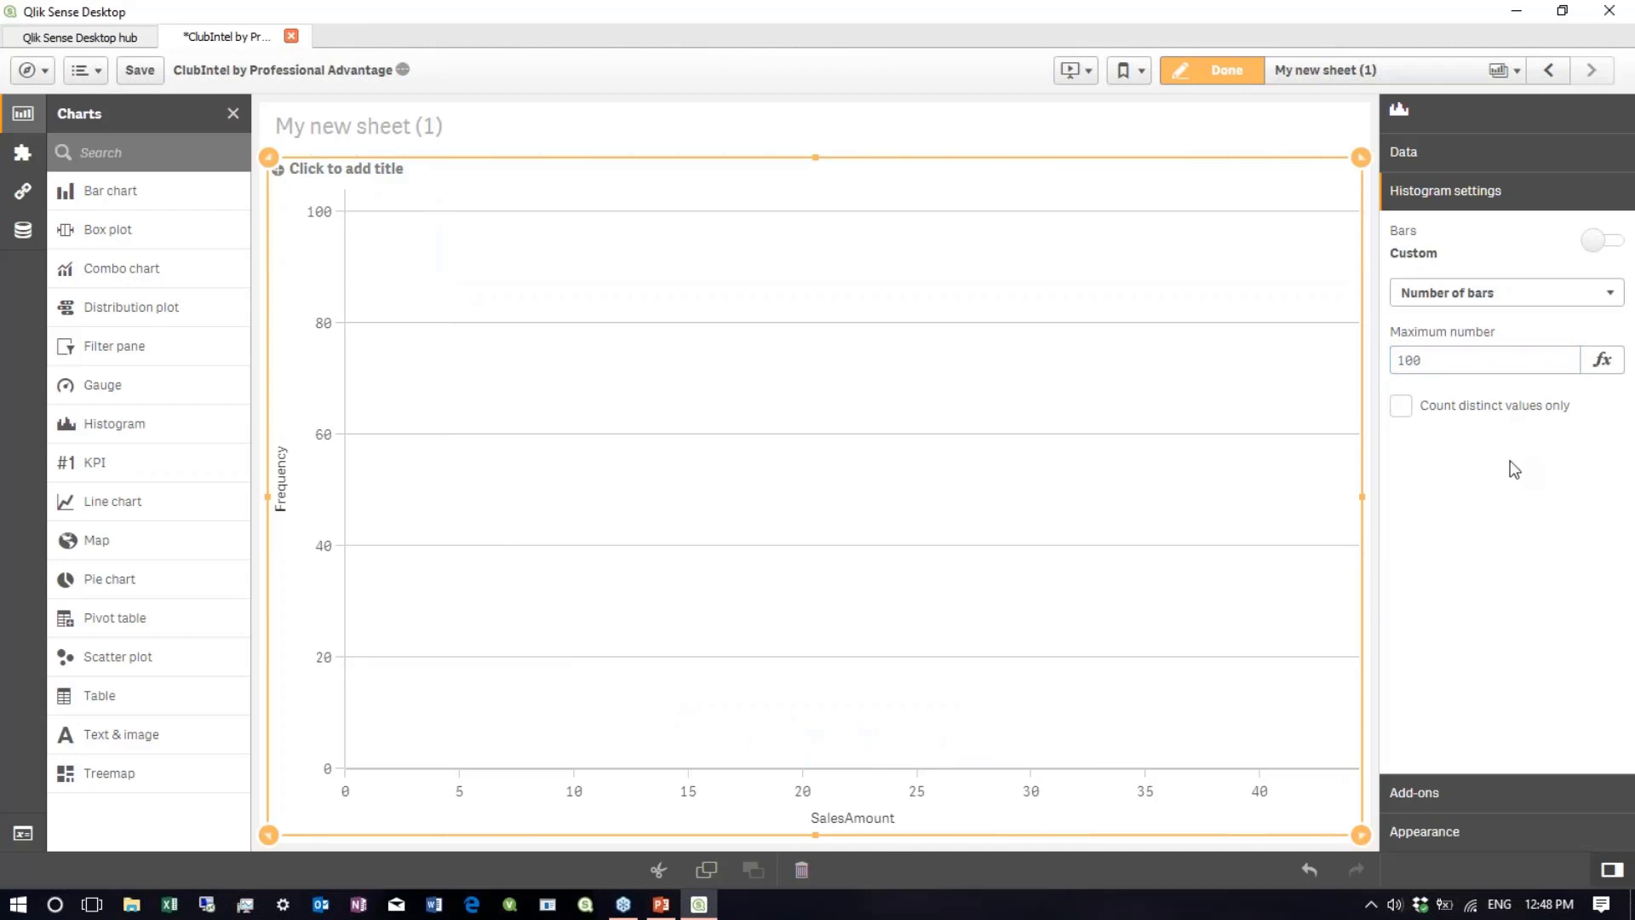
pyautogui.click(1227, 71)
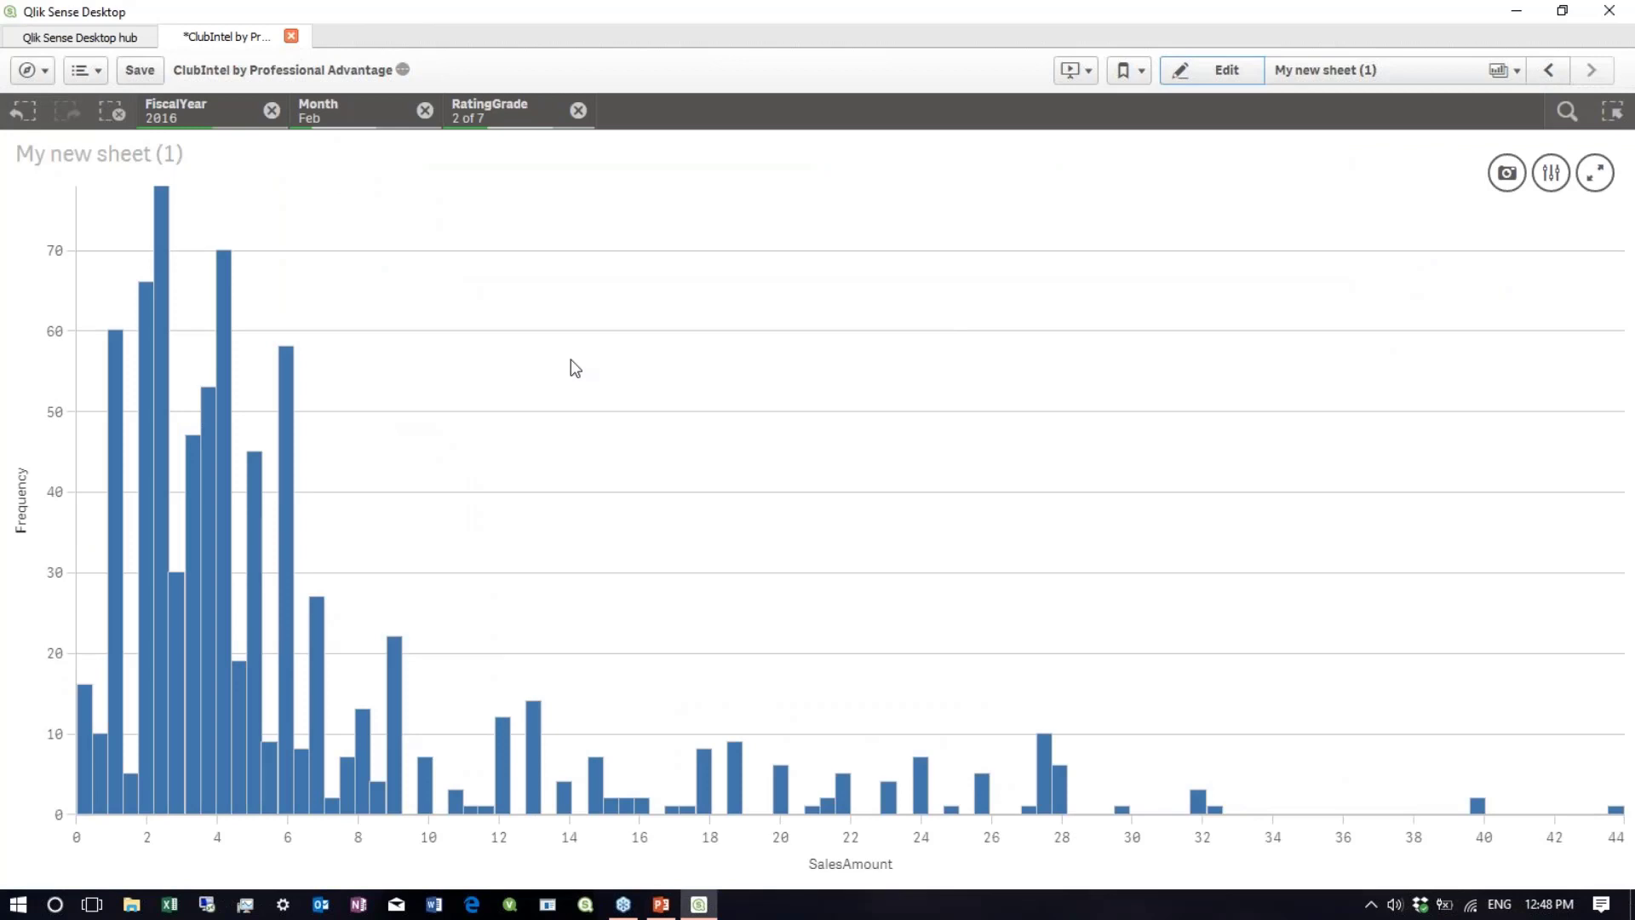
# - Open the Point of Sales Analysis sheet for editing and select its Sales by location bar chart
pyautogui.moveTo(157, 311)
pyautogui.moveTo(136, 784)
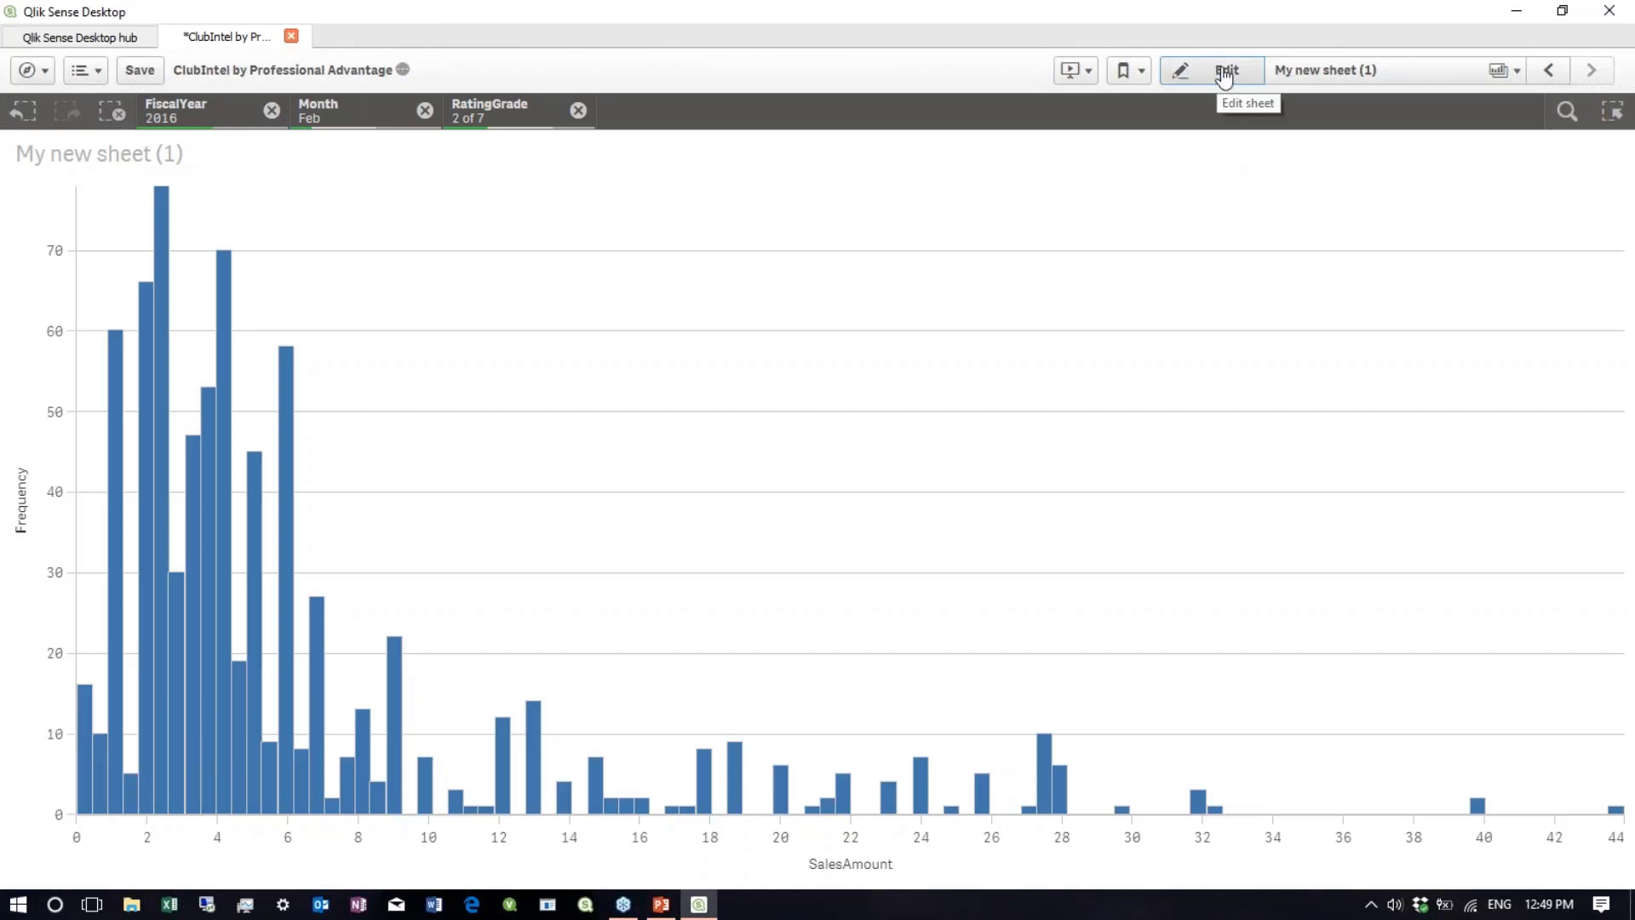
pyautogui.click(1318, 70)
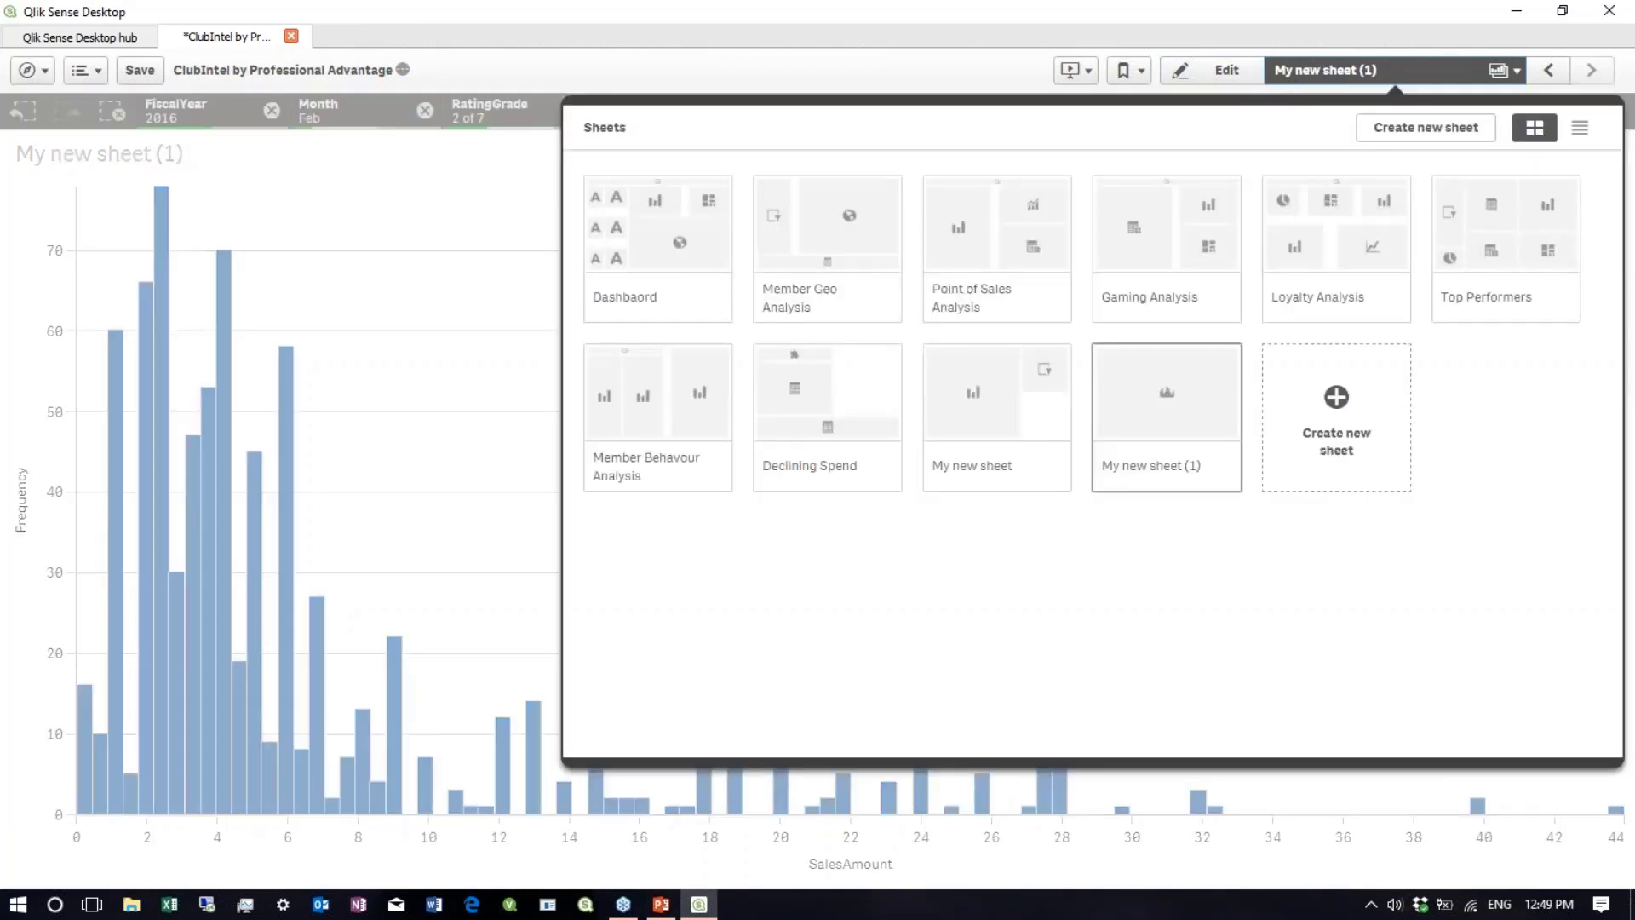
pyautogui.click(982, 230)
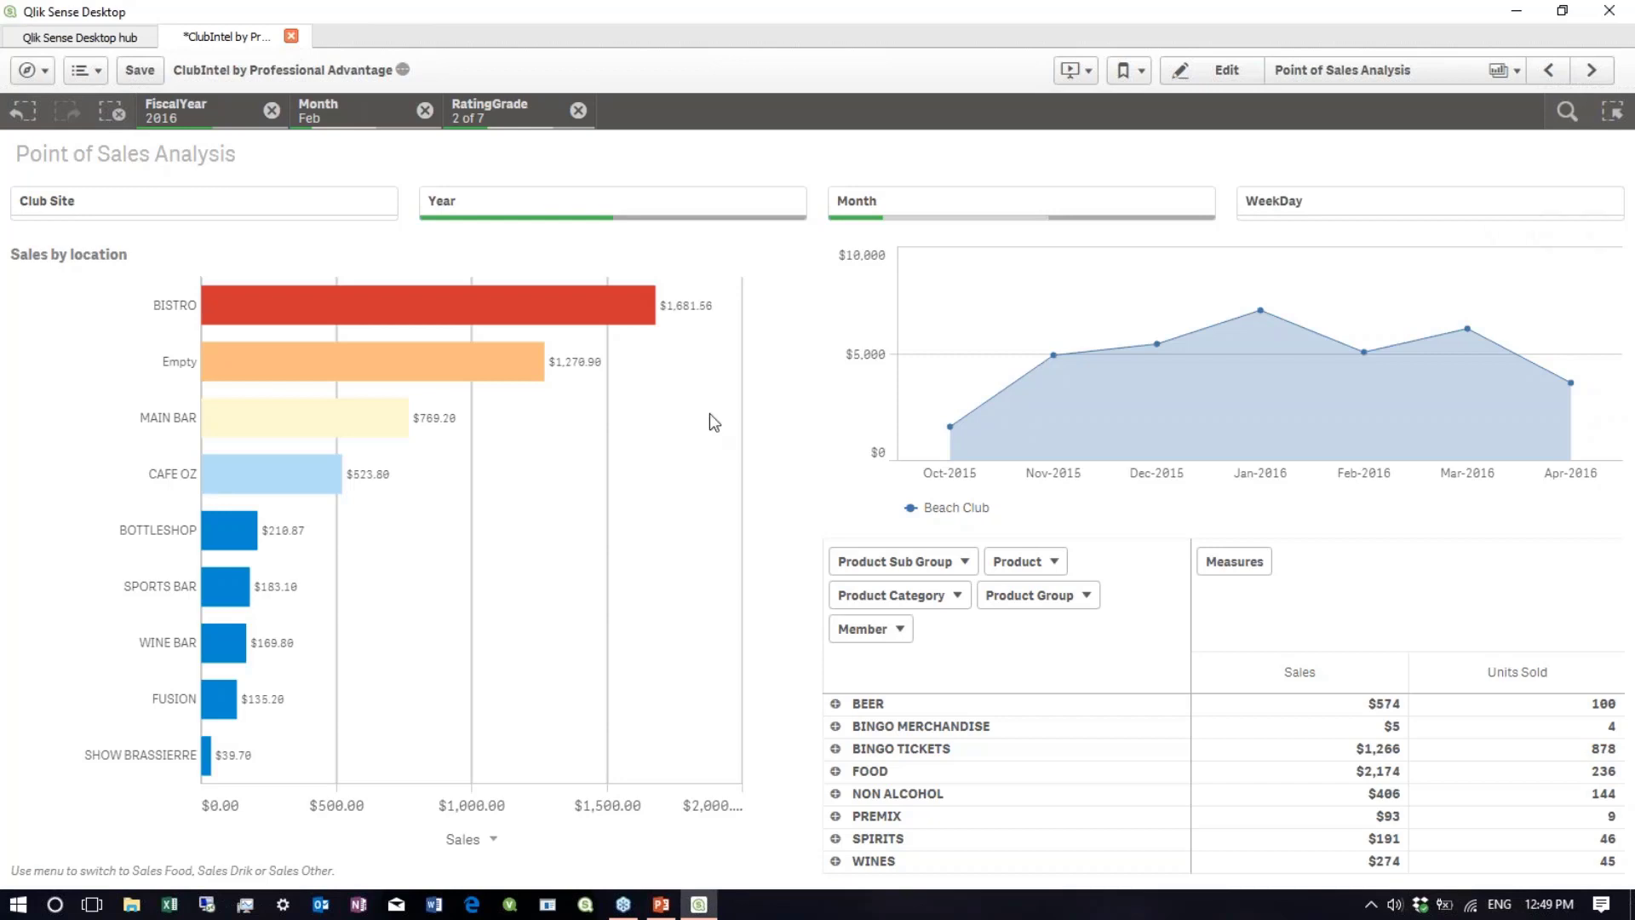
pyautogui.click(1225, 76)
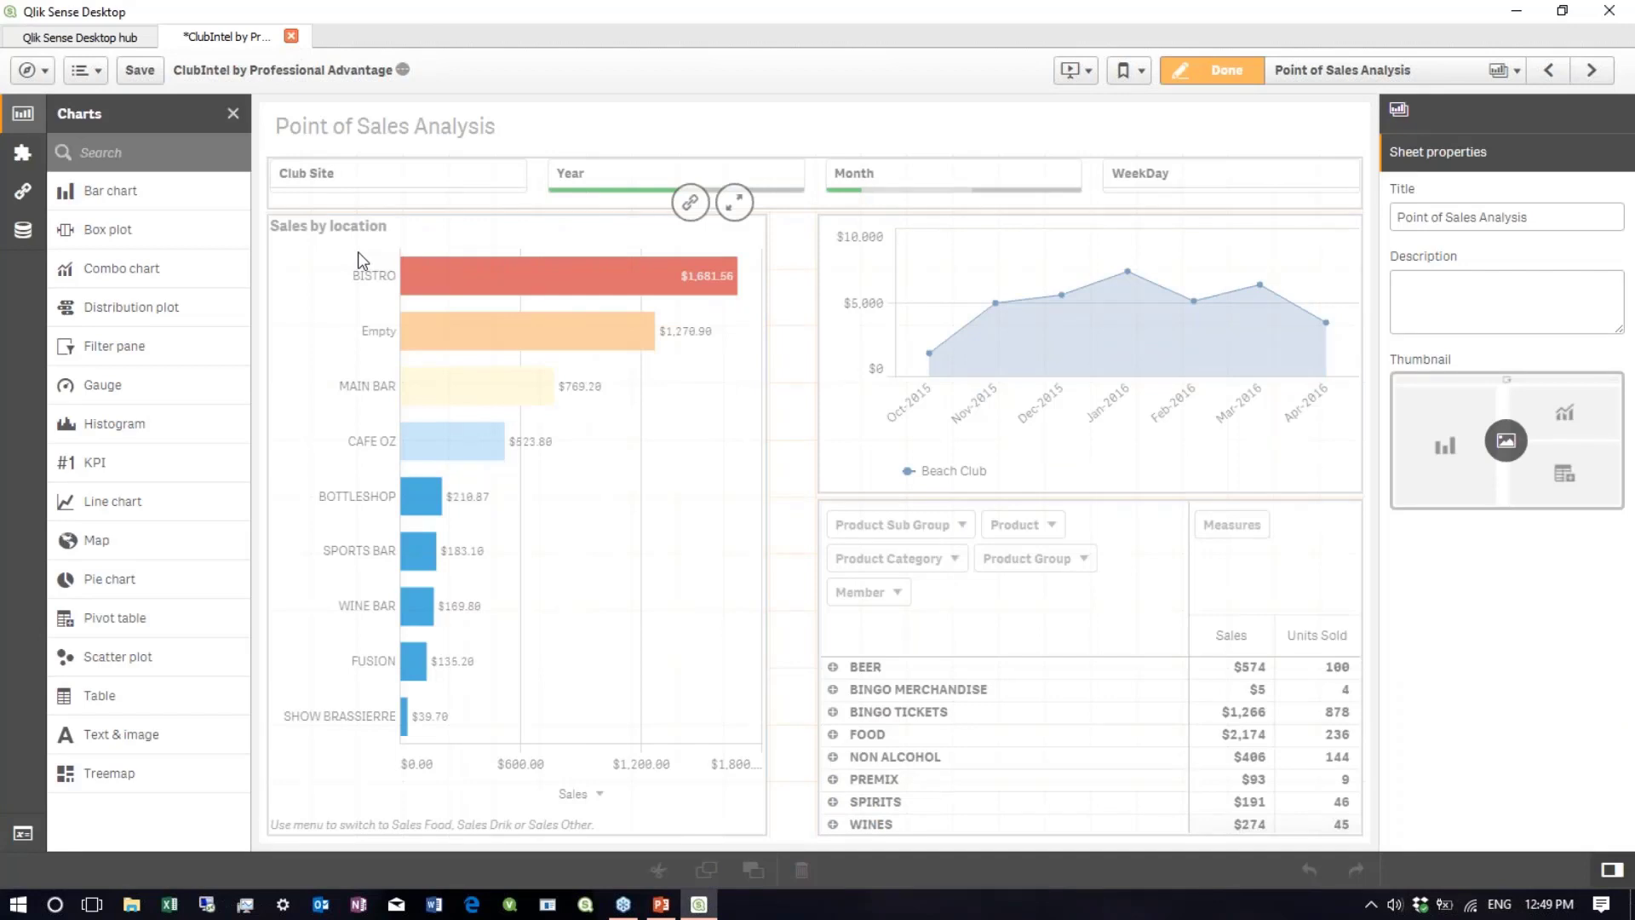
pyautogui.click(530, 247)
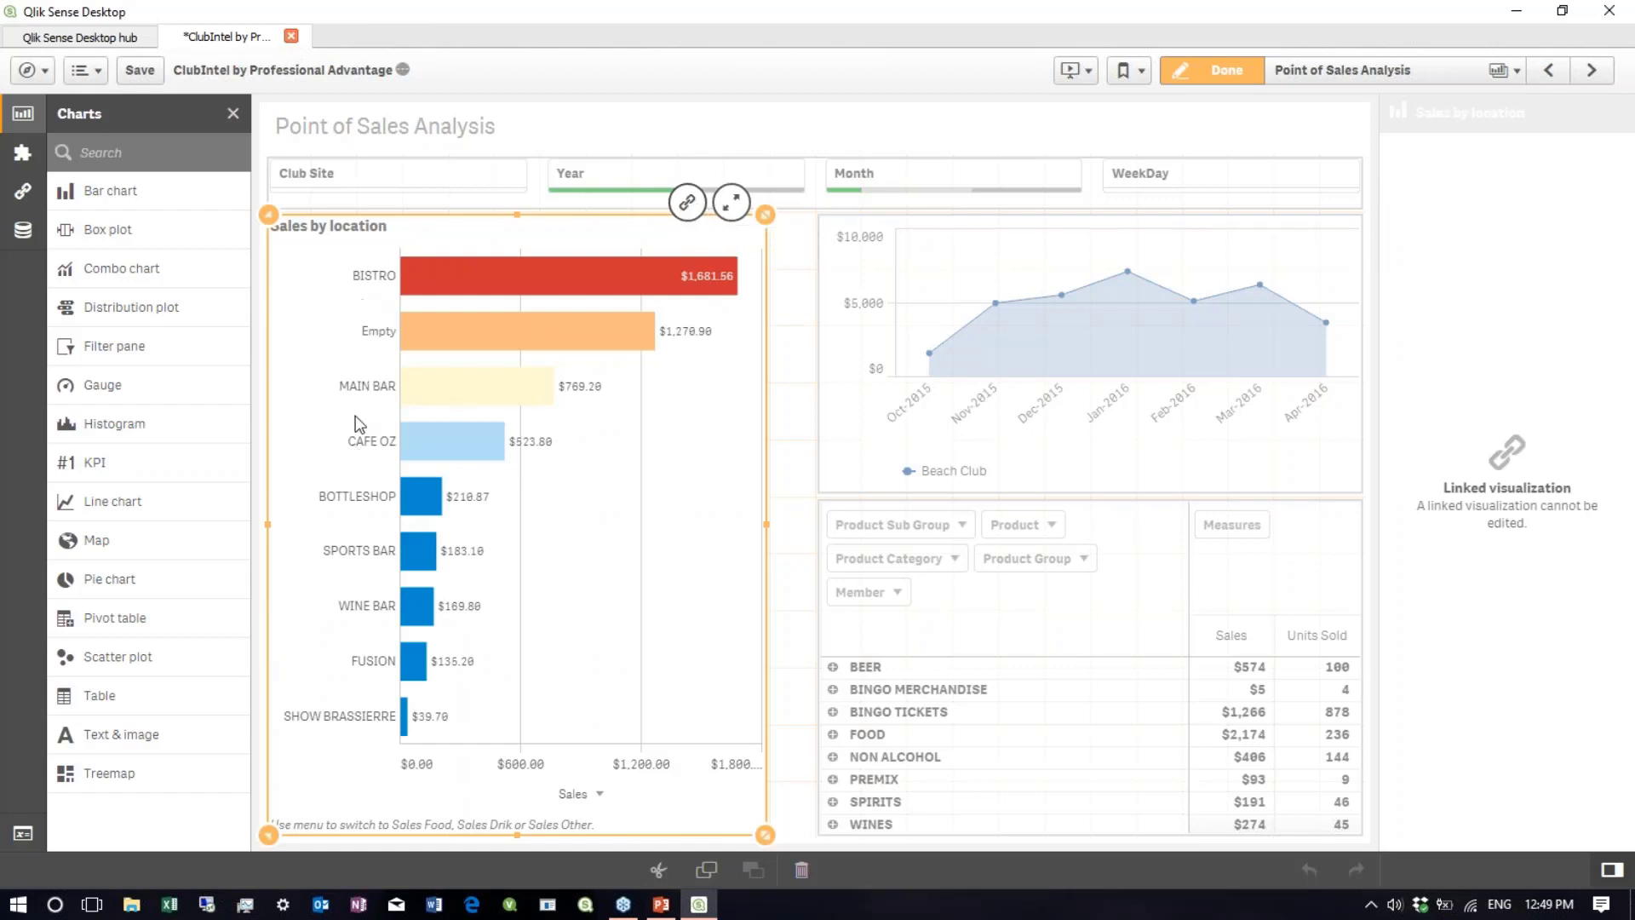
# - Open the master dimension Till Location for editing
pyautogui.click(23, 191)
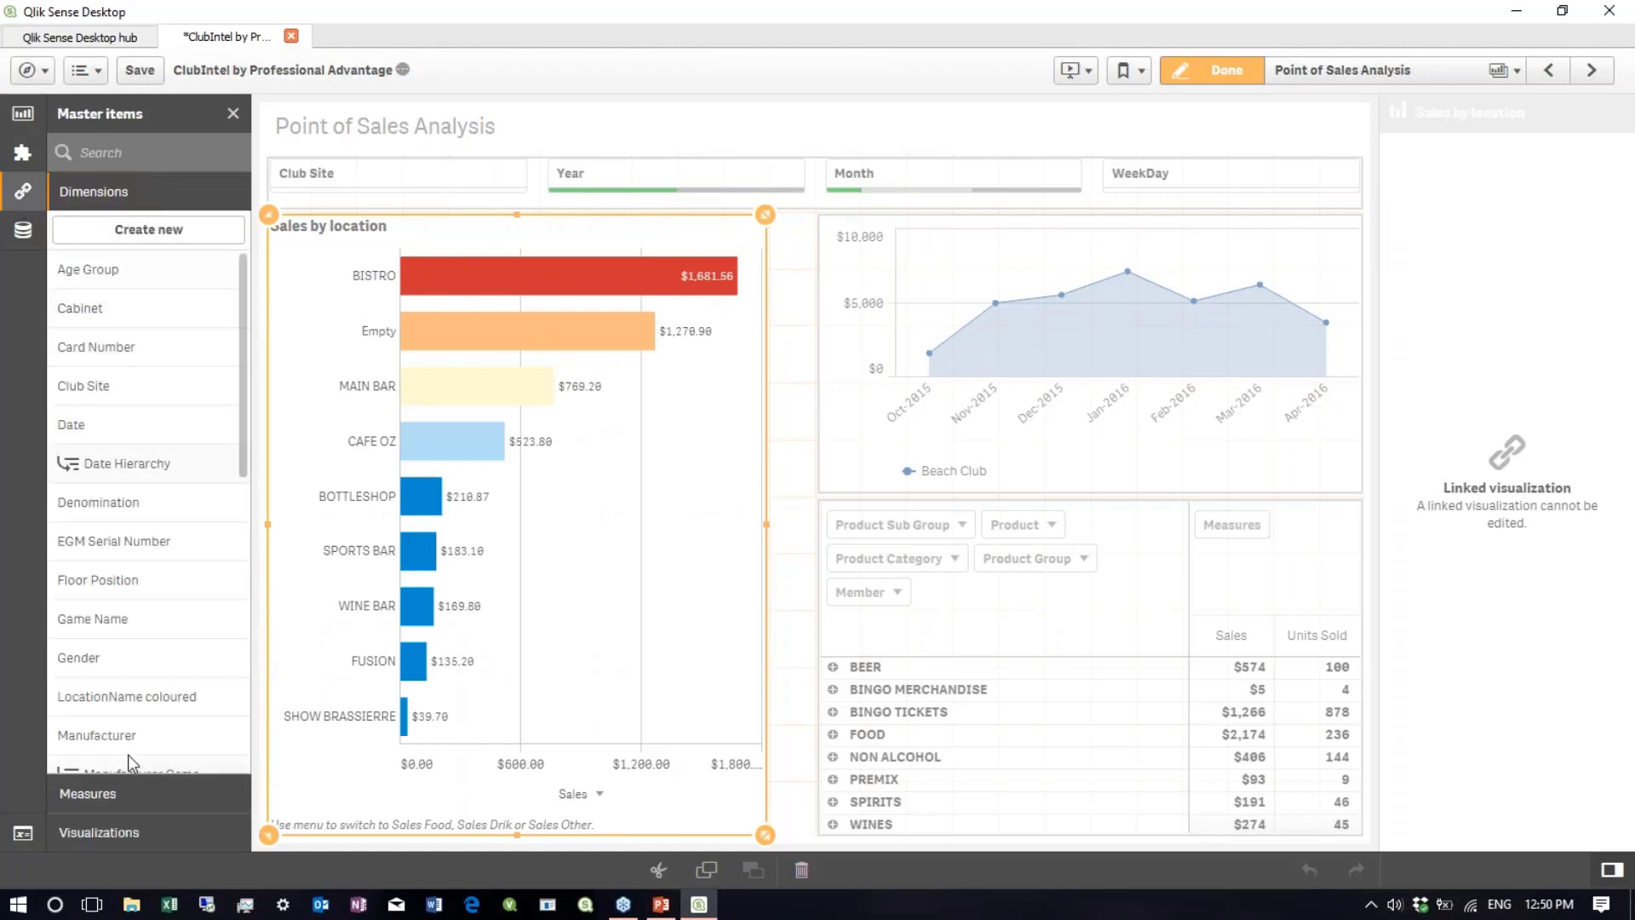
pyautogui.scroll(-8, 123, 714)
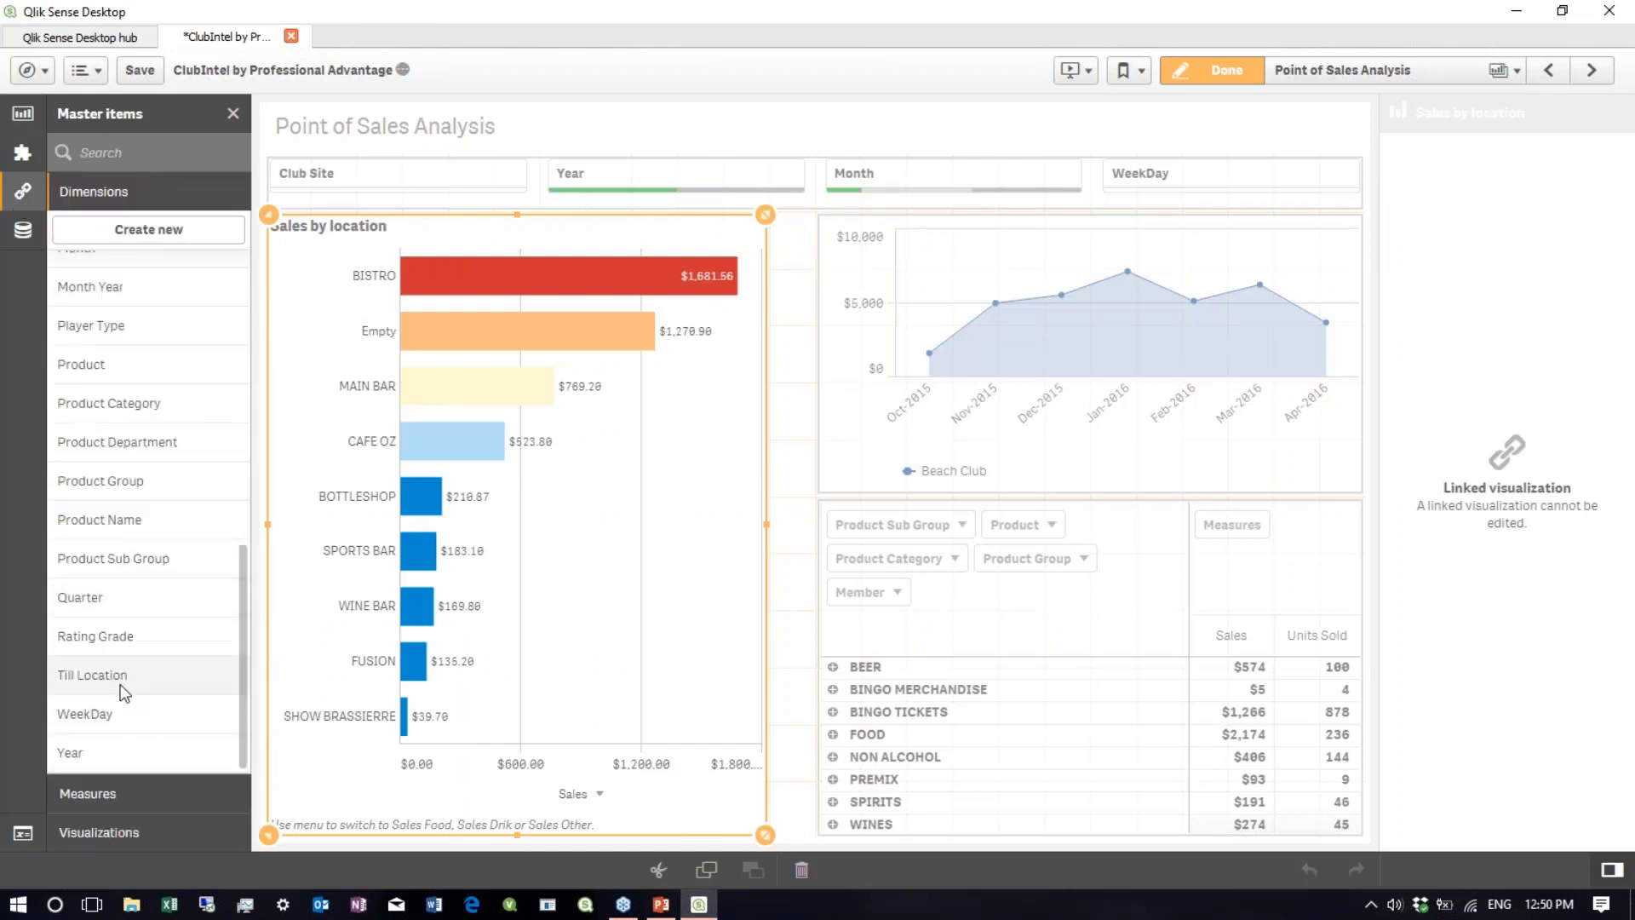
pyautogui.click(122, 677)
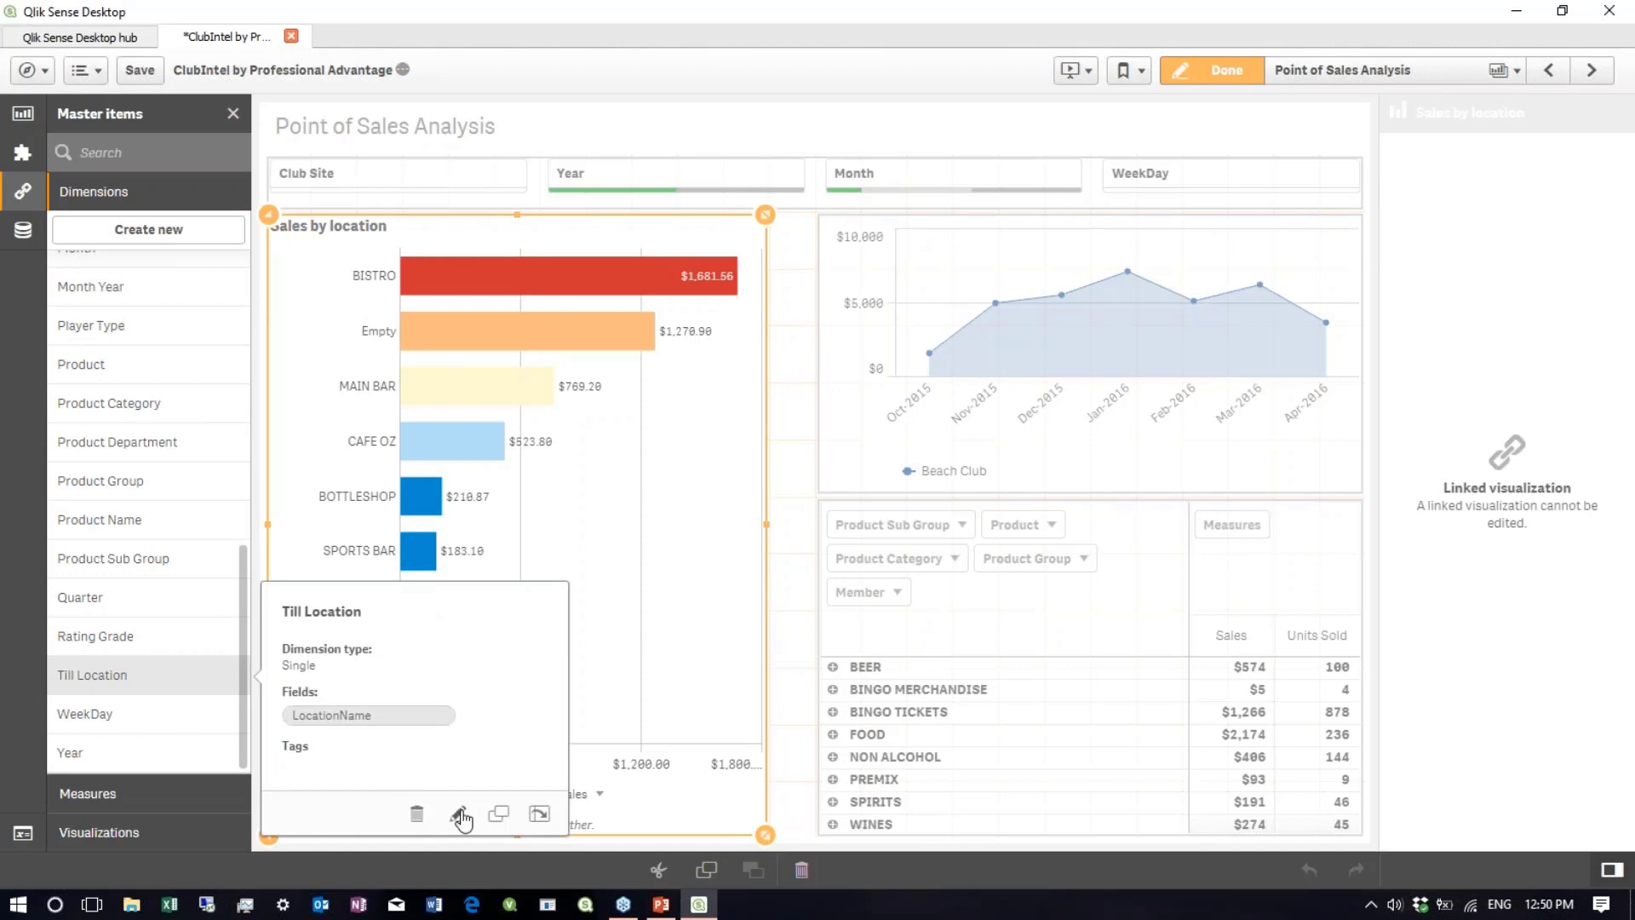
pyautogui.click(459, 815)
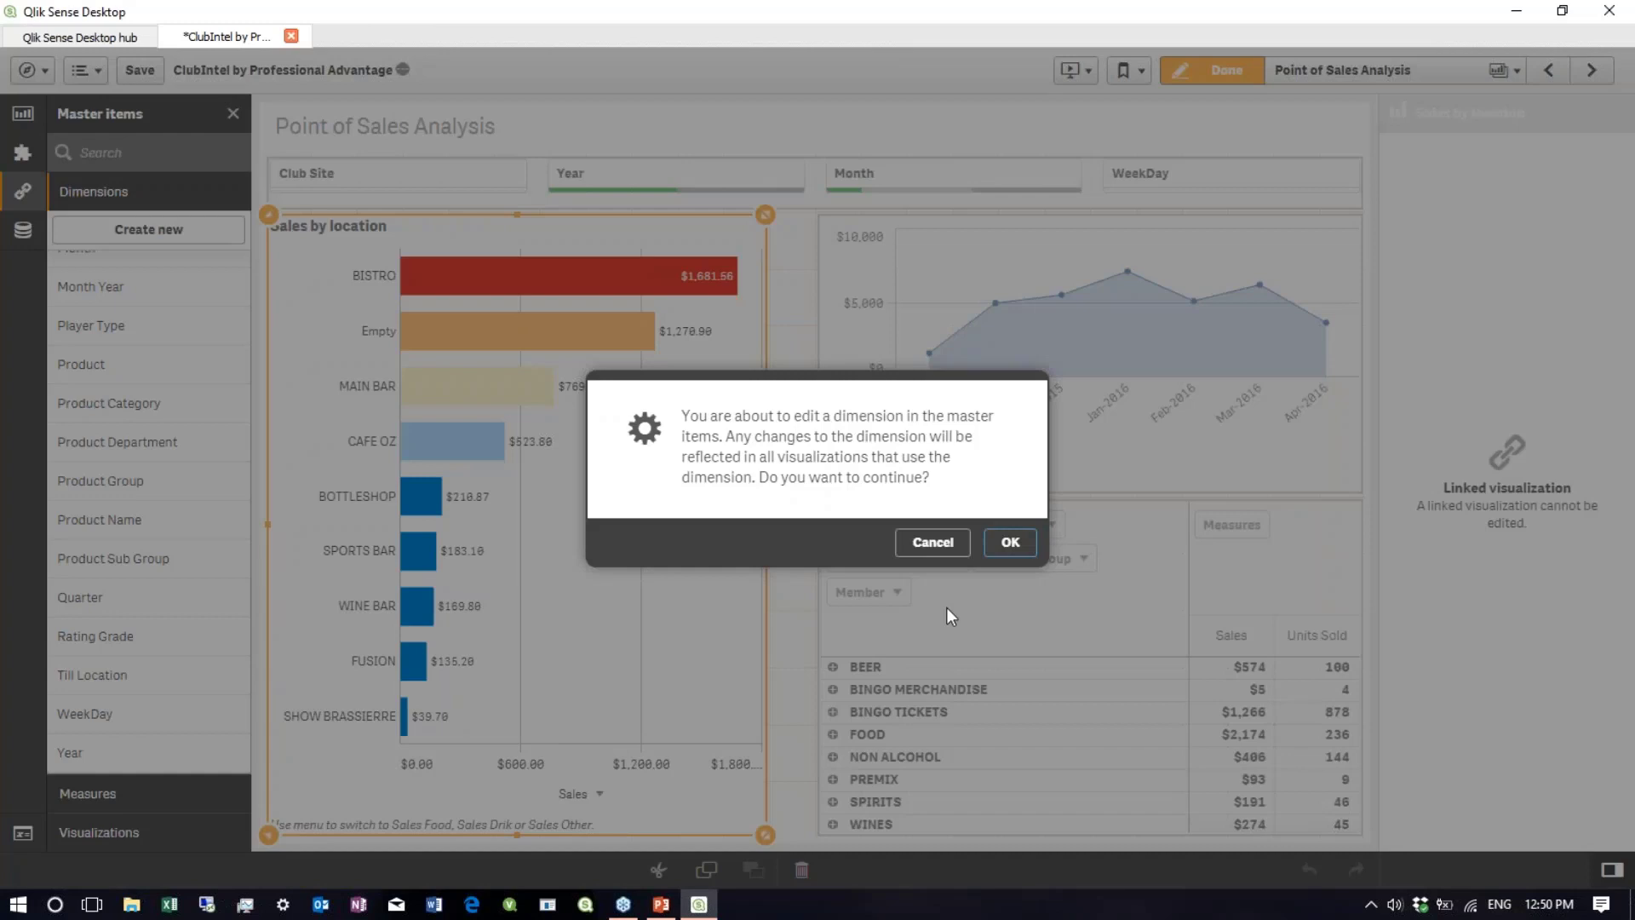
pyautogui.click(1011, 542)
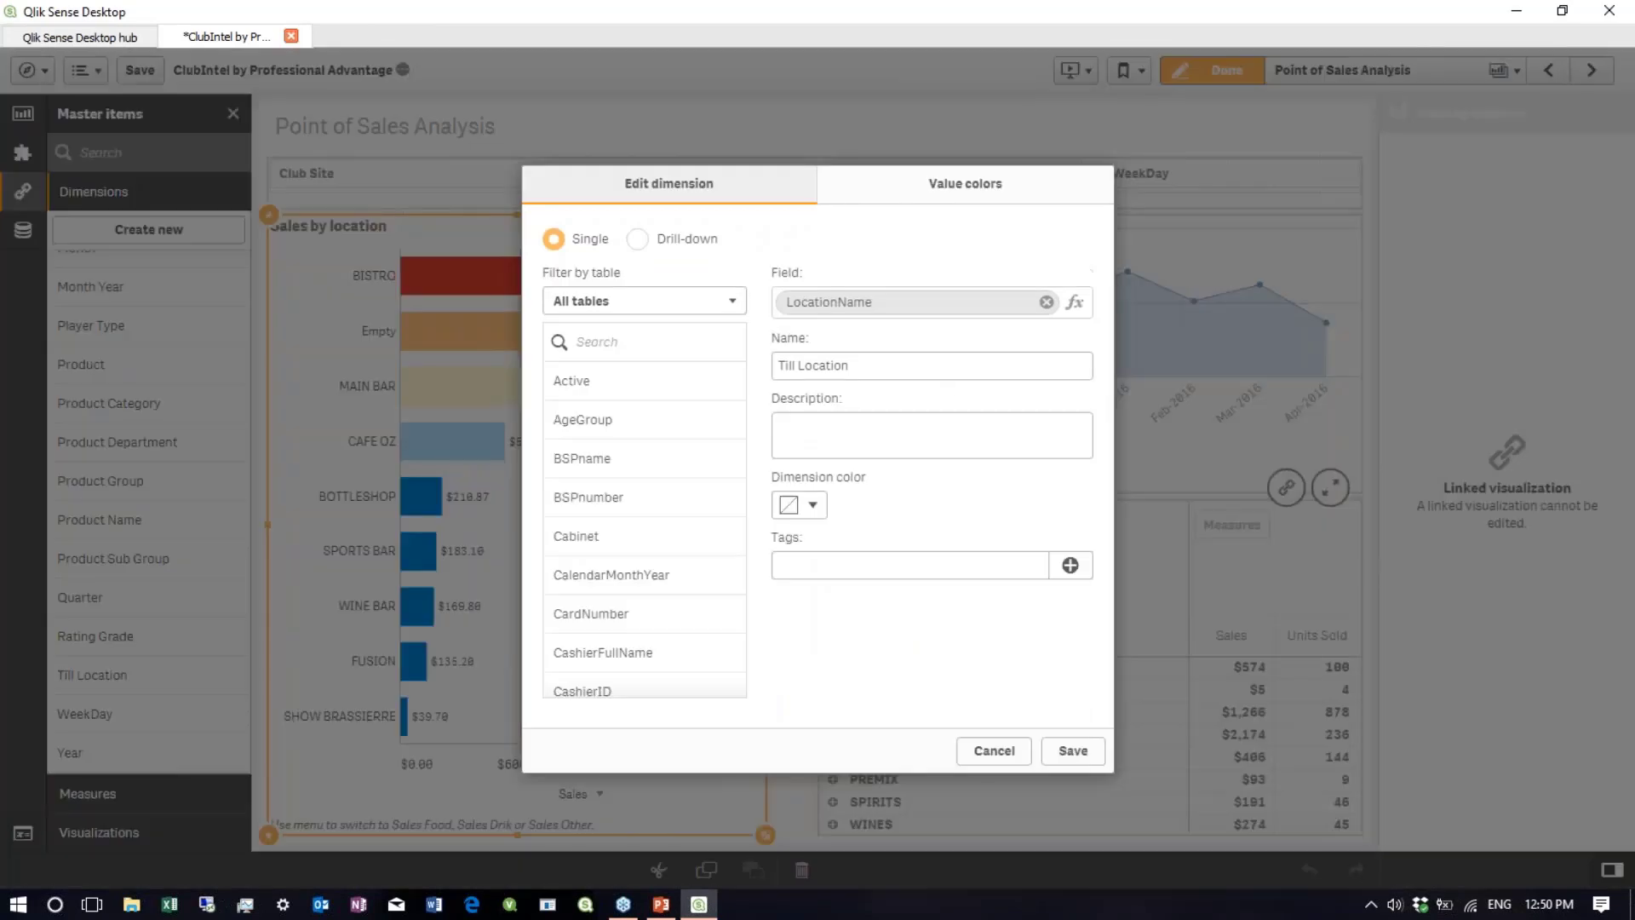
# - Fill the Till Location value colors with the 100 colors scheme
pyautogui.click(933, 194)
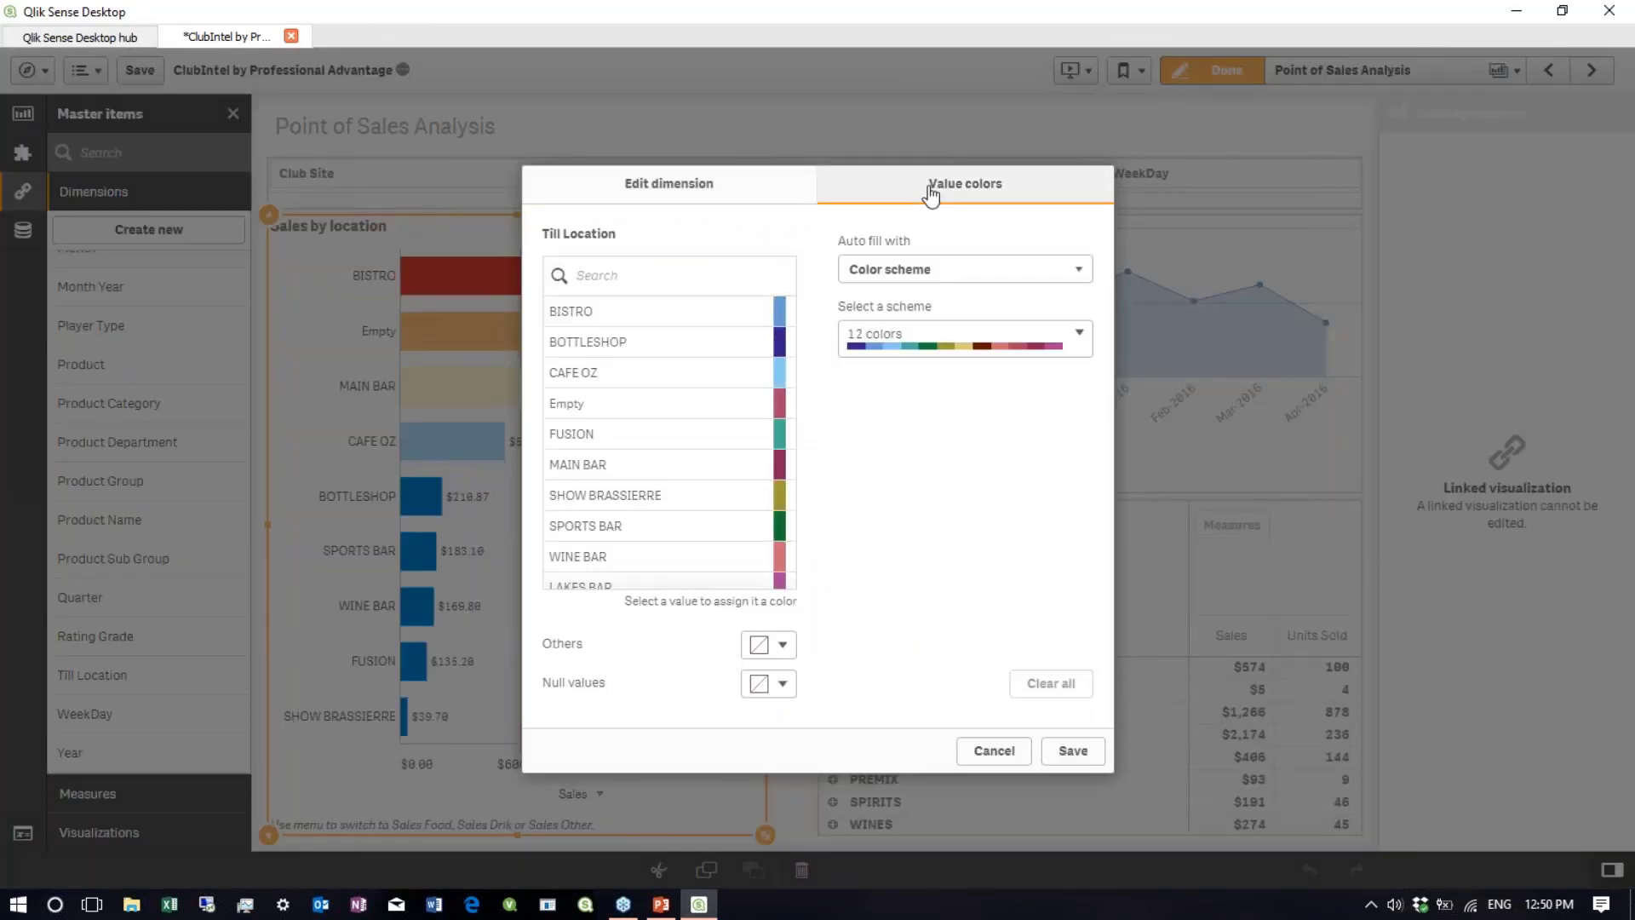
pyautogui.click(940, 345)
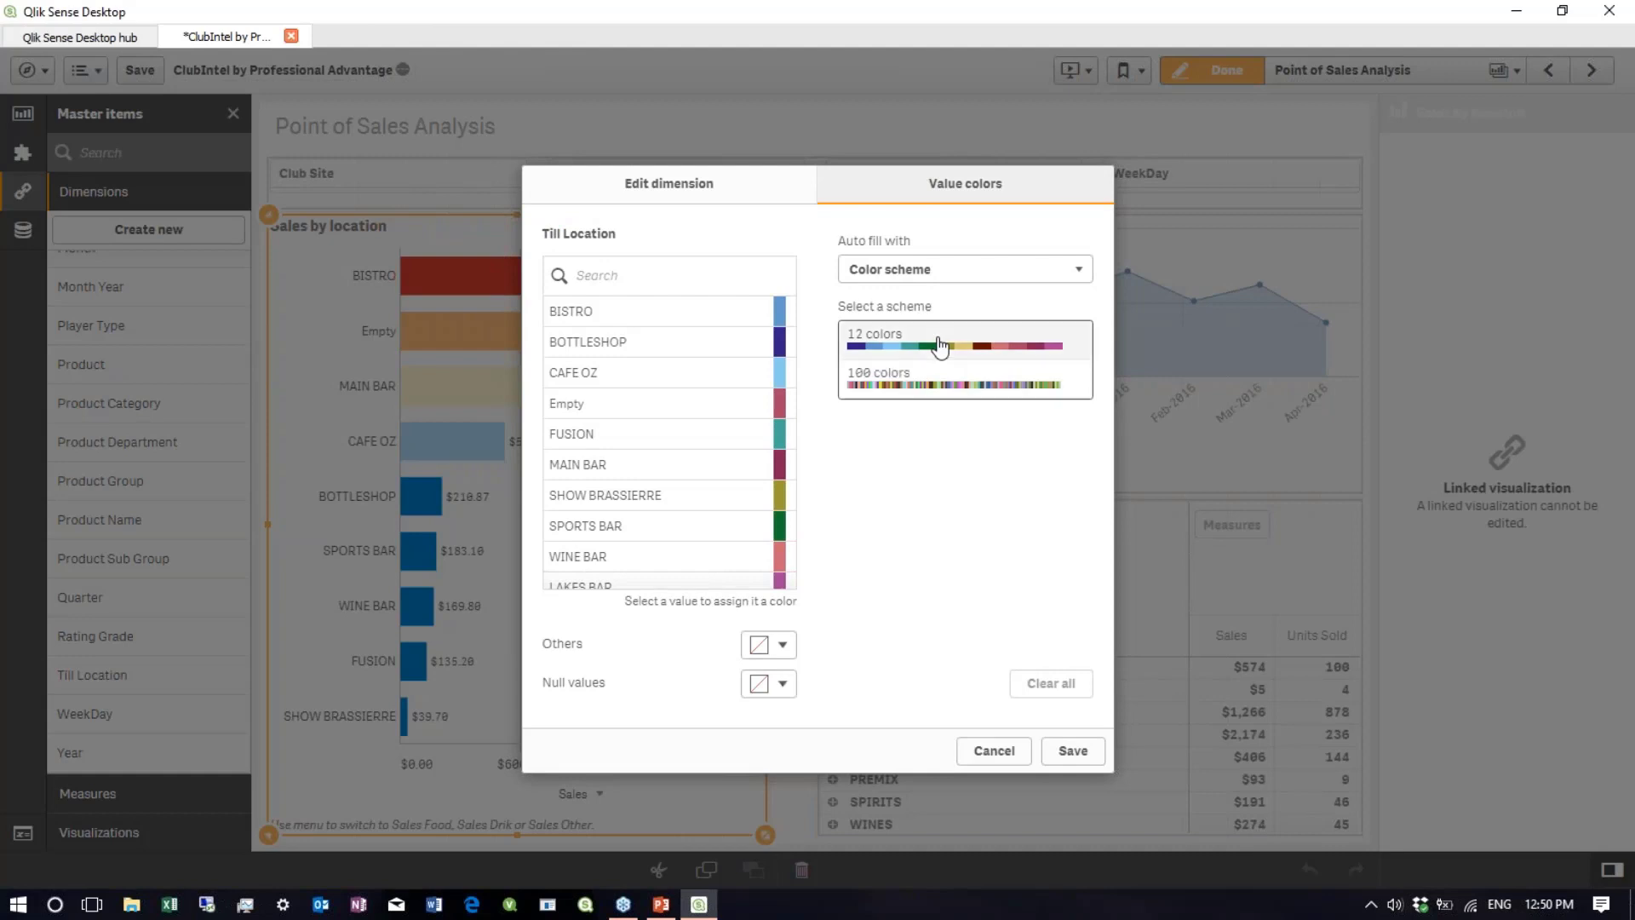
pyautogui.click(911, 379)
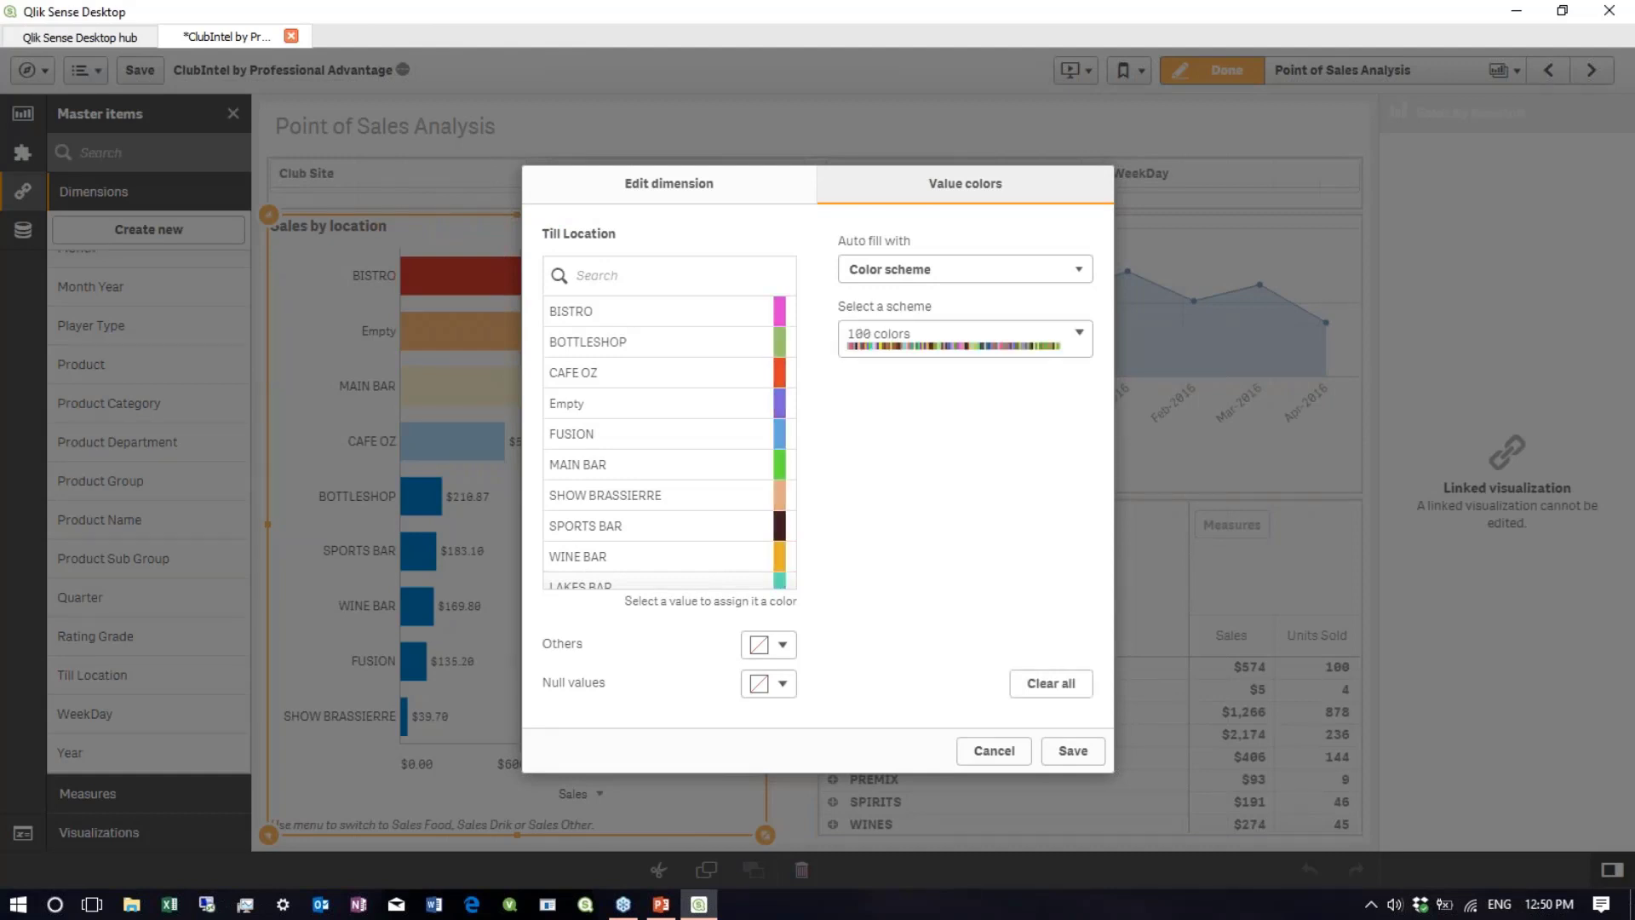
pyautogui.click(942, 273)
pyautogui.click(946, 274)
# - Assign custom colors to the values BISTRO (blue) and BOTTLESHOP (green), save the dimension and finish editing the sheet
pyautogui.click(606, 317)
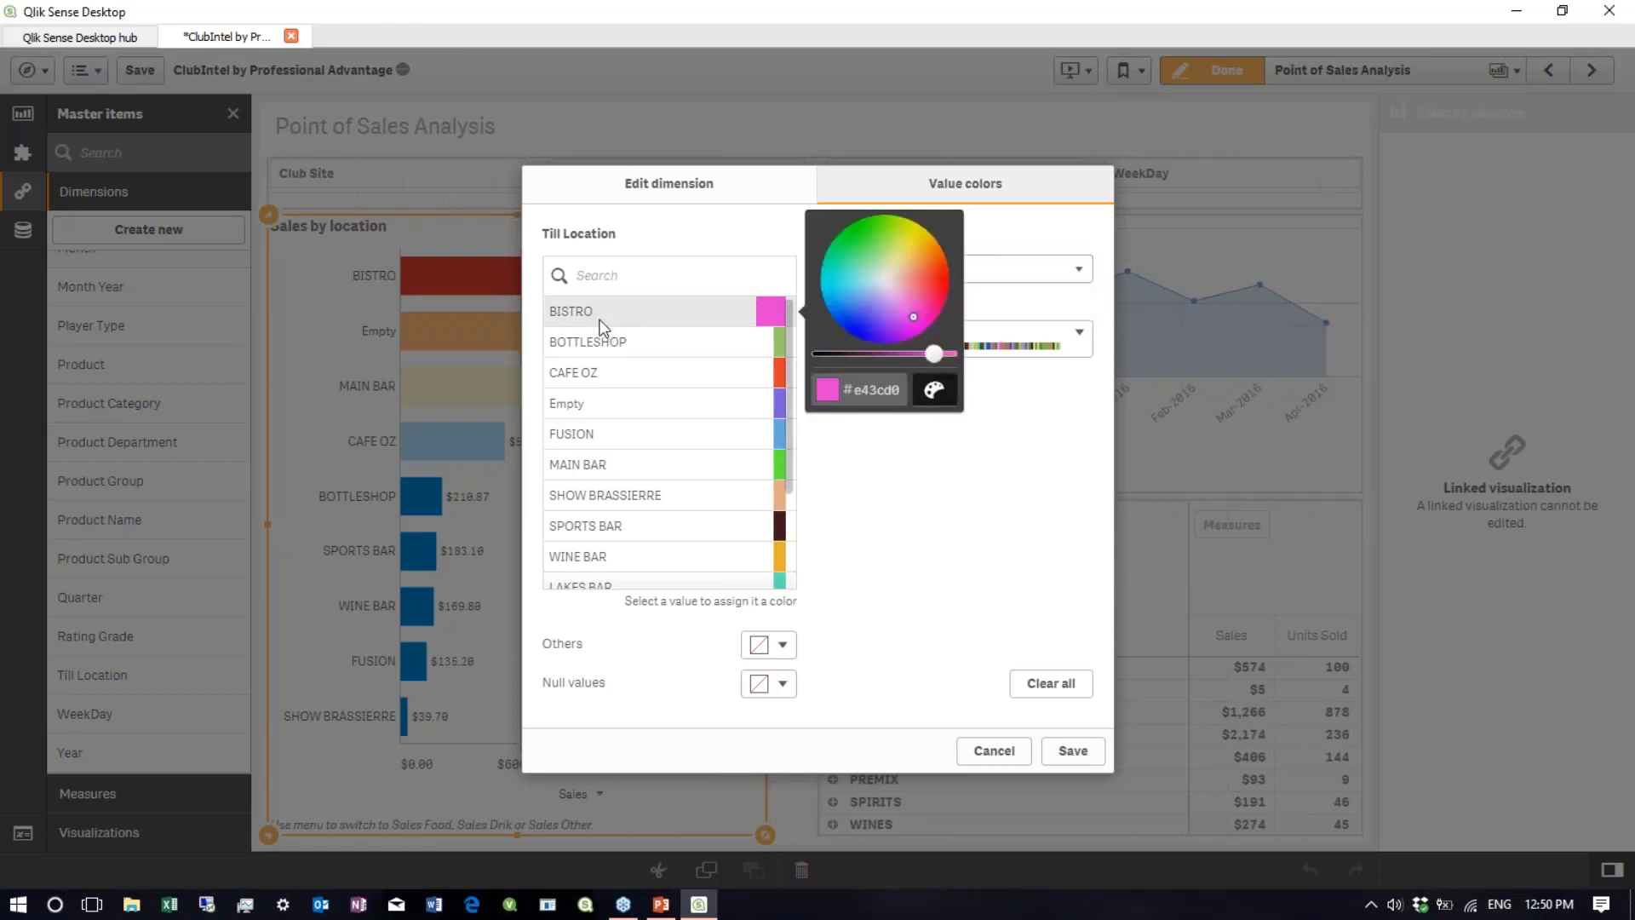
pyautogui.moveTo(916, 322)
pyautogui.mouseDown()
pyautogui.moveTo(940, 273)
pyautogui.moveTo(854, 326)
pyautogui.moveTo(874, 283)
pyautogui.mouseUp()
pyautogui.click(732, 343)
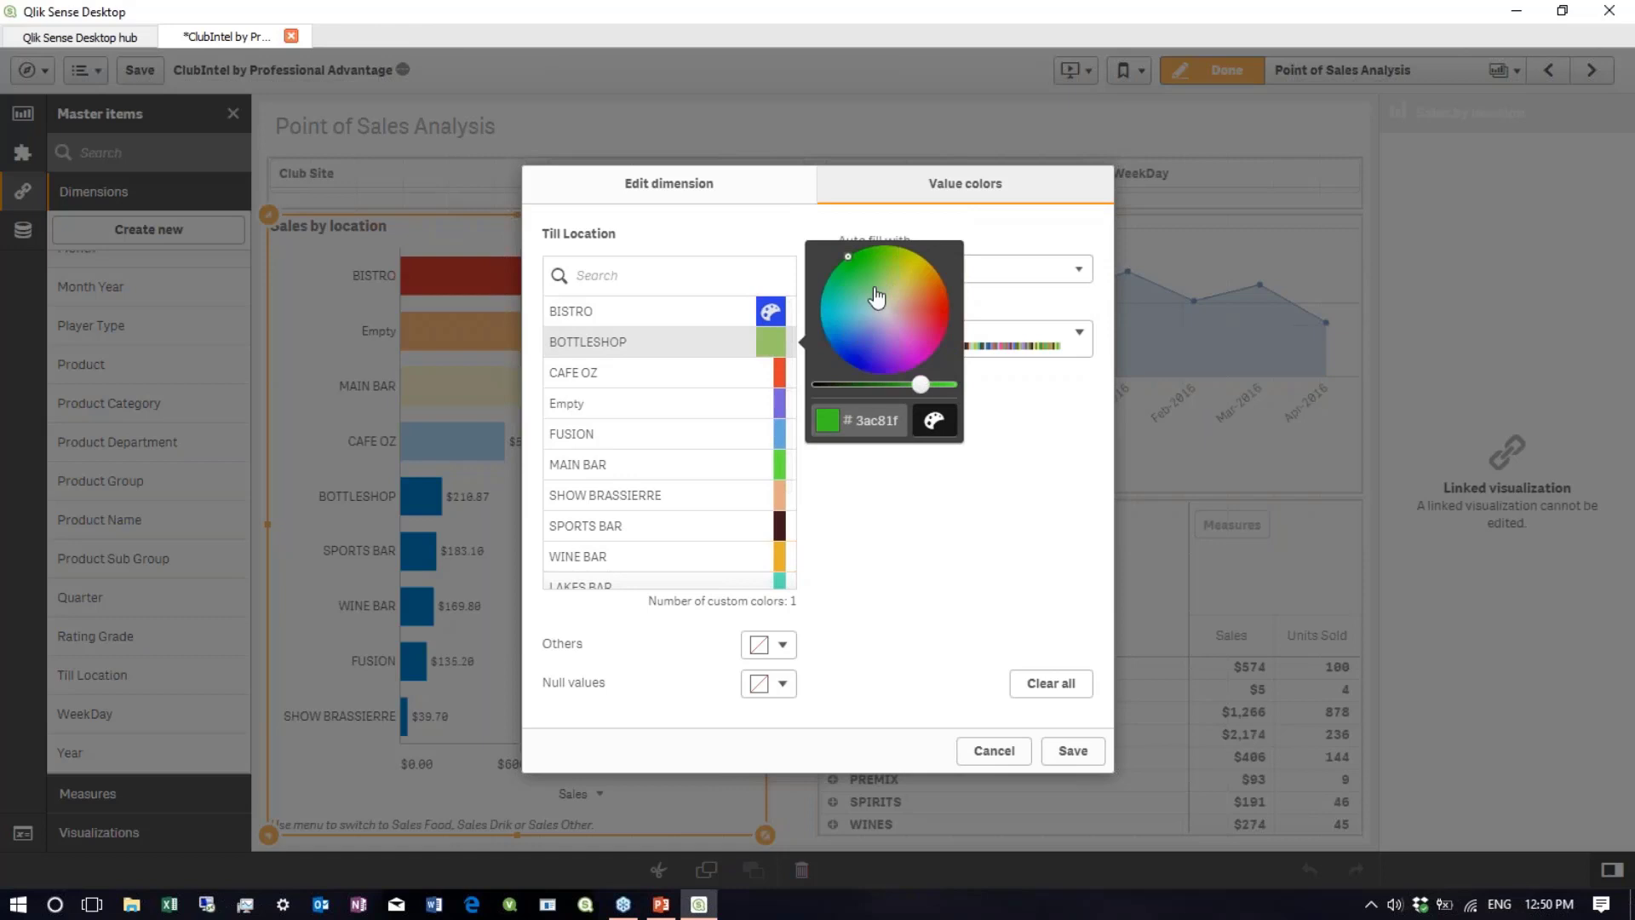
pyautogui.click(898, 570)
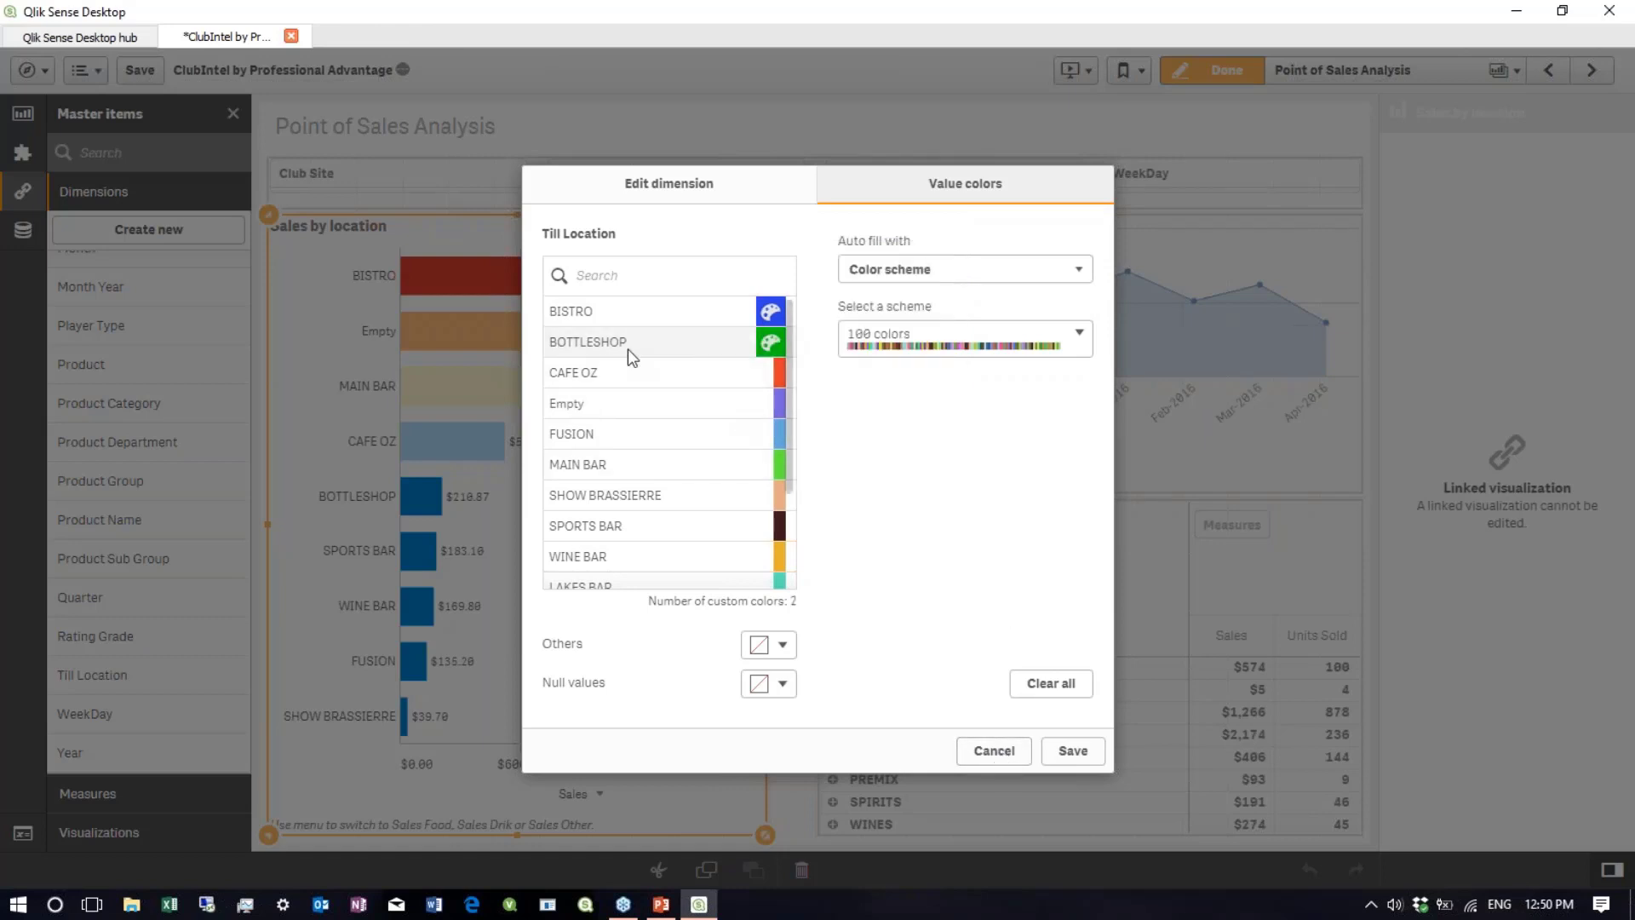
pyautogui.click(1070, 759)
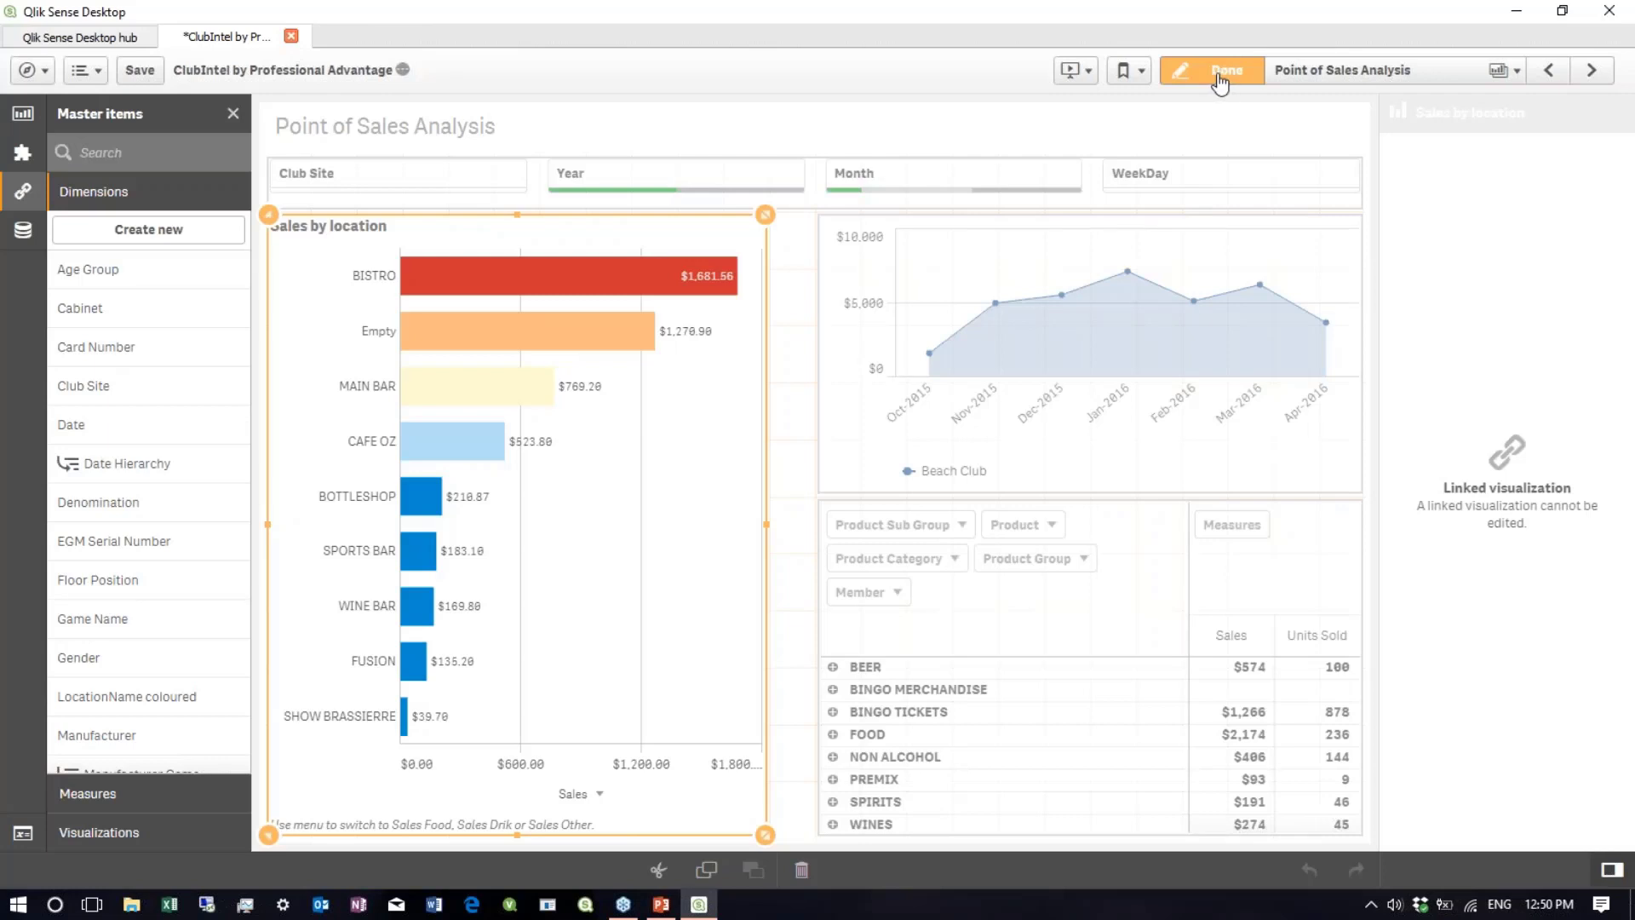
pyautogui.click(1220, 75)
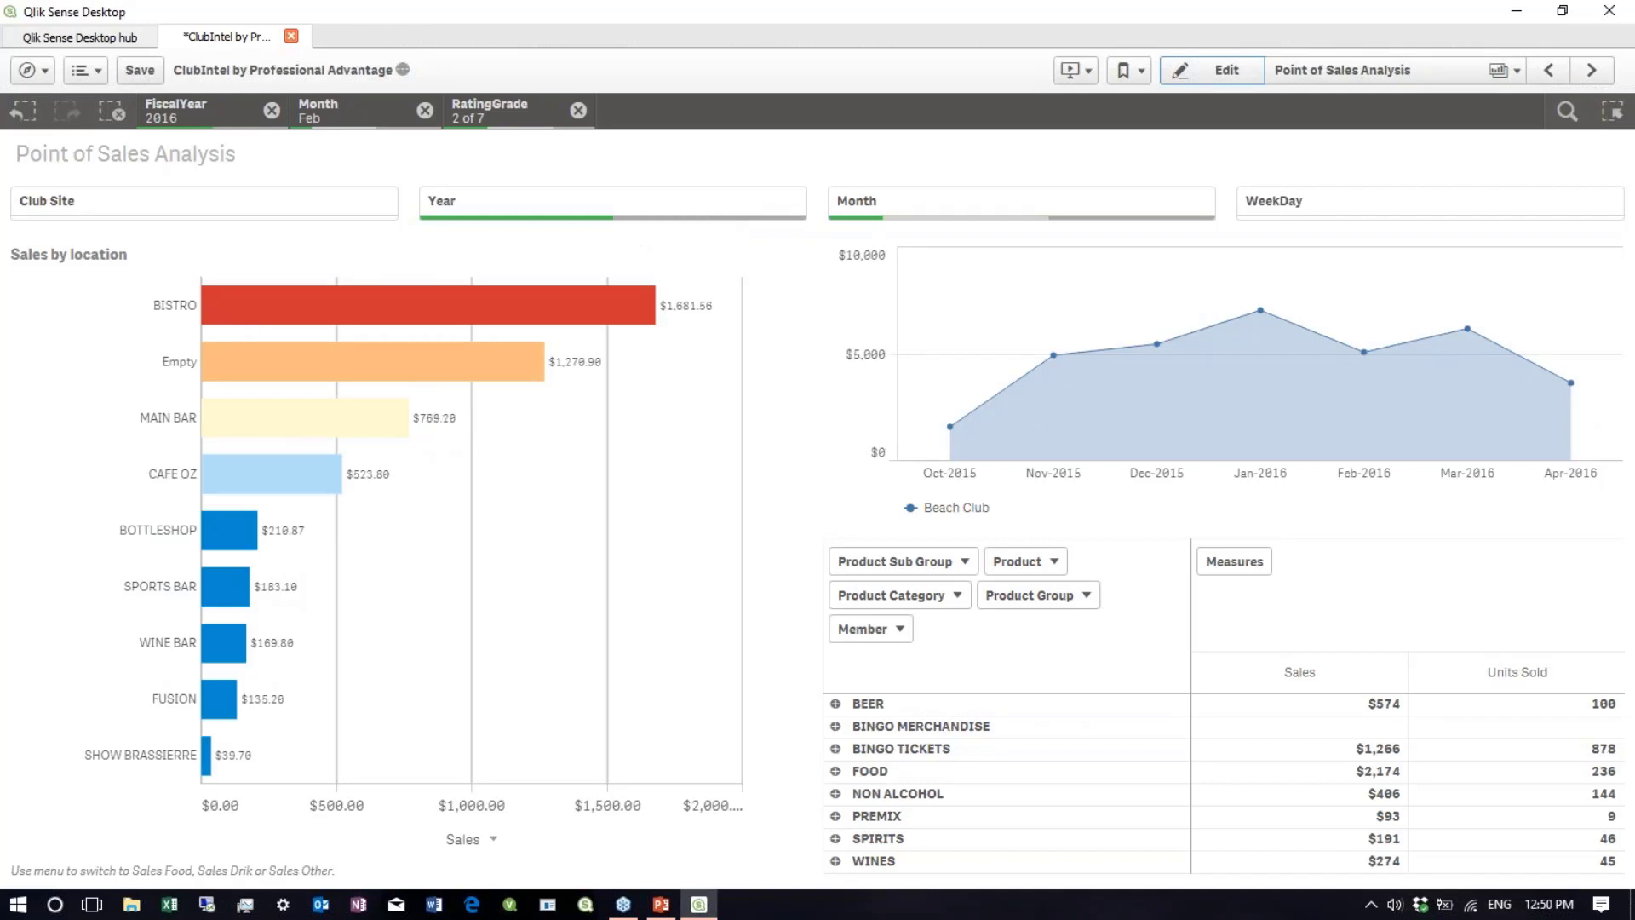
# - Reopen the sheet for editing and open the master visualization Sales by location for editing
pyautogui.click(1189, 88)
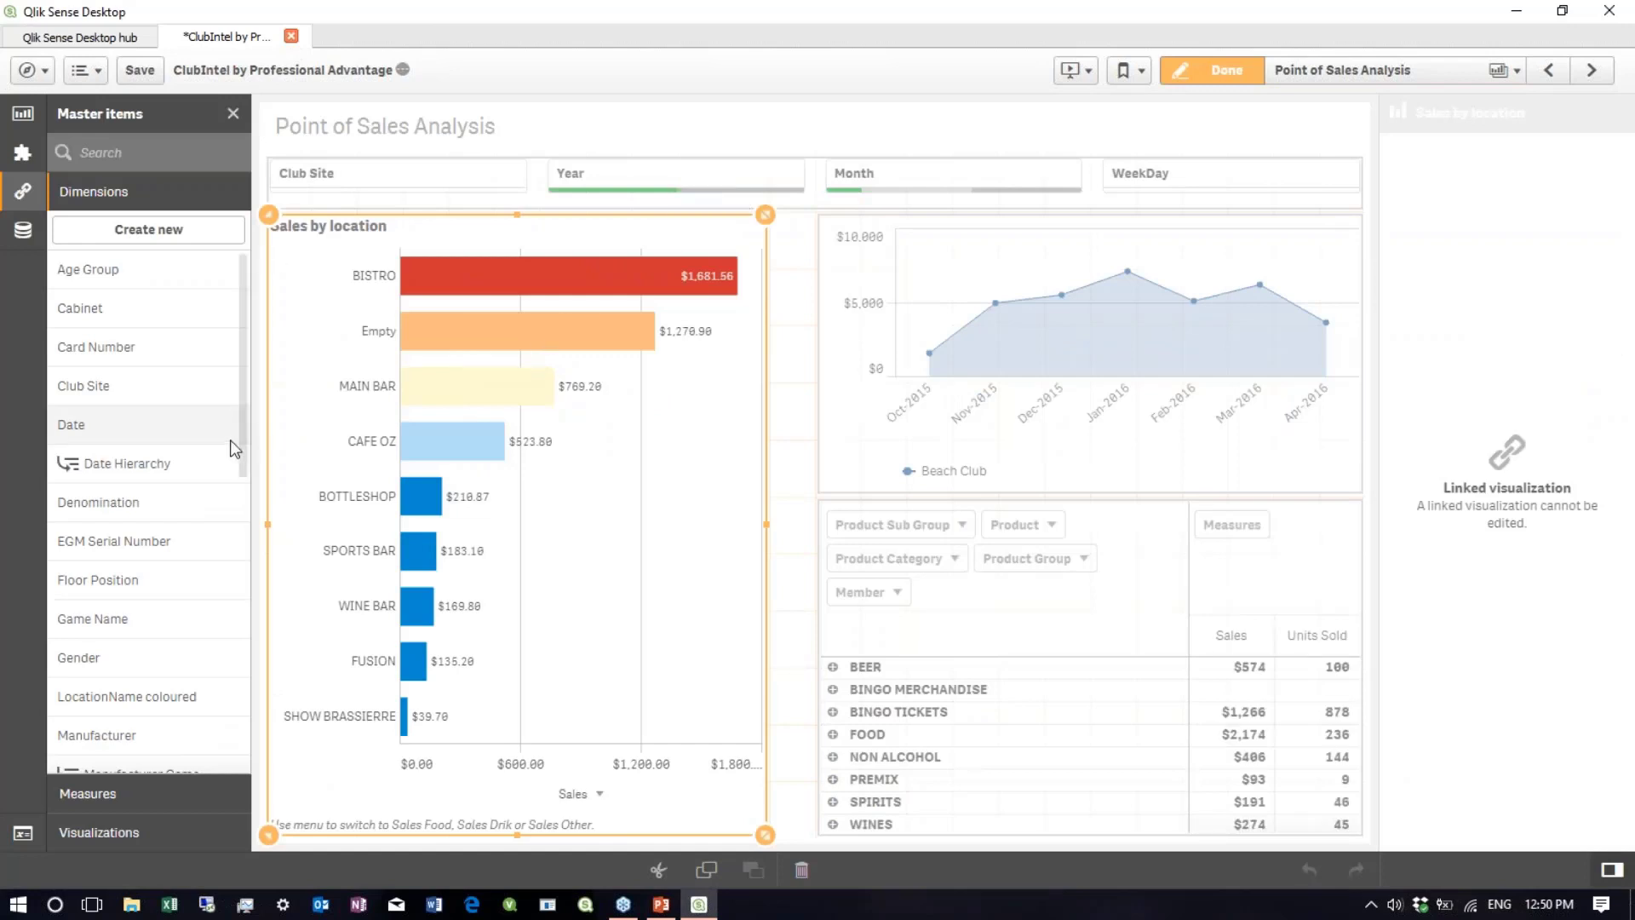
pyautogui.click(105, 826)
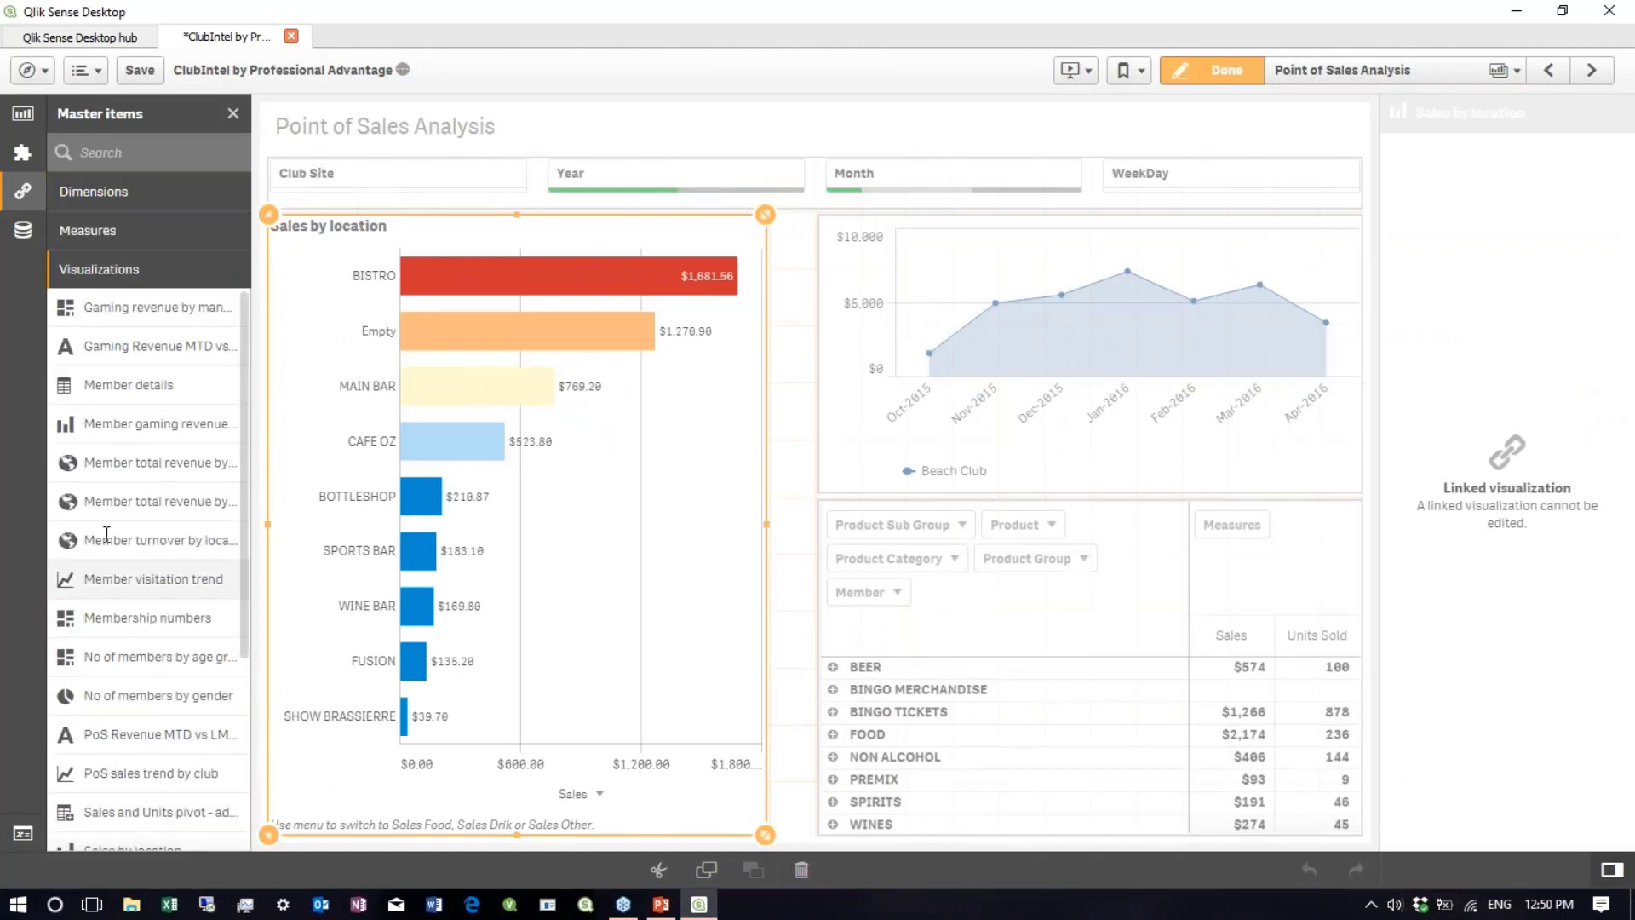
pyautogui.scroll(-4, 105, 533)
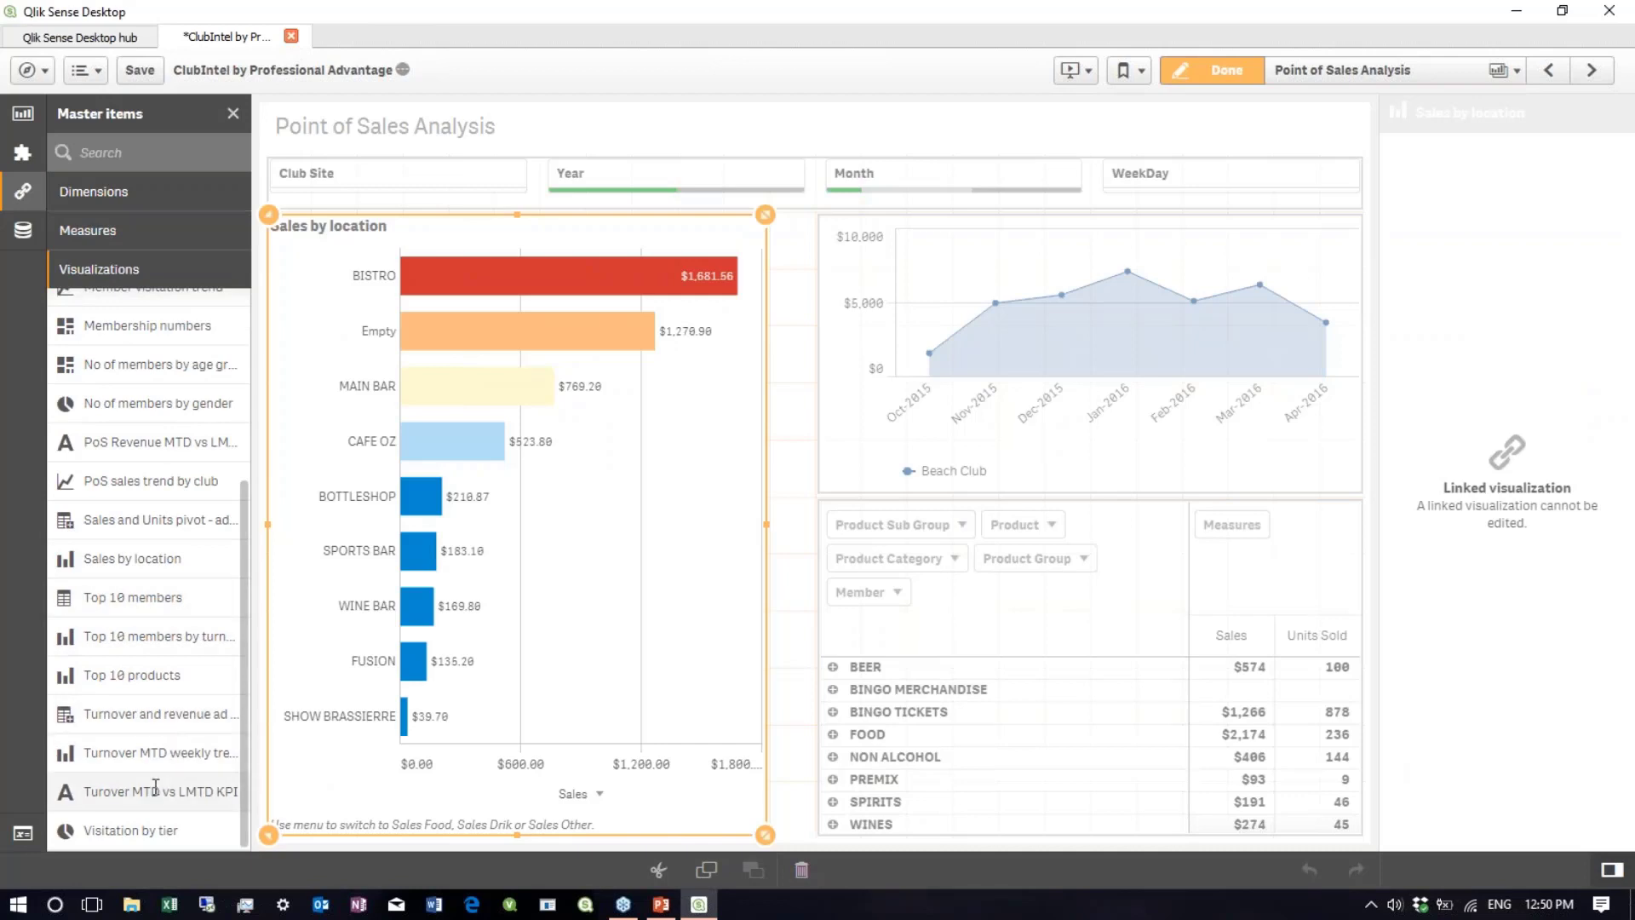
pyautogui.click(129, 559)
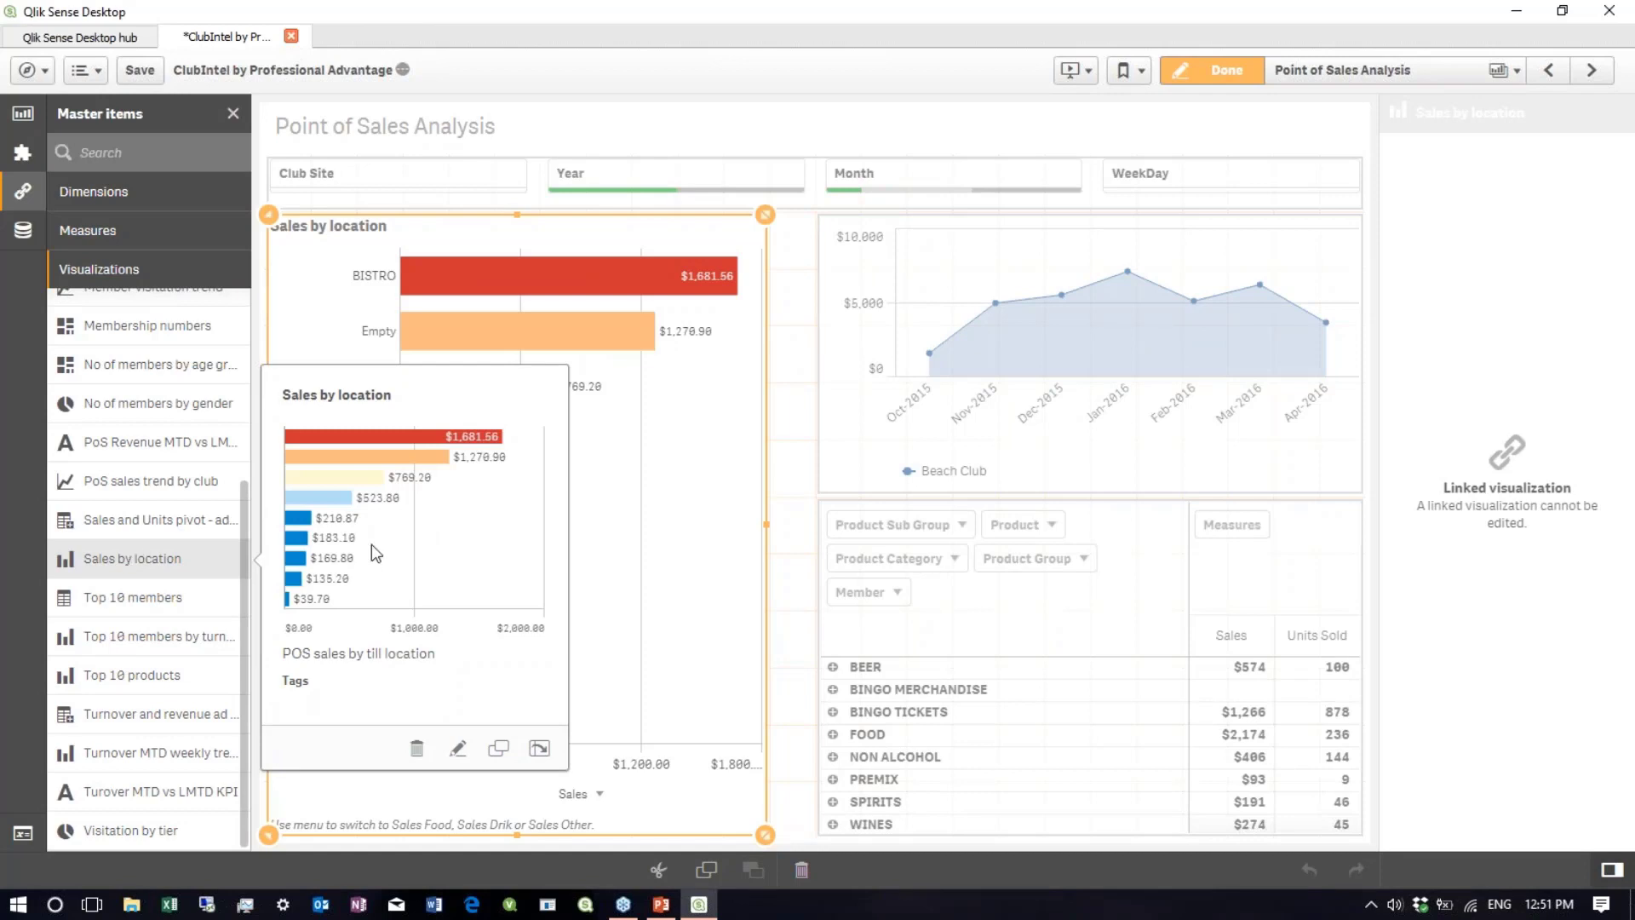
pyautogui.click(460, 753)
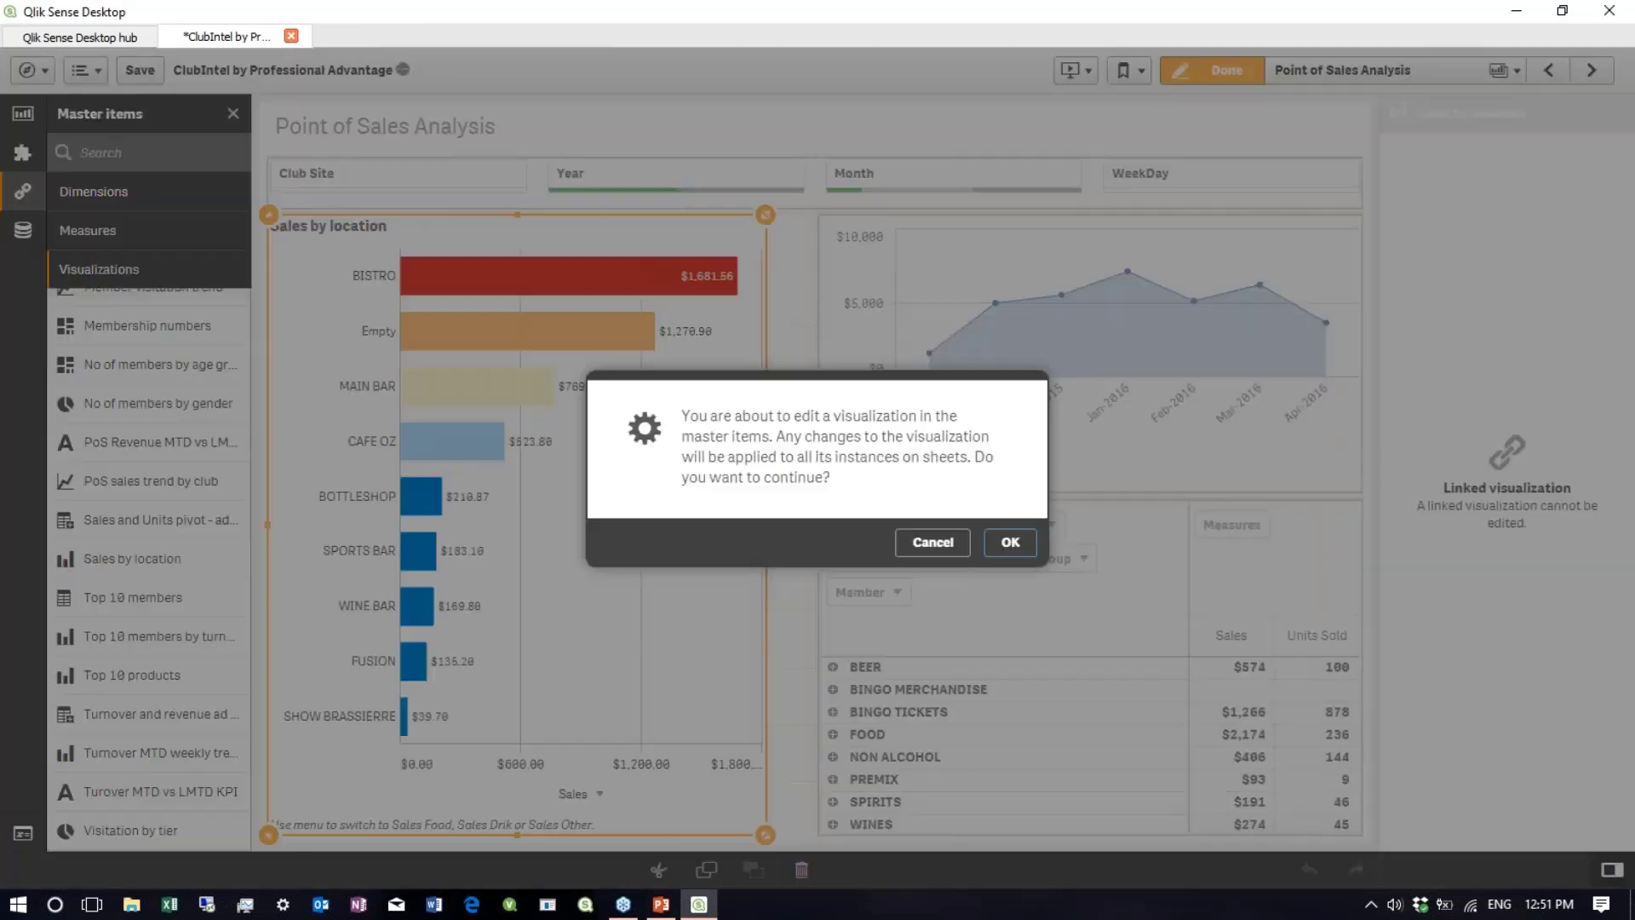
pyautogui.click(1008, 560)
pyautogui.click(1009, 545)
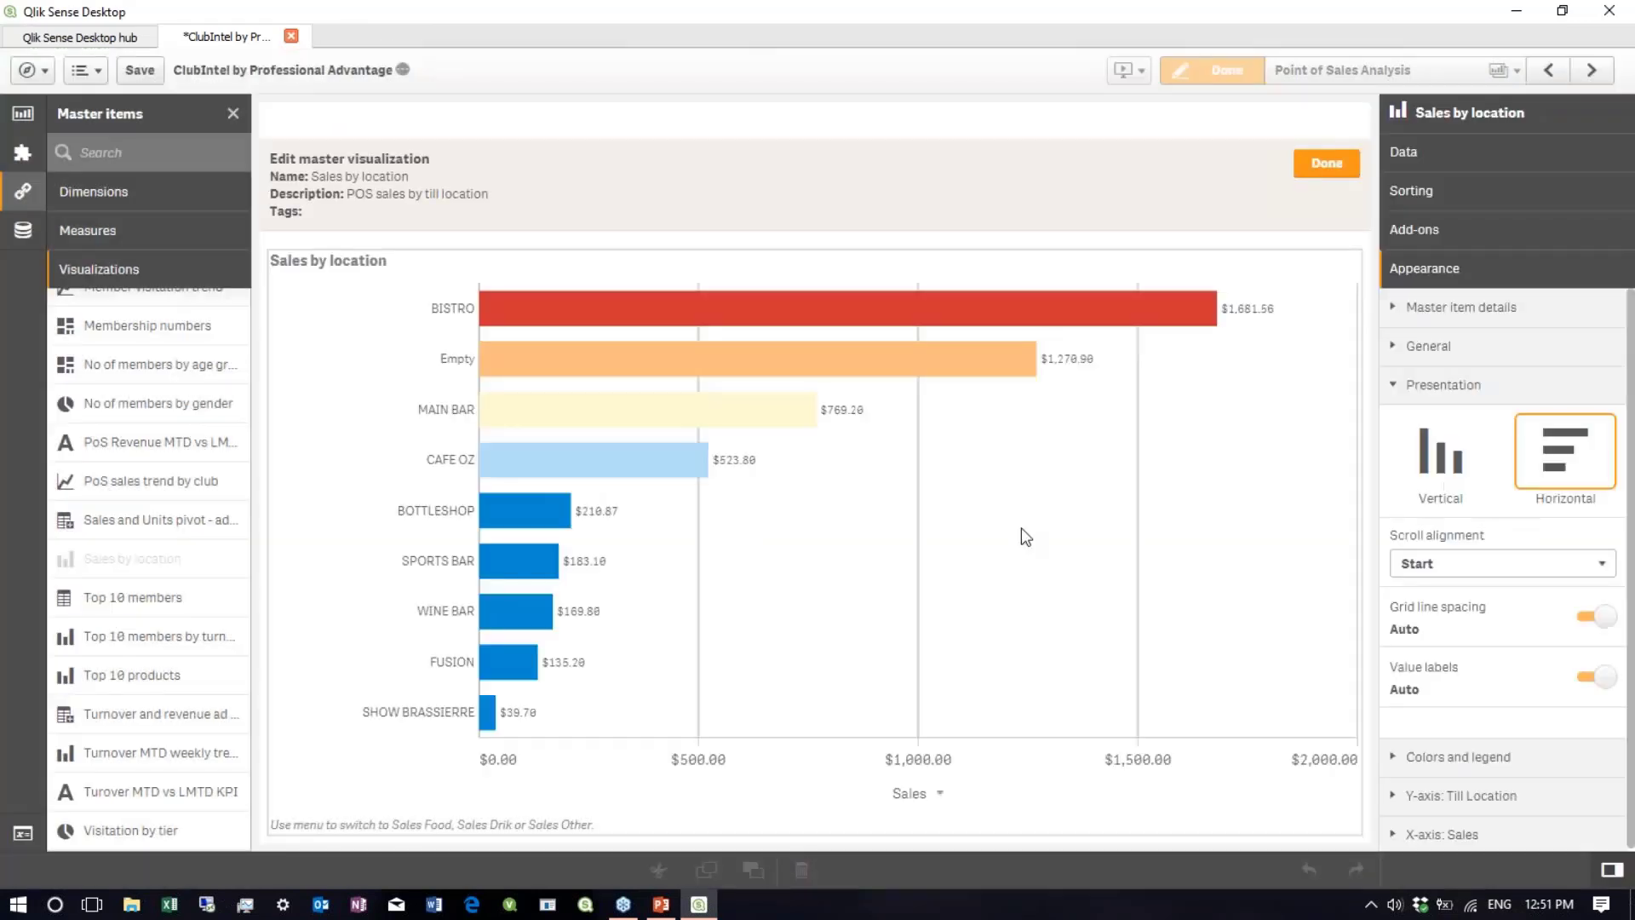
# - Color the Sales by location bars by dimension and finish editing the visualization and the sheet
pyautogui.click(1401, 386)
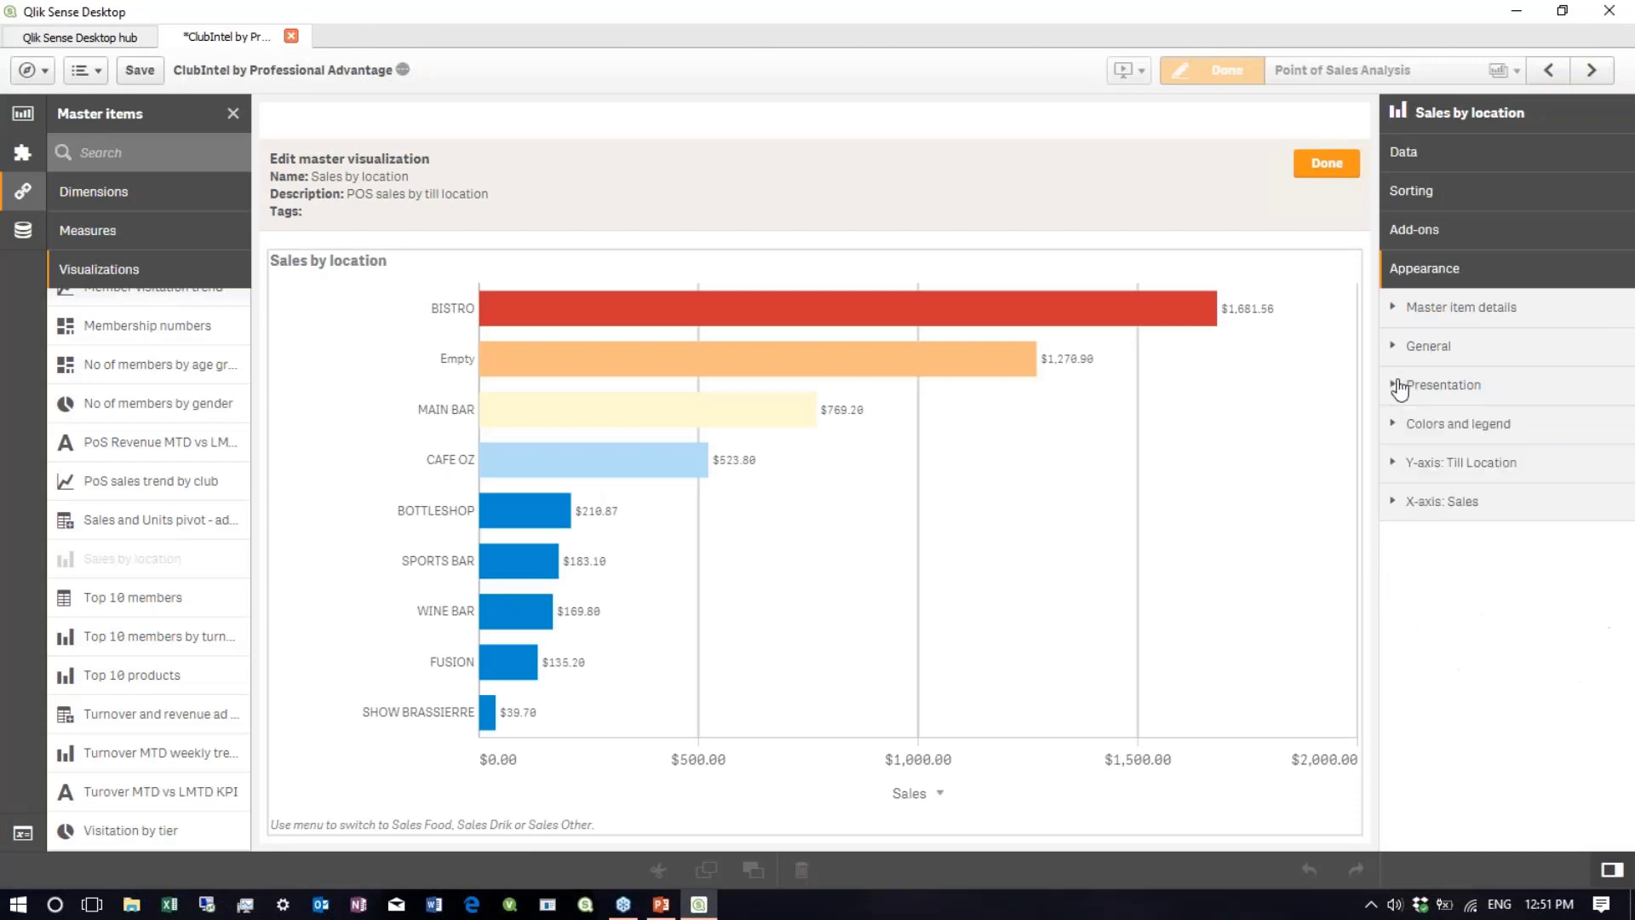
pyautogui.click(1391, 430)
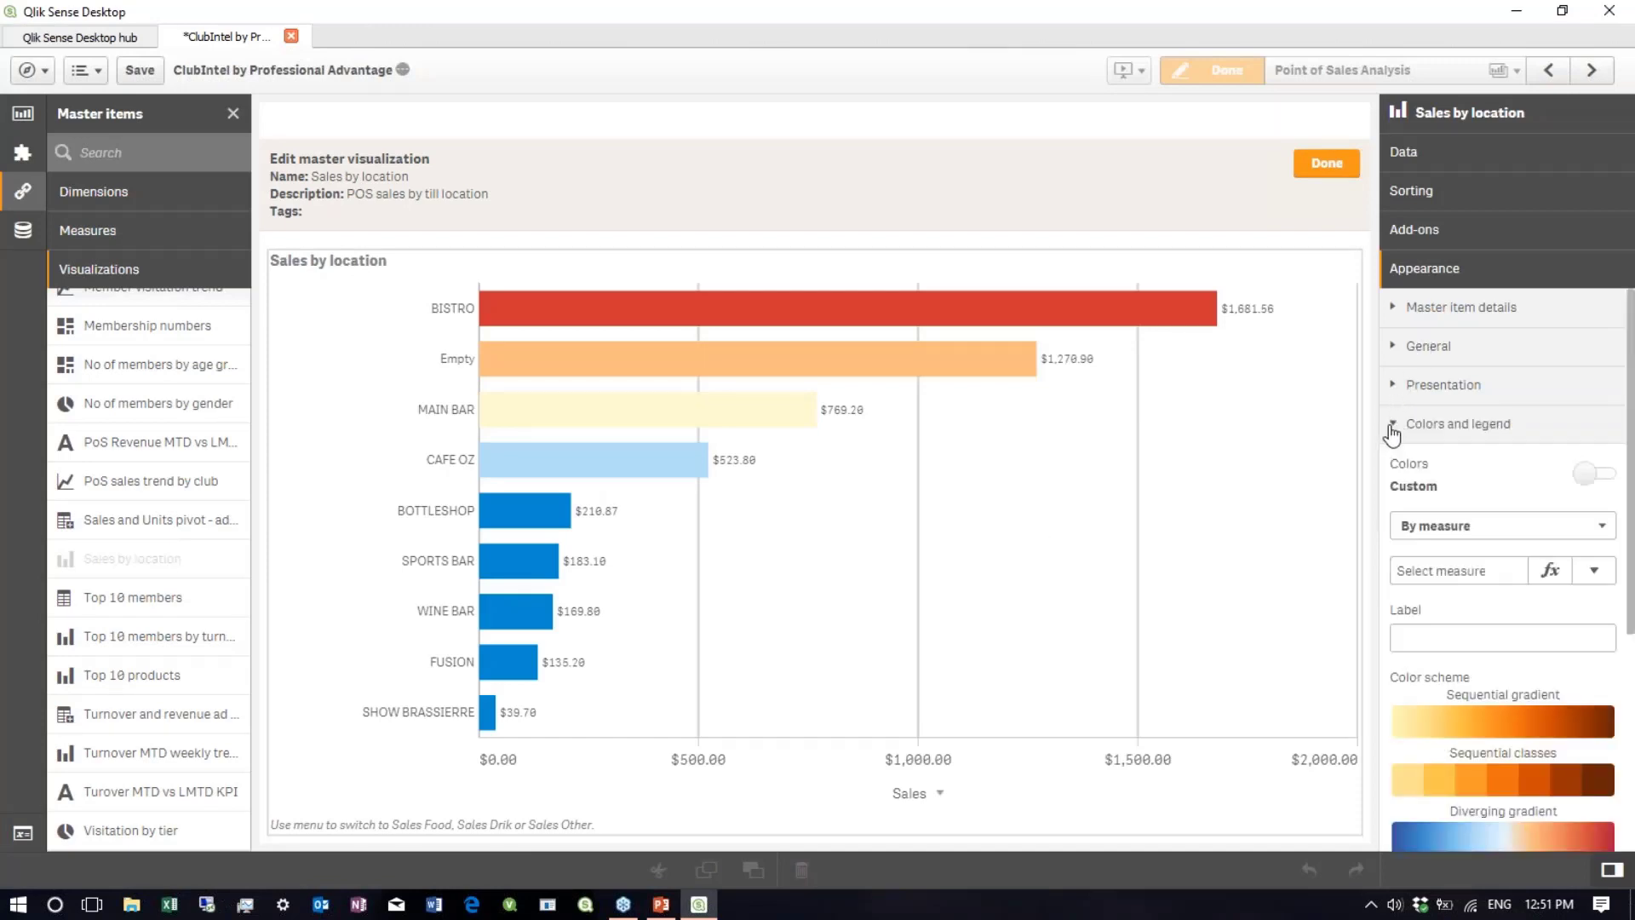
pyautogui.click(1446, 536)
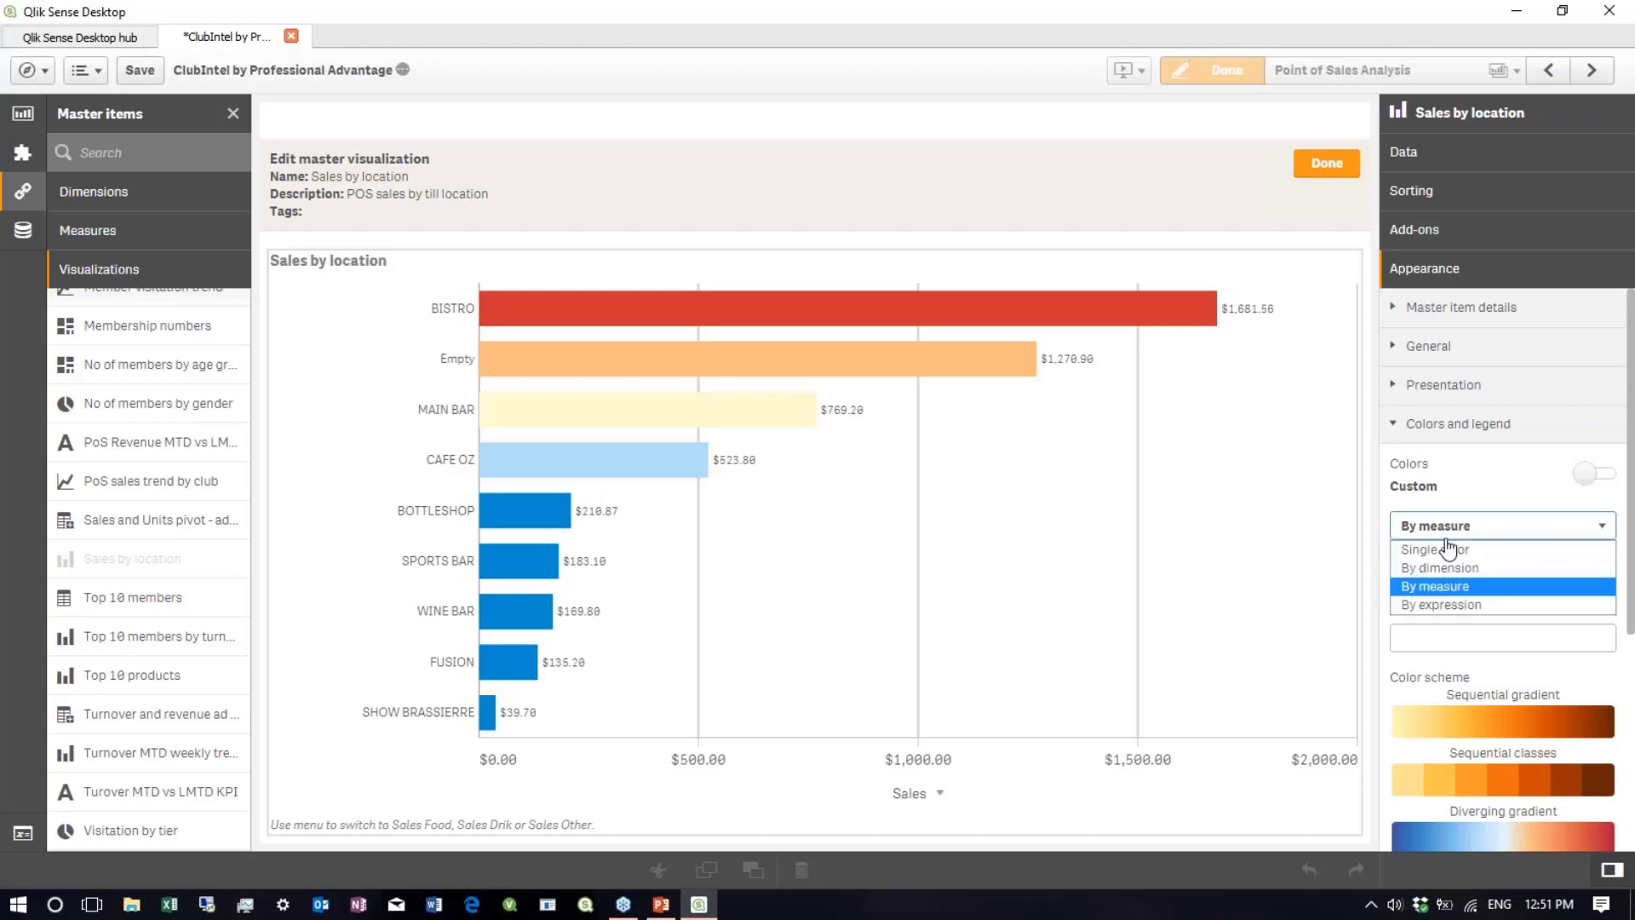
pyautogui.click(1445, 550)
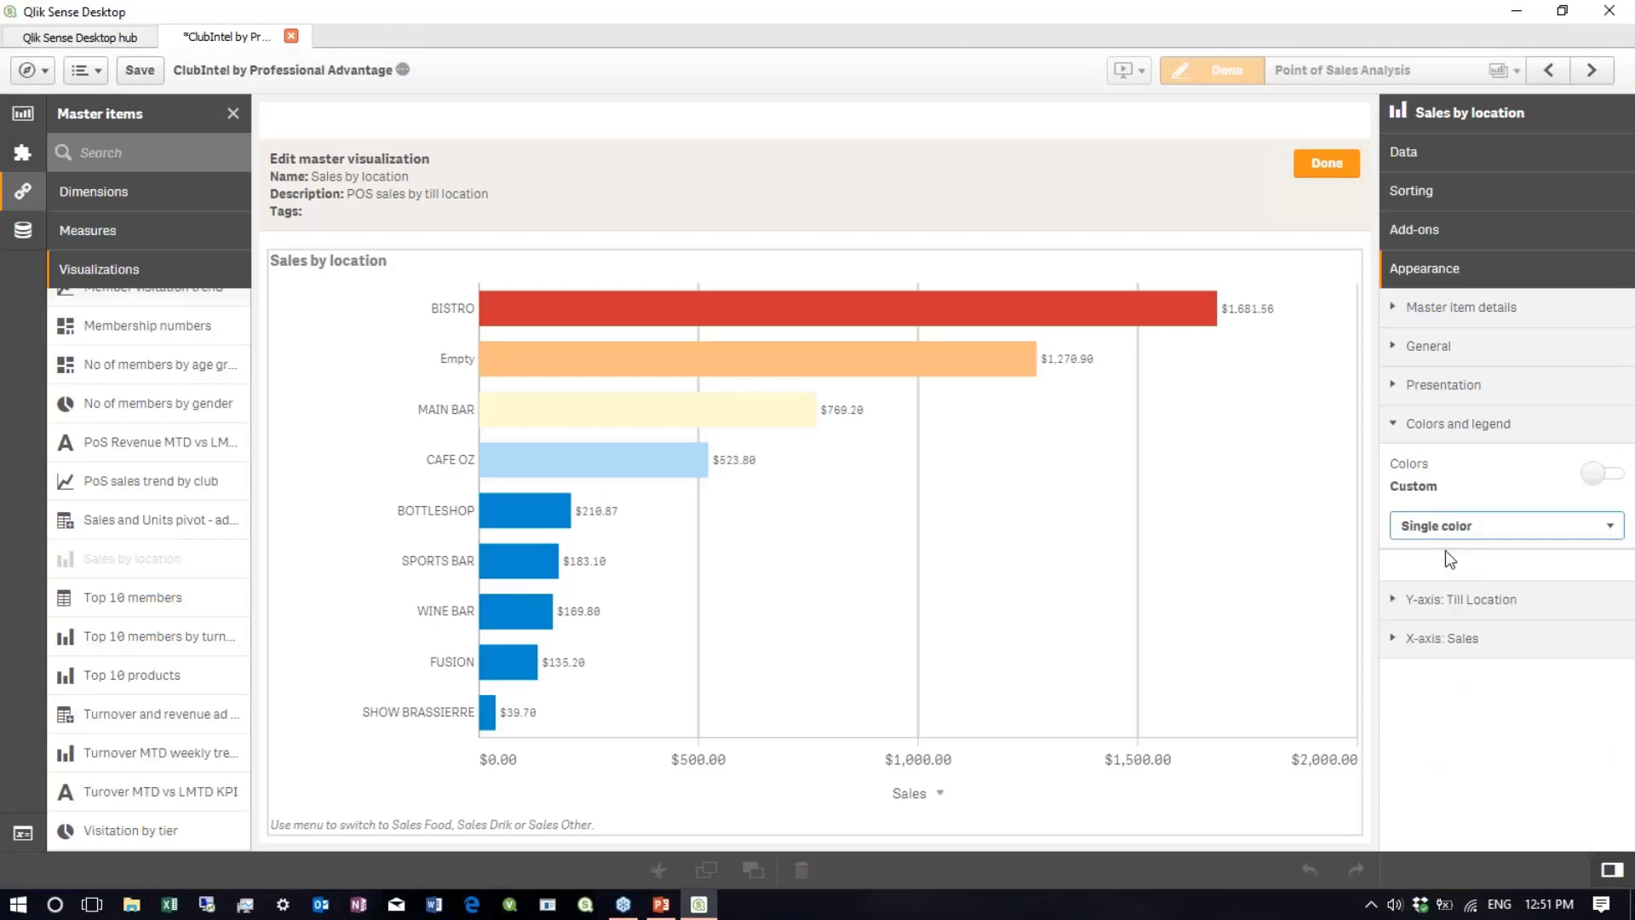
pyautogui.click(1491, 526)
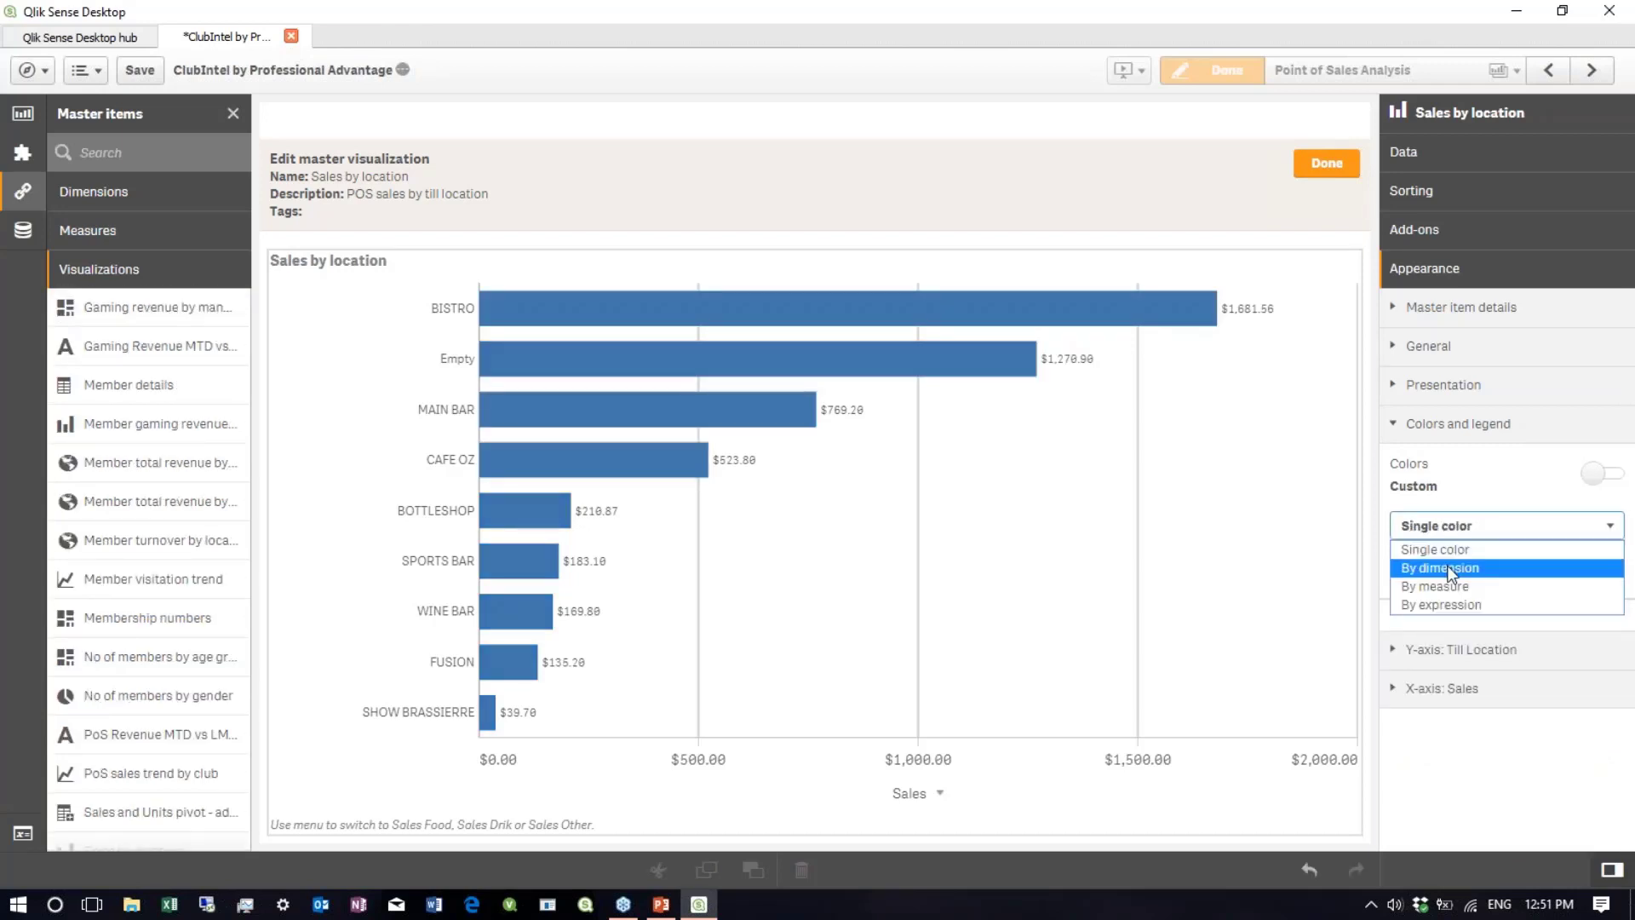
pyautogui.click(1450, 569)
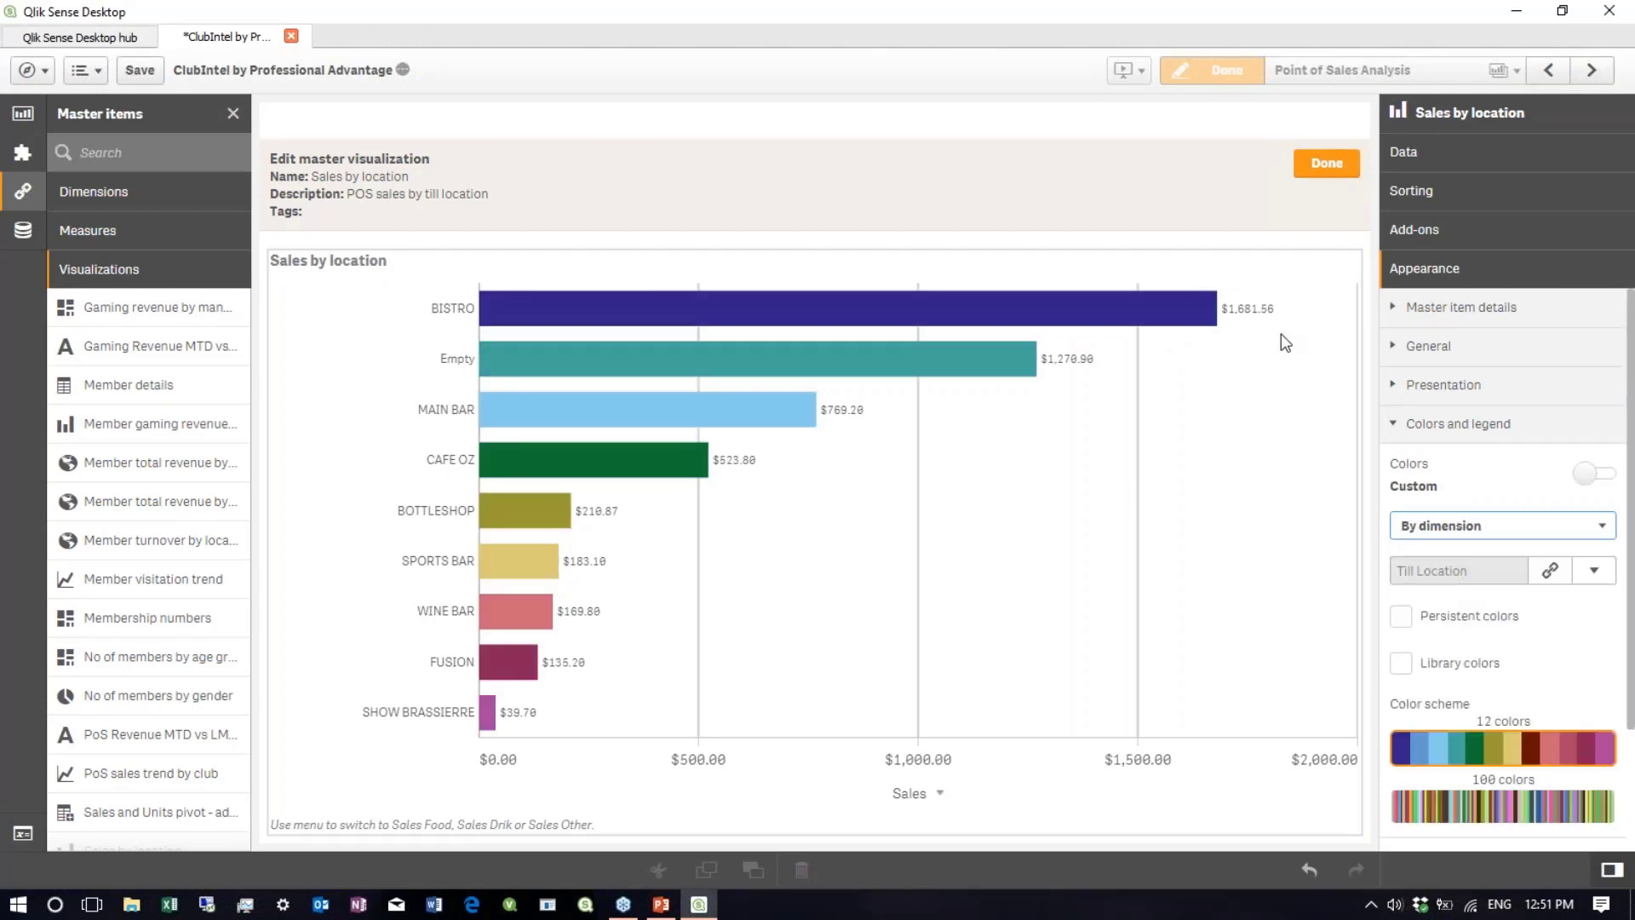
pyautogui.click(1326, 162)
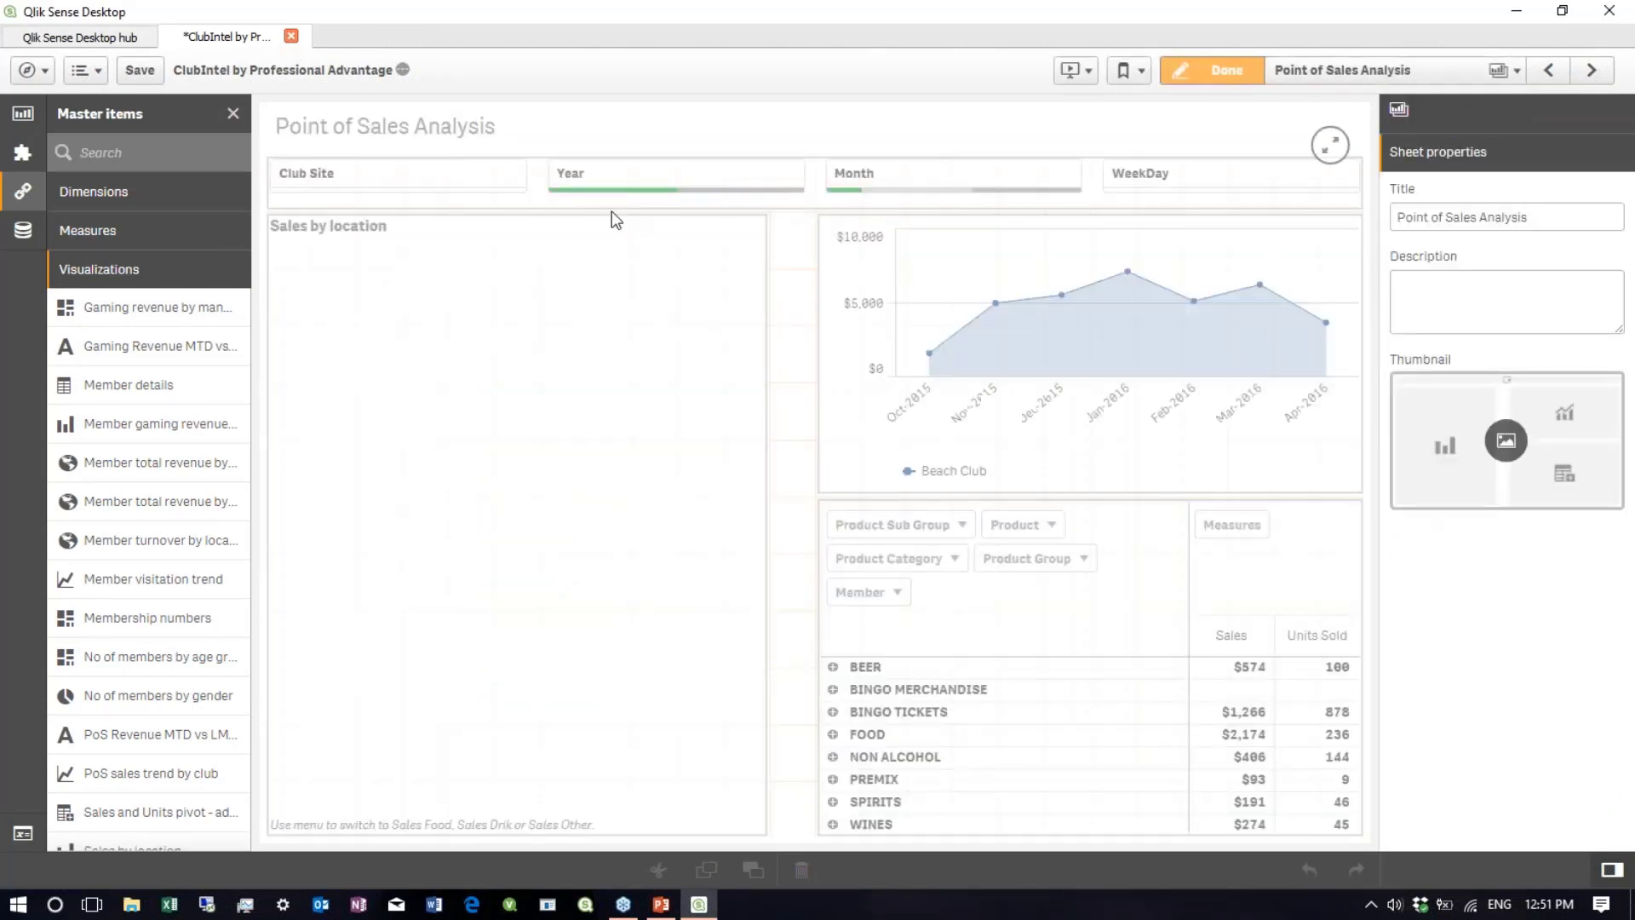
pyautogui.click(1209, 73)
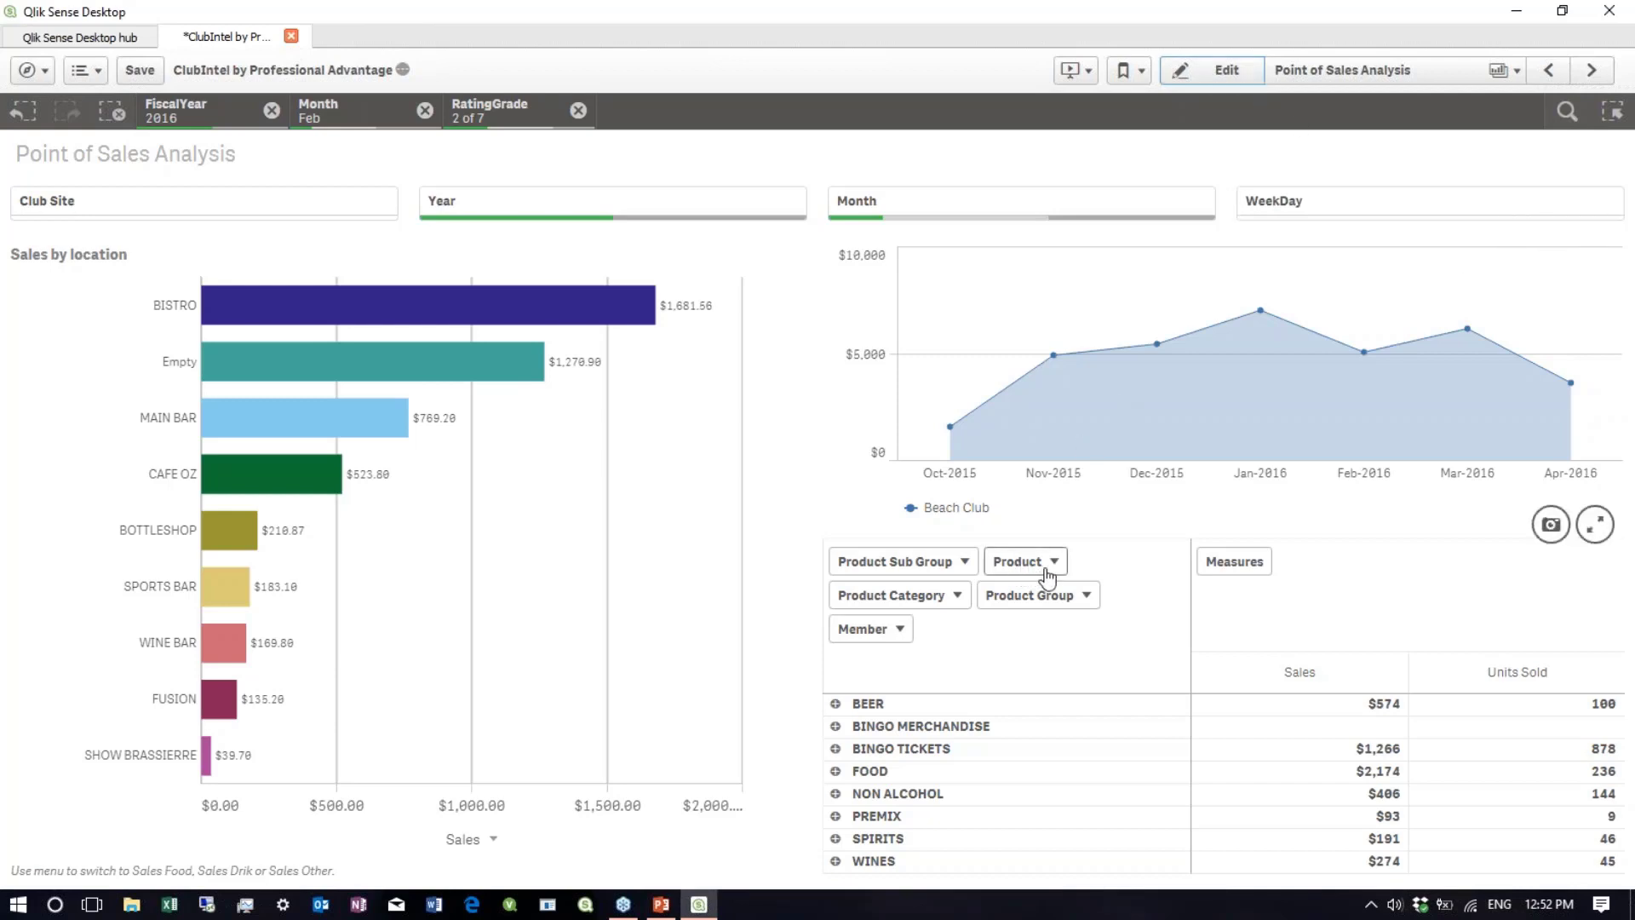
# - Move Product Group to the first row dimension of the sales pivot table and briefly view the Product filter list
pyautogui.moveTo(1038, 601); pyautogui.dragTo(894, 571)
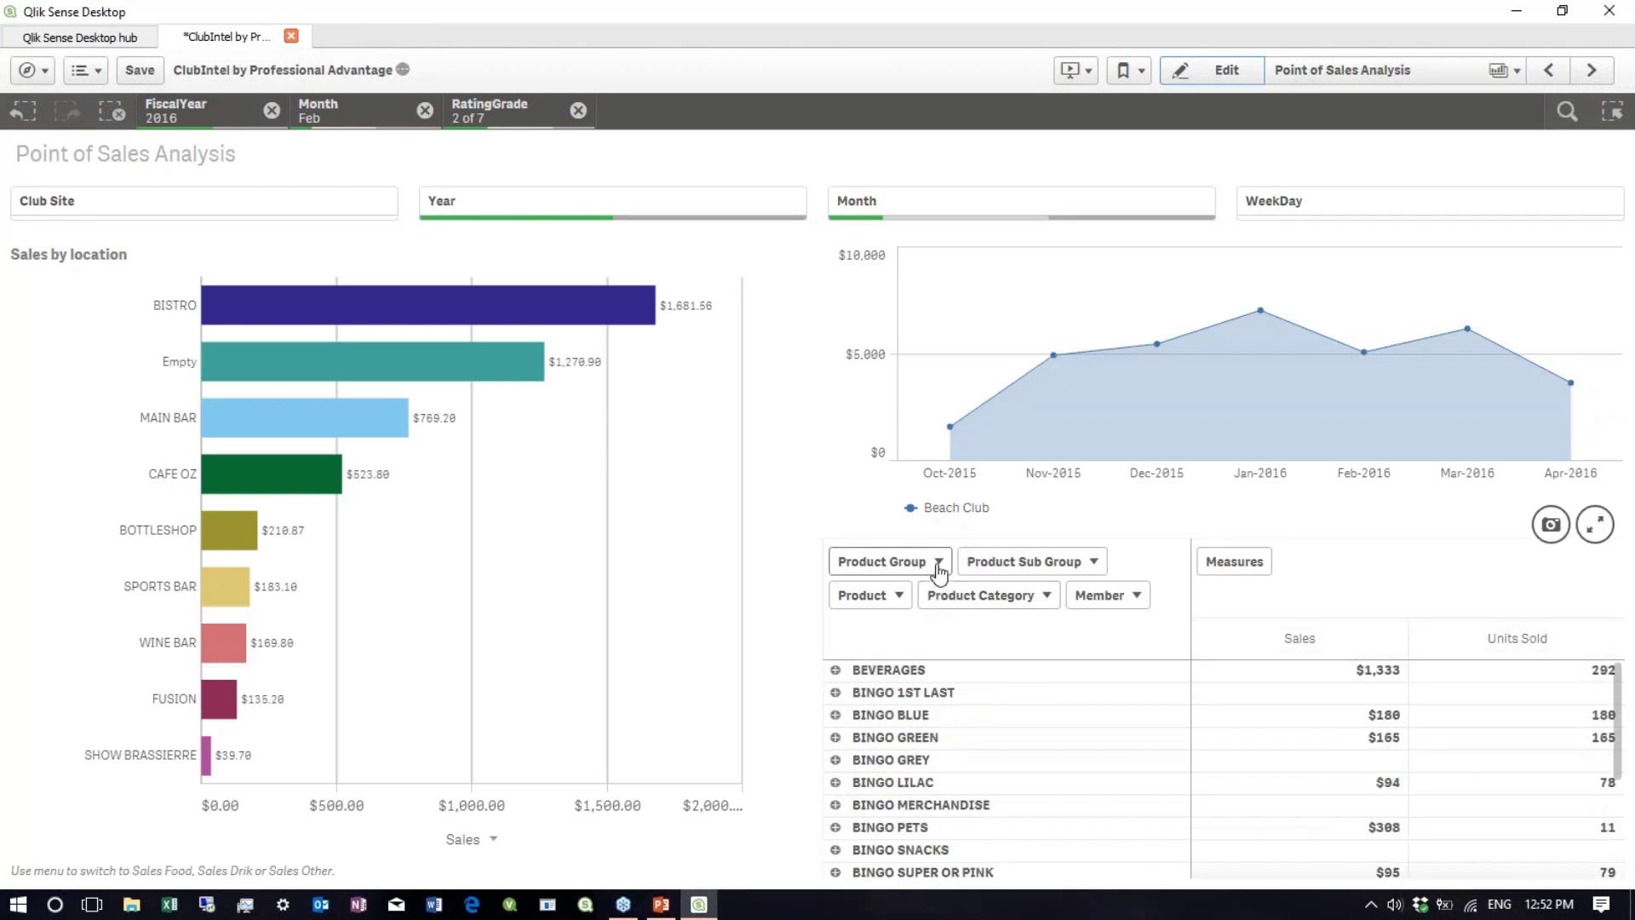
pyautogui.click(898, 596)
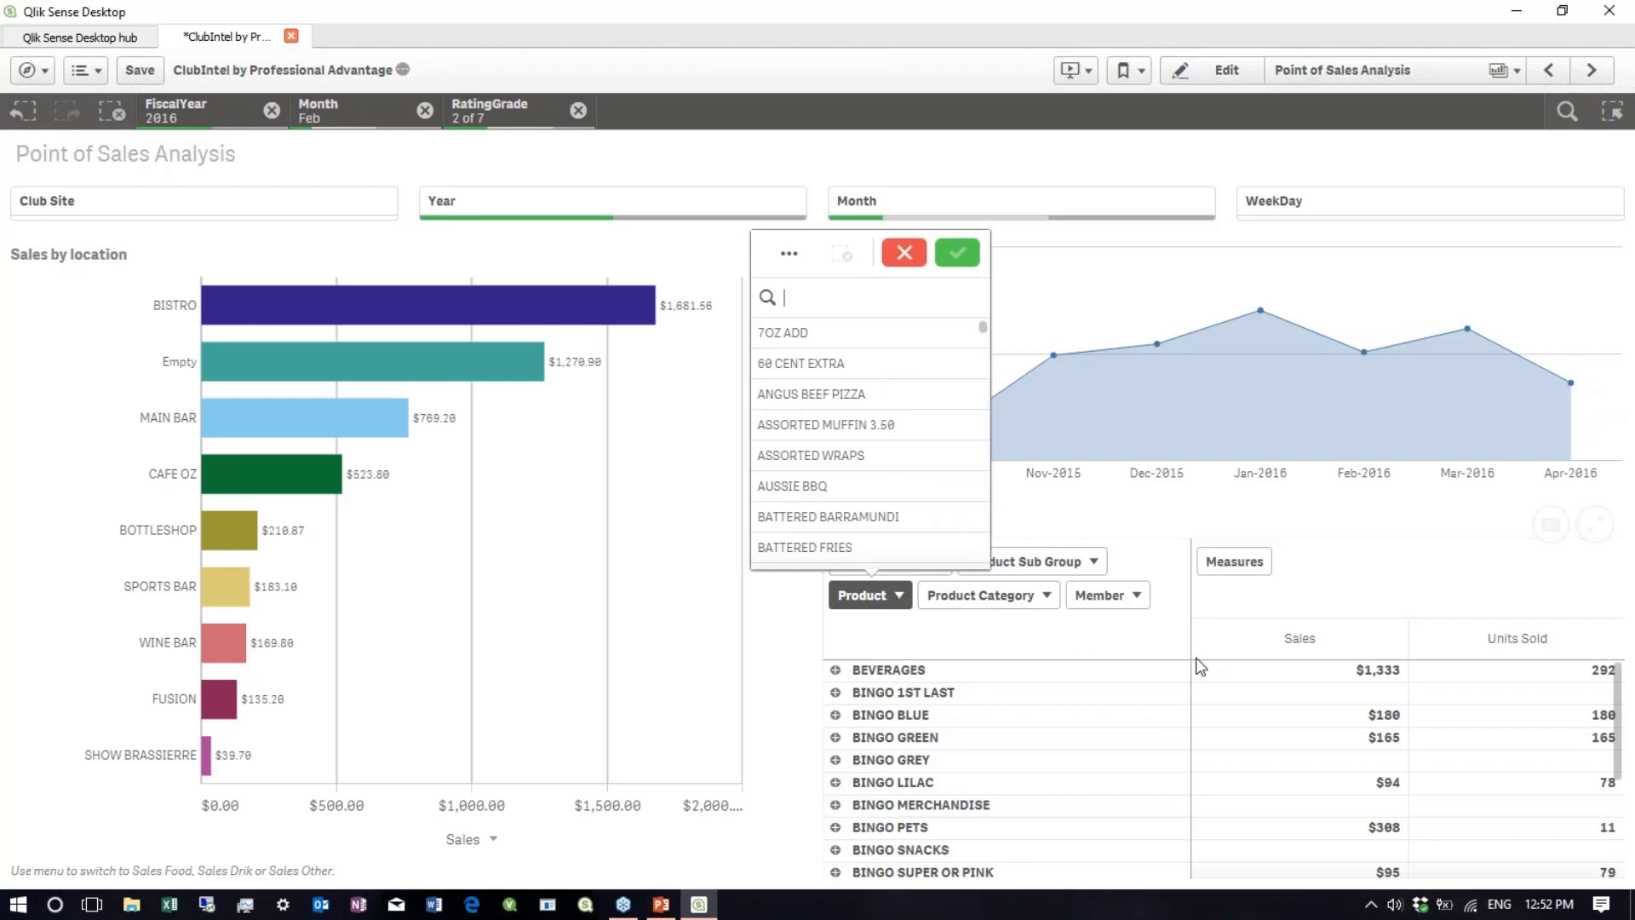
pyautogui.click(1158, 568)
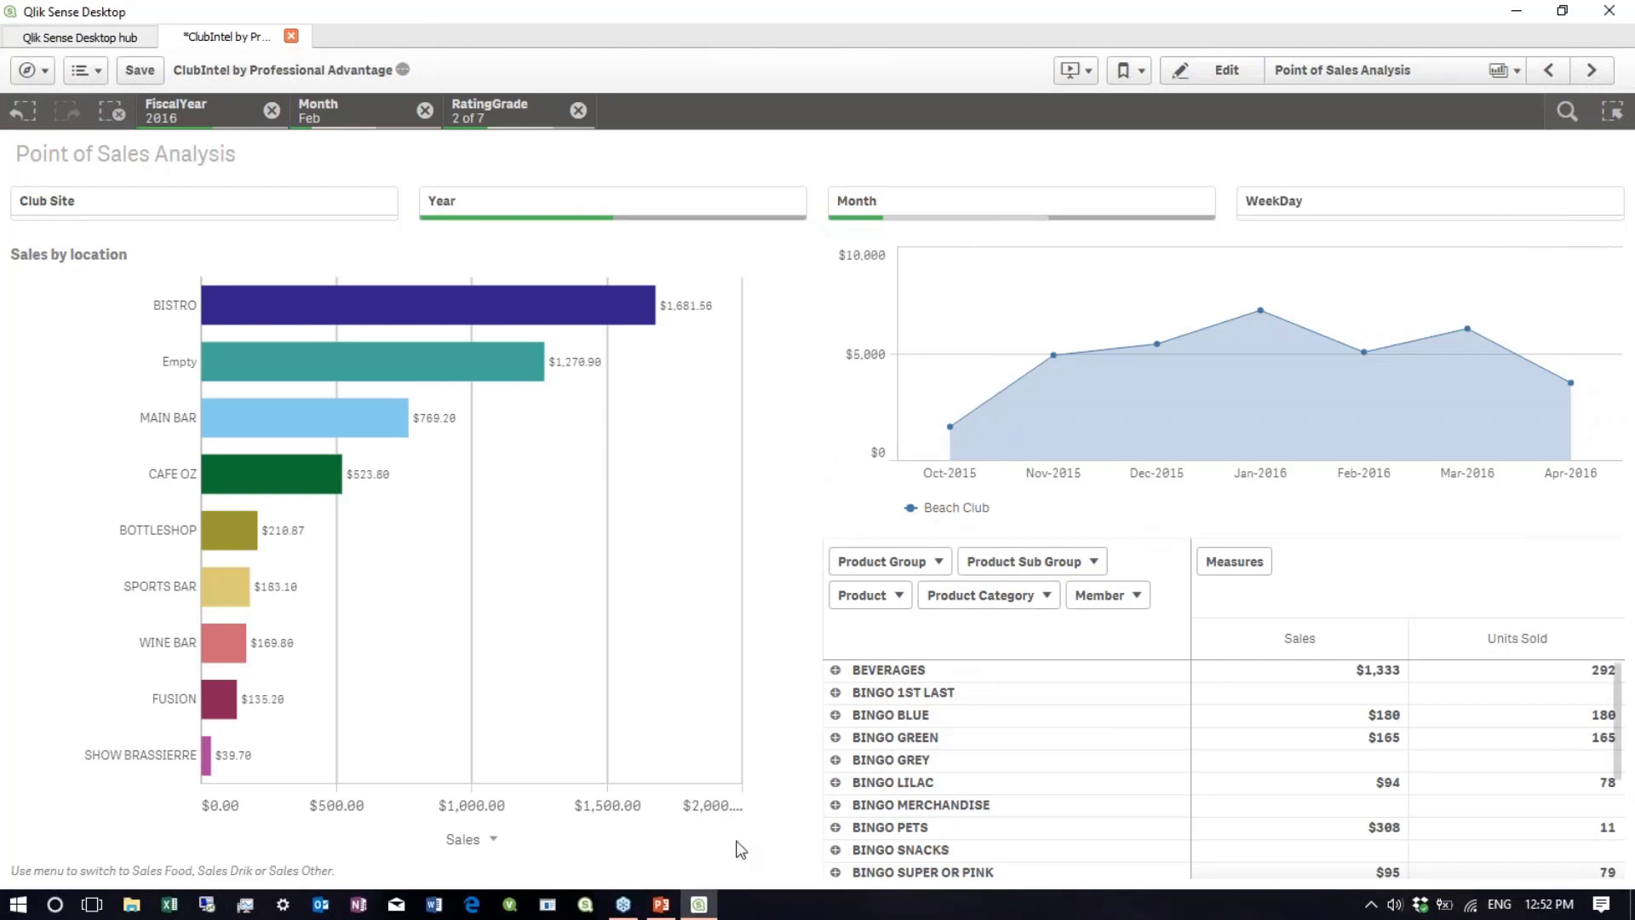
# - Switch to PowerPoint, present the Qlik GeoAnalytics slide and the following map slide, then return to Qlik Sense Desktop
pyautogui.click(661, 904)
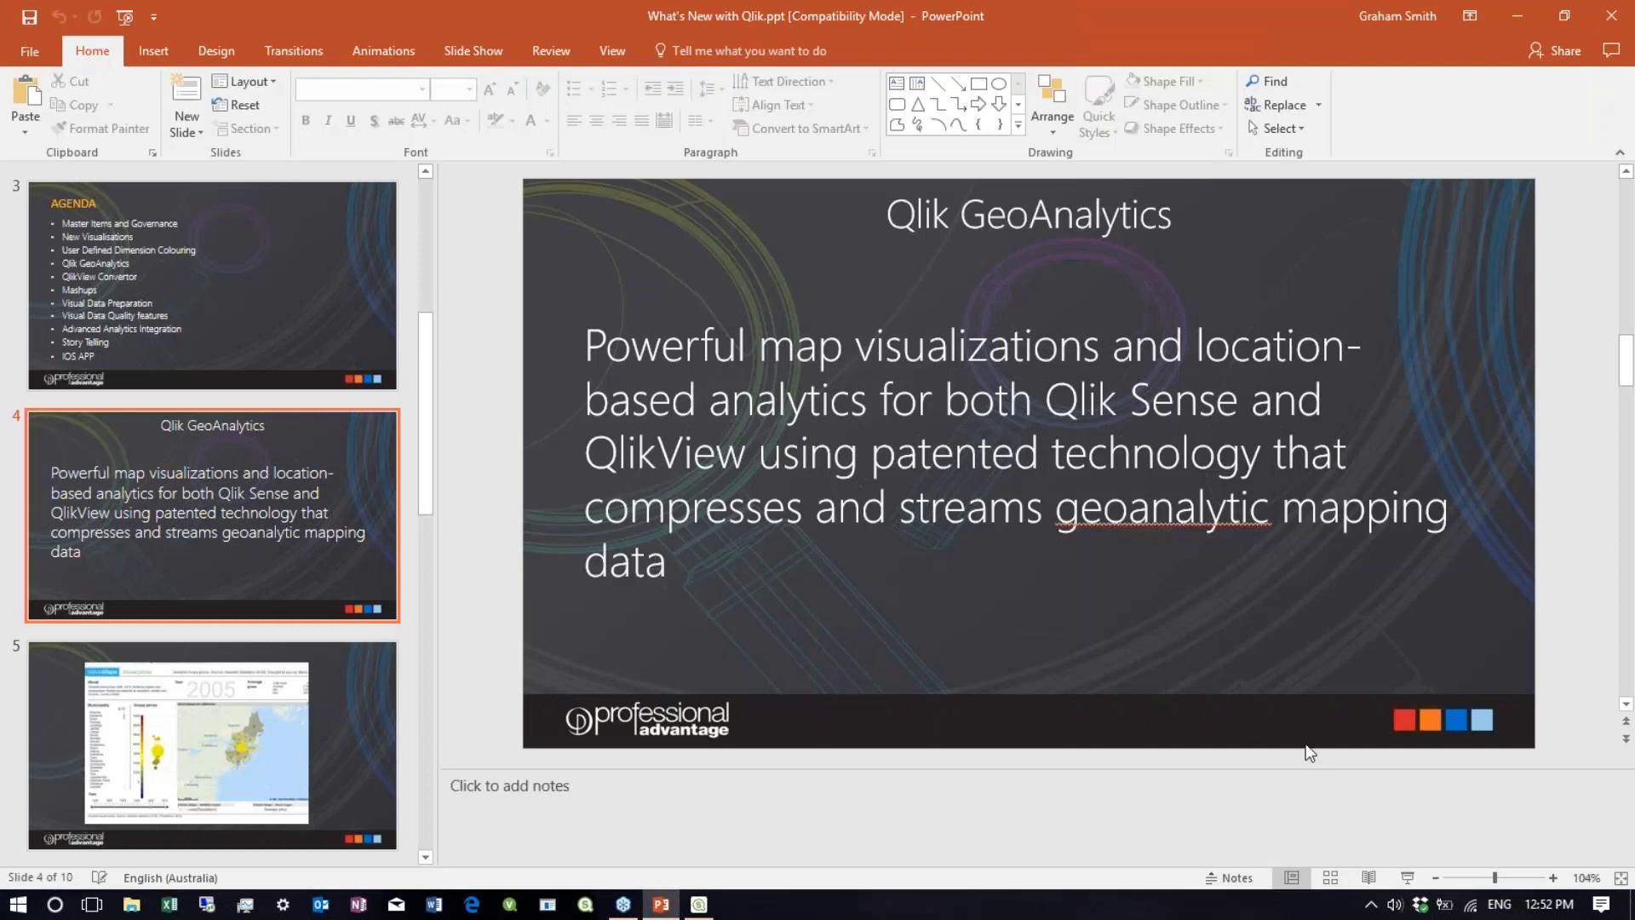
pyautogui.click(1404, 879)
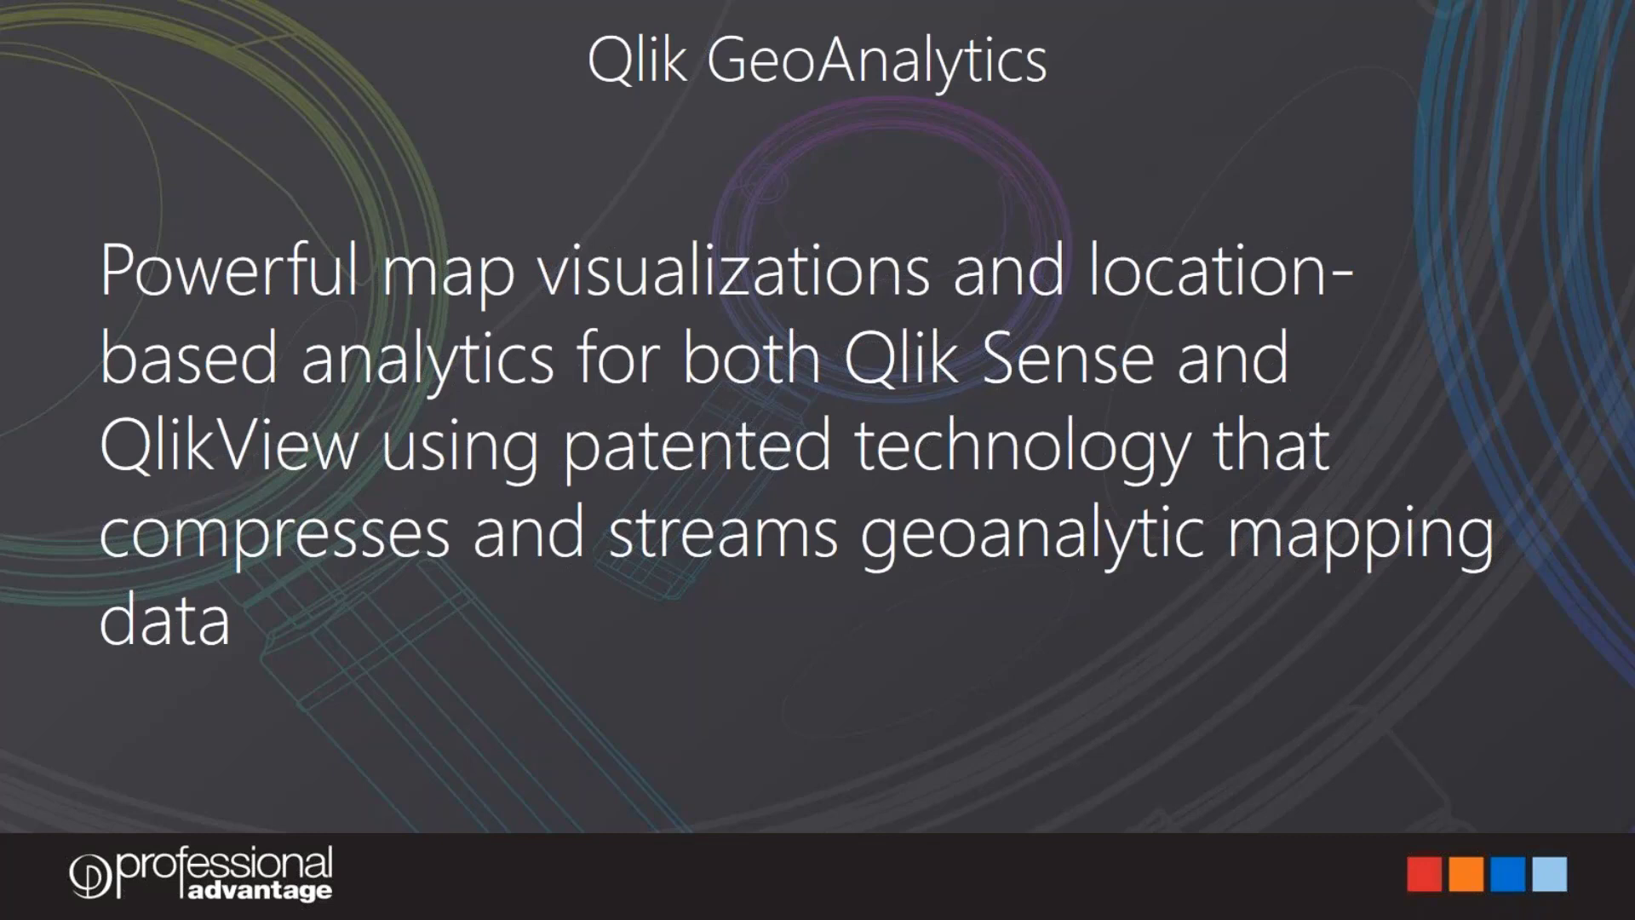
pyautogui.press('Right')
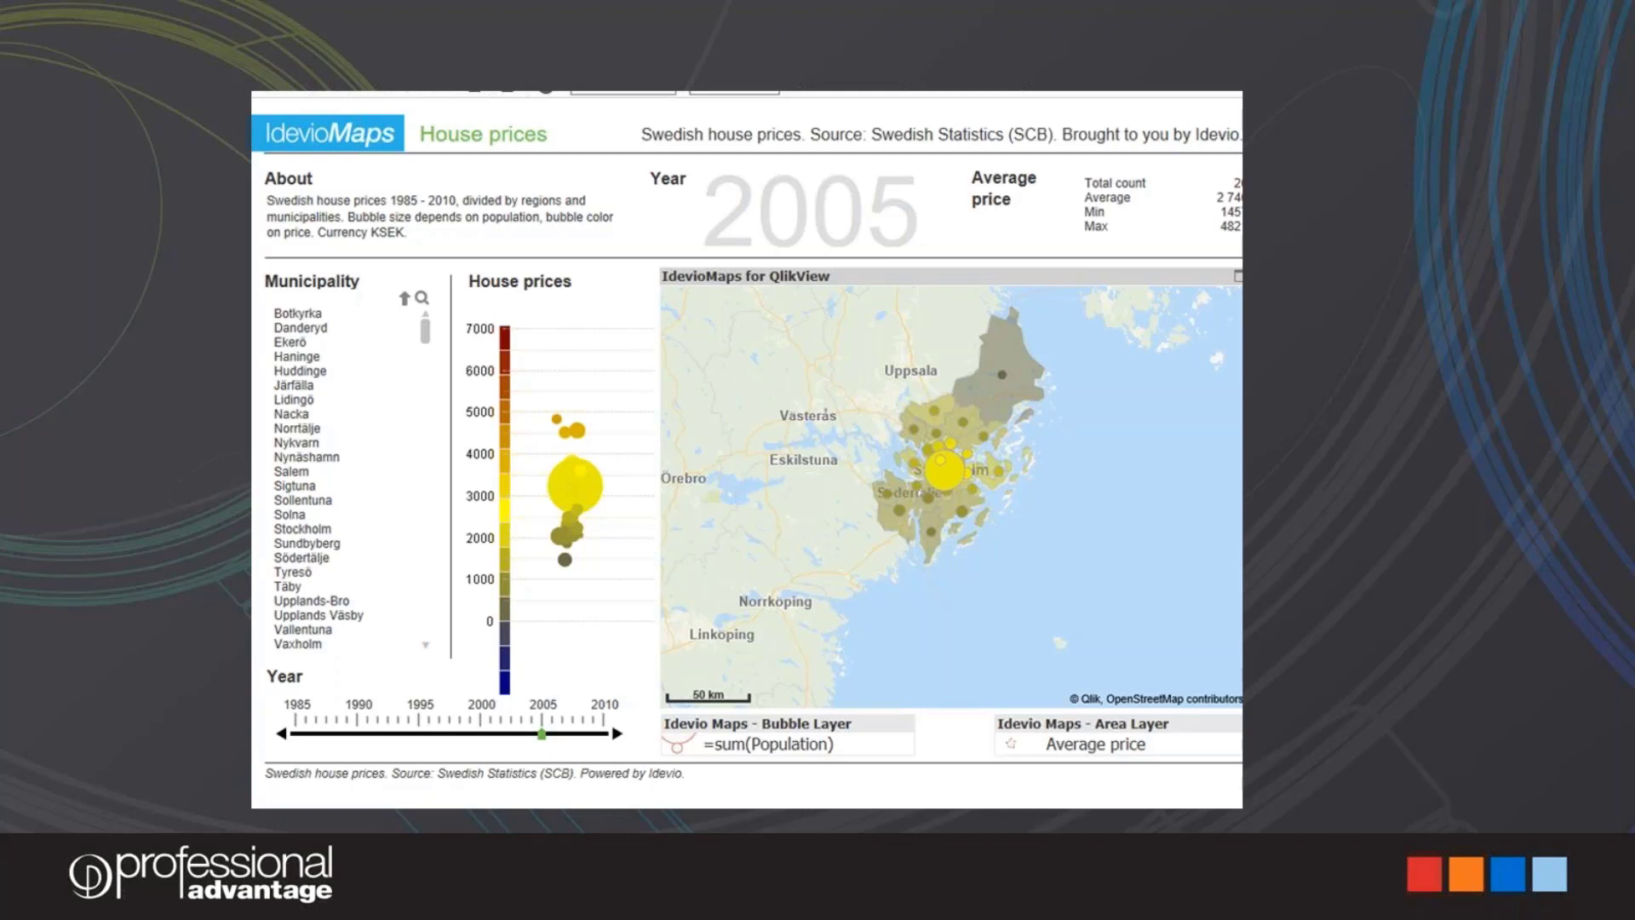
pyautogui.press('Escape')
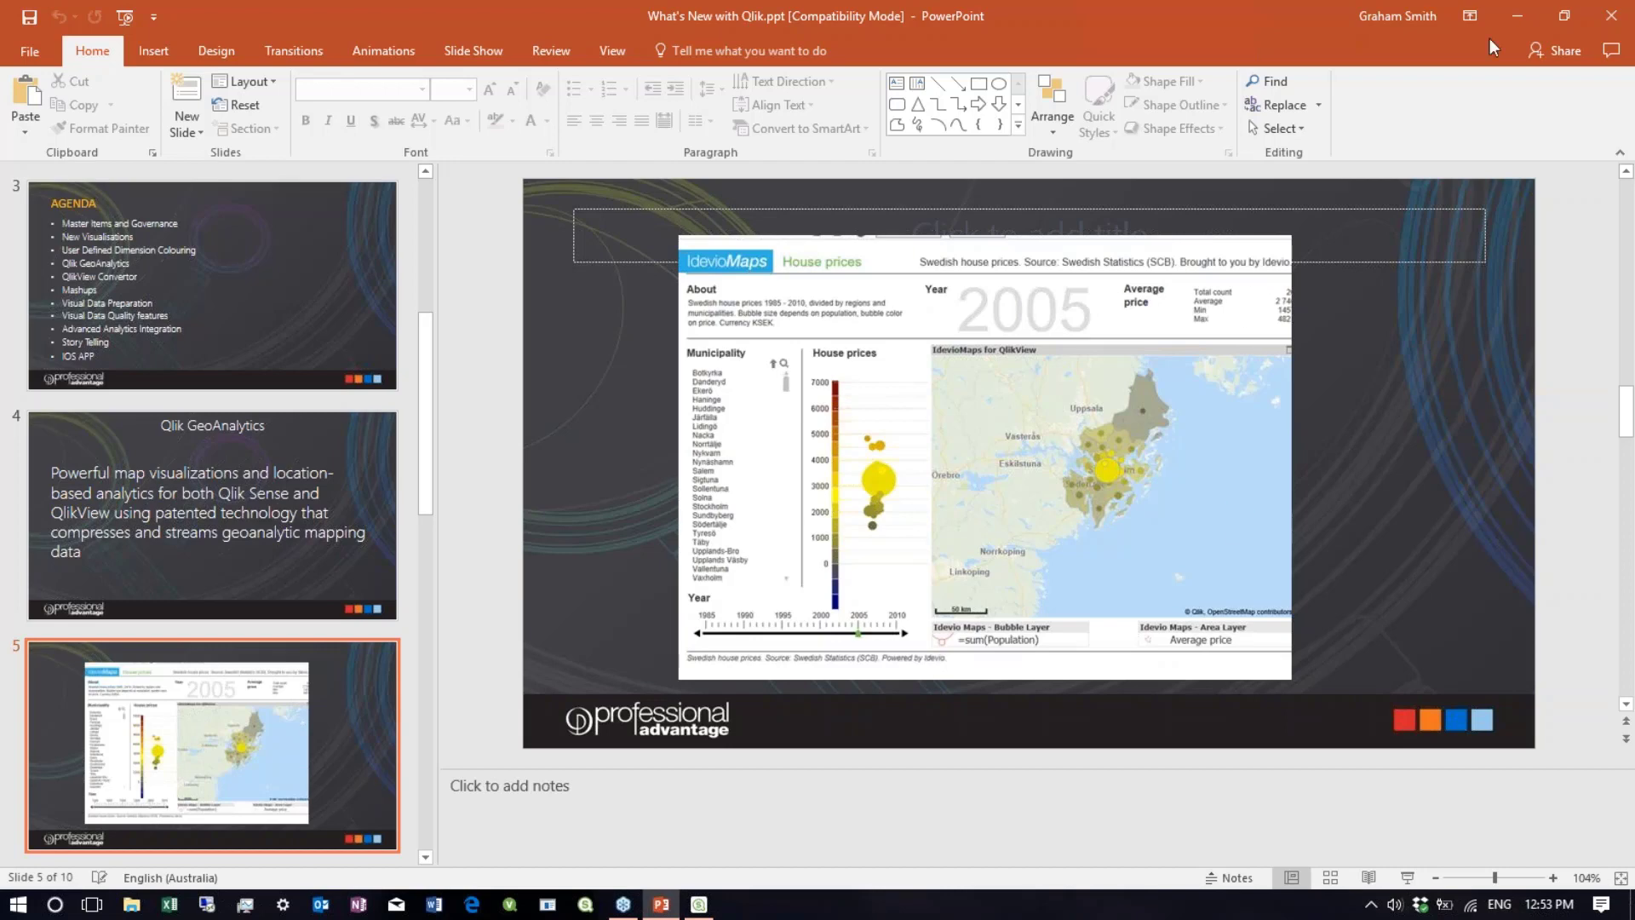
pyautogui.click(1515, 16)
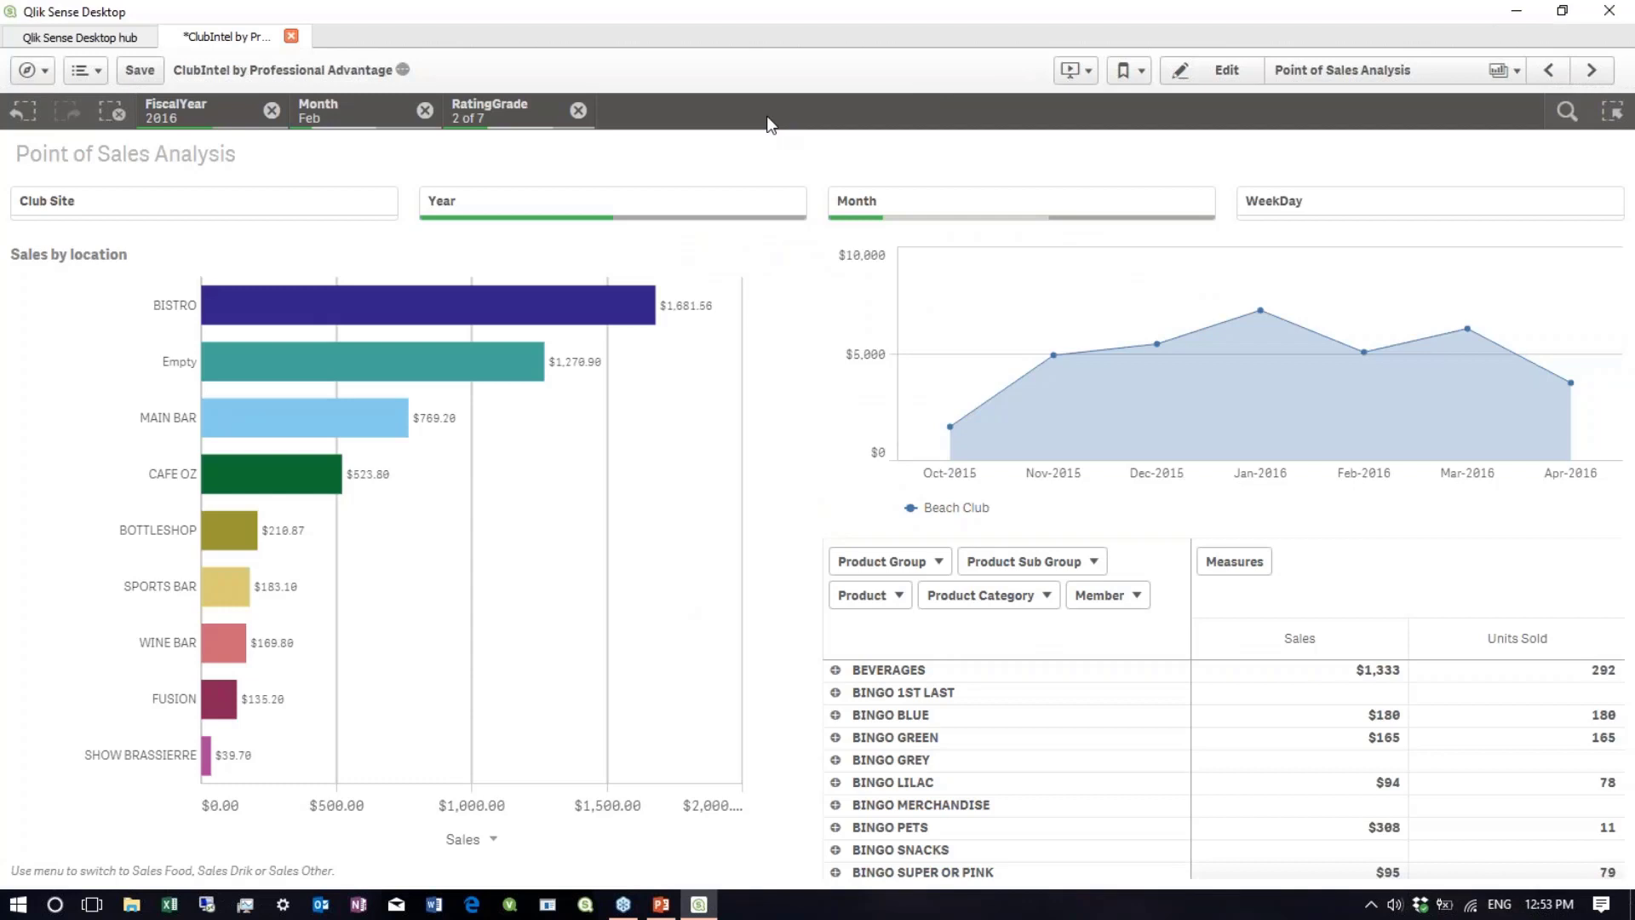
# - Open the Dev Hub from the Qlik Sense Desktop hub, maximize its browser window and start the QlikView converter
pyautogui.click(49, 44)
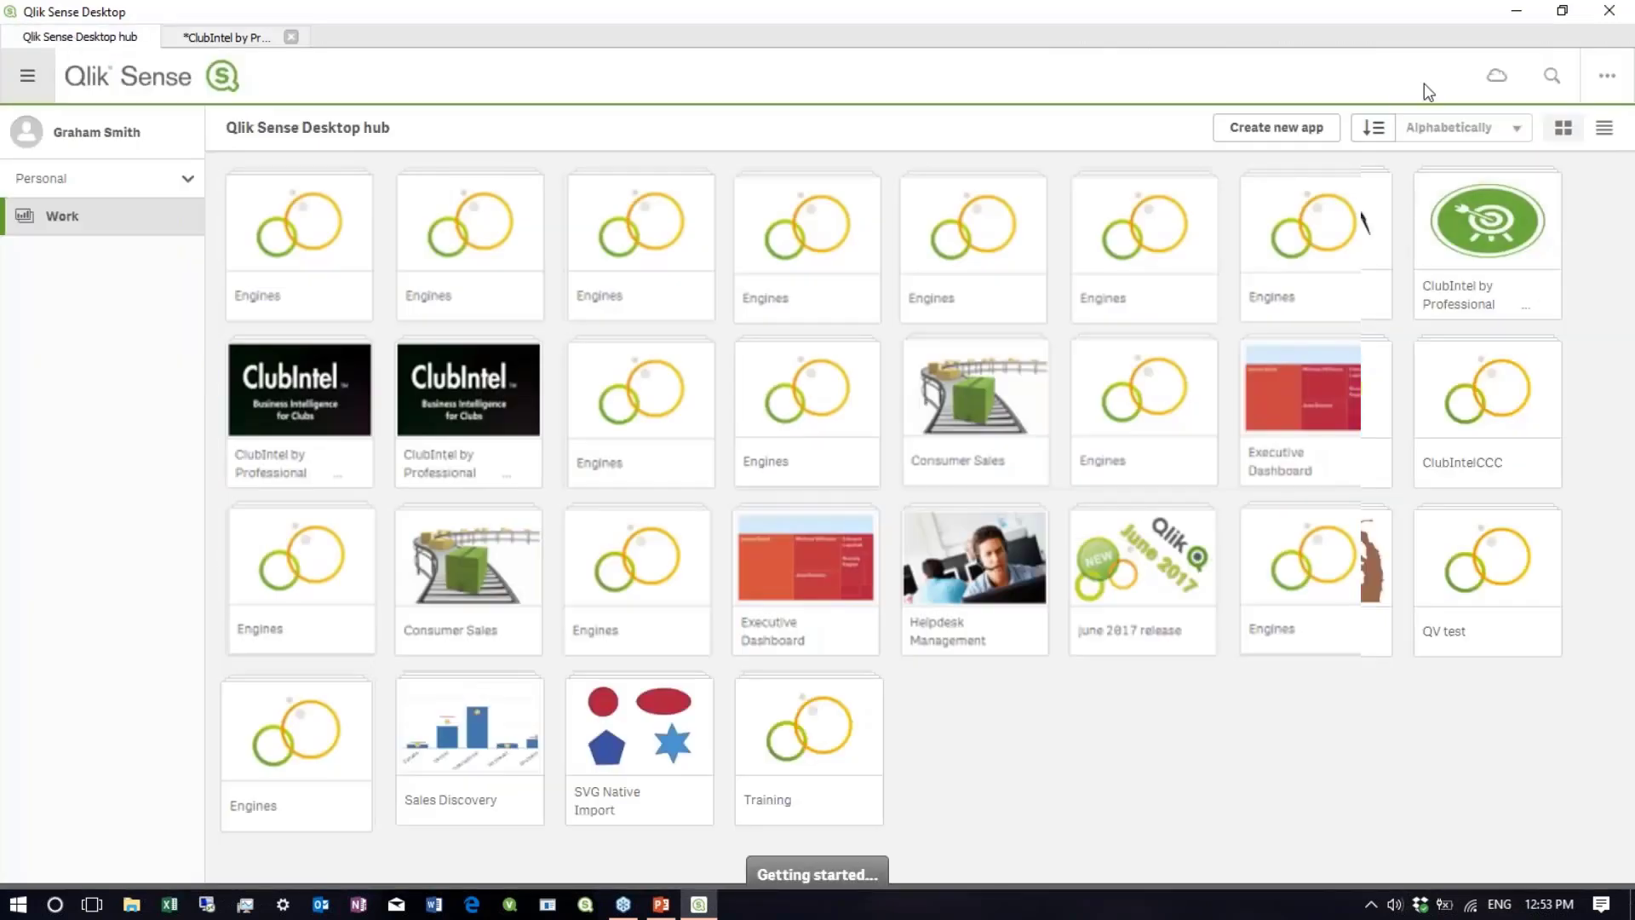
pyautogui.click(1607, 76)
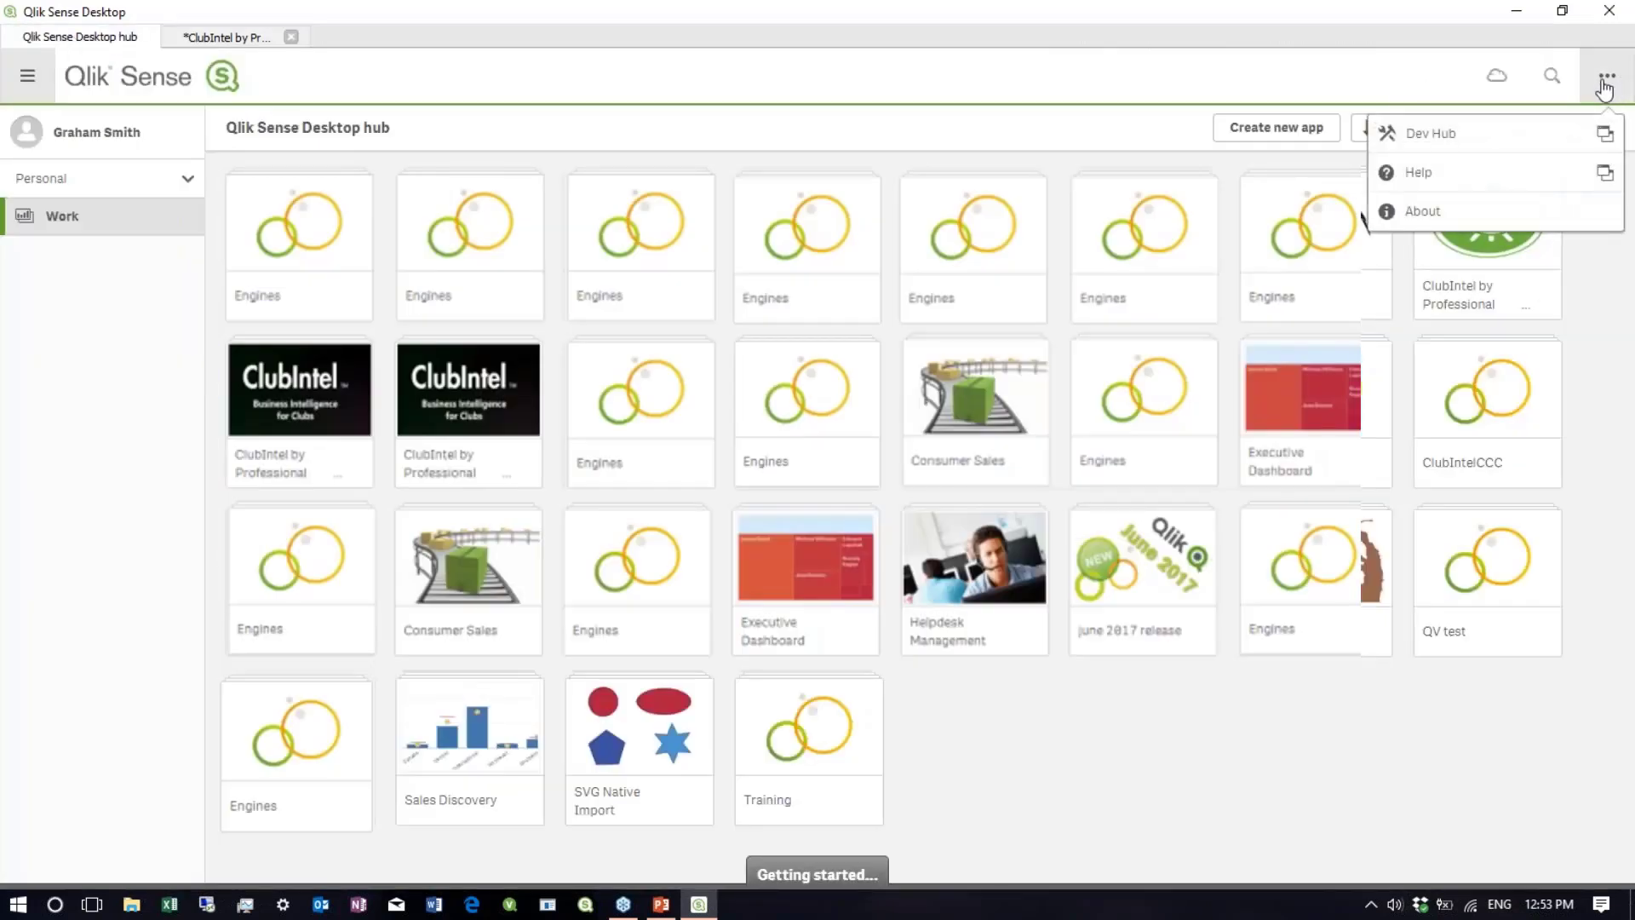
pyautogui.click(1456, 135)
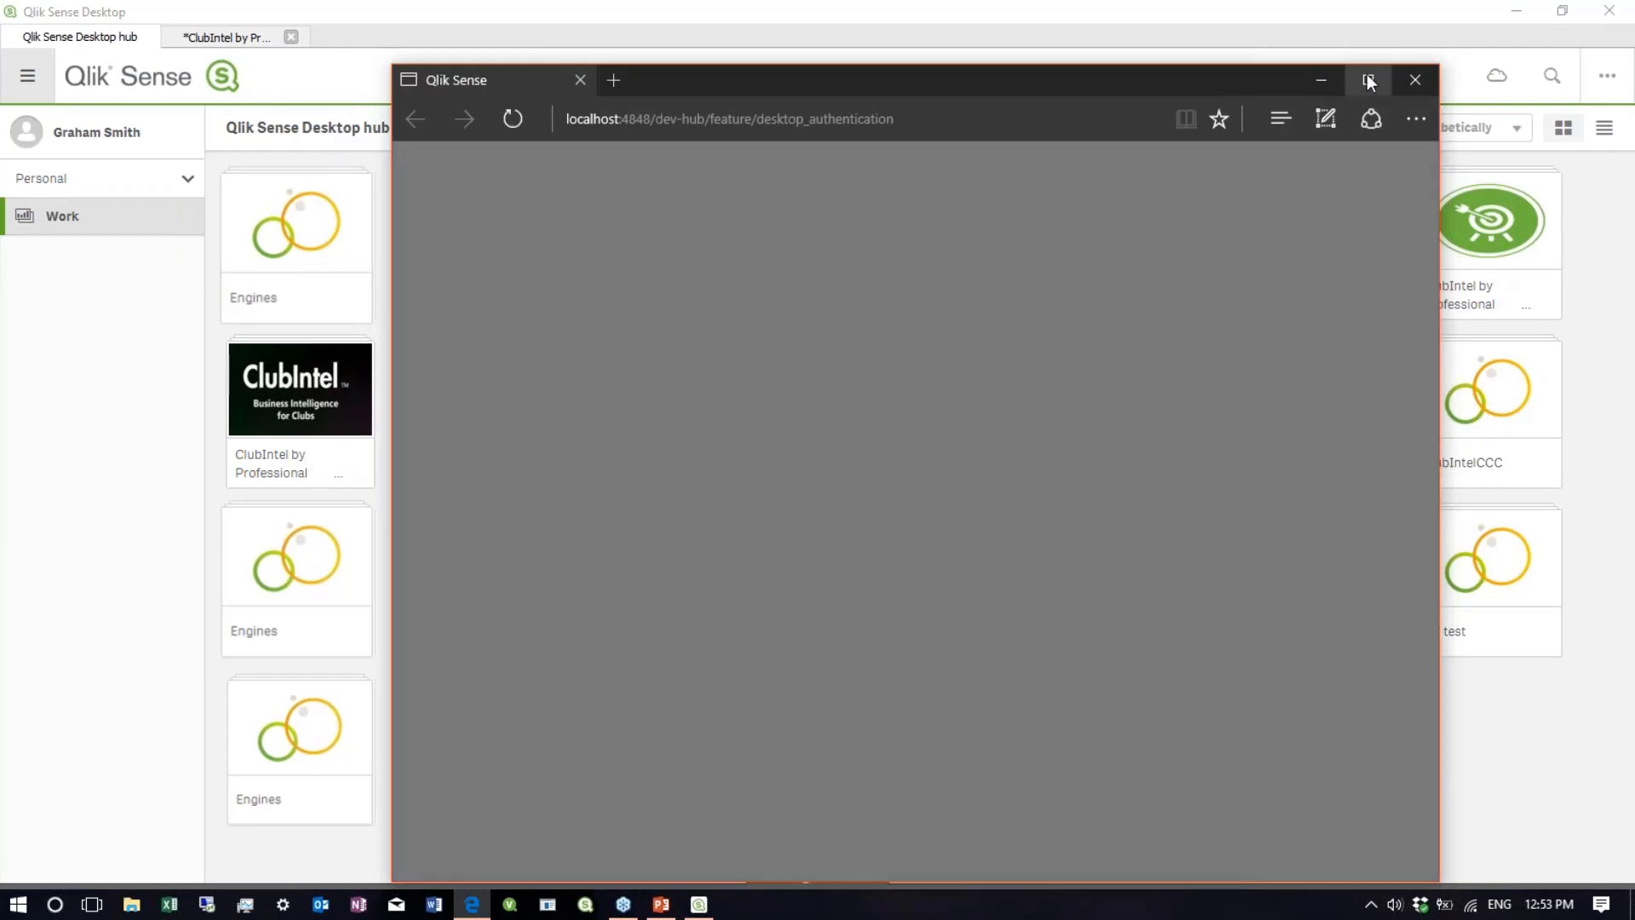
pyautogui.click(1369, 80)
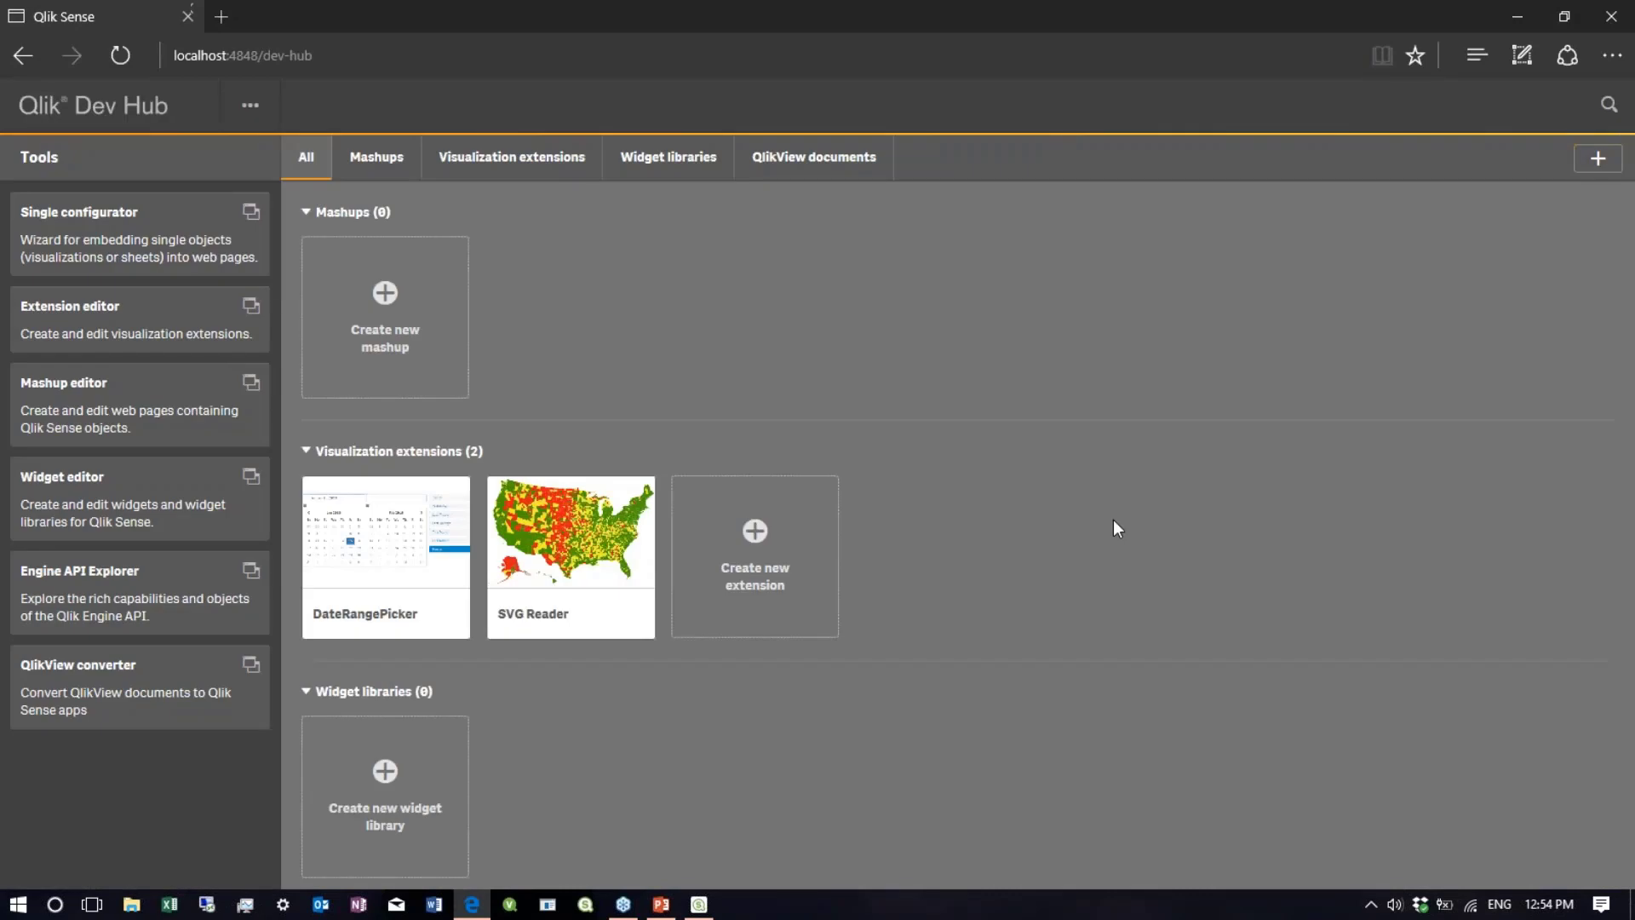
pyautogui.click(82, 694)
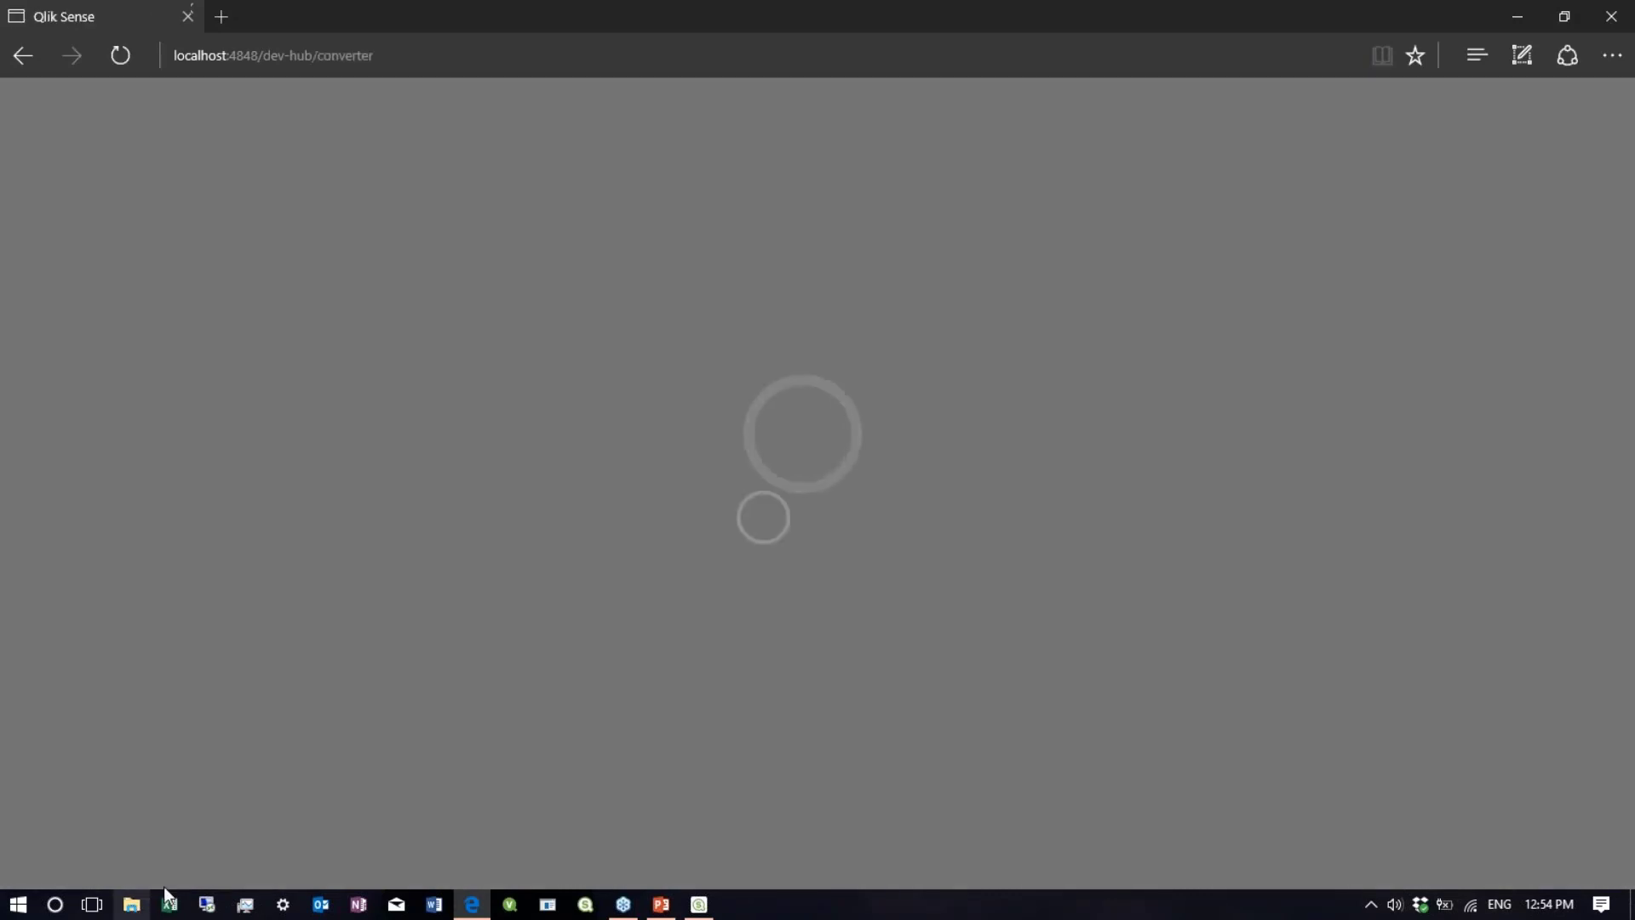
# - Open the New Excel folder on Local Disk (C:) in File Explorer and place its window beside the converter's drop area
pyautogui.press('super+e')
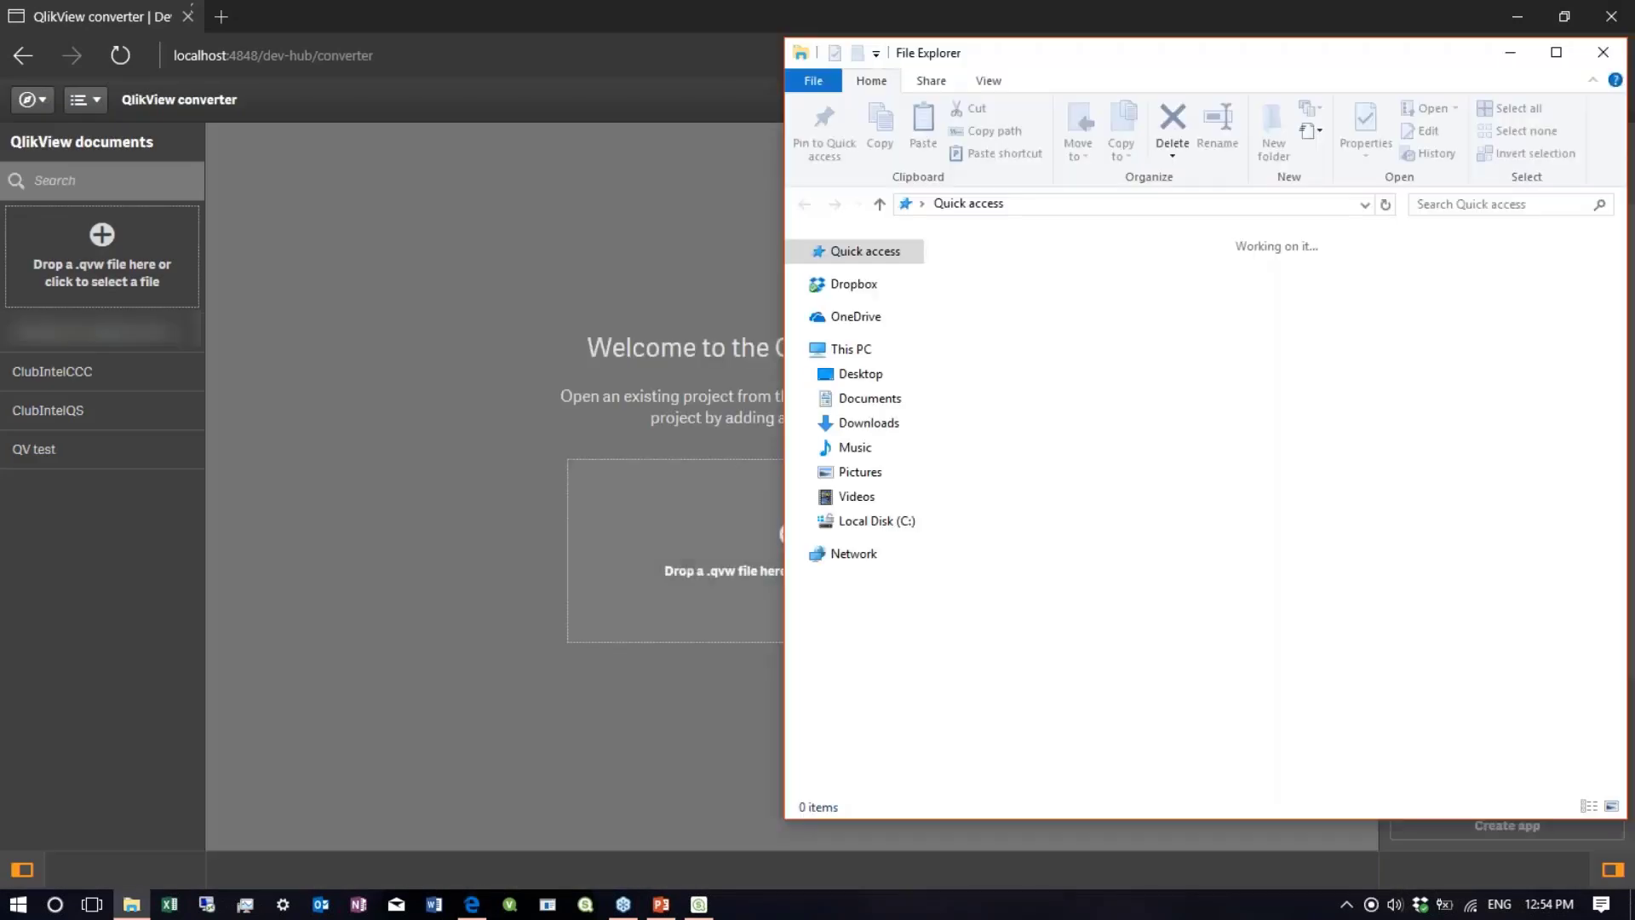
pyautogui.click(877, 522)
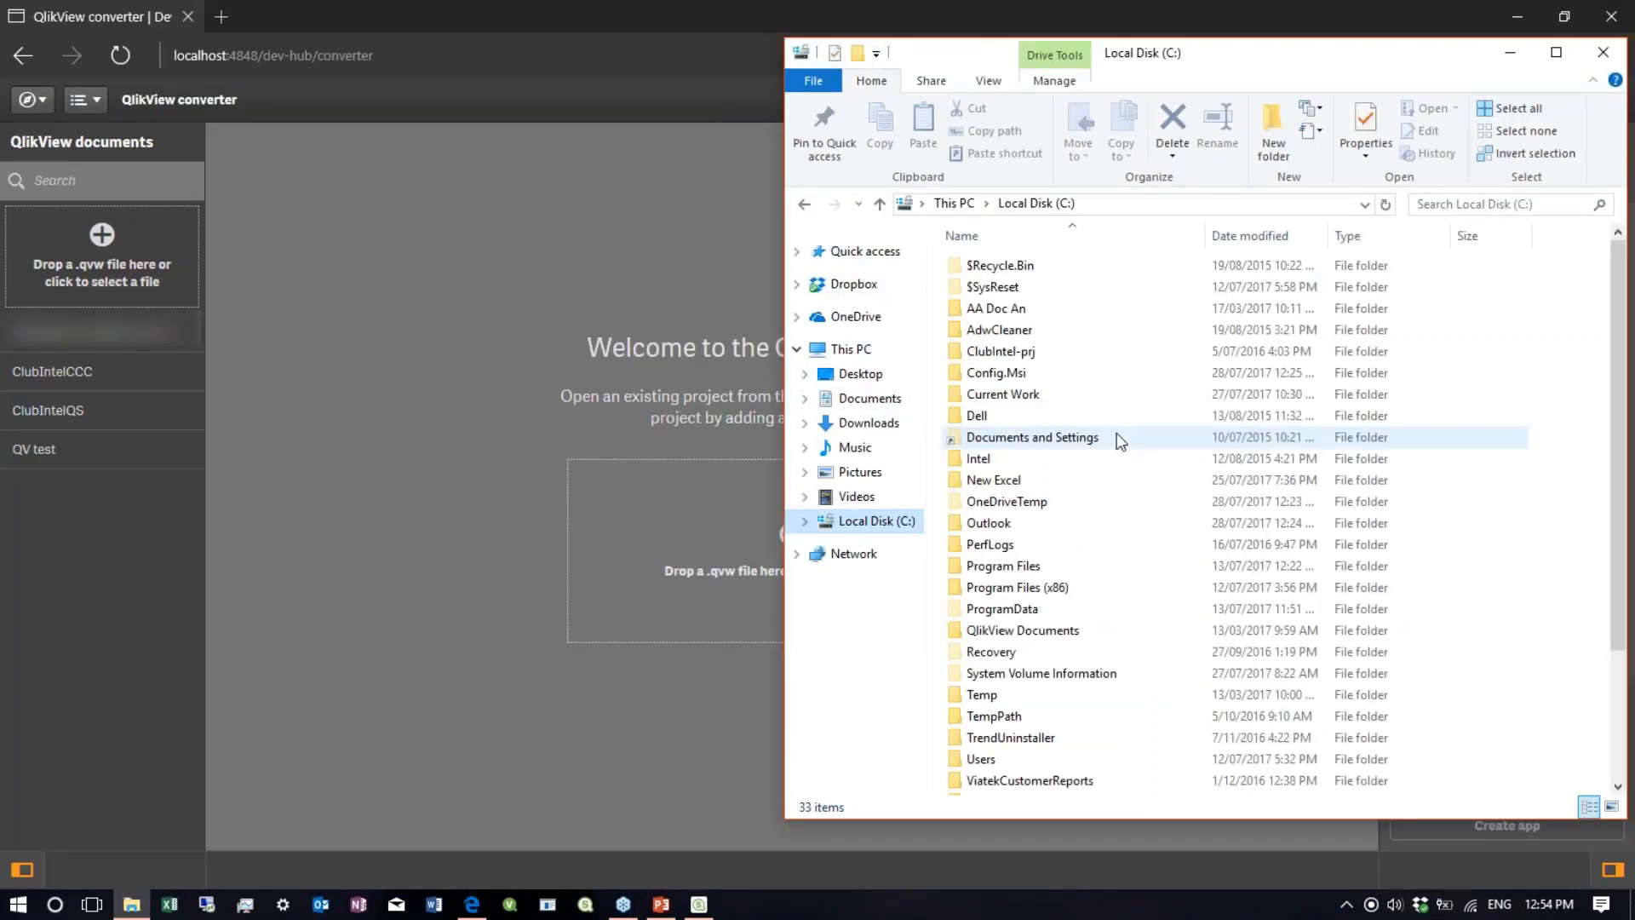
pyautogui.click(1032, 479)
pyautogui.doubleClick(1032, 479)
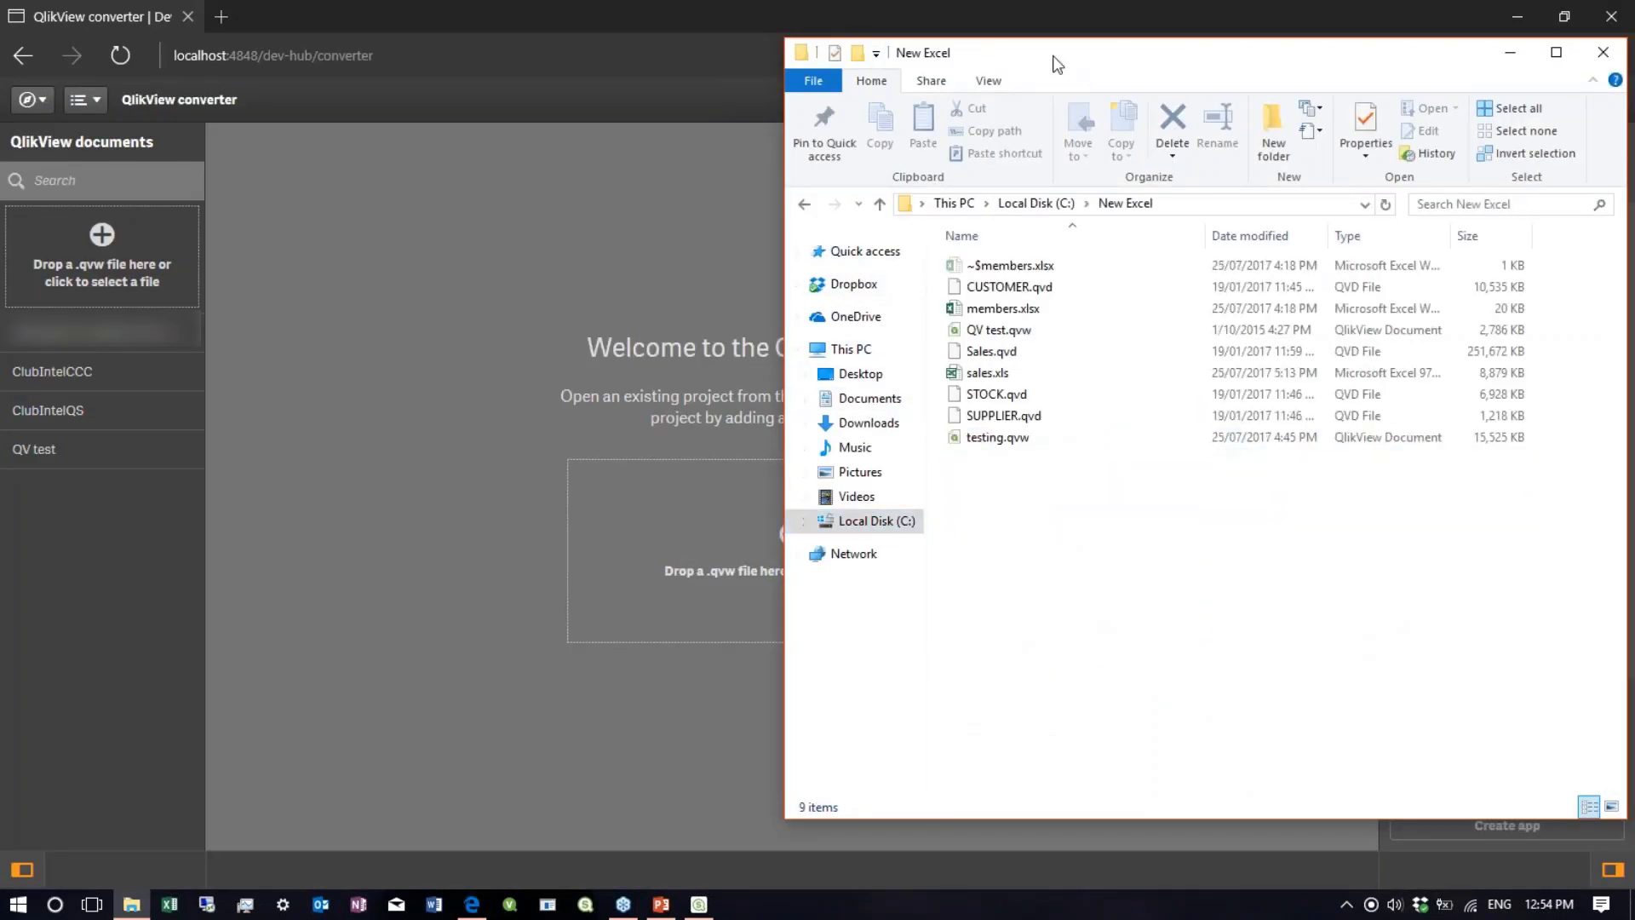
pyautogui.moveTo(1074, 49); pyautogui.dragTo(1217, 81)
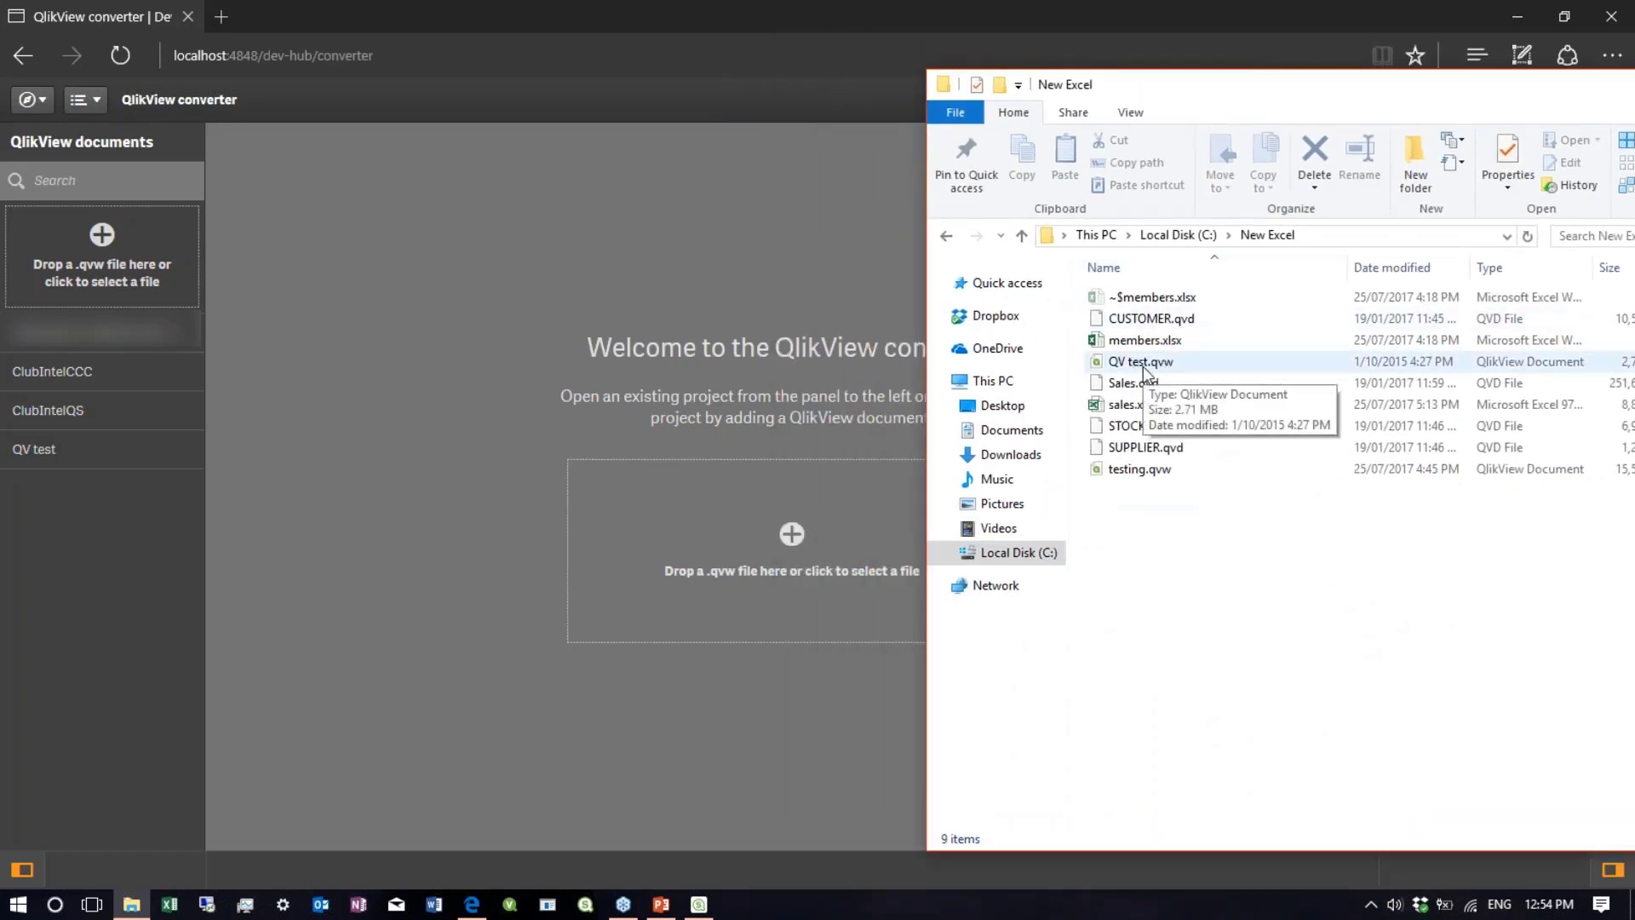
# - Try to add QV test.qvw from the New Excel folder to the QlikView converter and dismiss the dialogs
pyautogui.click(1203, 369)
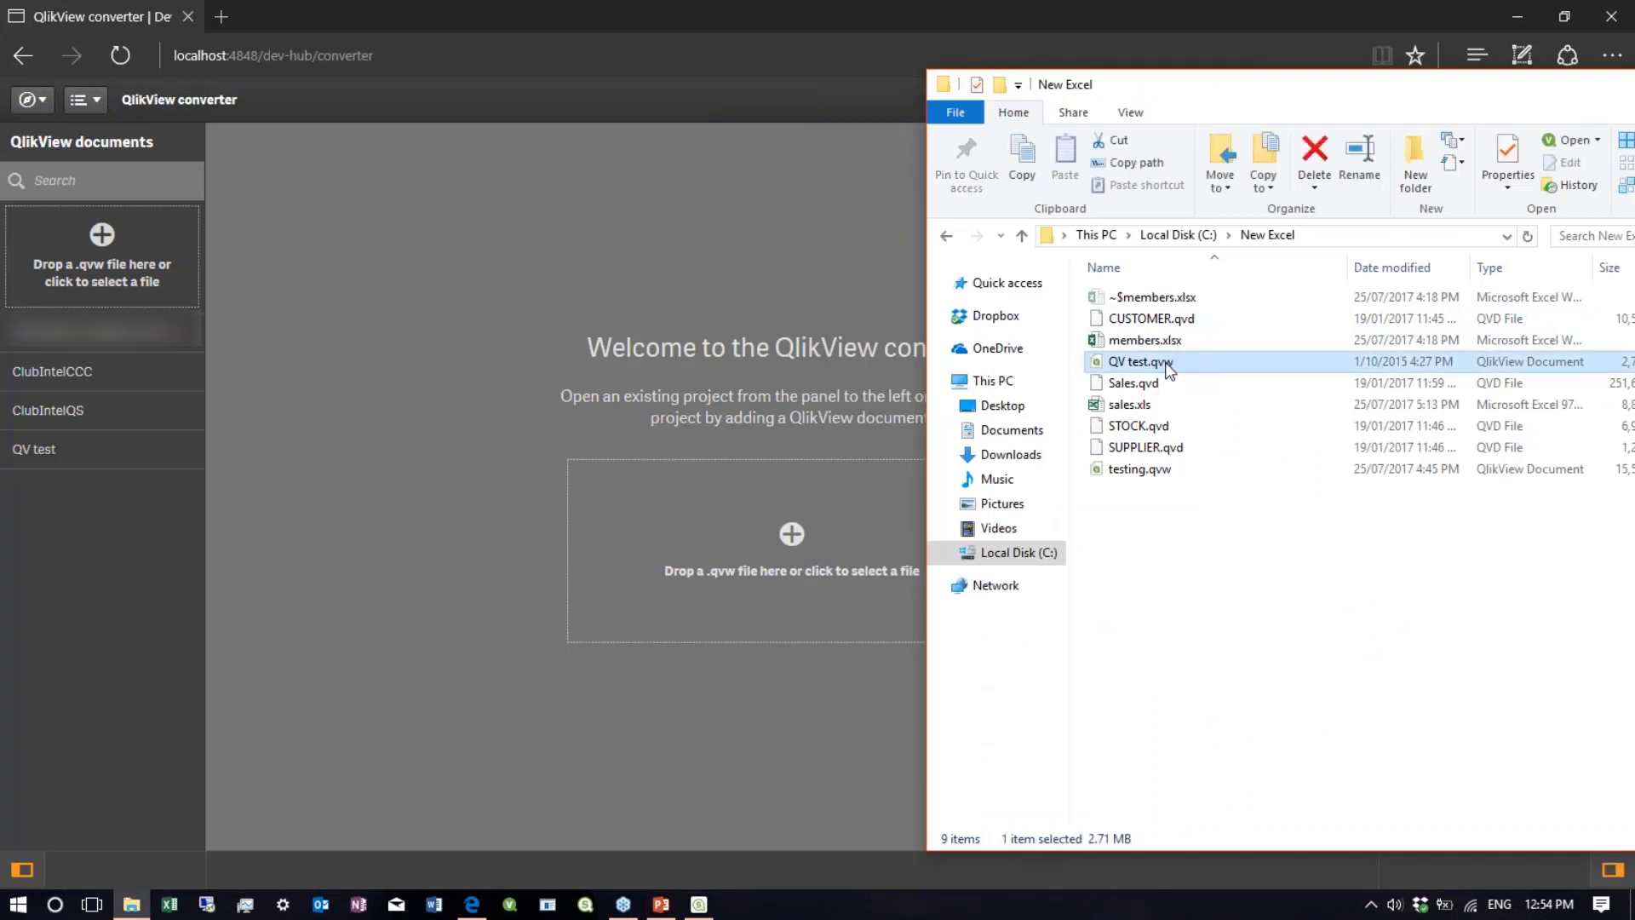
pyautogui.moveTo(1165, 365); pyautogui.dragTo(763, 581)
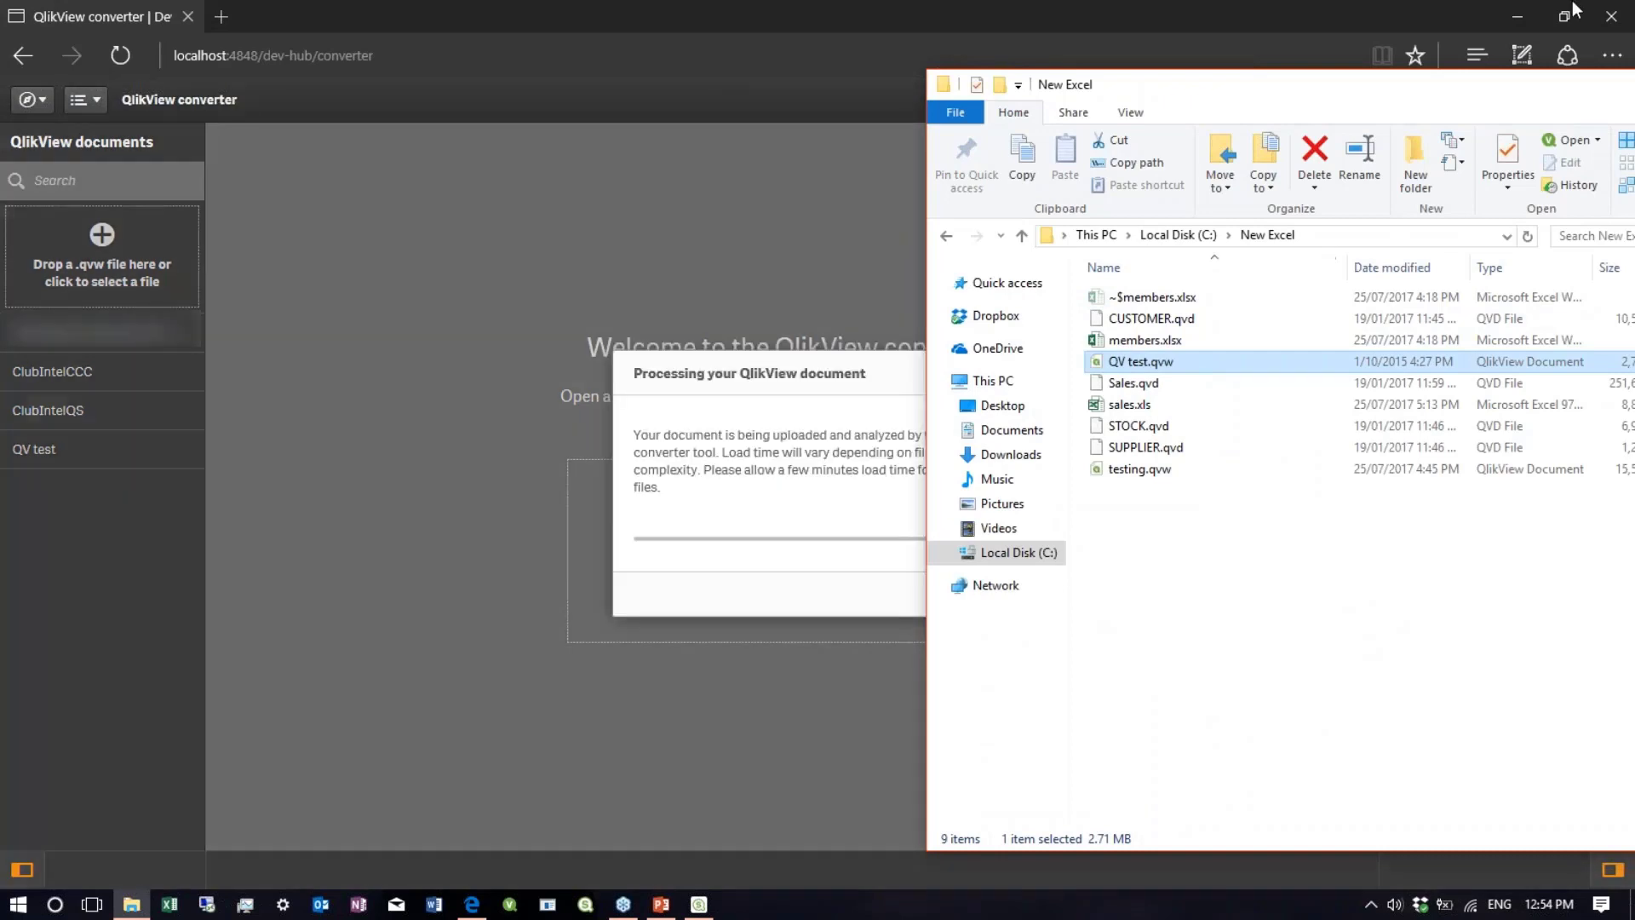
pyautogui.moveTo(1533, 84); pyautogui.dragTo(1227, 667)
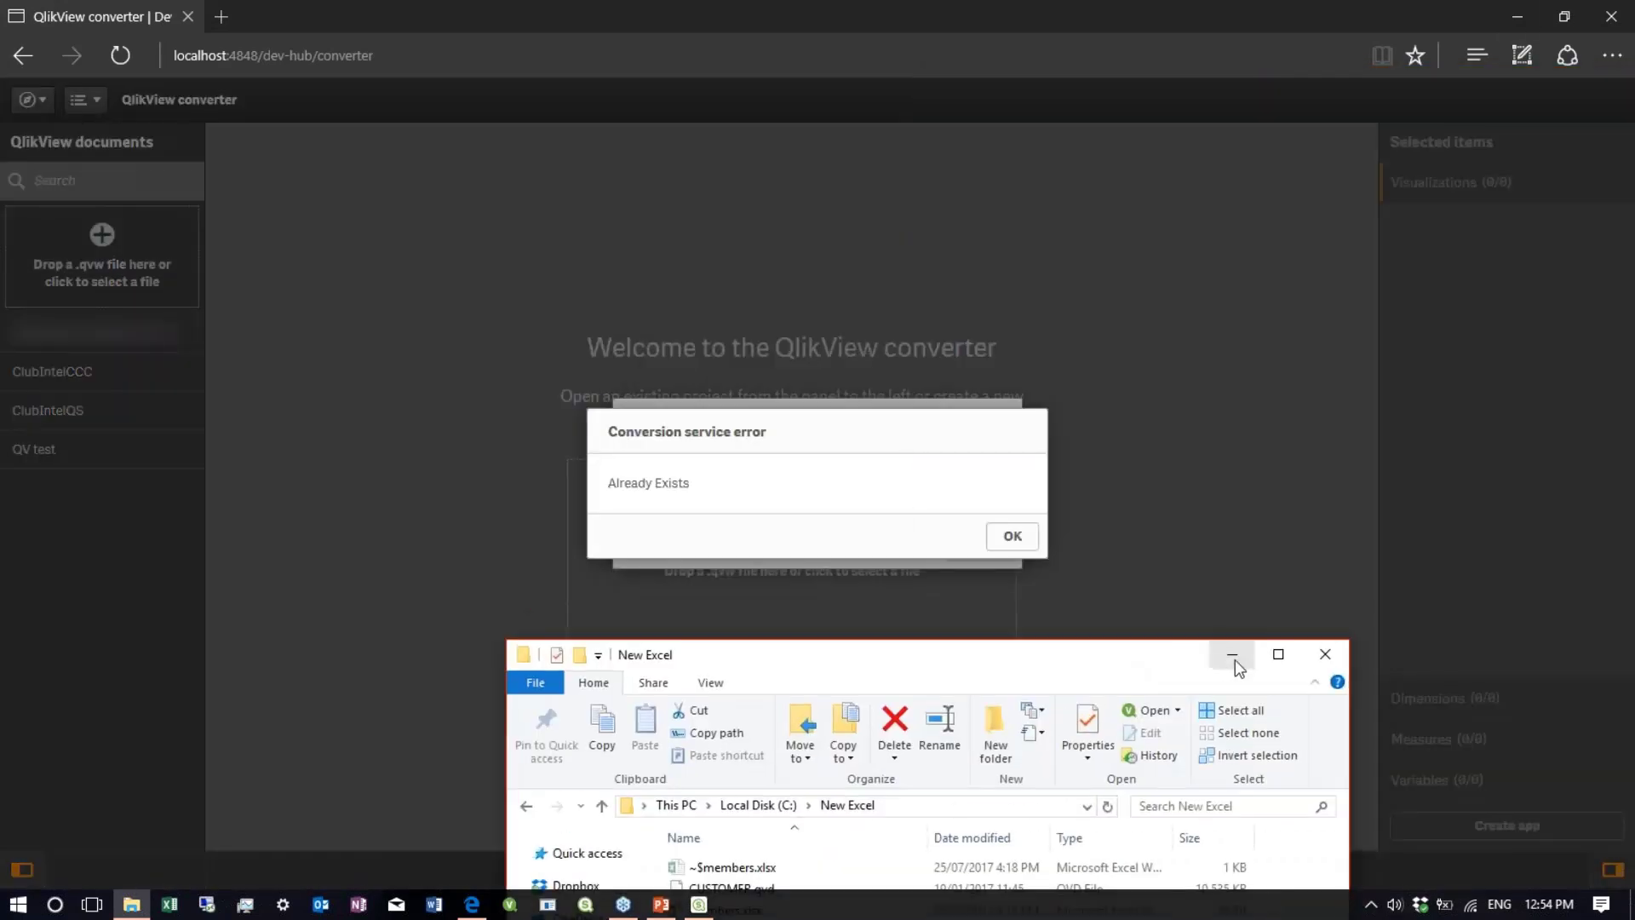
pyautogui.click(1232, 656)
pyautogui.click(1013, 536)
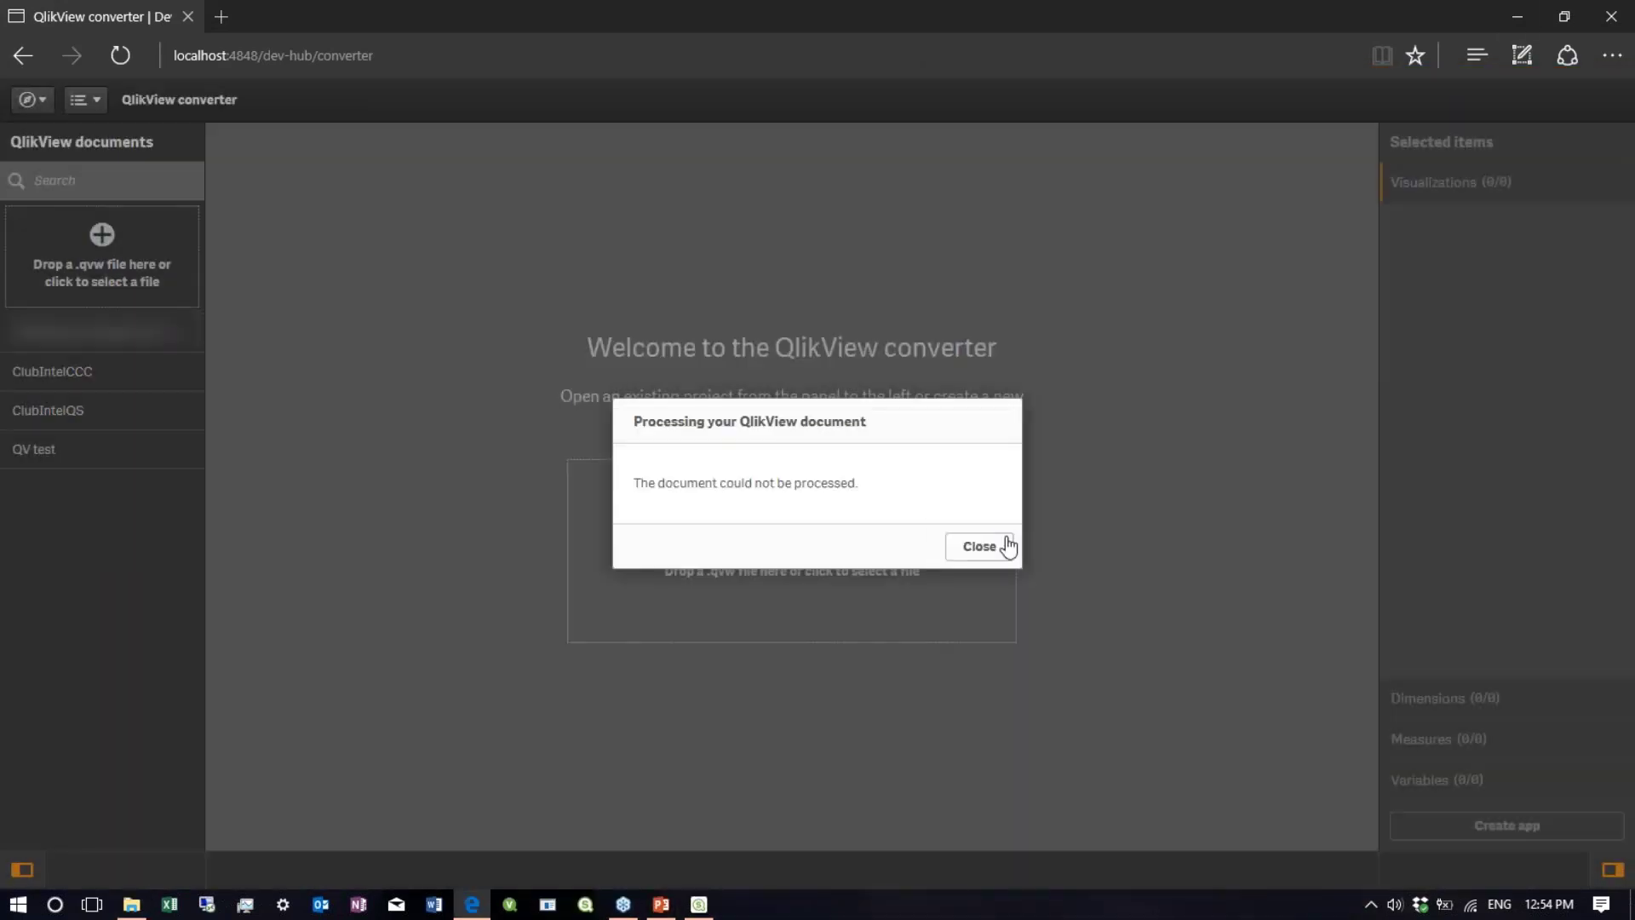
pyautogui.click(979, 548)
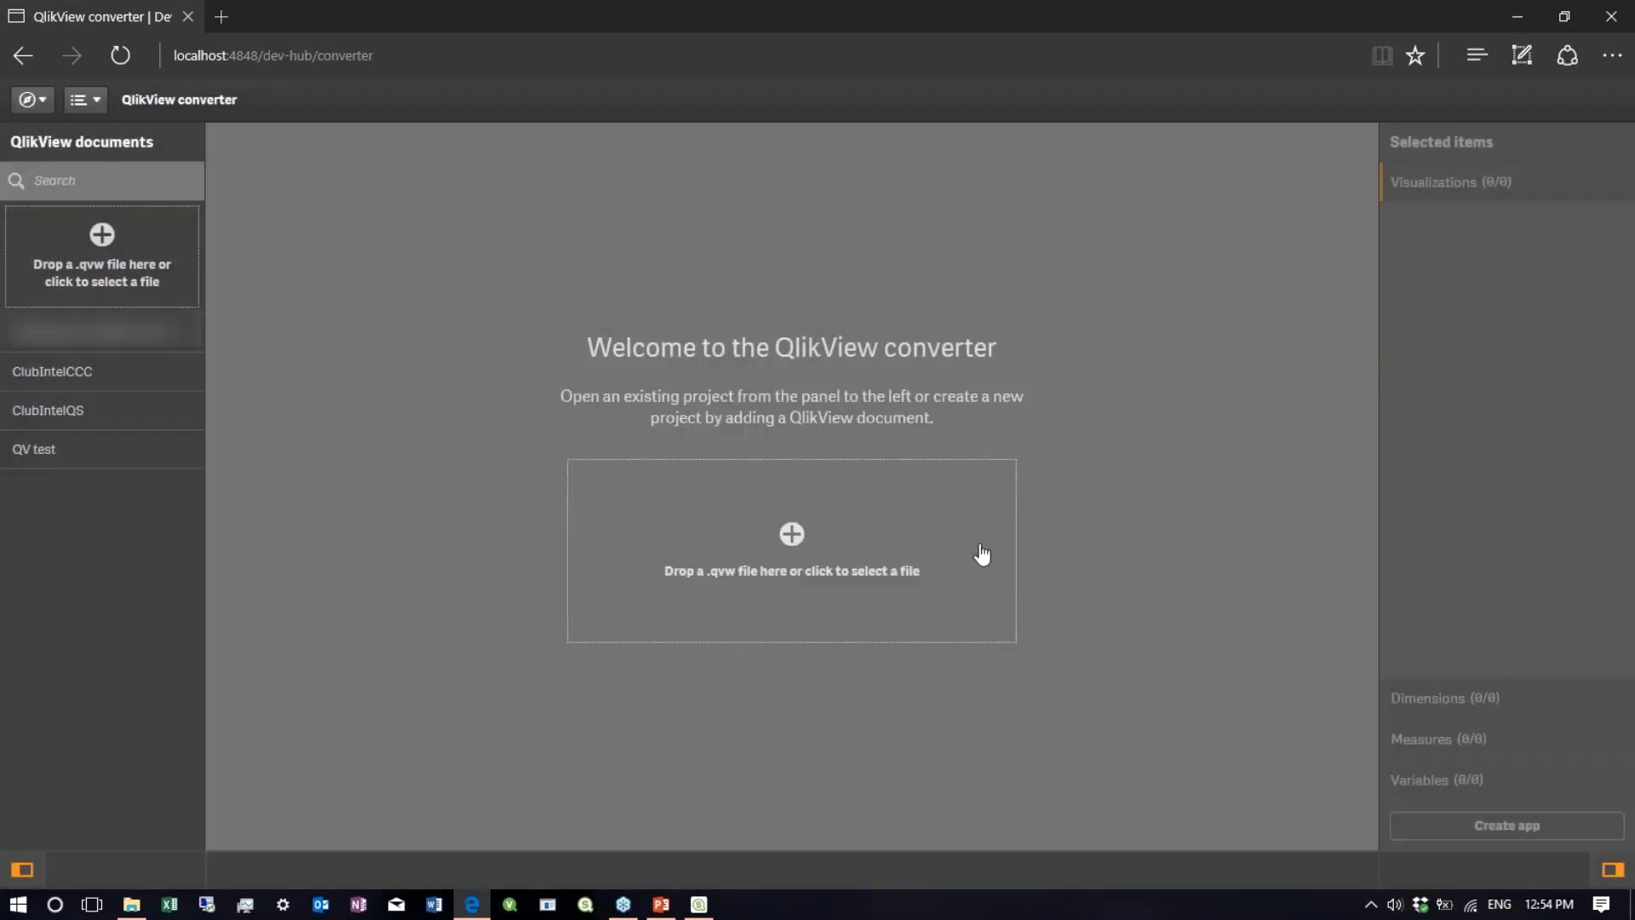
# - Delete the existing QV test project from the converter's QlikView documents
pyautogui.rightClick(47, 453)
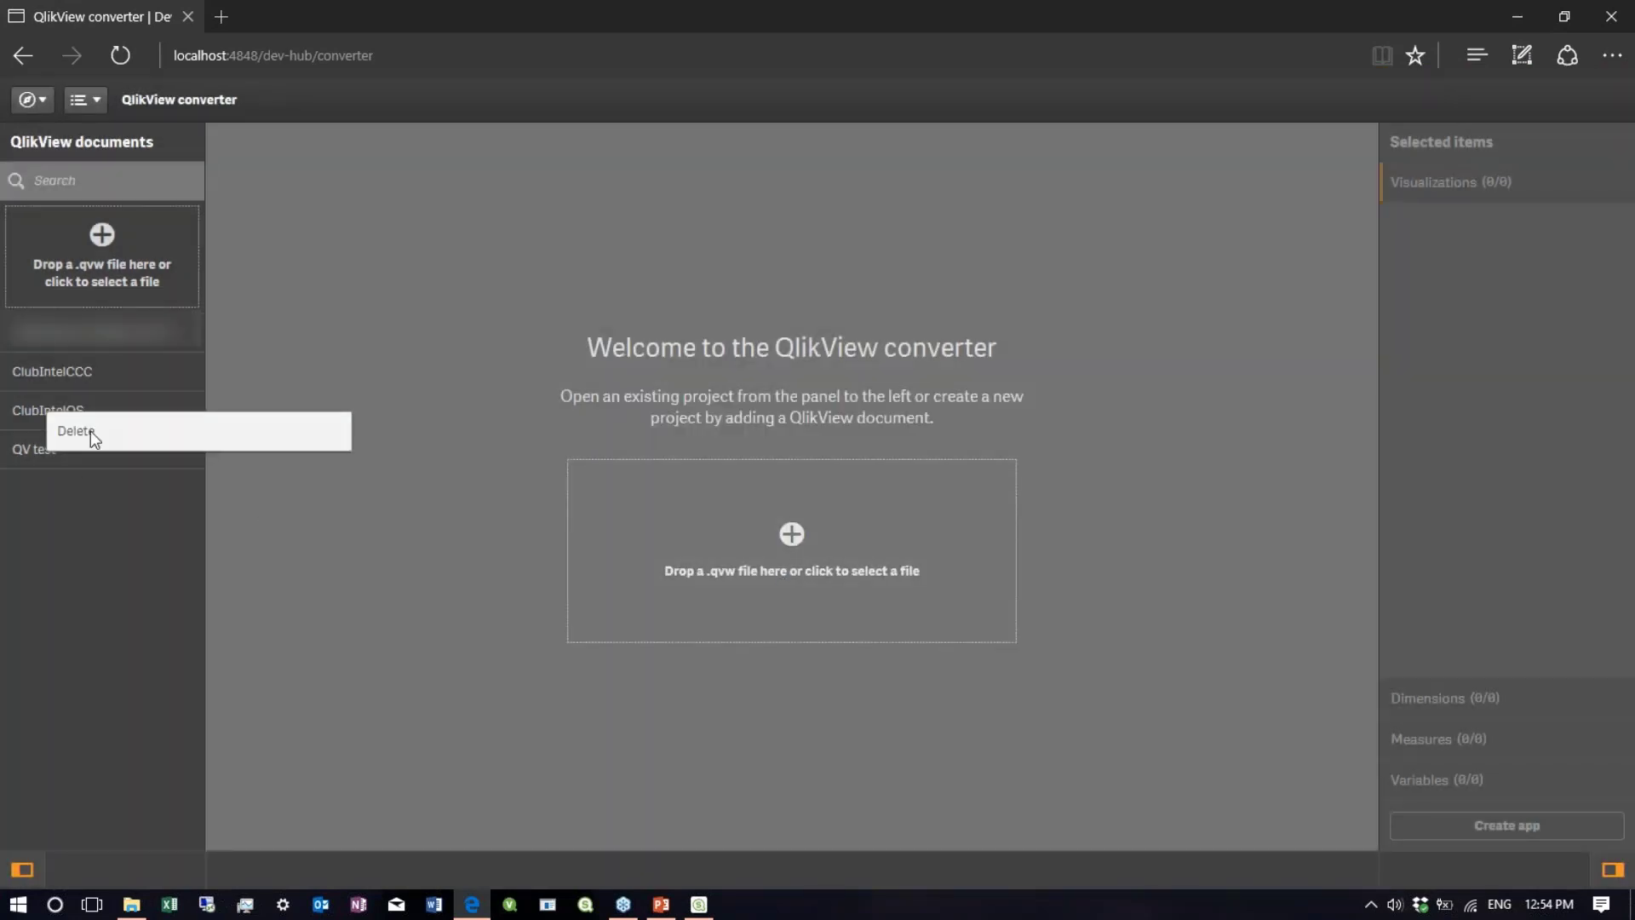
pyautogui.click(96, 435)
pyautogui.click(1010, 537)
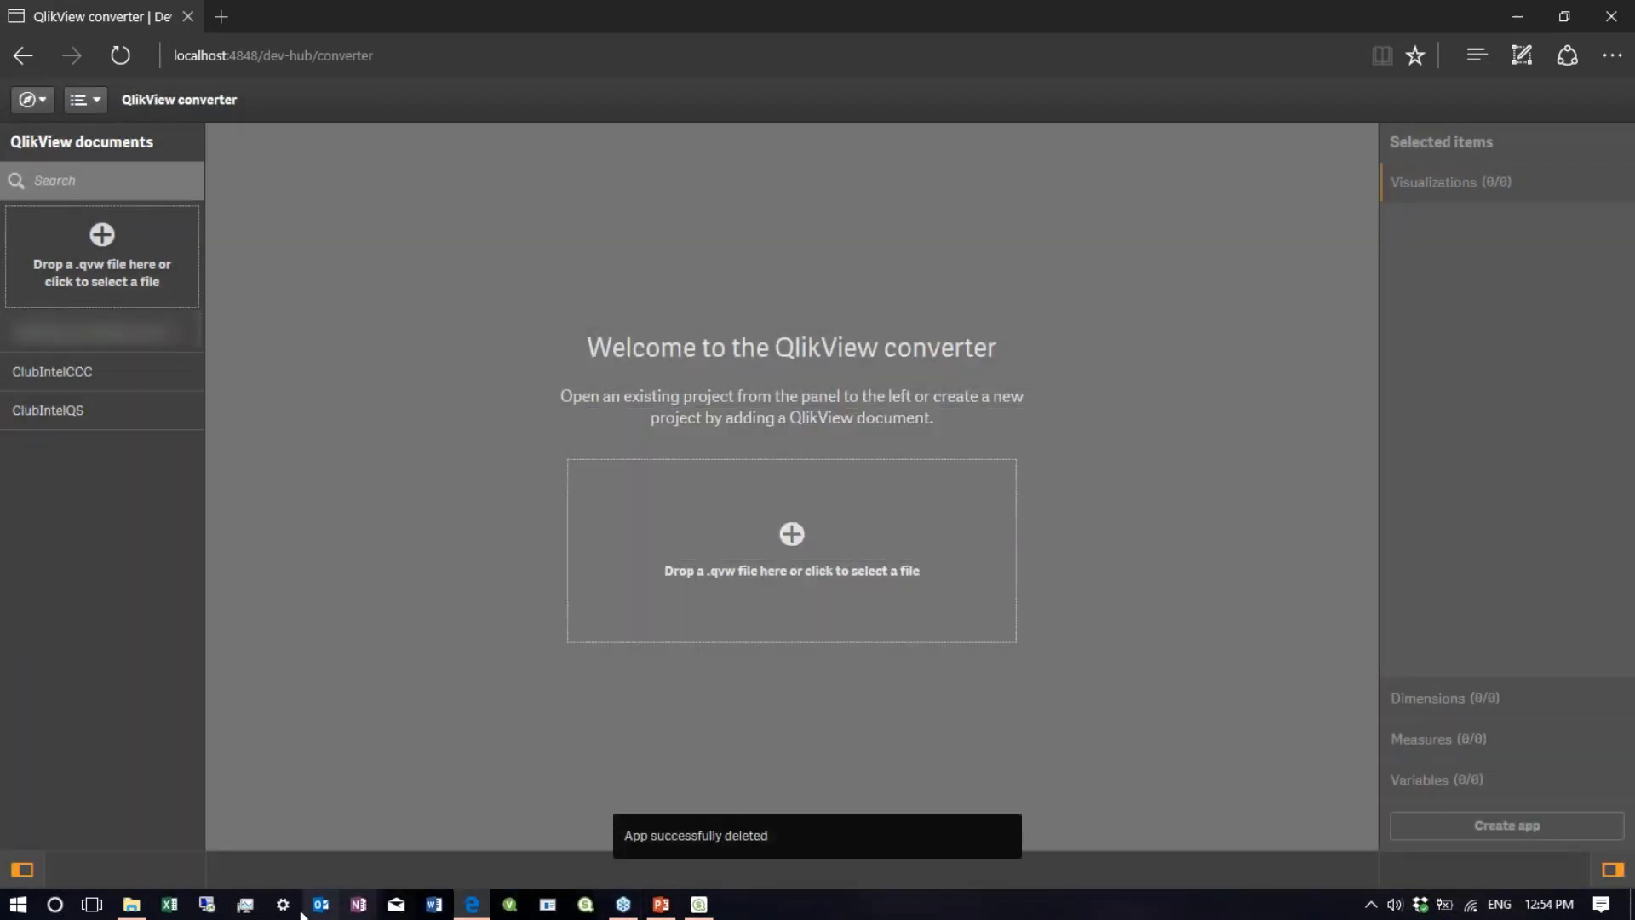
# - Upload QV test.qvw from the New Excel folder into the converter, minimize File Explorer and close the processing dialog
pyautogui.click(131, 904)
pyautogui.moveTo(979, 649); pyautogui.dragTo(1429, 120)
pyautogui.moveTo(1244, 369); pyautogui.dragTo(822, 537)
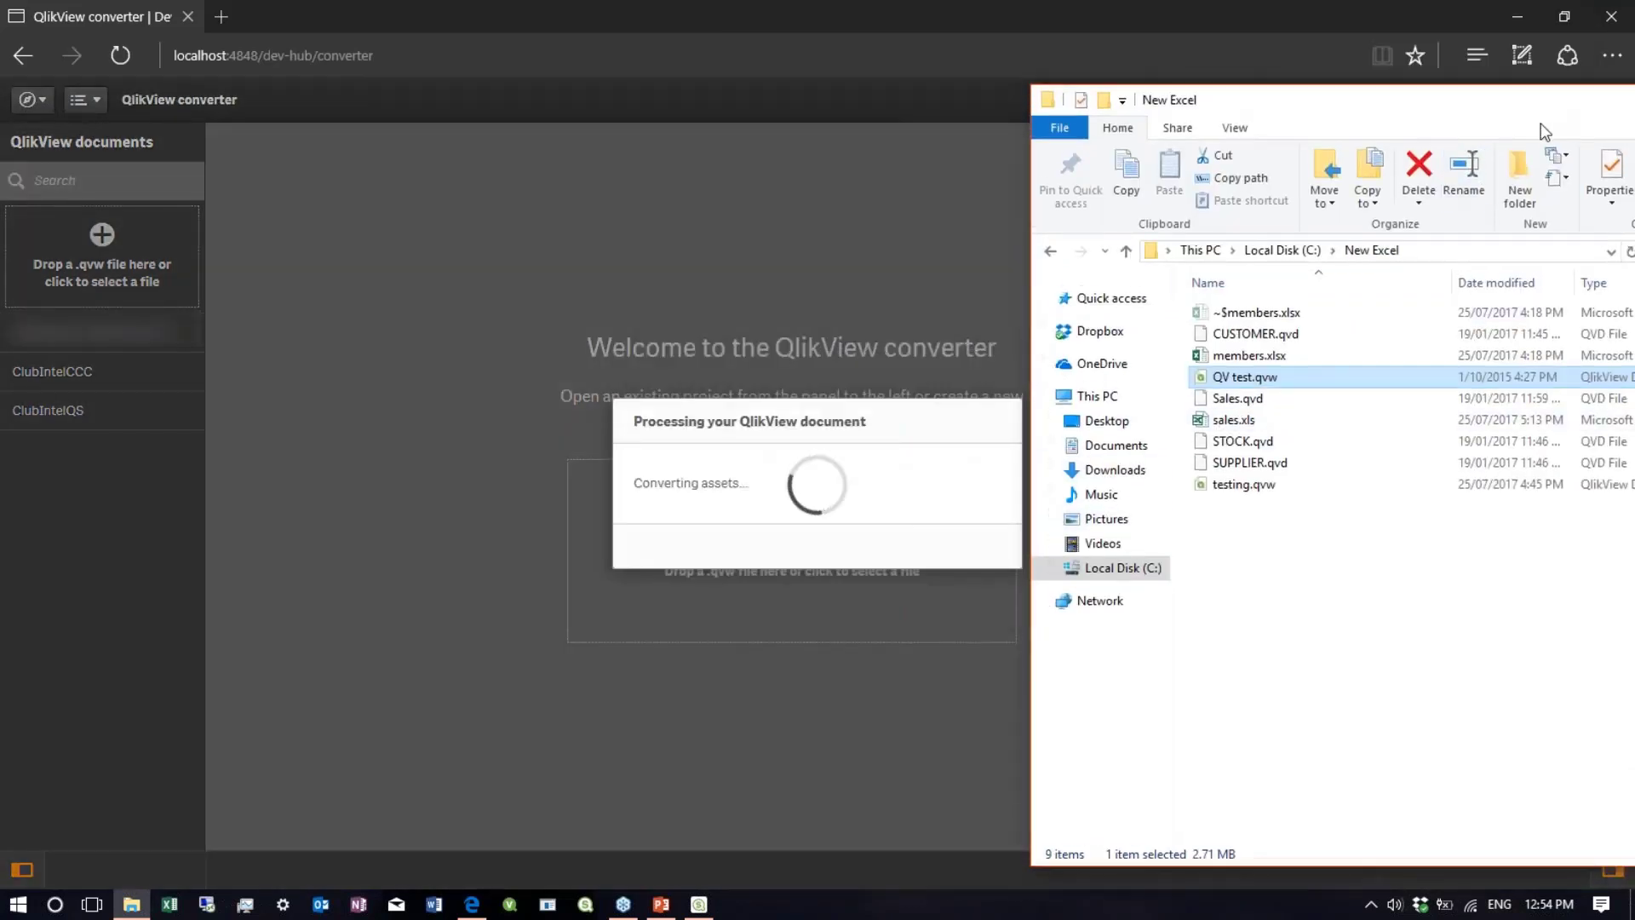
pyautogui.moveTo(1405, 92); pyautogui.dragTo(1069, 500)
pyautogui.click(1414, 500)
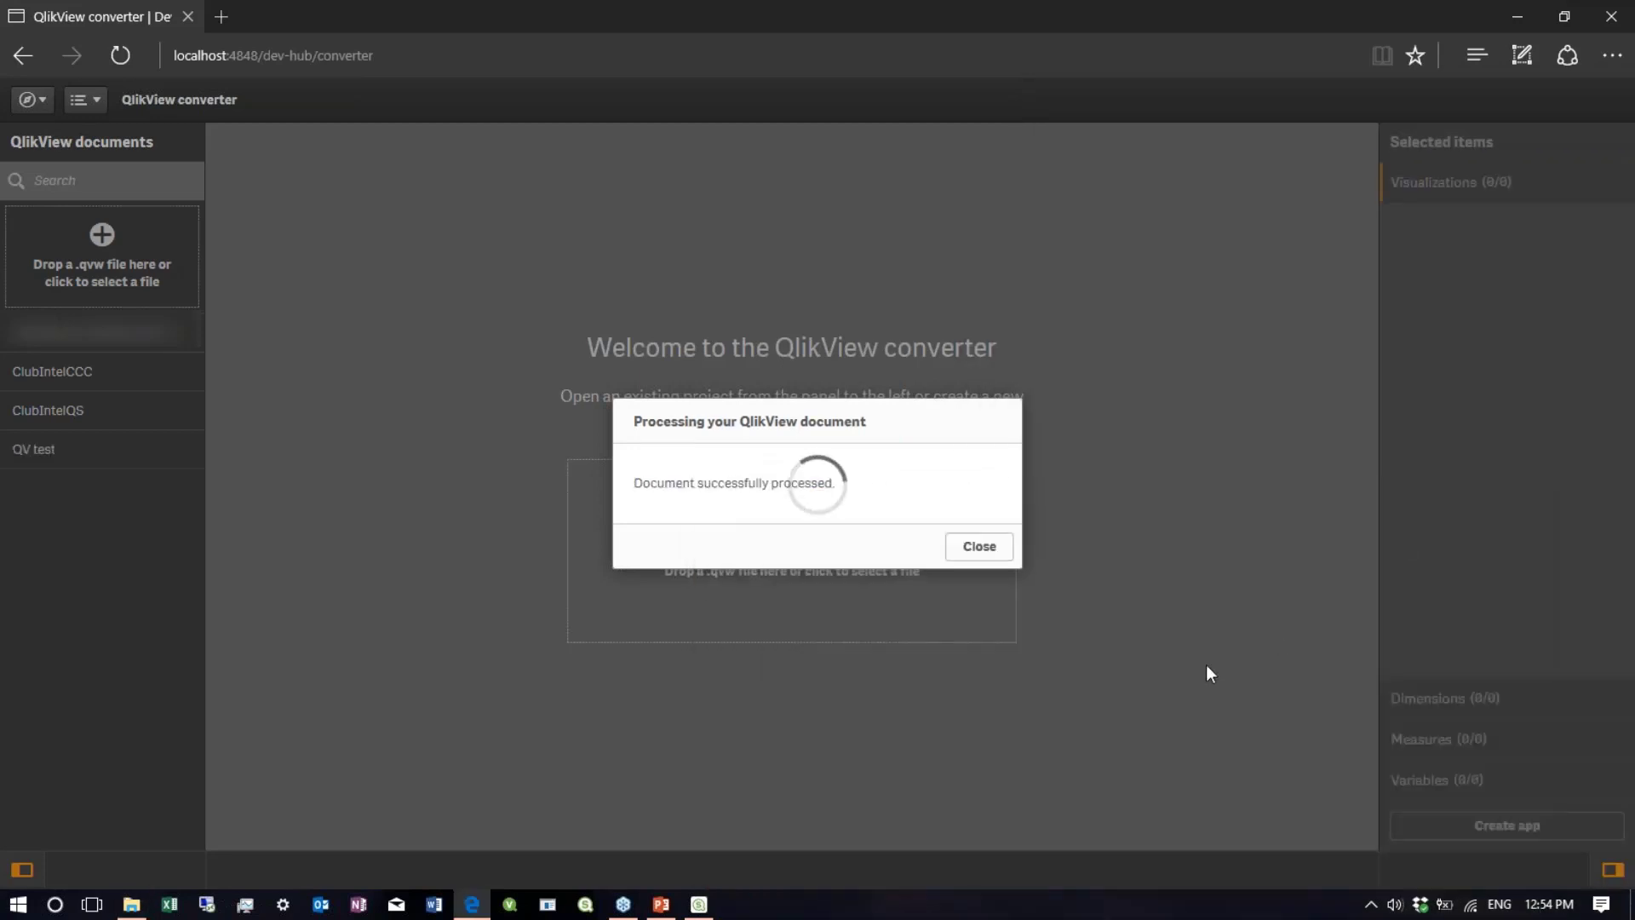
pyautogui.press('Return')
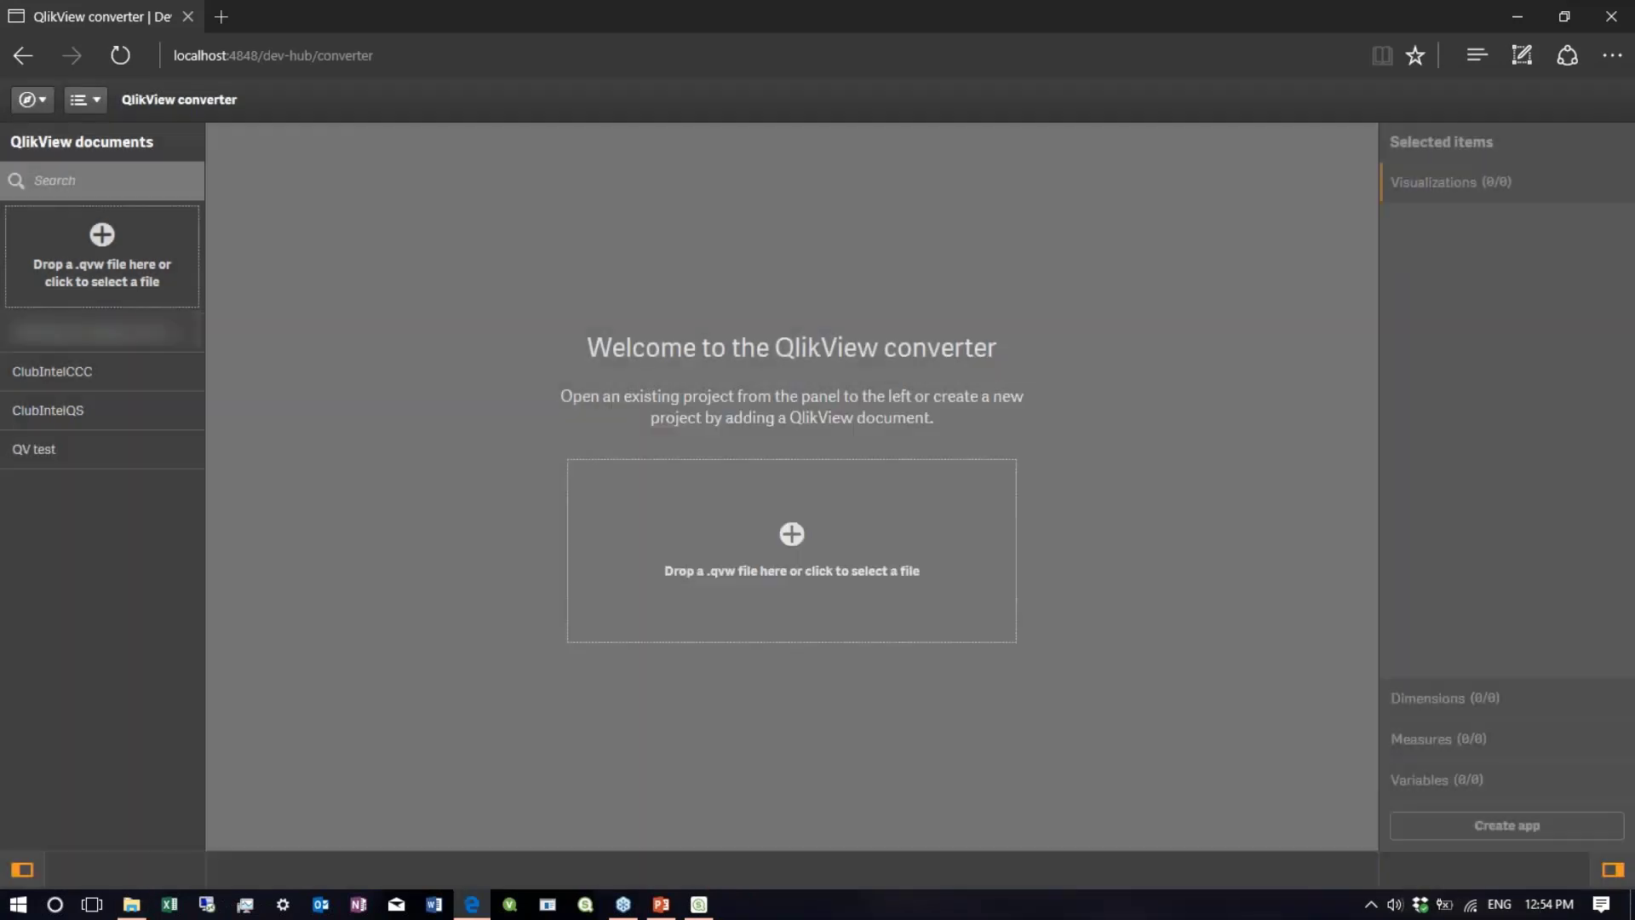
# - Open the QV test project and inspect the visualizations listed under sheets SH14 and SH20
pyautogui.click(57, 452)
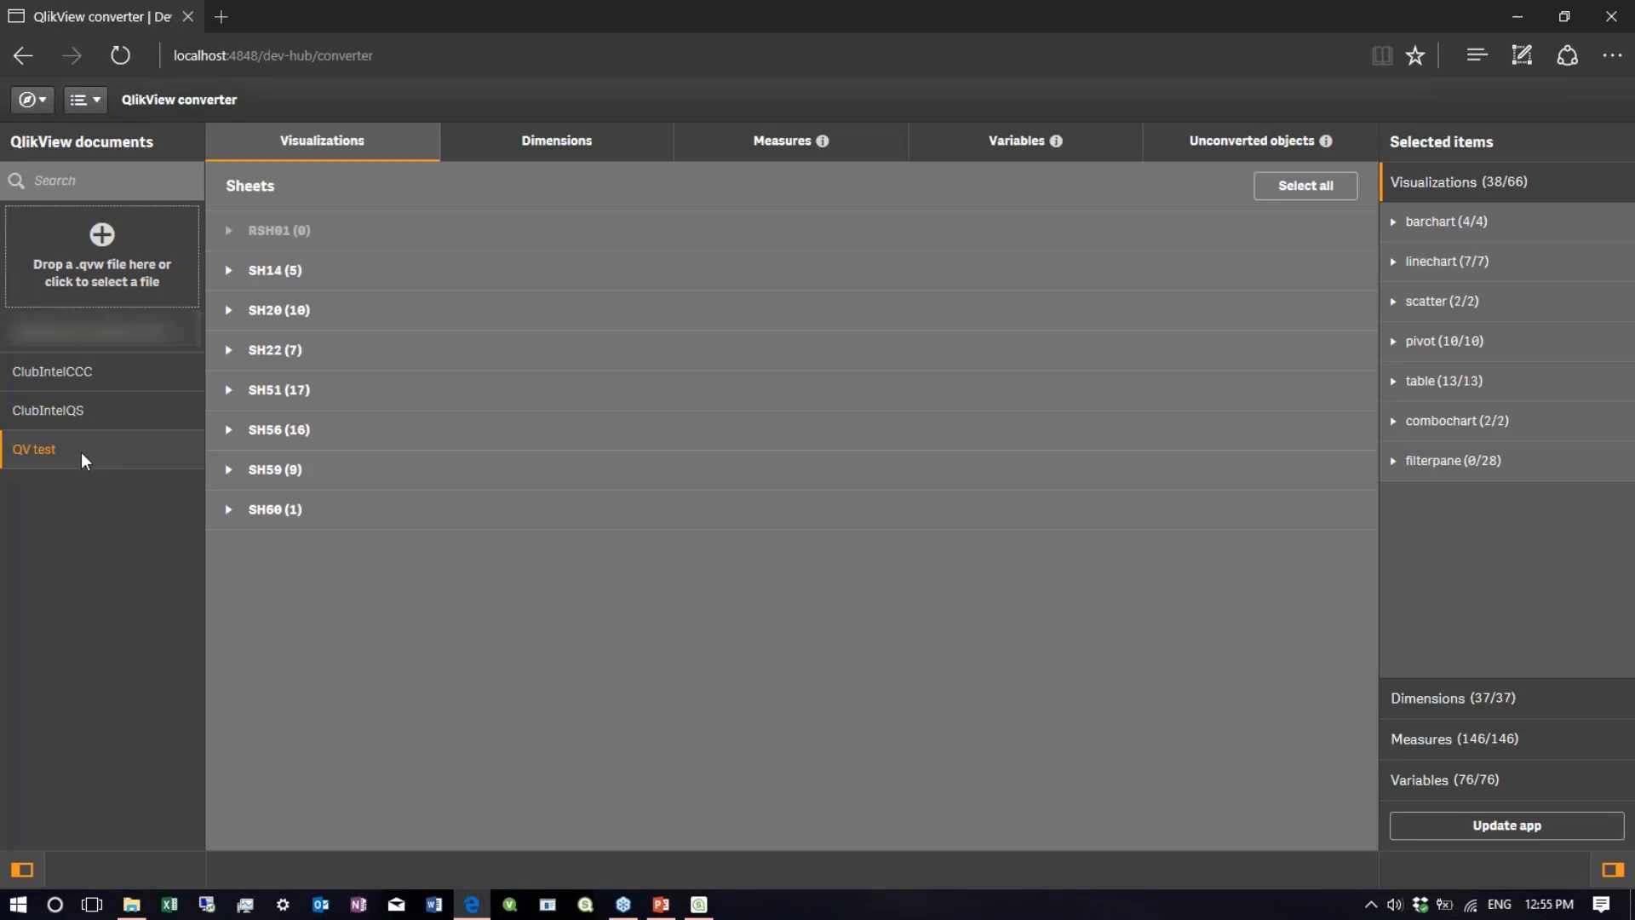
pyautogui.click(229, 272)
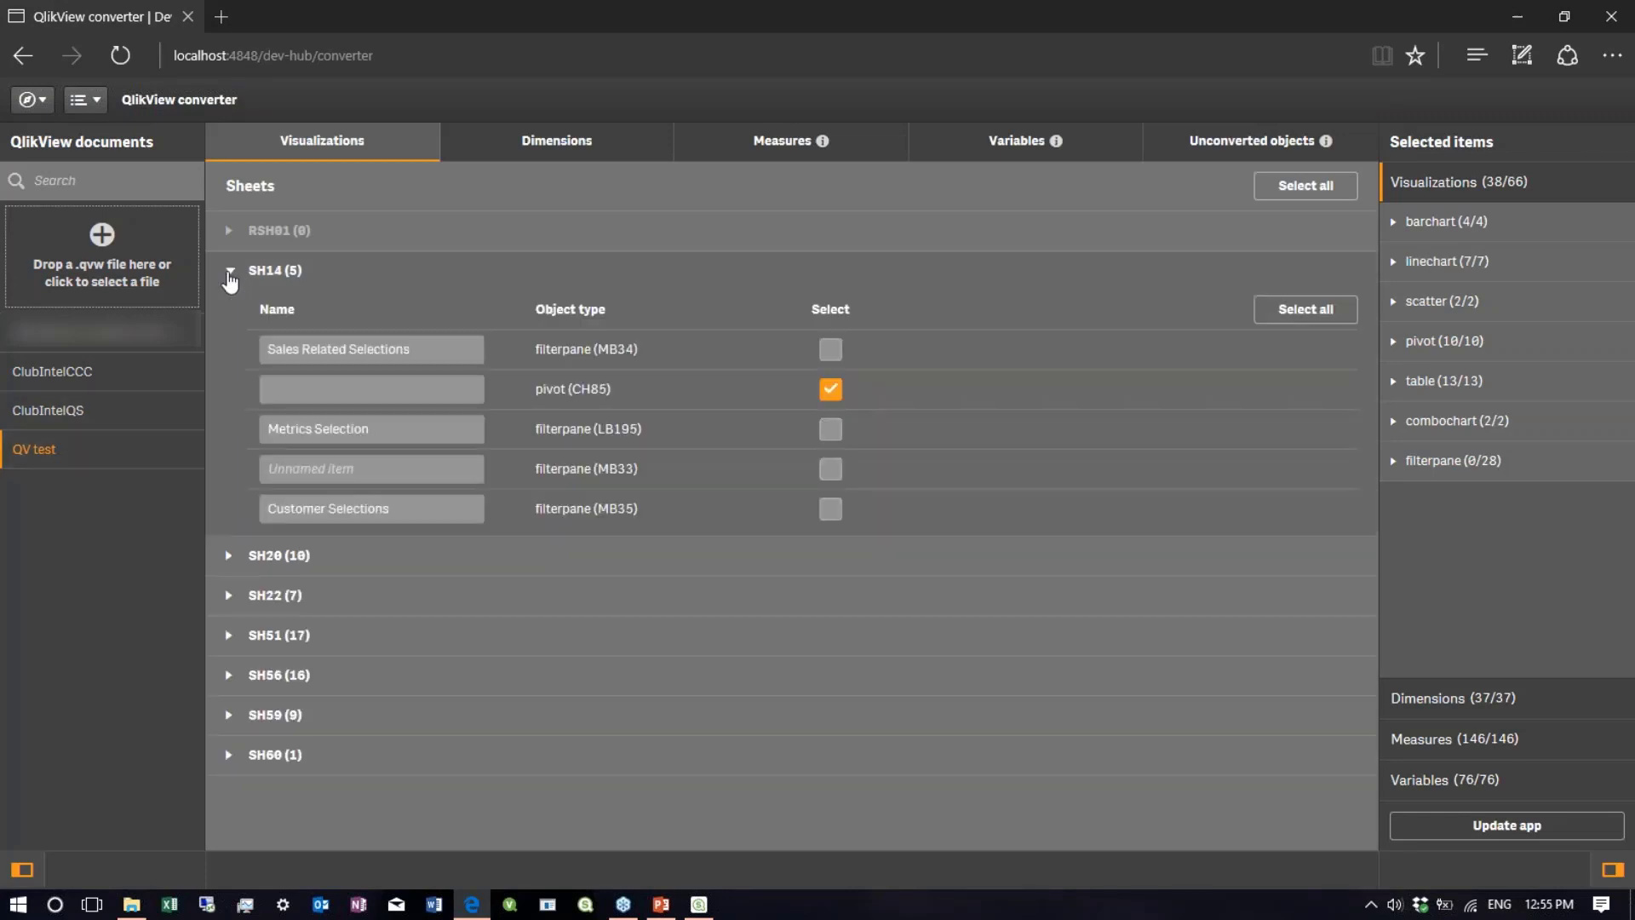
pyautogui.click(230, 277)
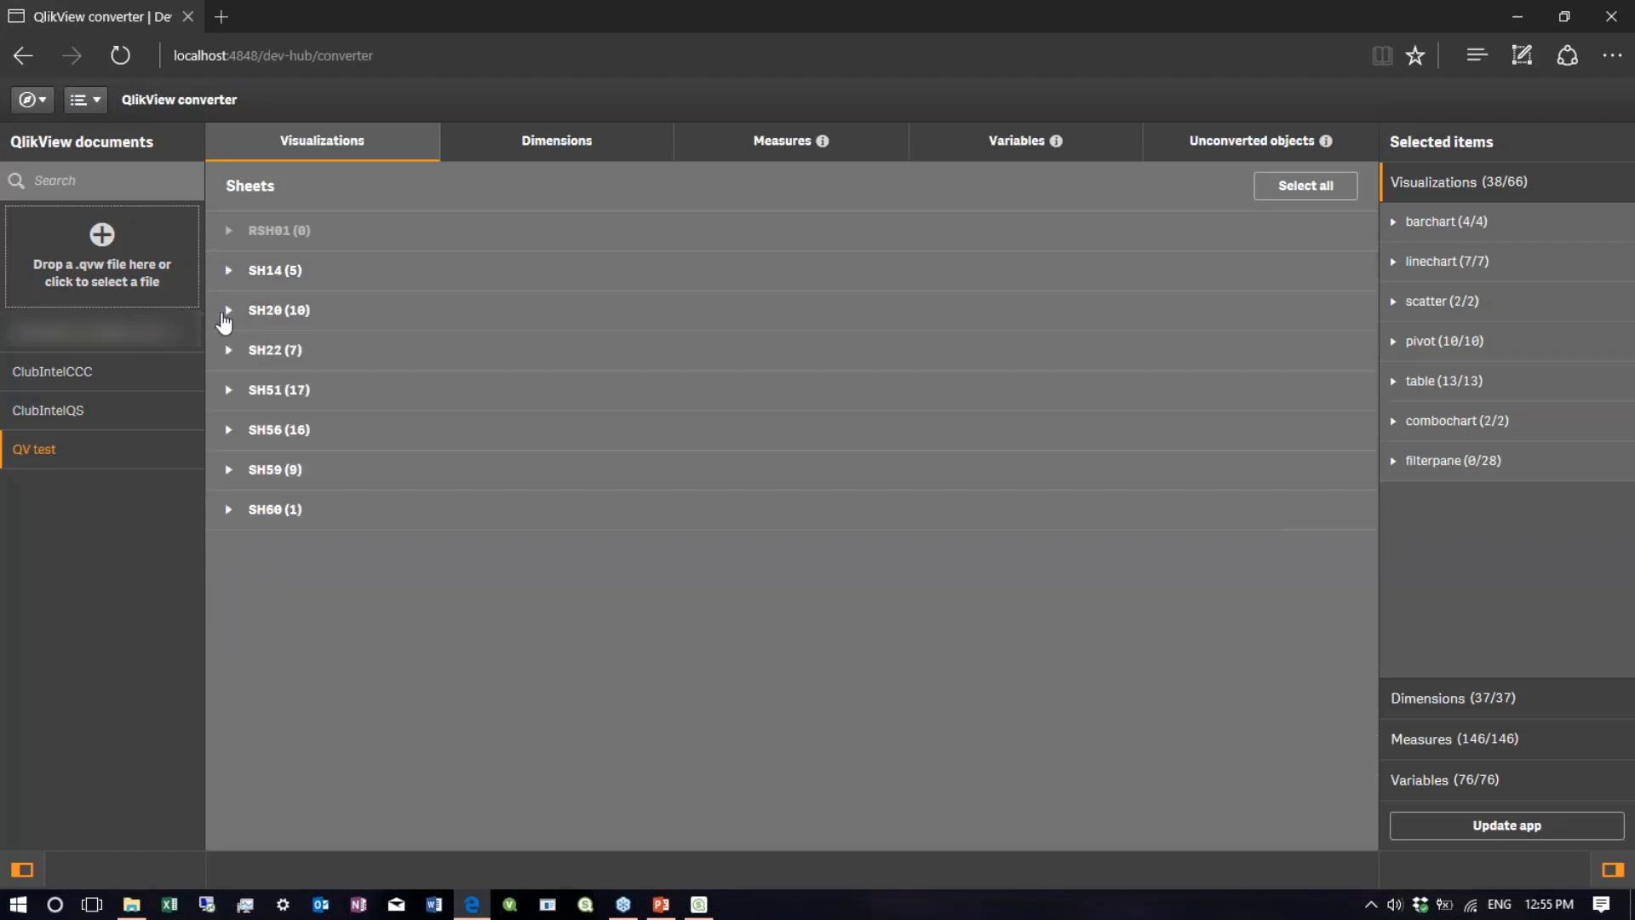
pyautogui.click(228, 314)
pyautogui.click(228, 312)
# - Review the QV test project's dimensions, measures, variables and unconverted objects
pyautogui.click(532, 162)
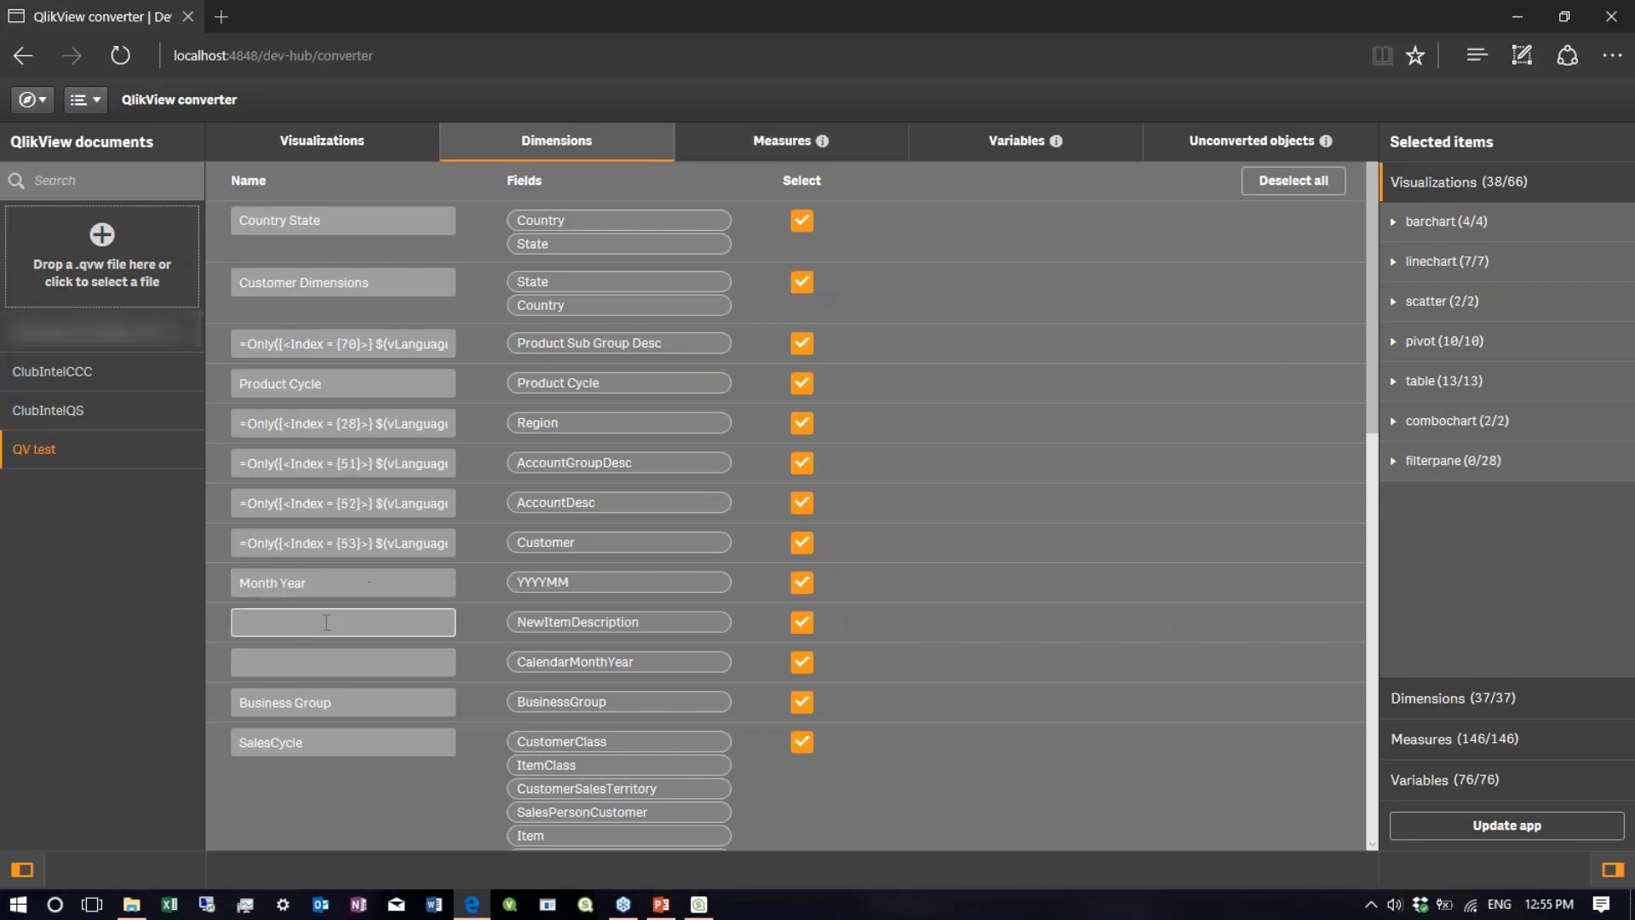
pyautogui.click(747, 146)
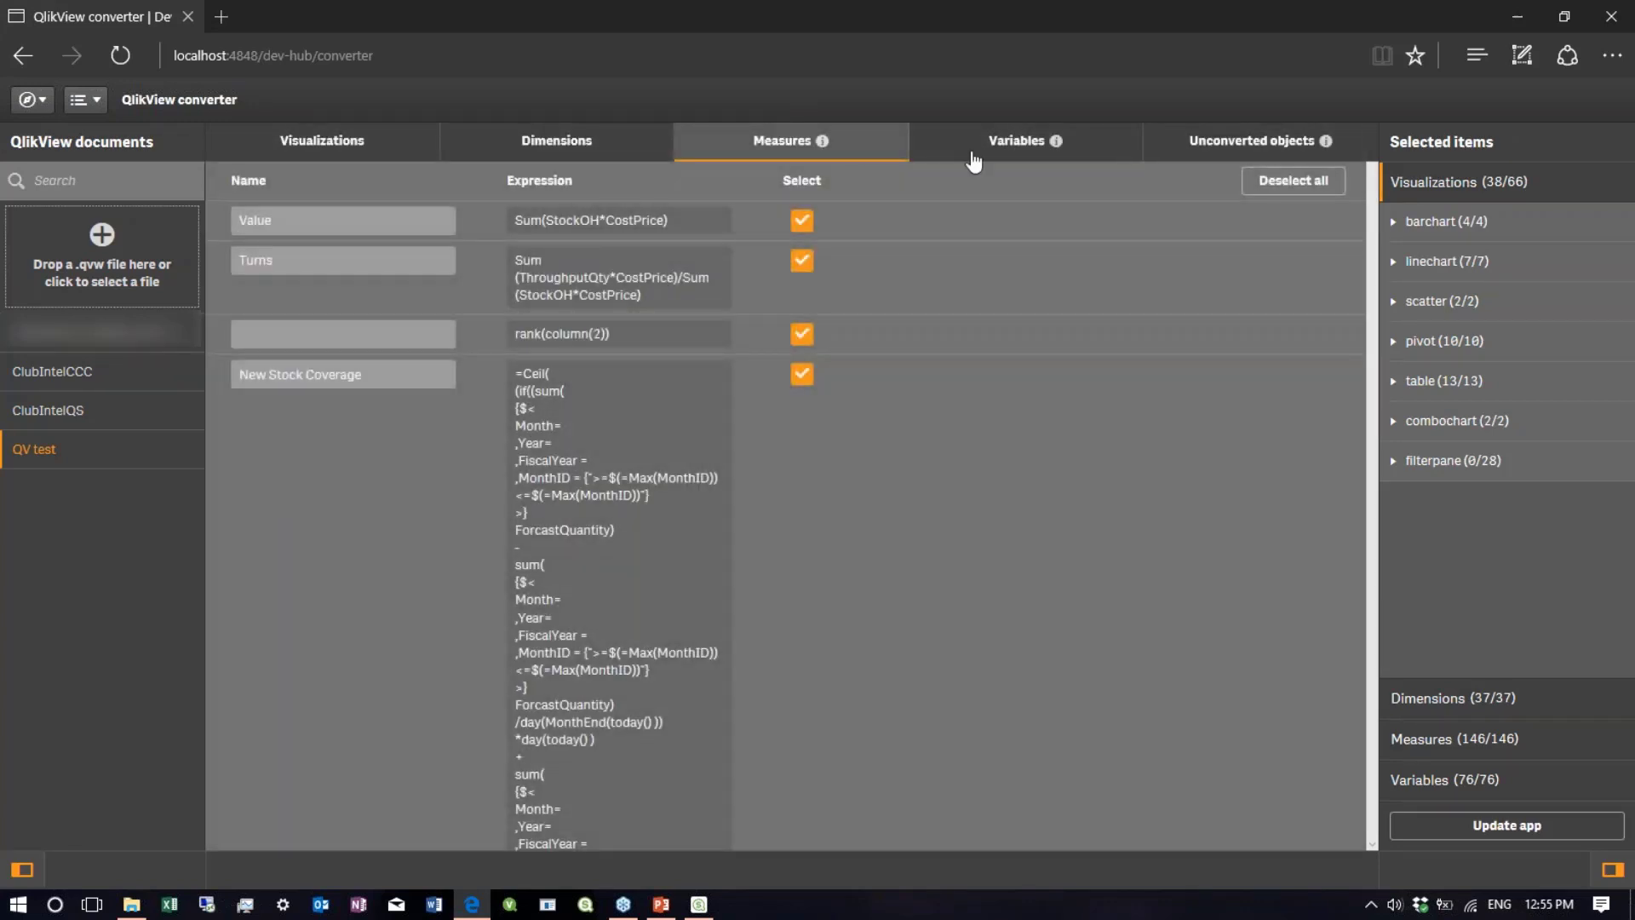
pyautogui.click(975, 156)
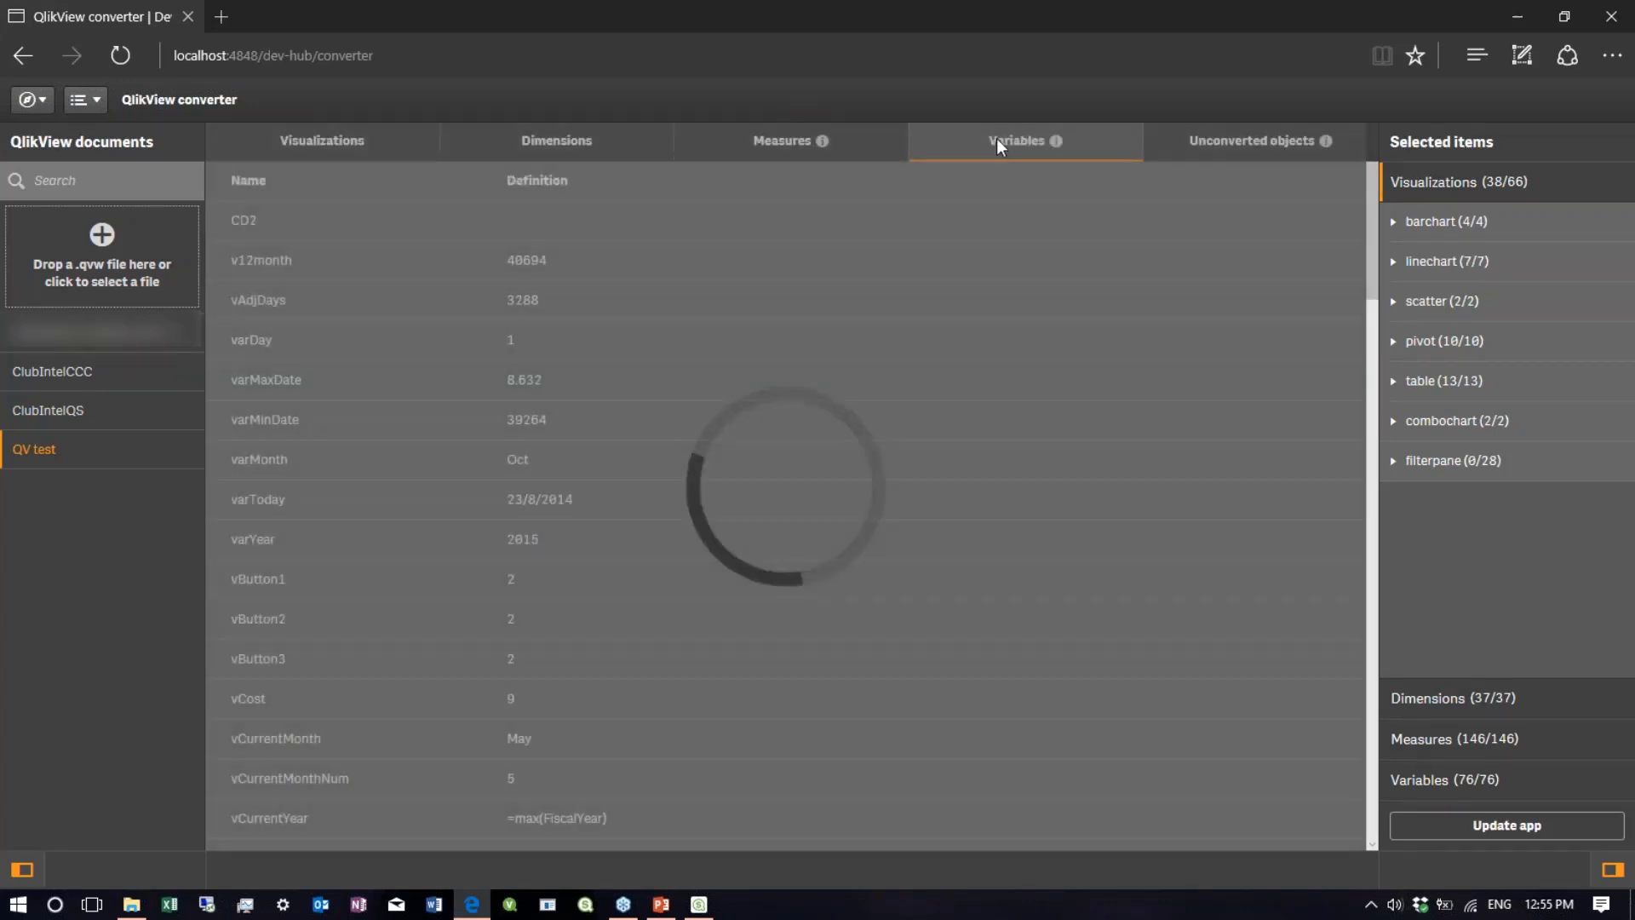
pyautogui.click(1209, 145)
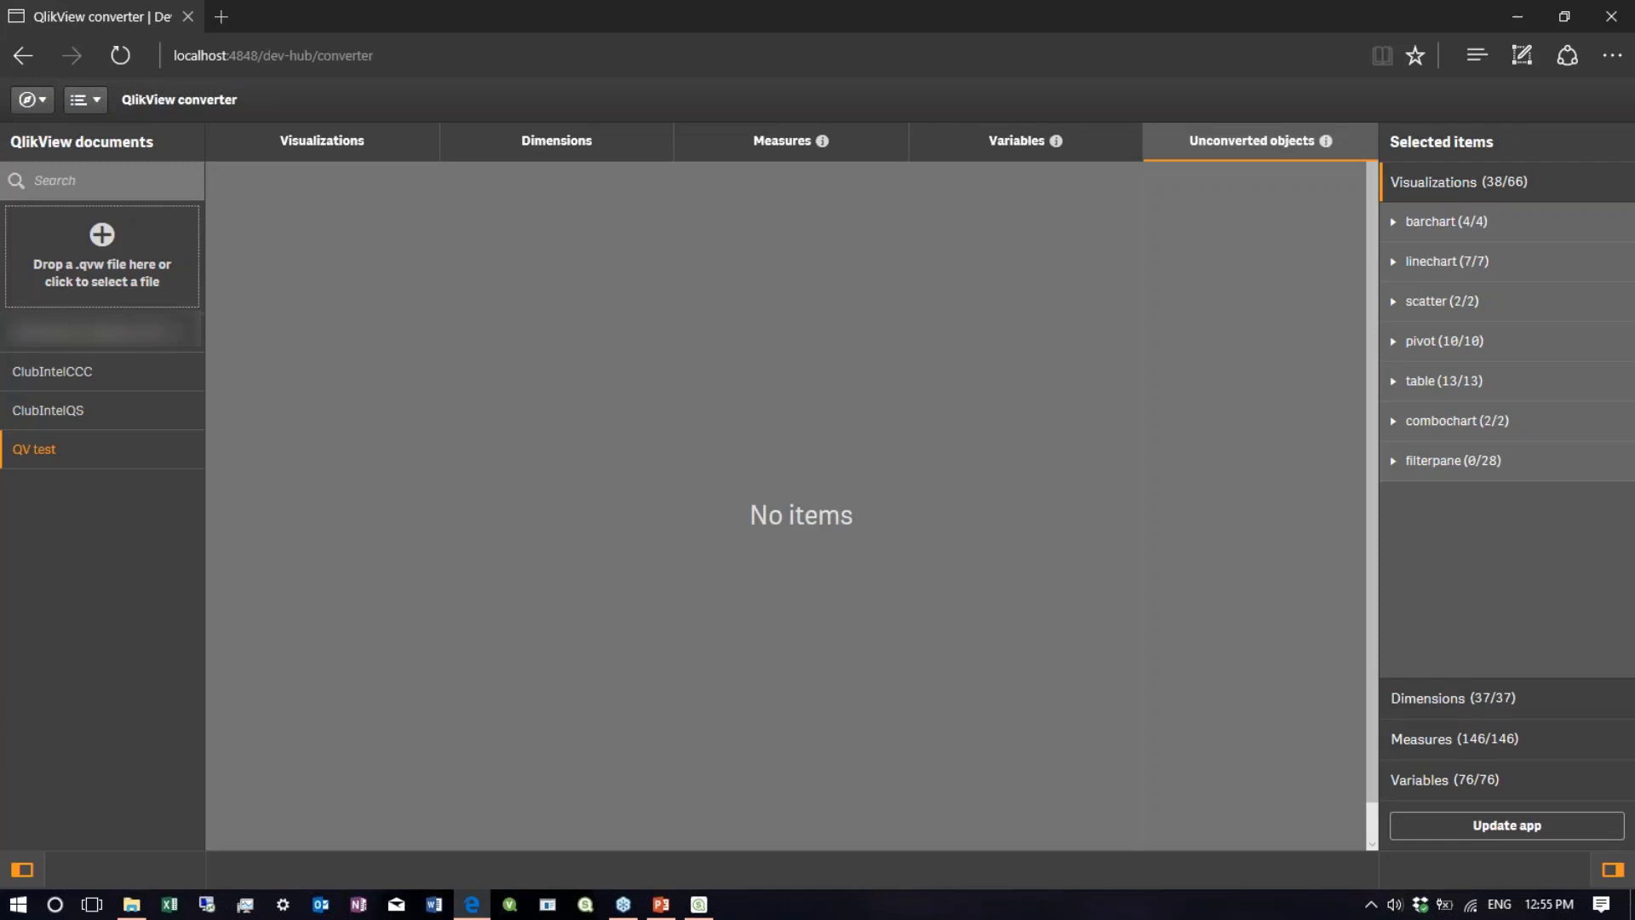
# - Update the existing QV test app from the converted project and open it from the Qlik Sense Desktop hub
pyautogui.click(1507, 828)
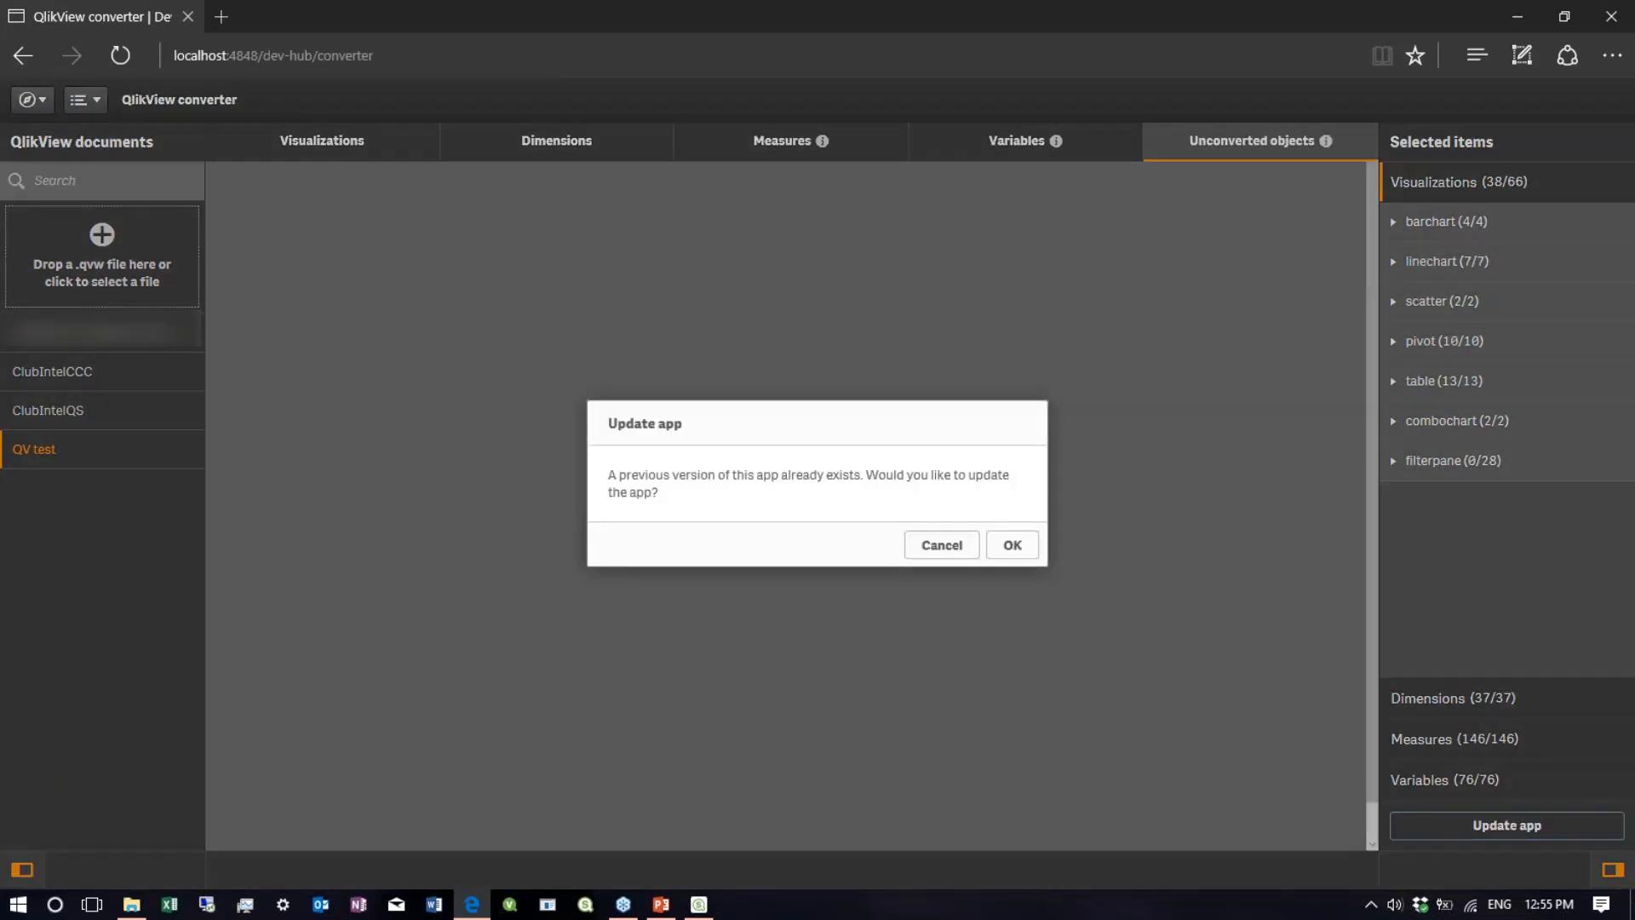
pyautogui.click(1044, 543)
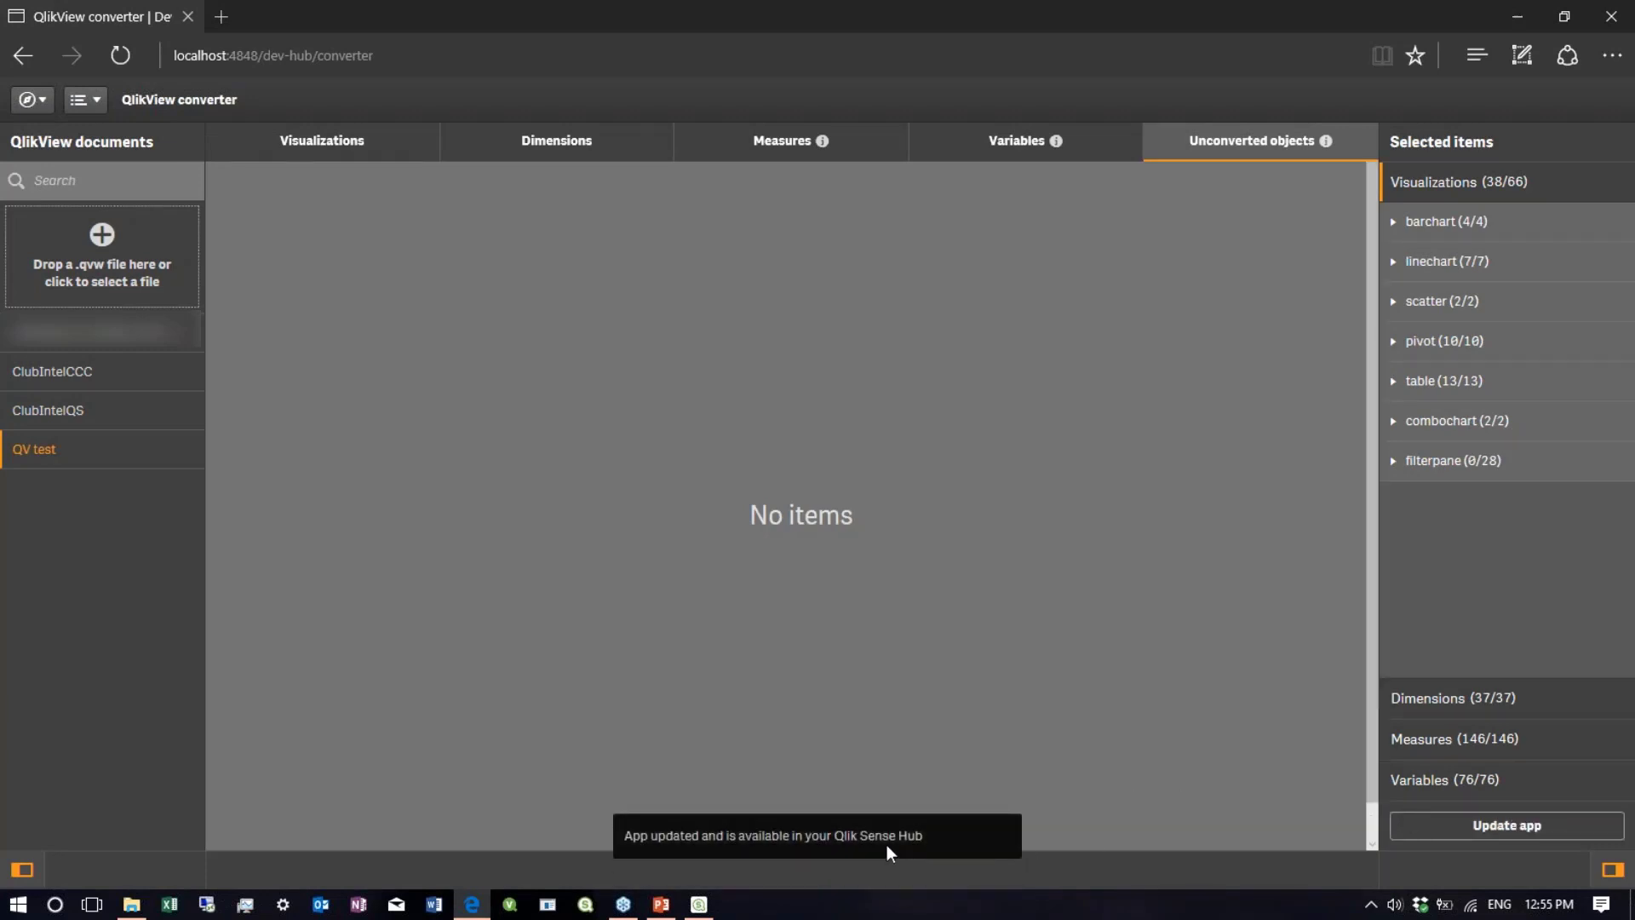
pyautogui.click(700, 908)
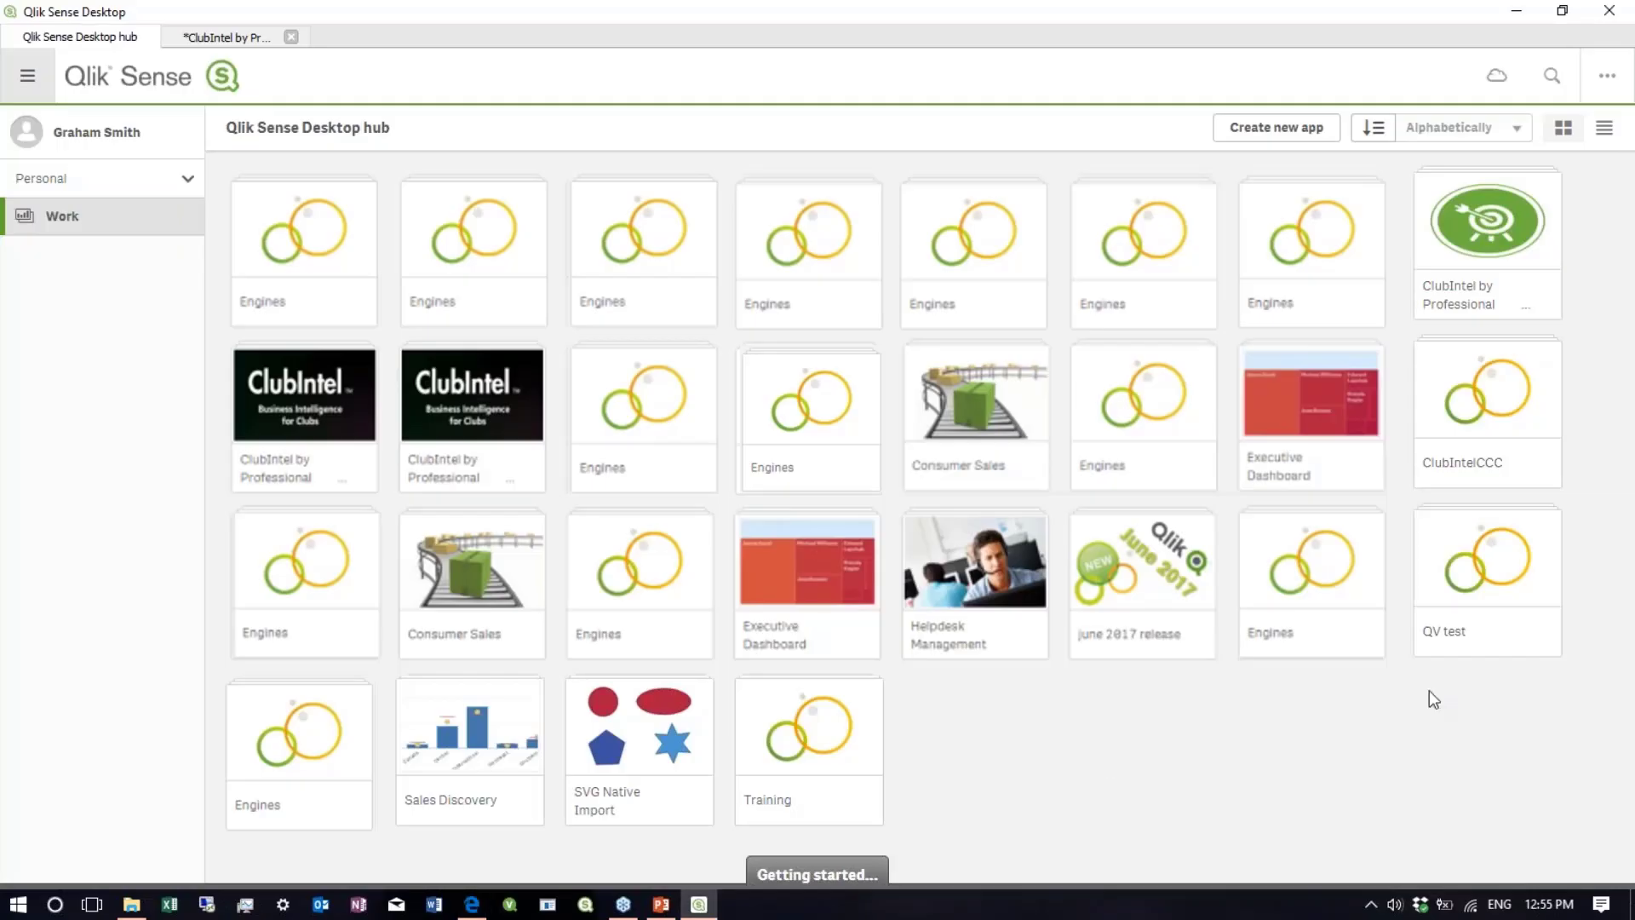
pyautogui.click(1499, 562)
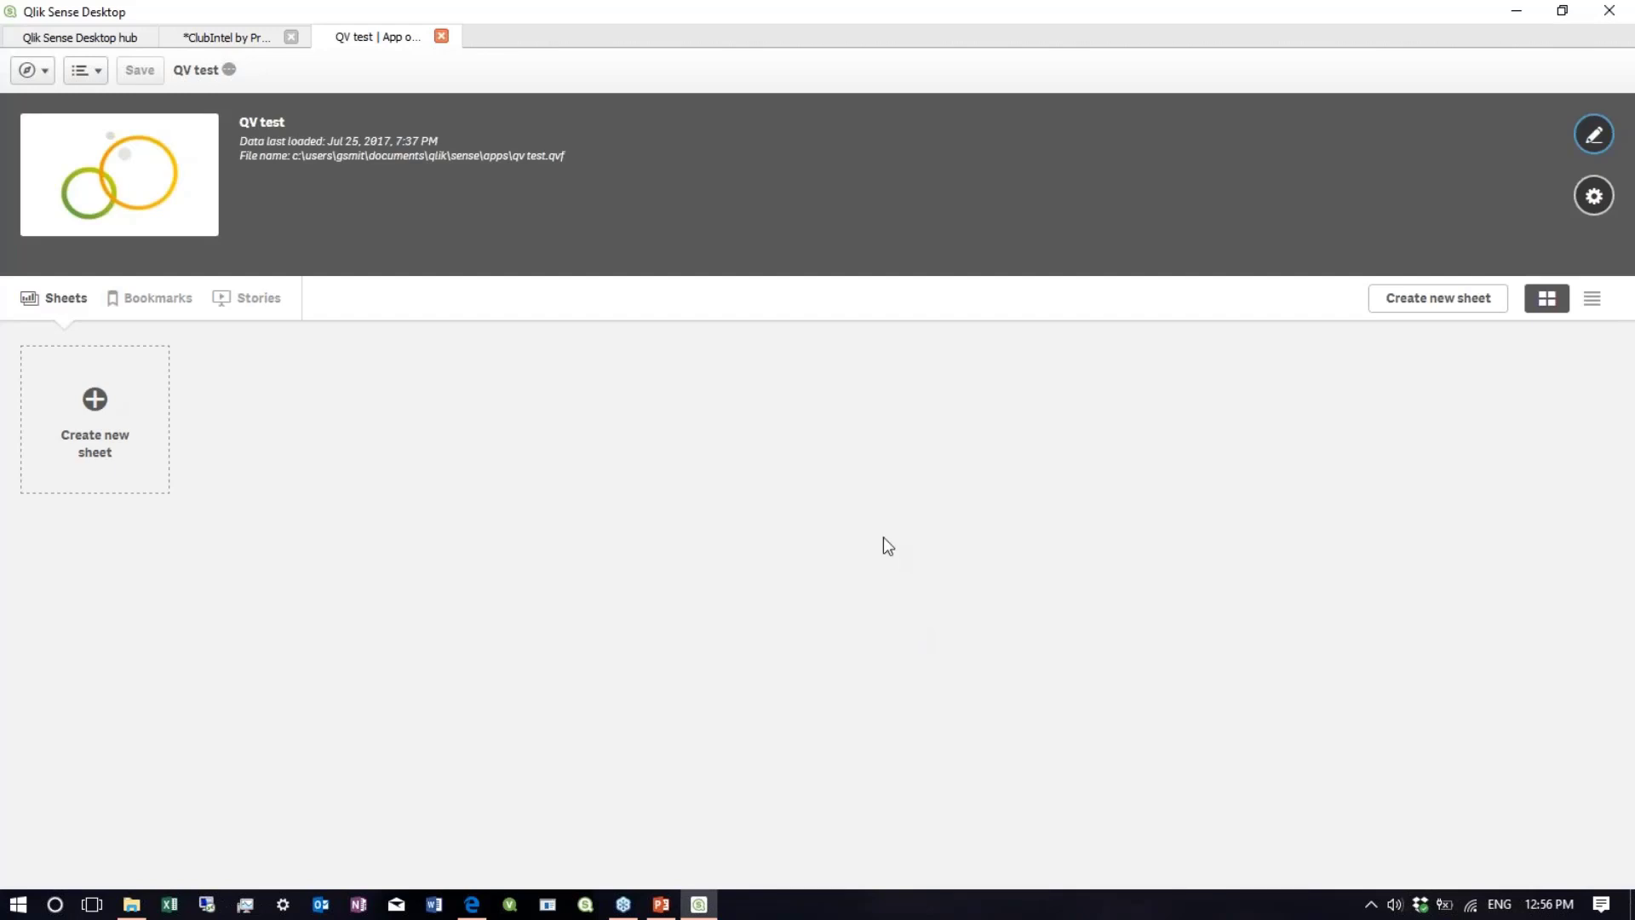
# - Create a new sheet in the QV test app and add the Top 5 Customers master visualization to it
pyautogui.click(145, 385)
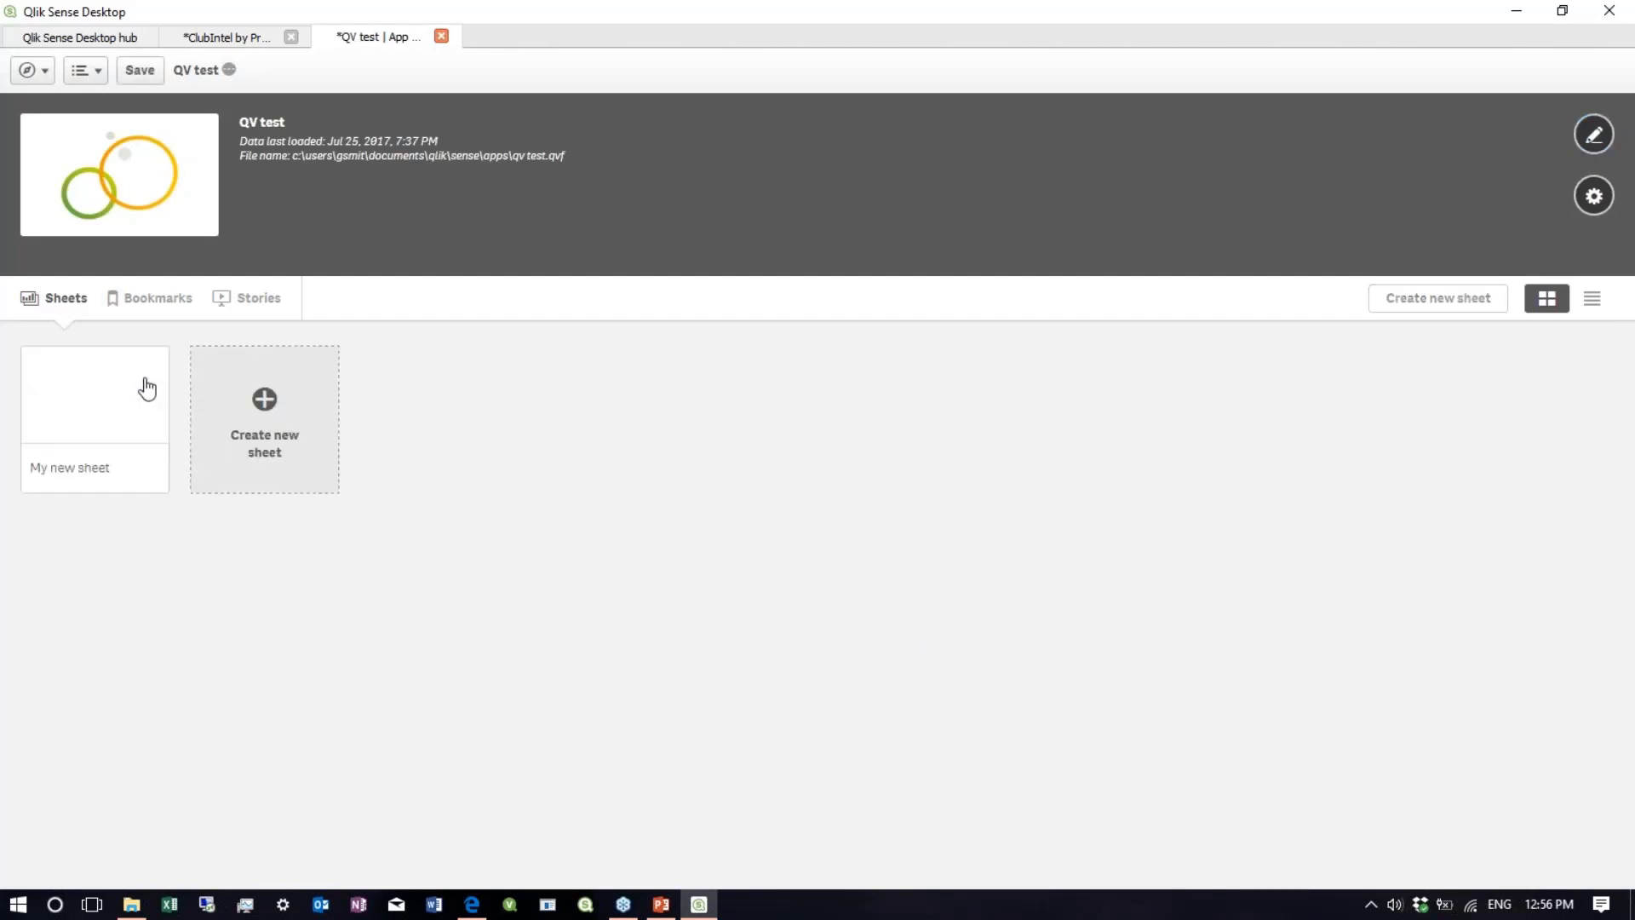
pyautogui.click(146, 388)
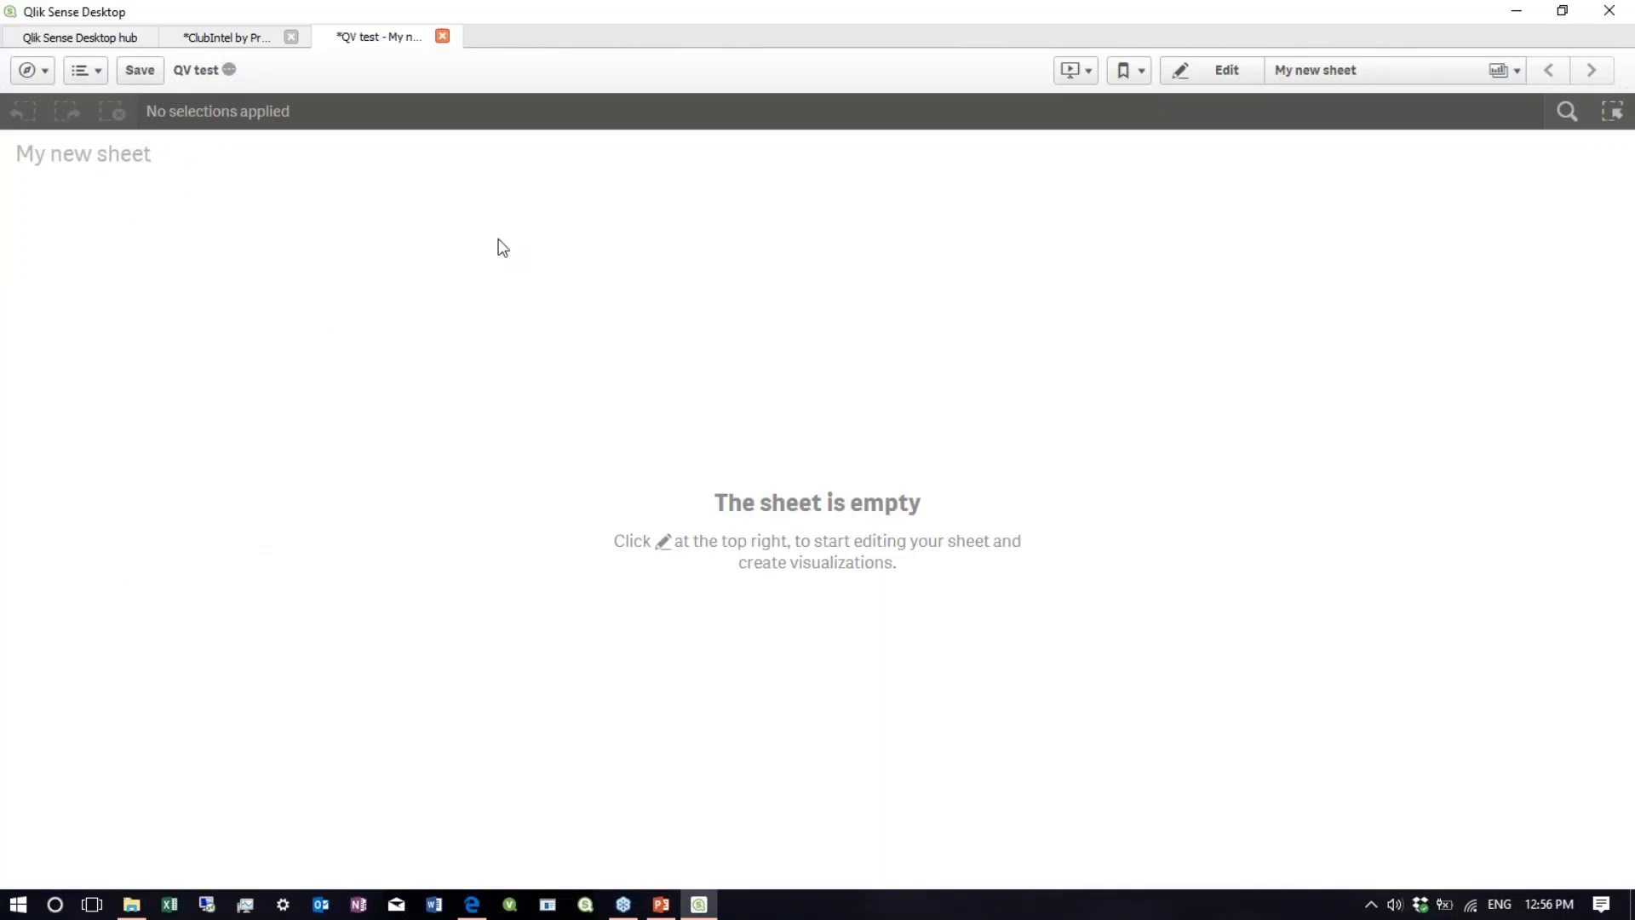
pyautogui.click(1206, 73)
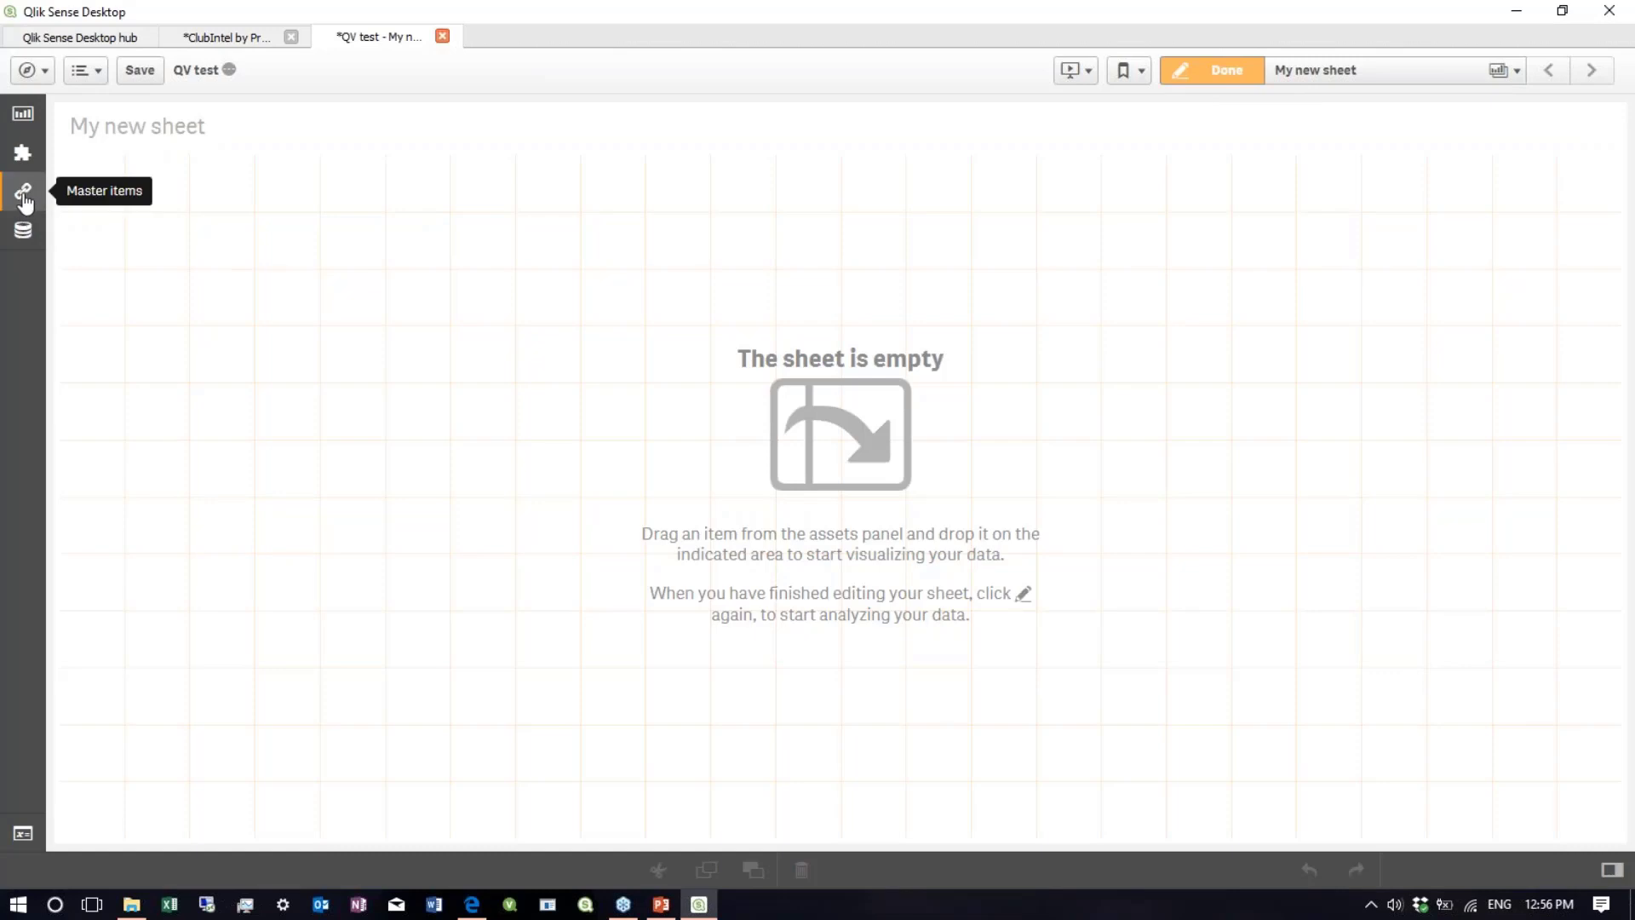
pyautogui.click(23, 191)
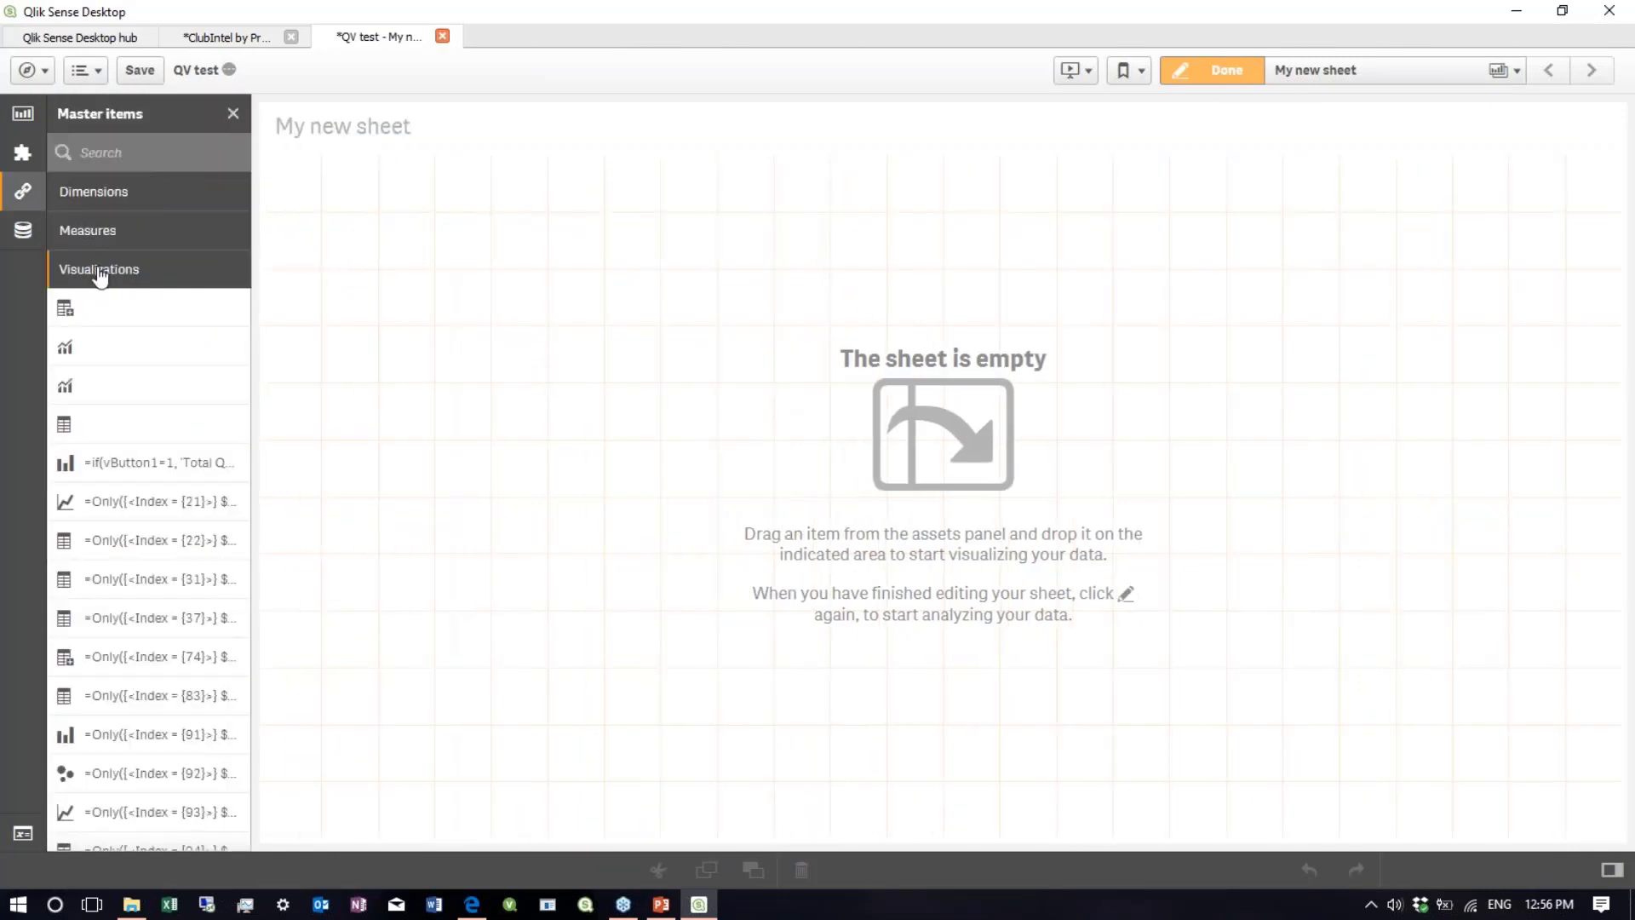
pyautogui.scroll(-10, 115, 425)
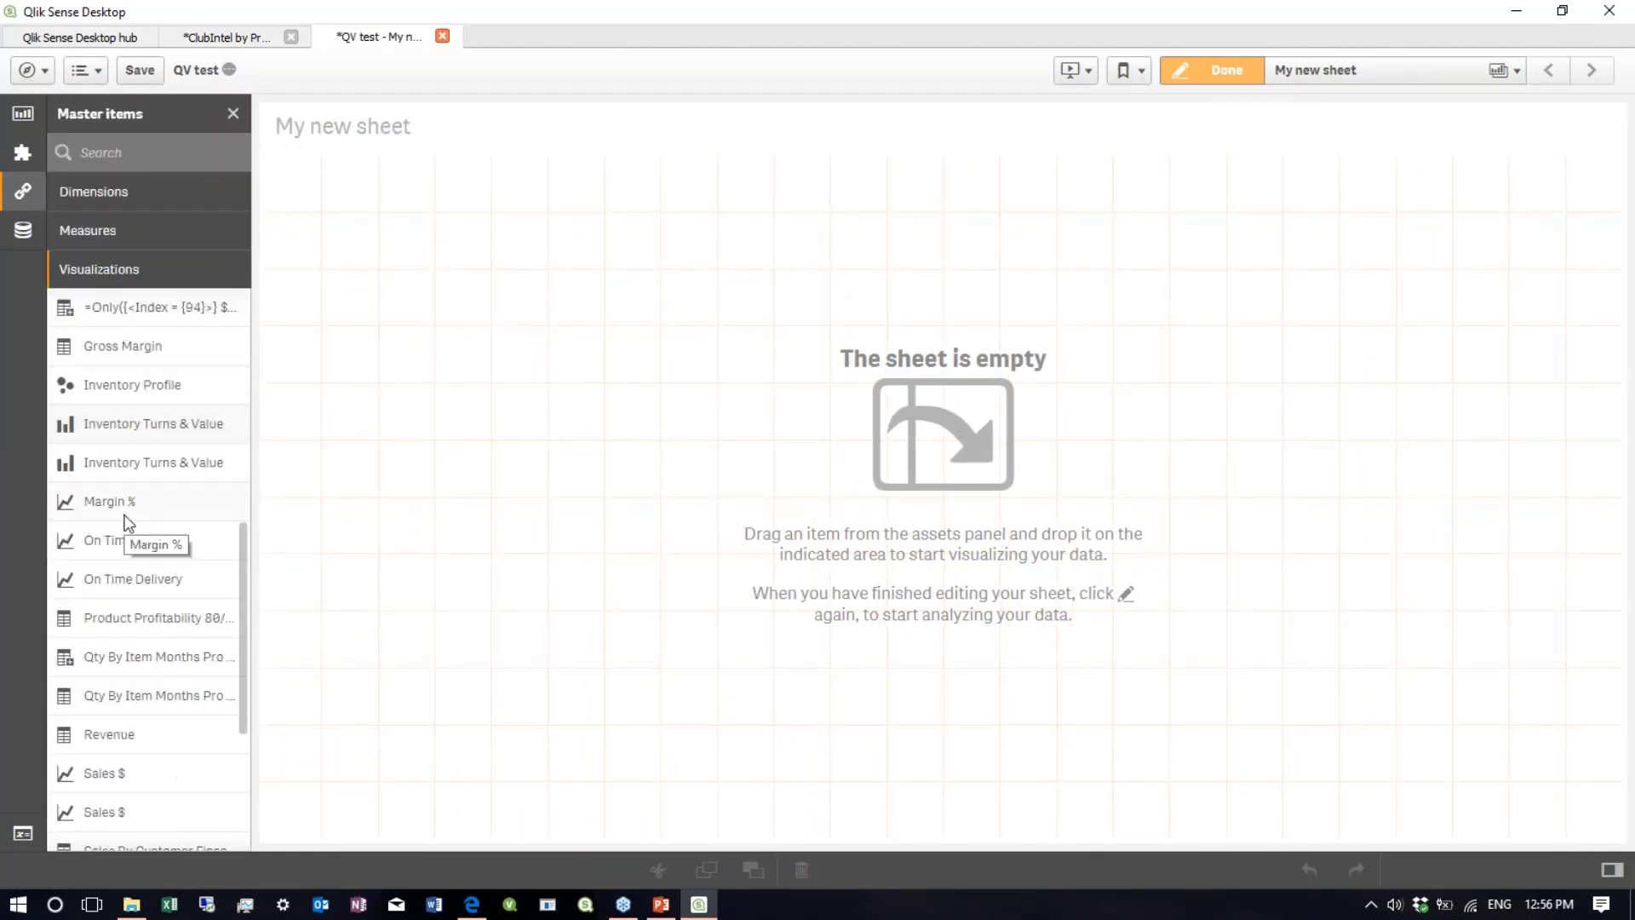
pyautogui.moveTo(128, 830); pyautogui.dragTo(632, 335)
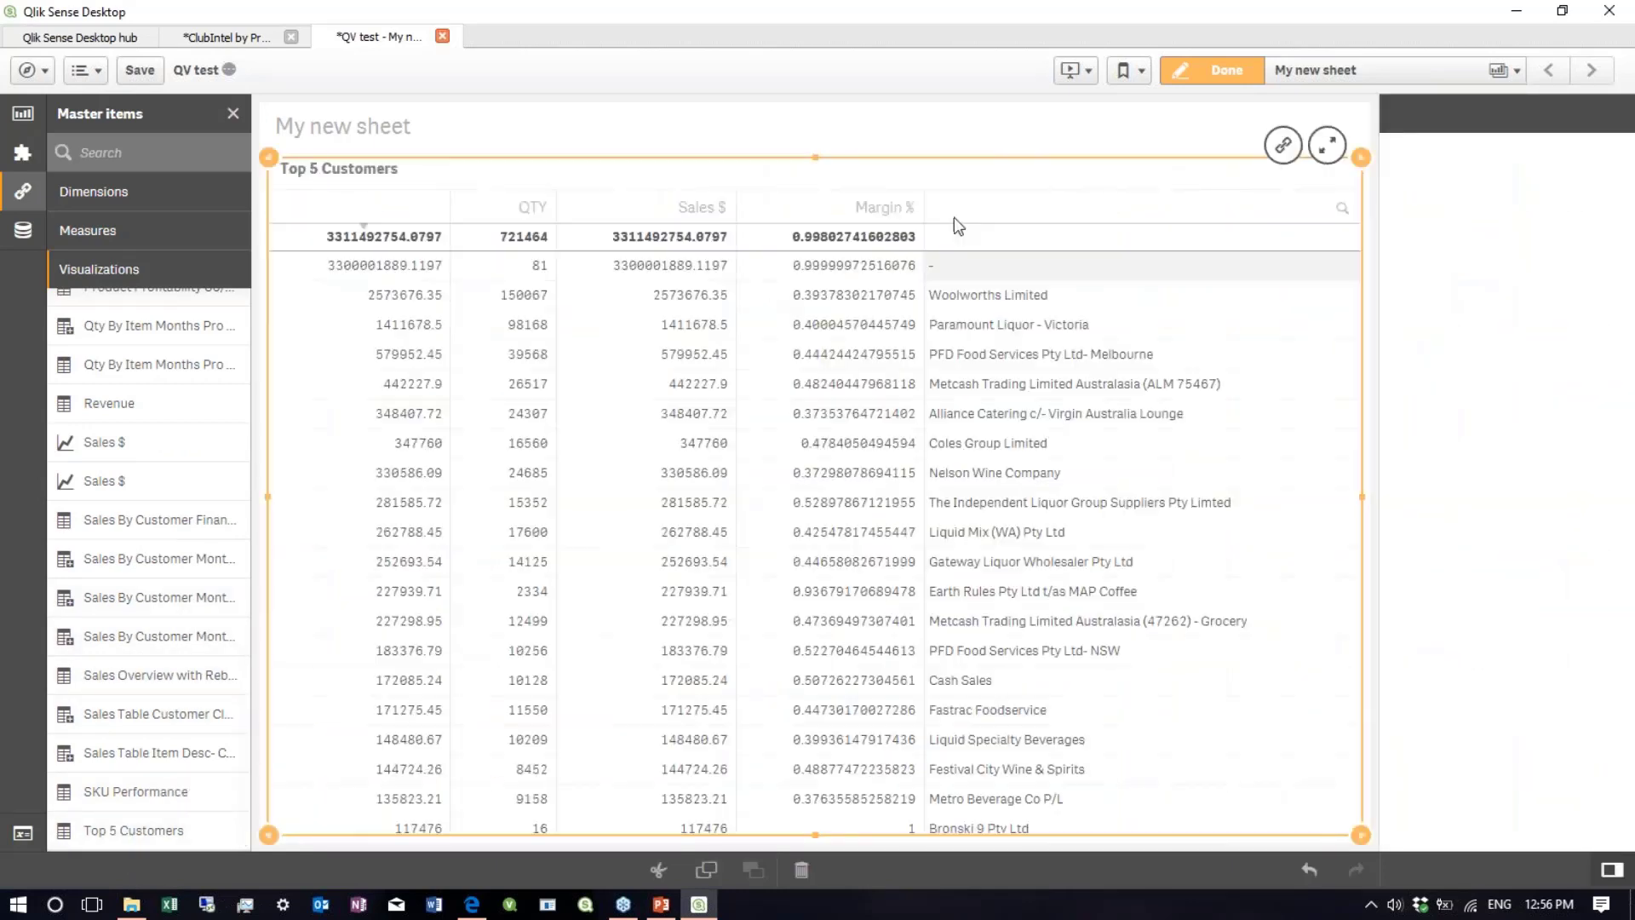
# - Return to the Qlik Sense Desktop hub, switch to Dev Hub in the browser and open the Mashup editor
pyautogui.click(119, 42)
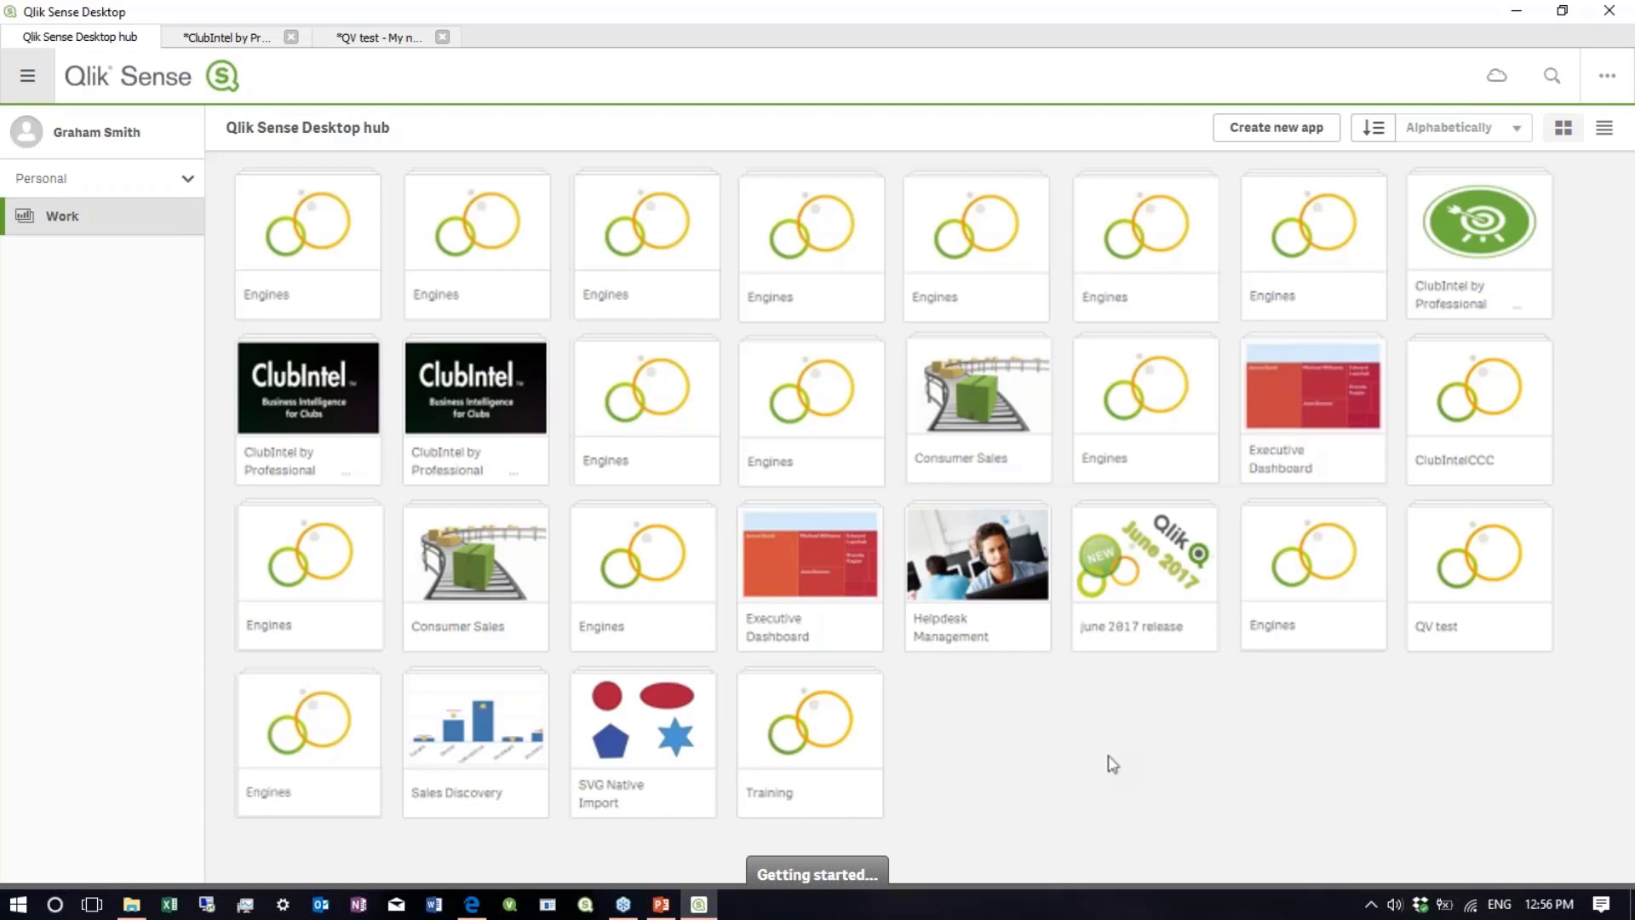
pyautogui.click(470, 904)
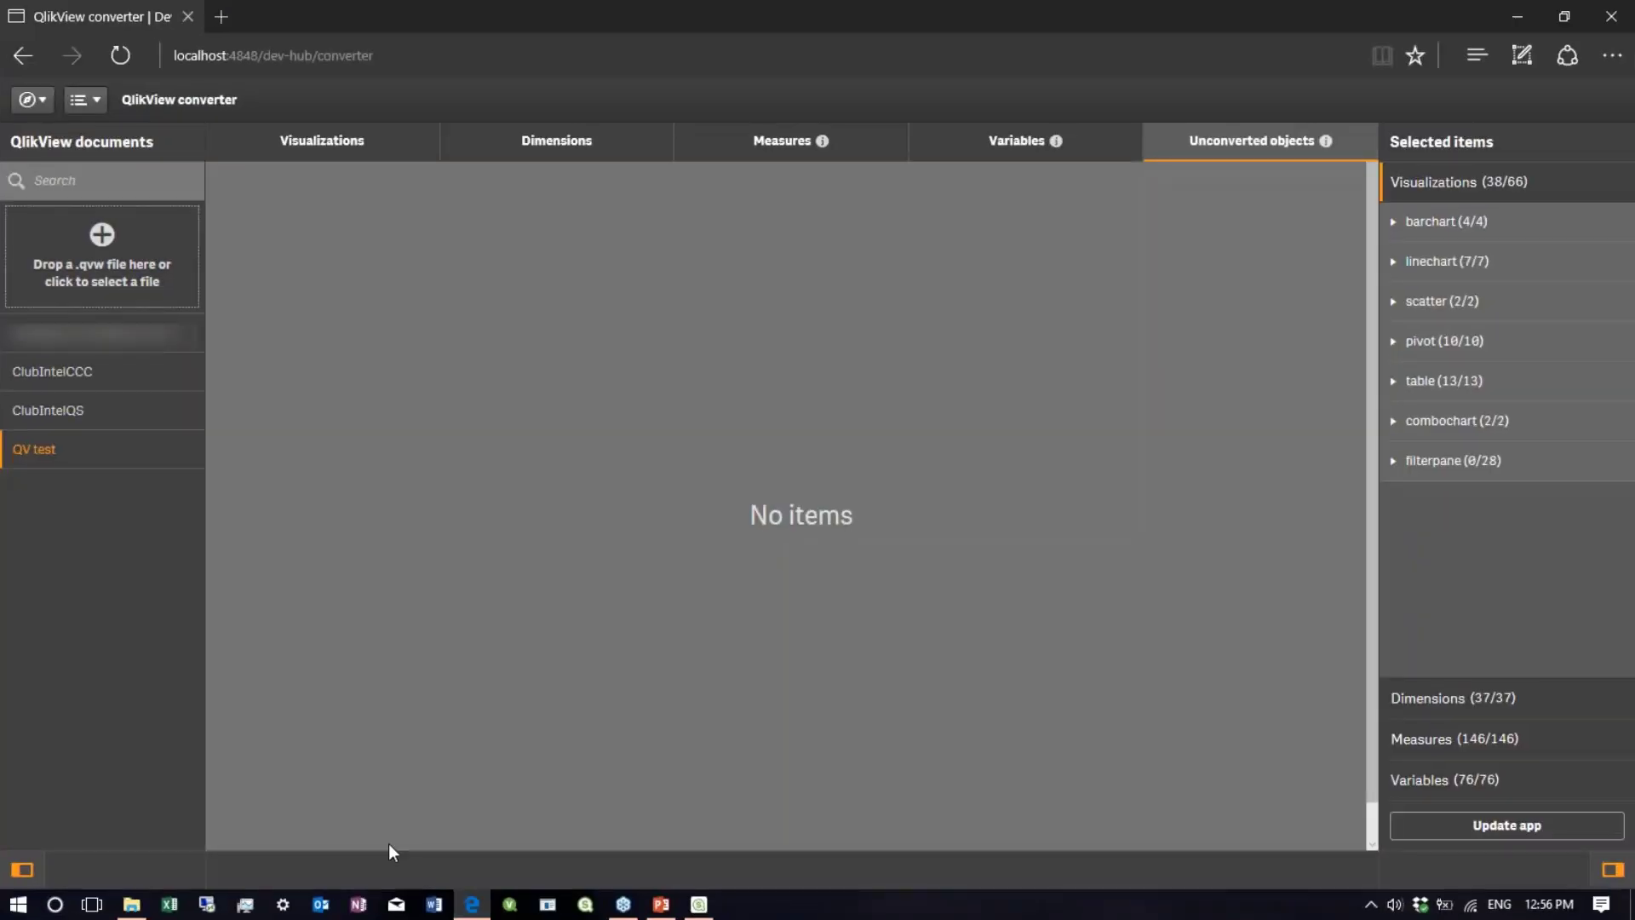
pyautogui.click(22, 56)
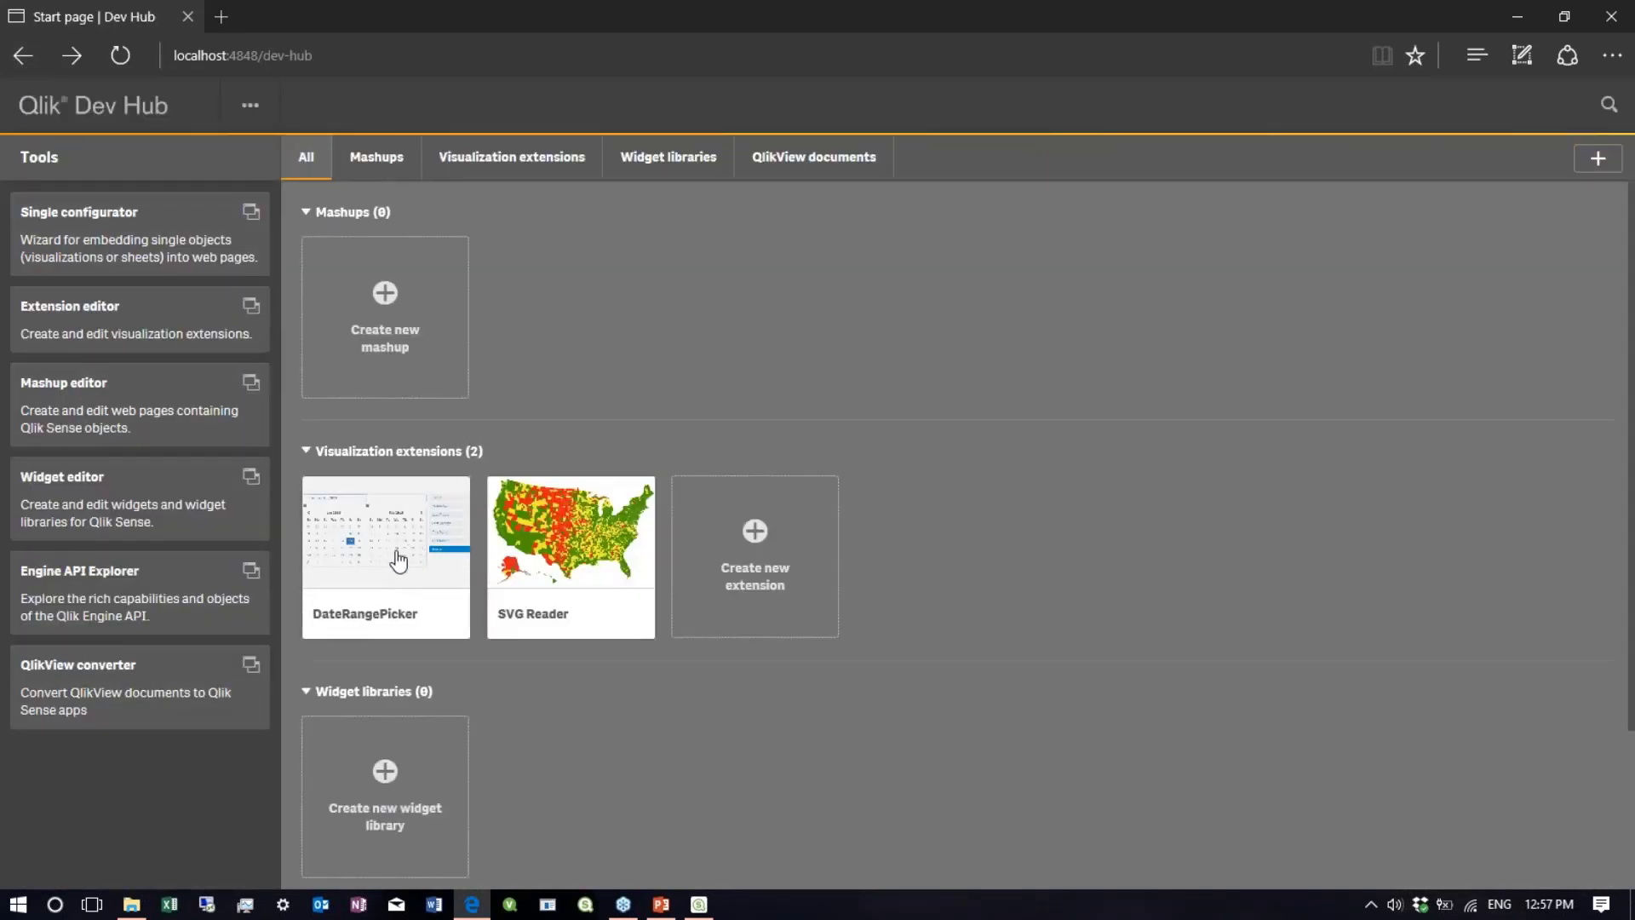
pyautogui.click(98, 409)
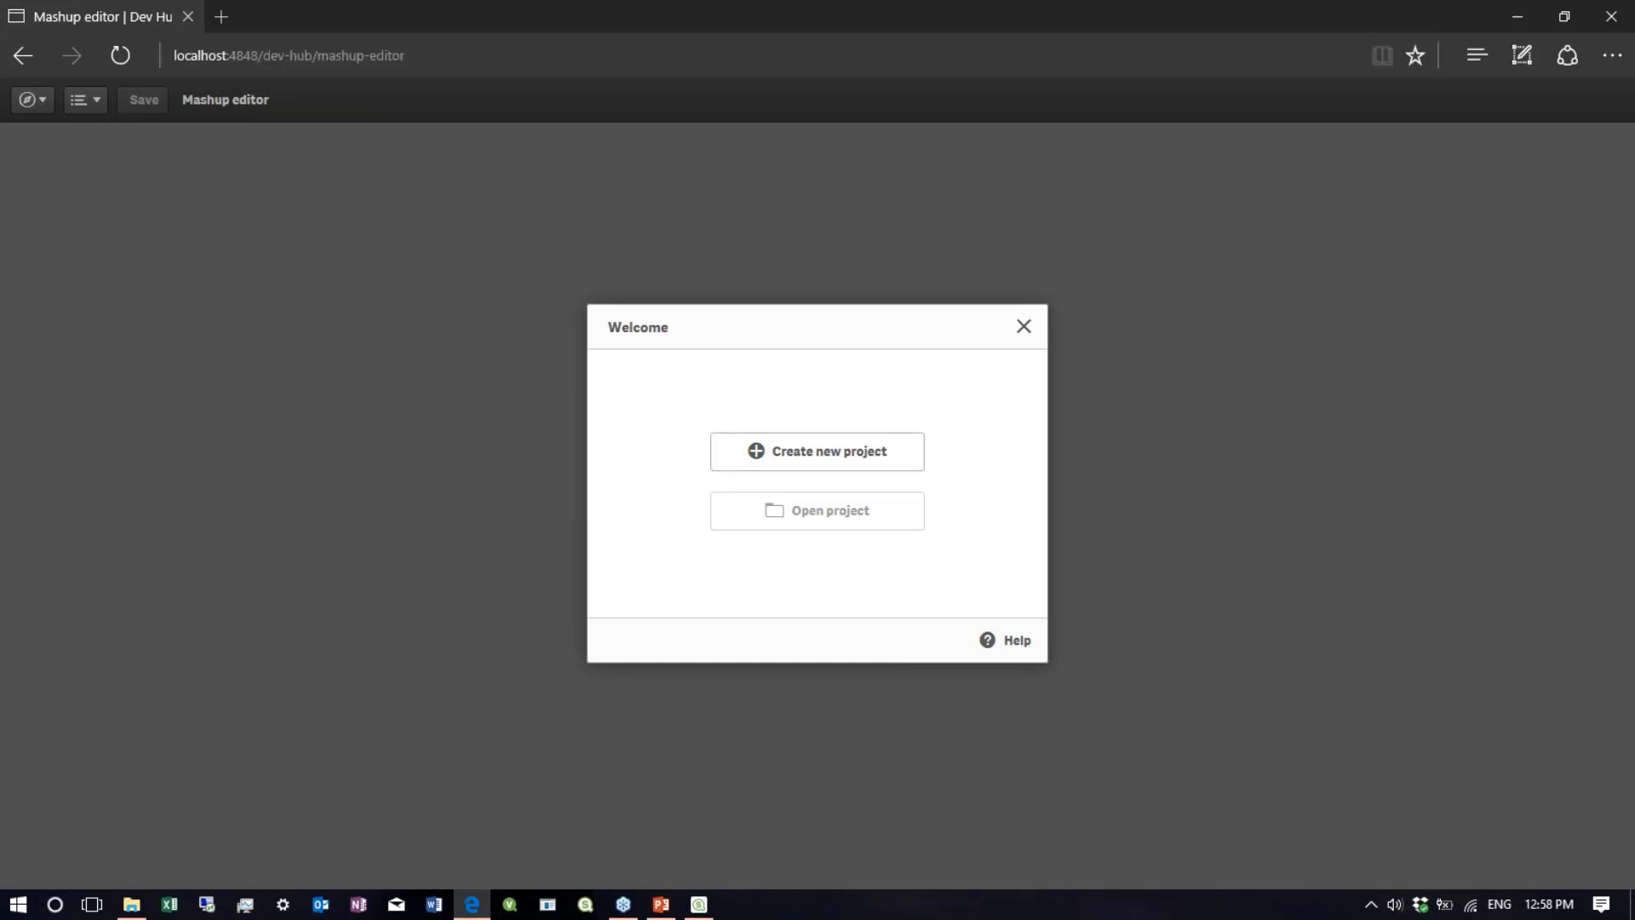
# - Switch to Qlik Sense Desktop, create a new app named data and open it
pyautogui.click(698, 905)
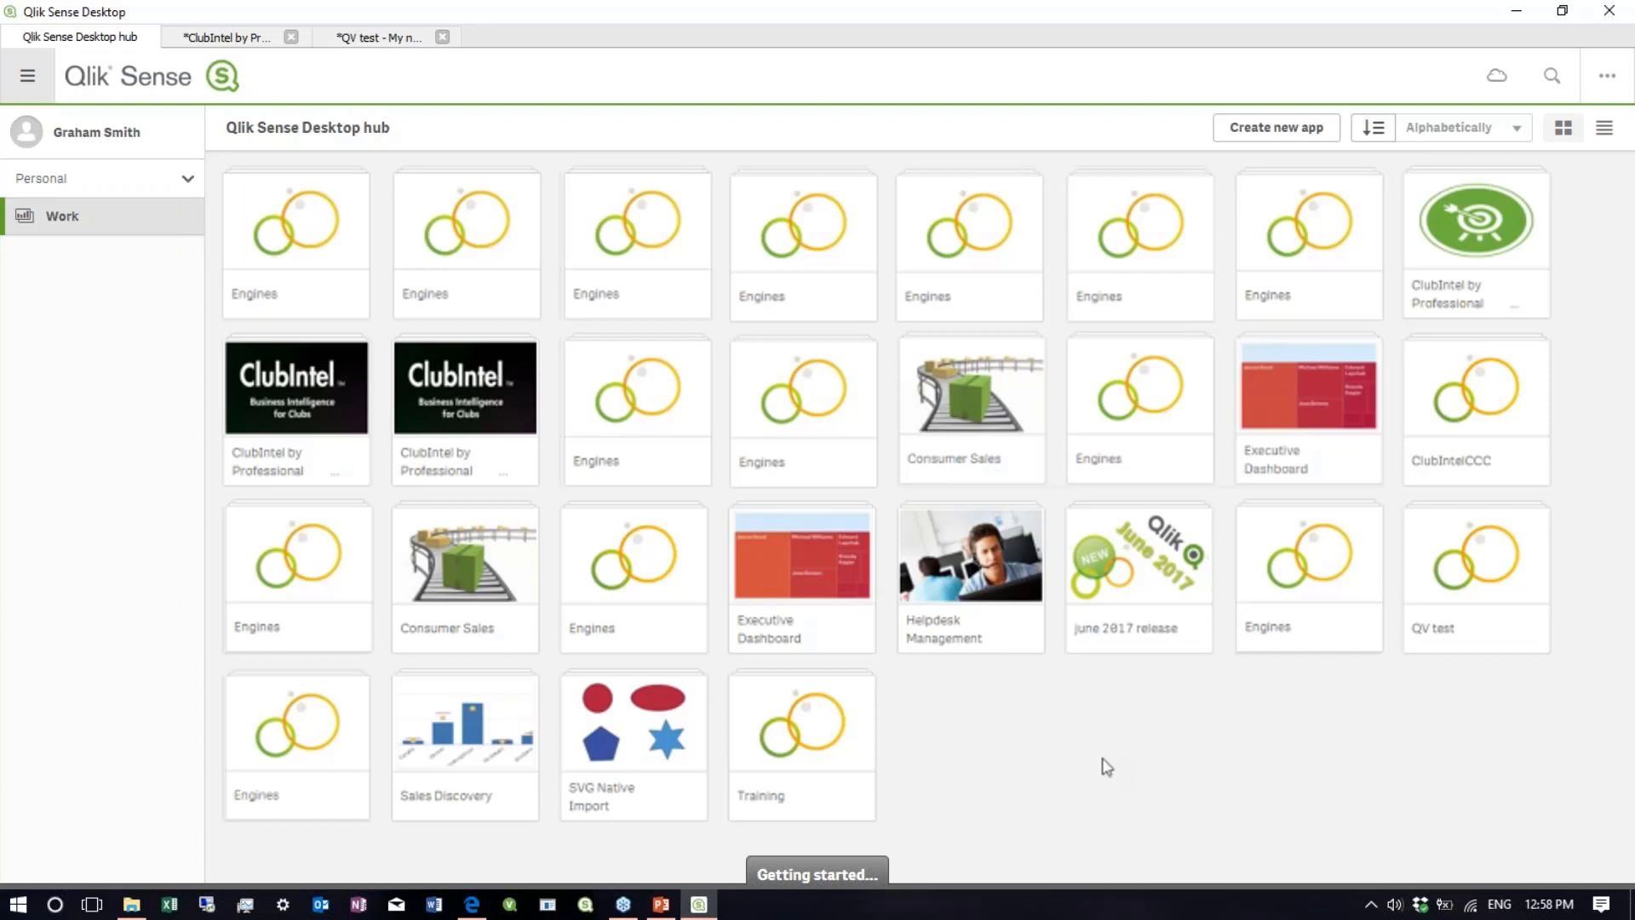
pyautogui.click(1276, 127)
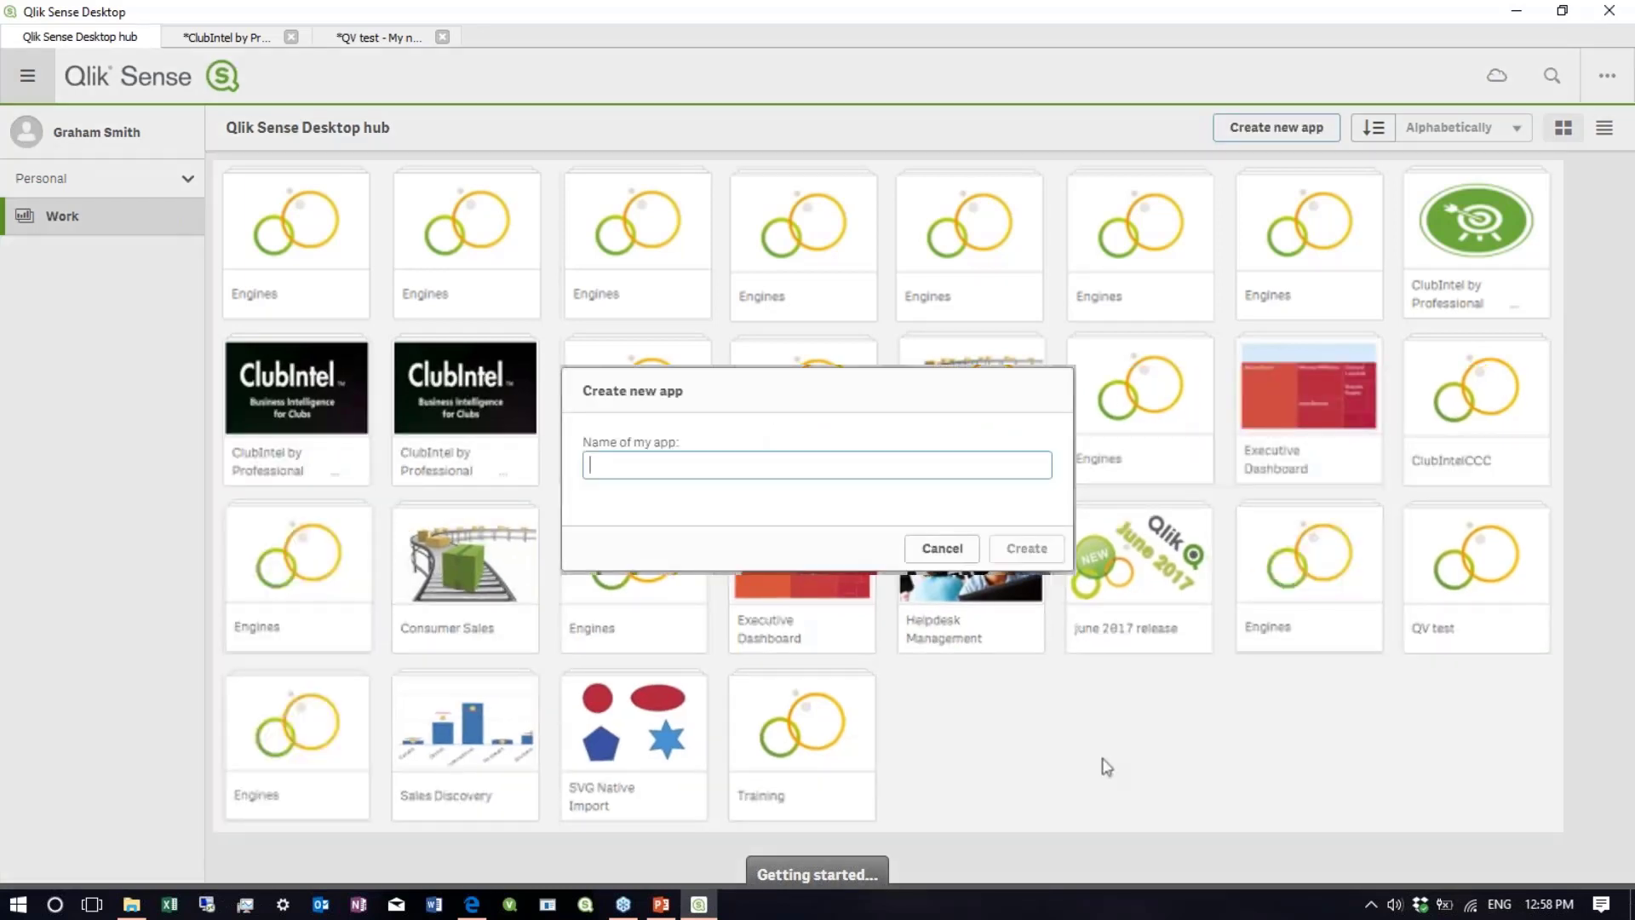
pyautogui.write('data')
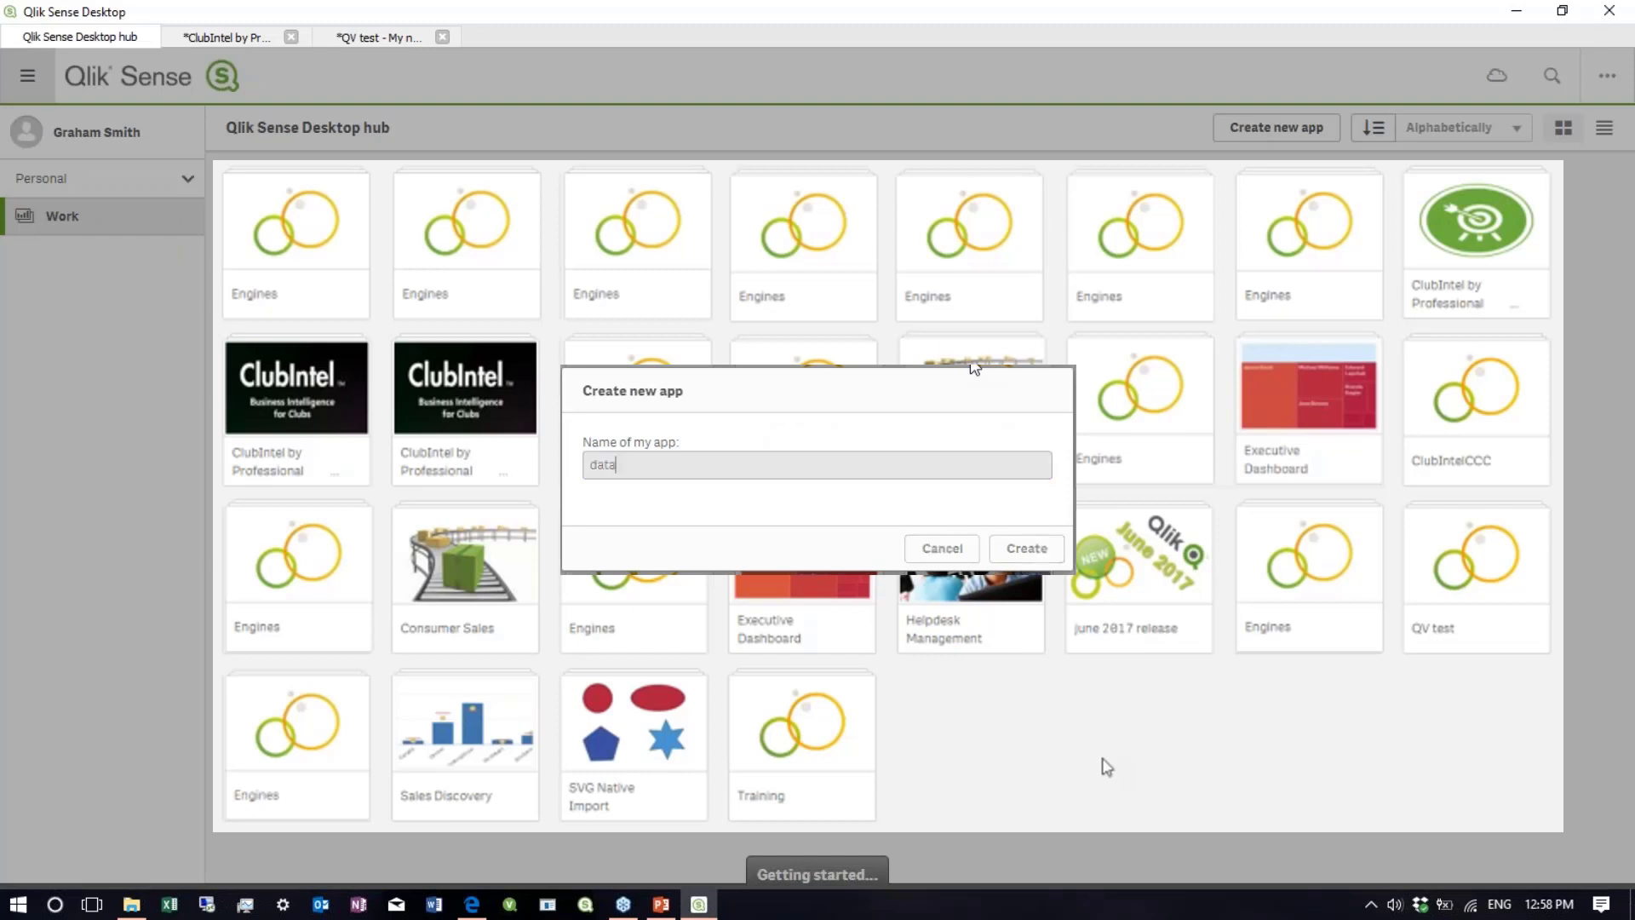
pyautogui.press('Return')
pyautogui.press('Return')
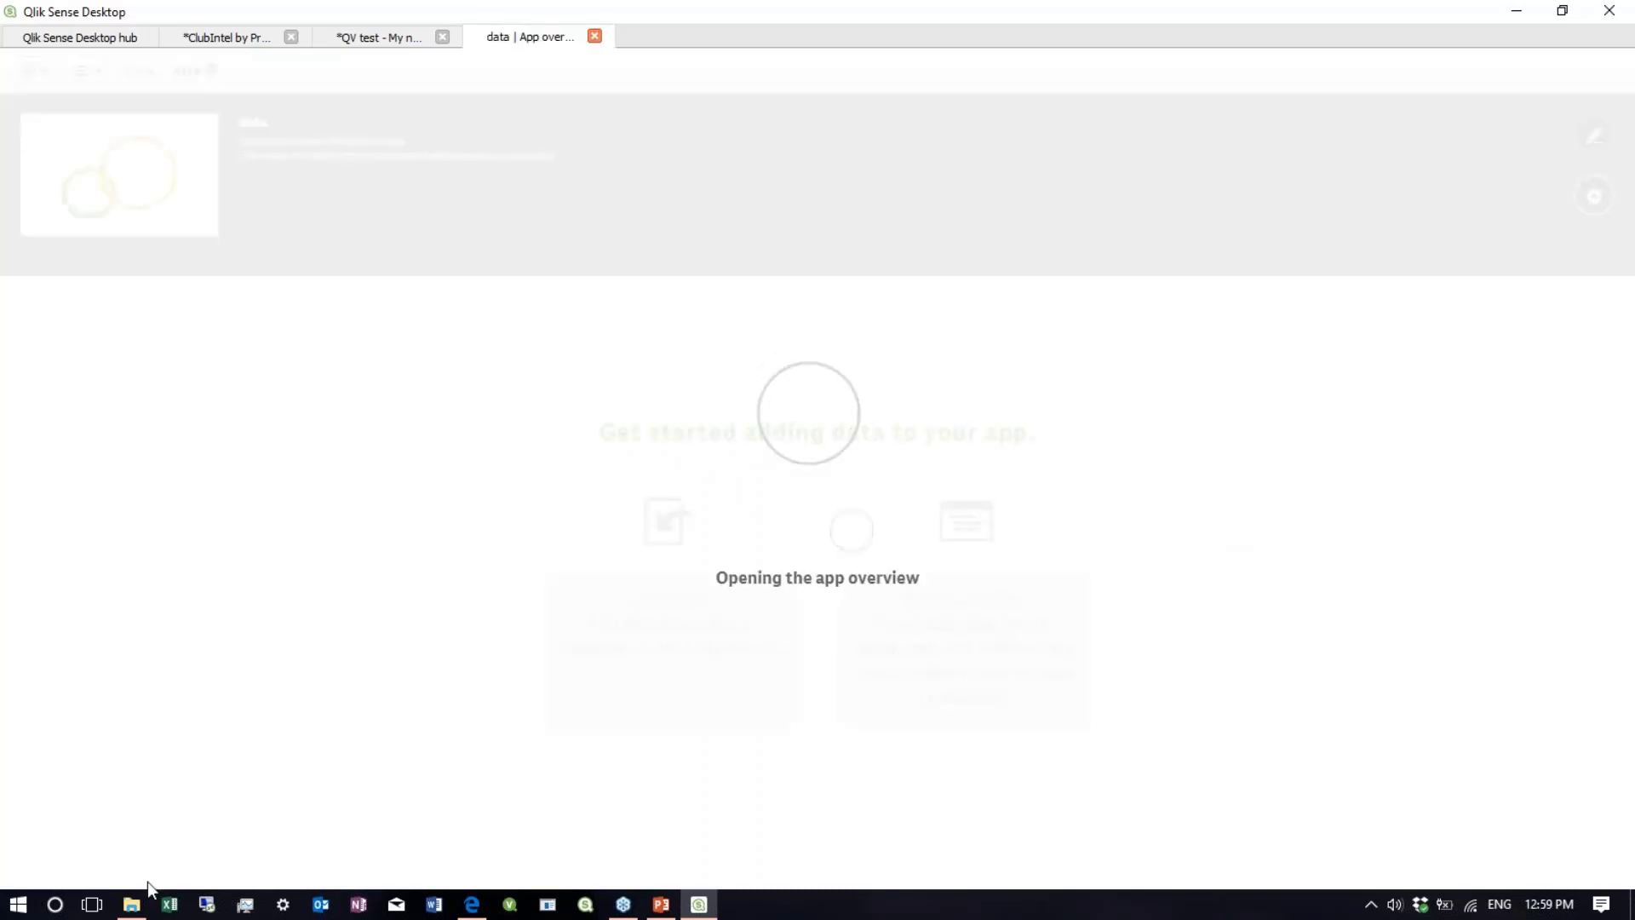
# - Bring sales.xls from the New Excel folder in File Explorer into the data app as a data source
pyautogui.click(169, 903)
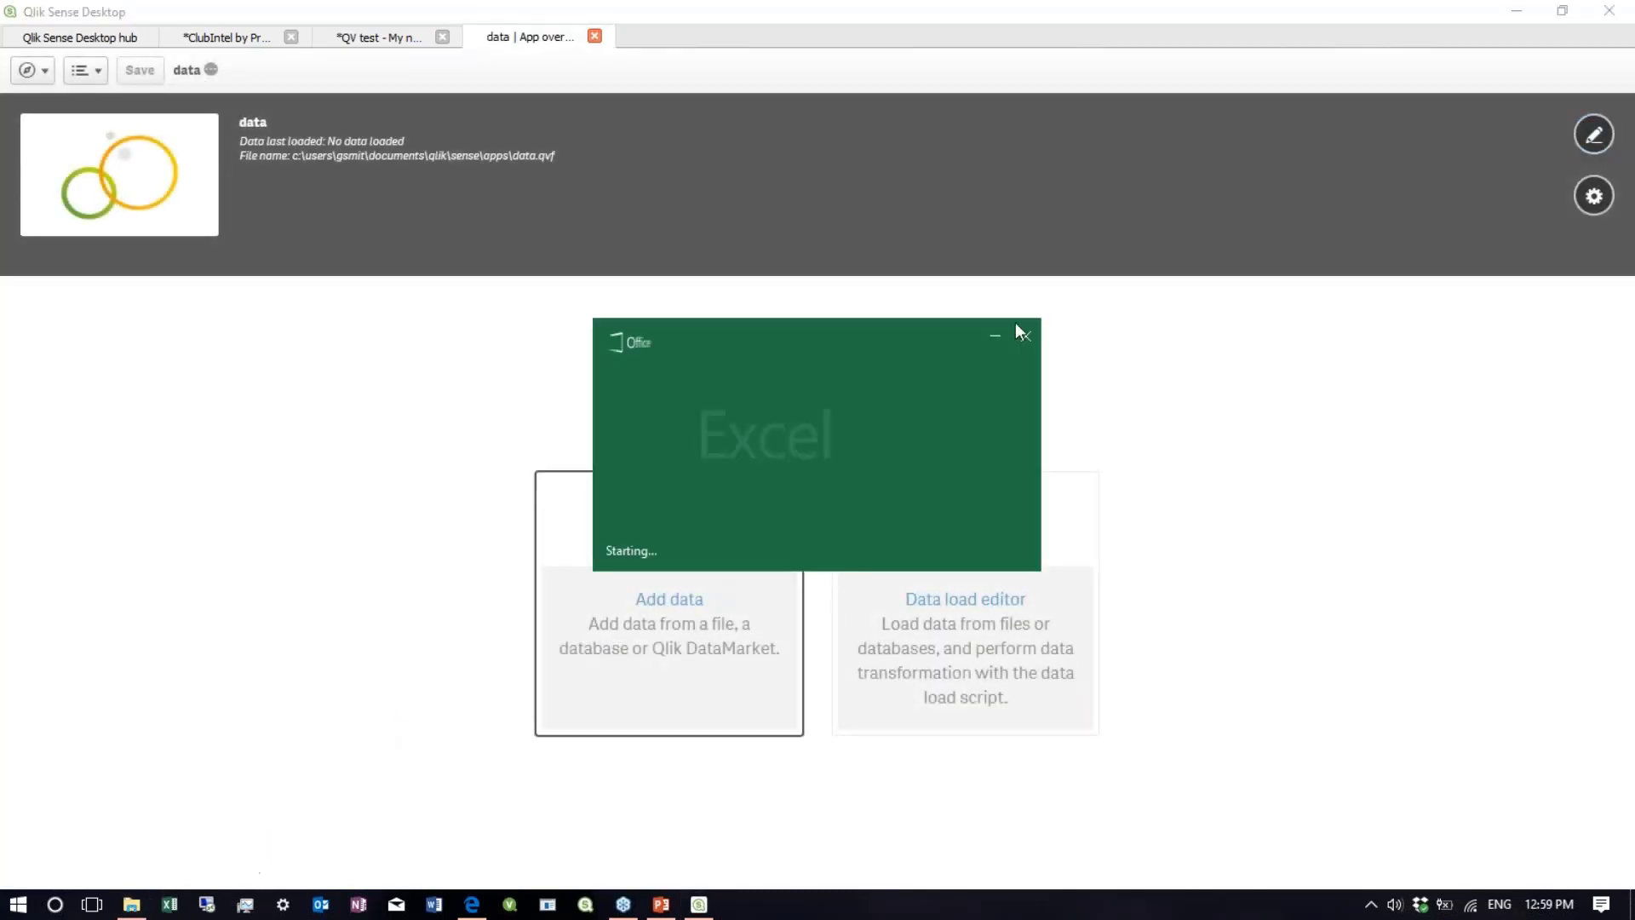
pyautogui.click(1022, 334)
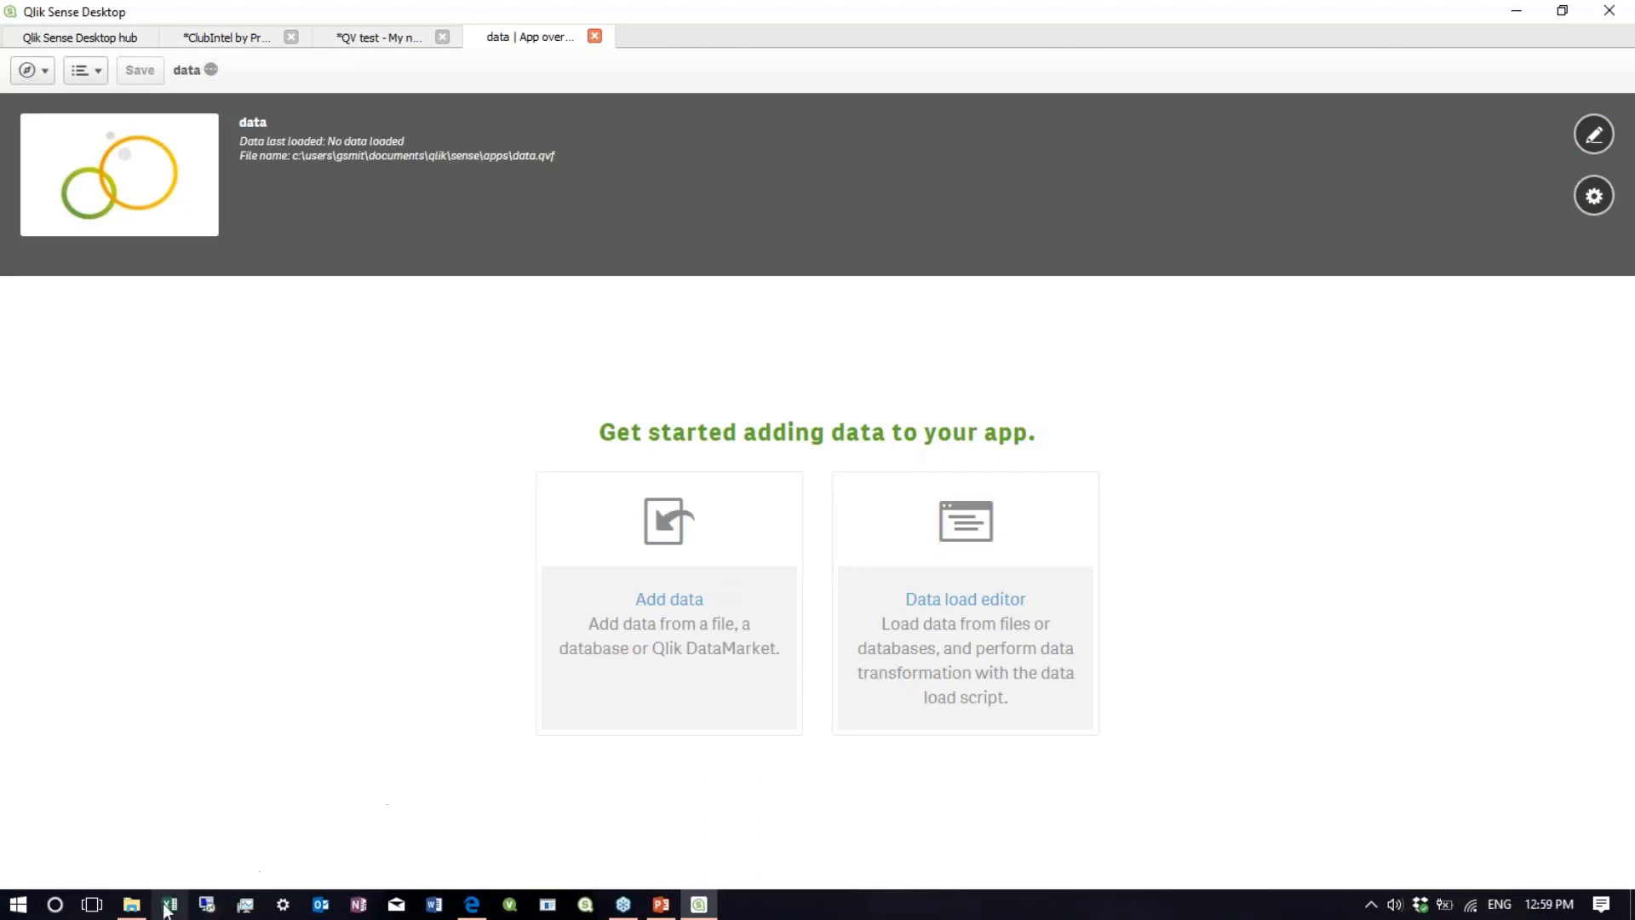
pyautogui.click(131, 903)
pyautogui.moveTo(1000, 309); pyautogui.dragTo(1239, 174)
pyautogui.click(1193, 487)
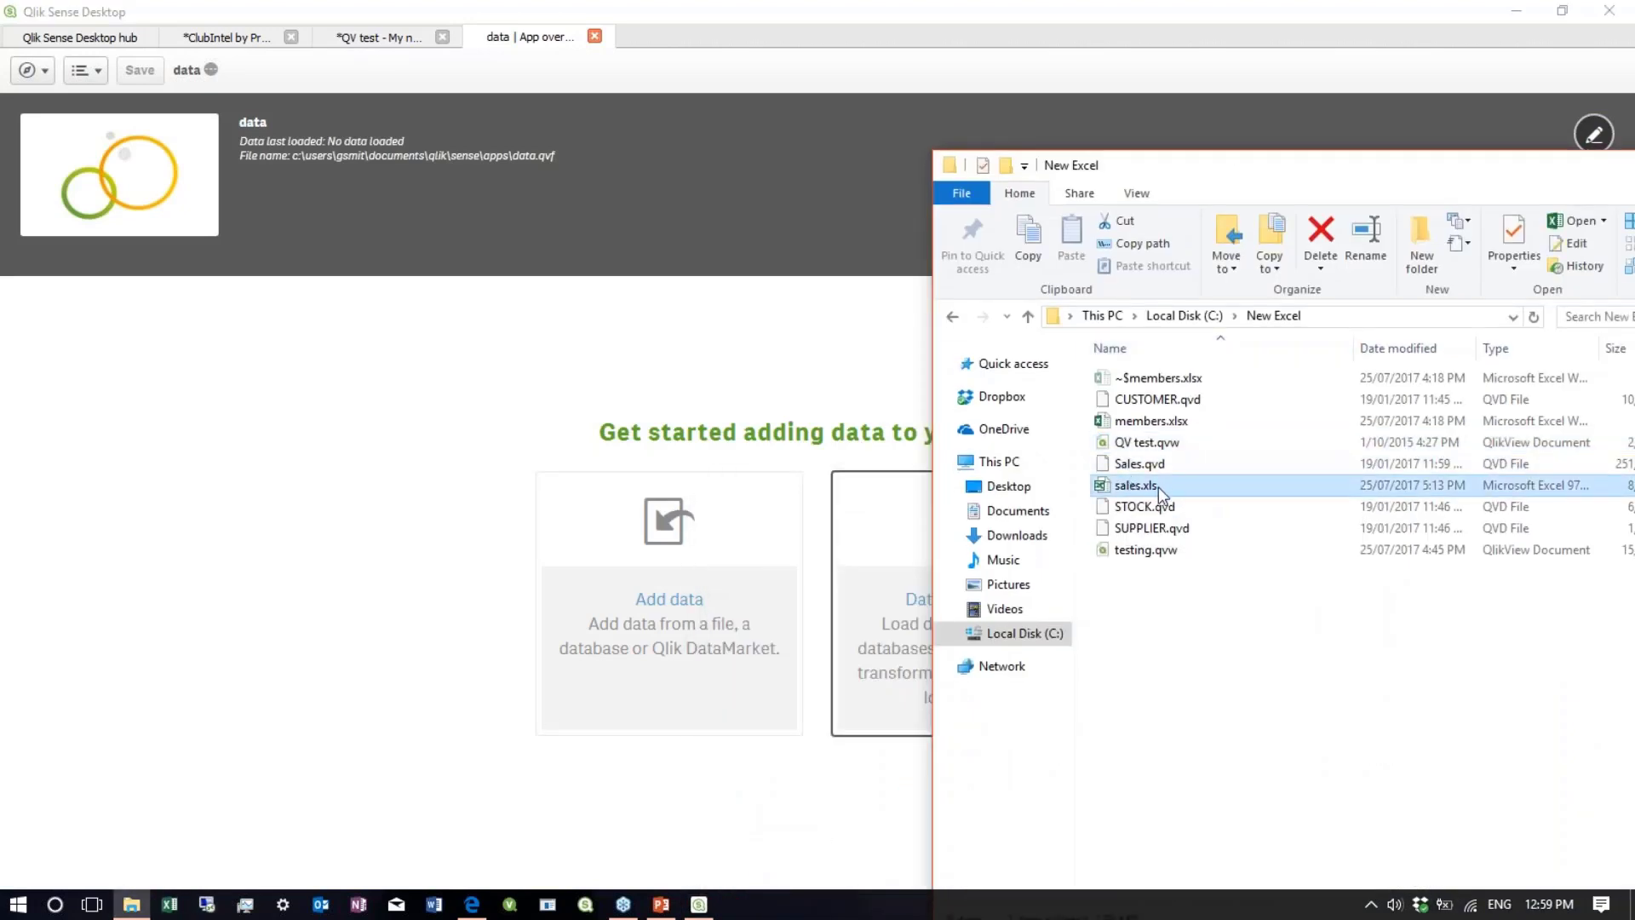
pyautogui.moveTo(1158, 487); pyautogui.dragTo(847, 443)
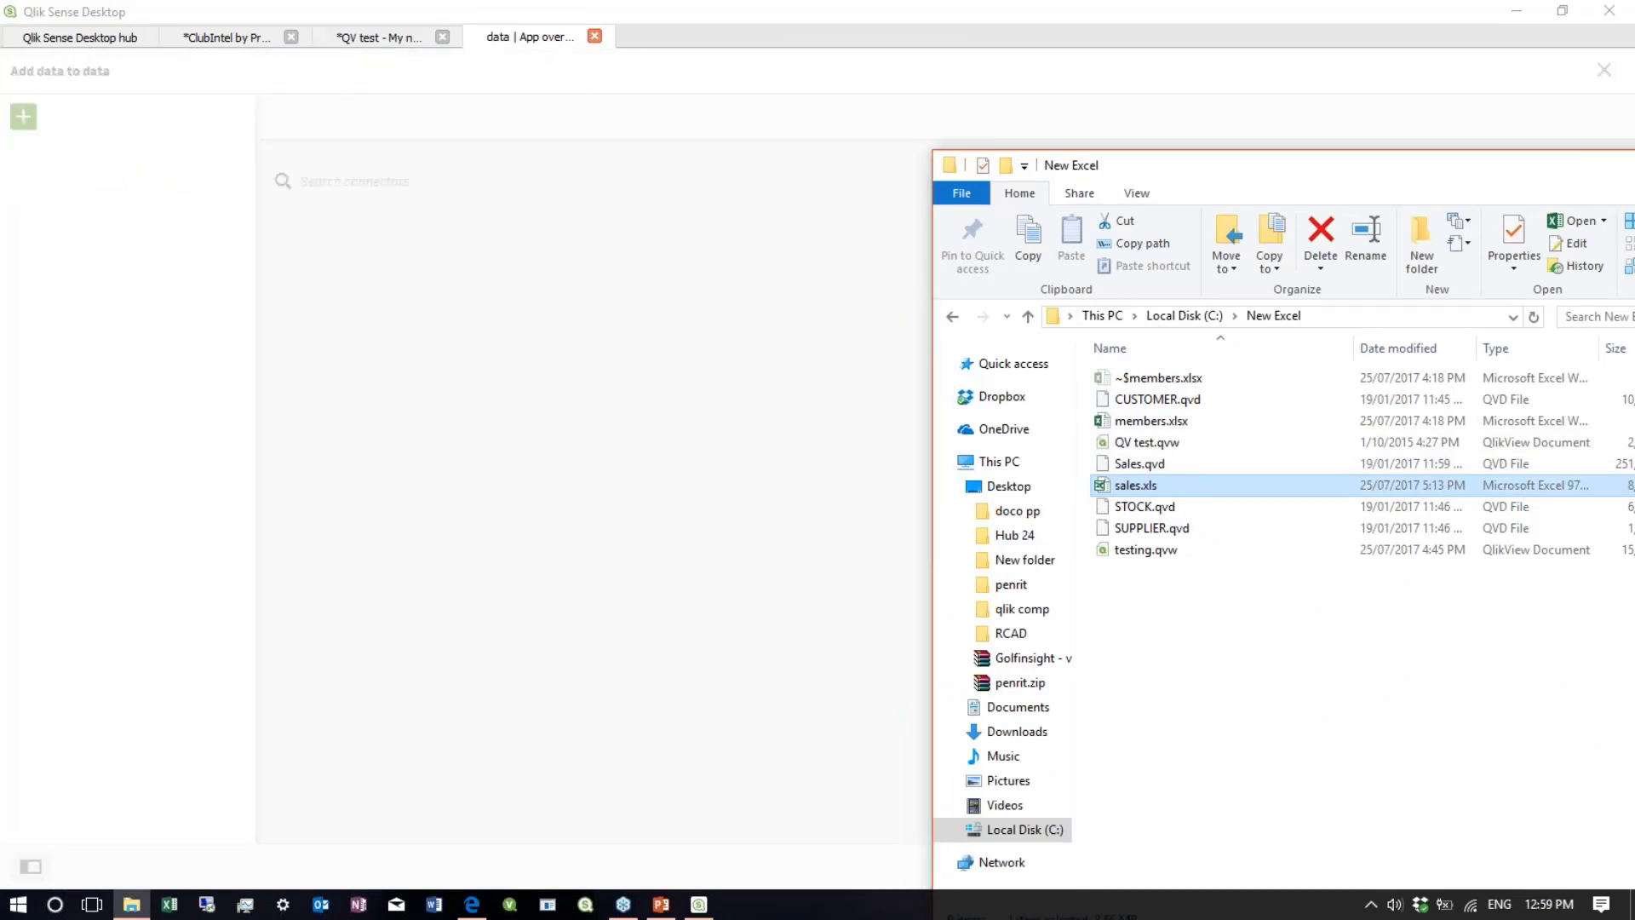
pyautogui.moveTo(1107, 164); pyautogui.dragTo(722, 229)
# - Include the Sales$ table alongside Customers$ from sales.xls and add both to the data manager
pyautogui.click(534, 571)
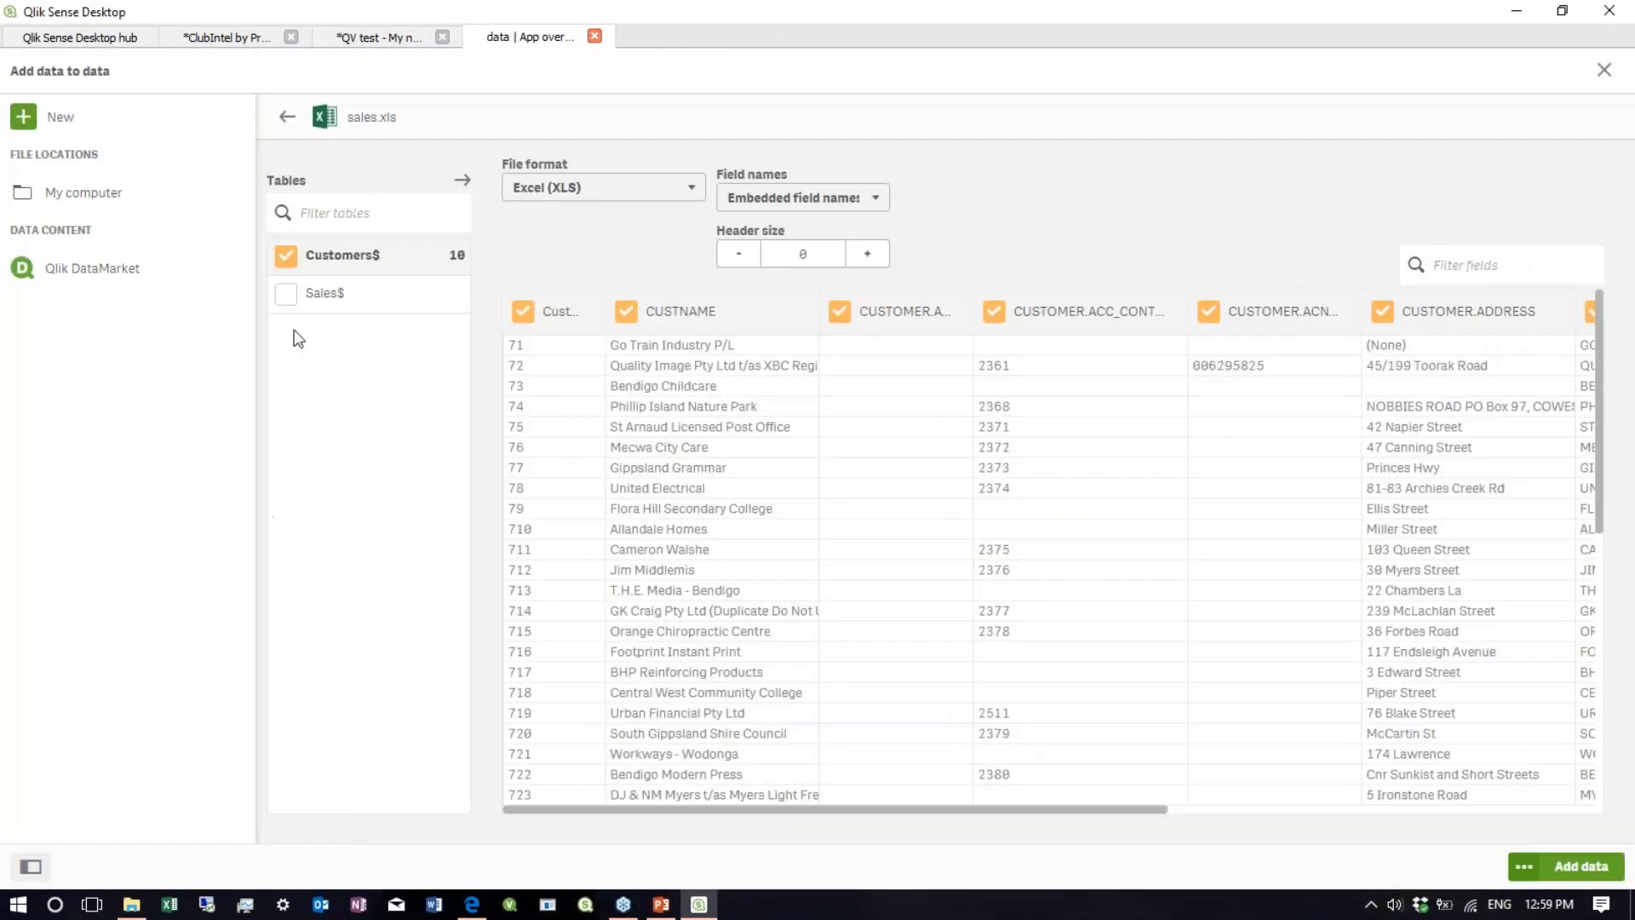
pyautogui.click(288, 294)
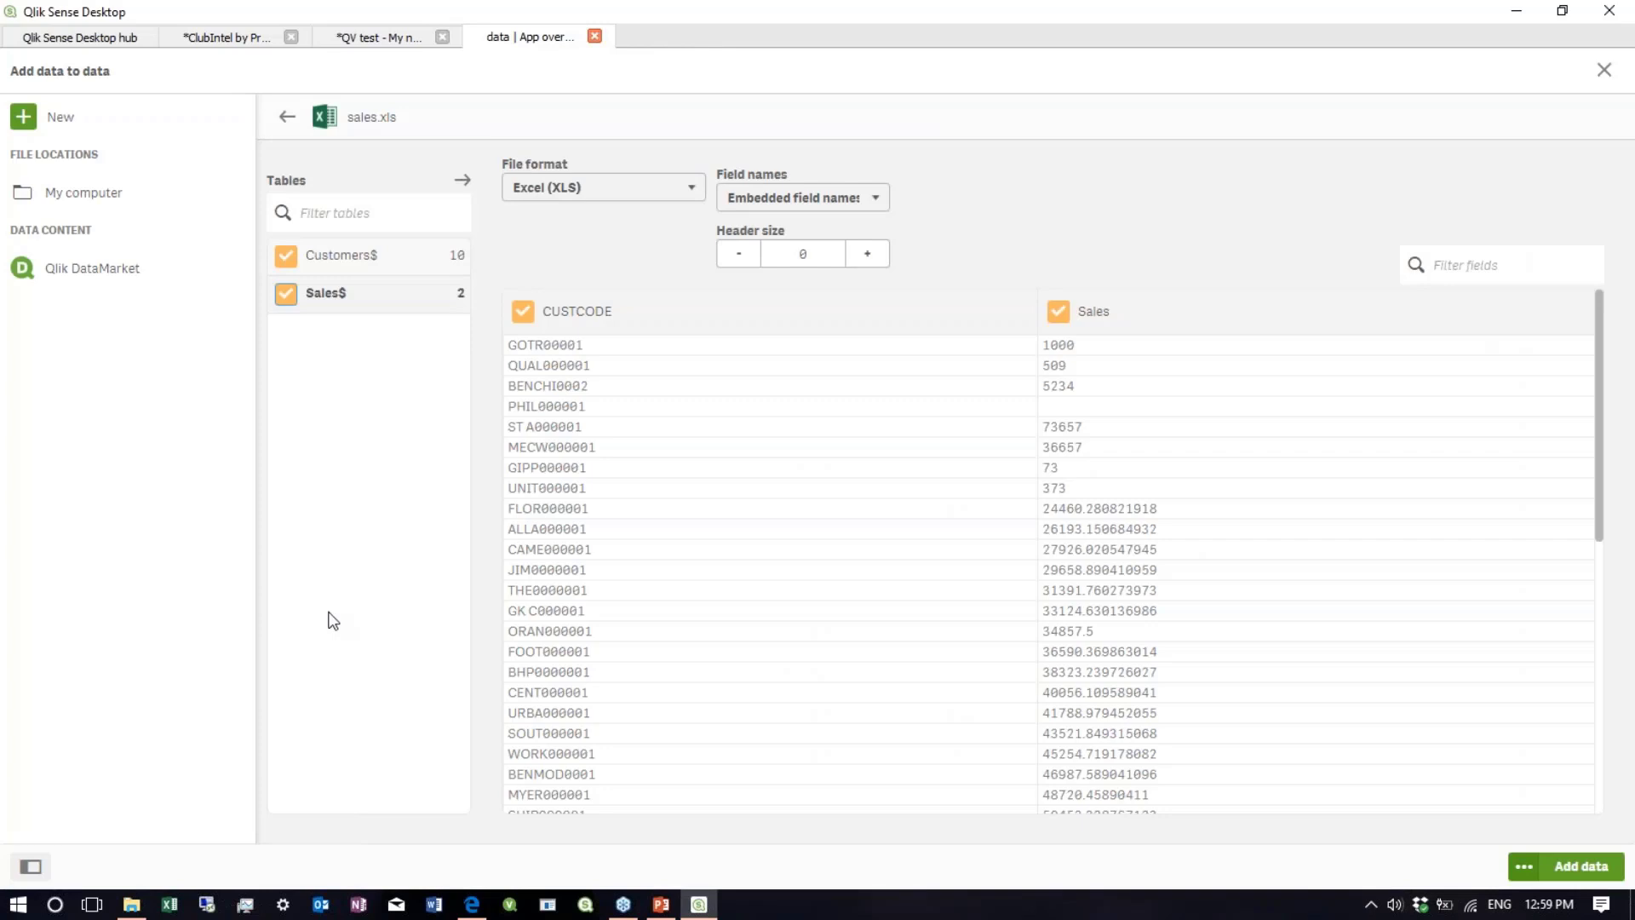
pyautogui.click(1576, 871)
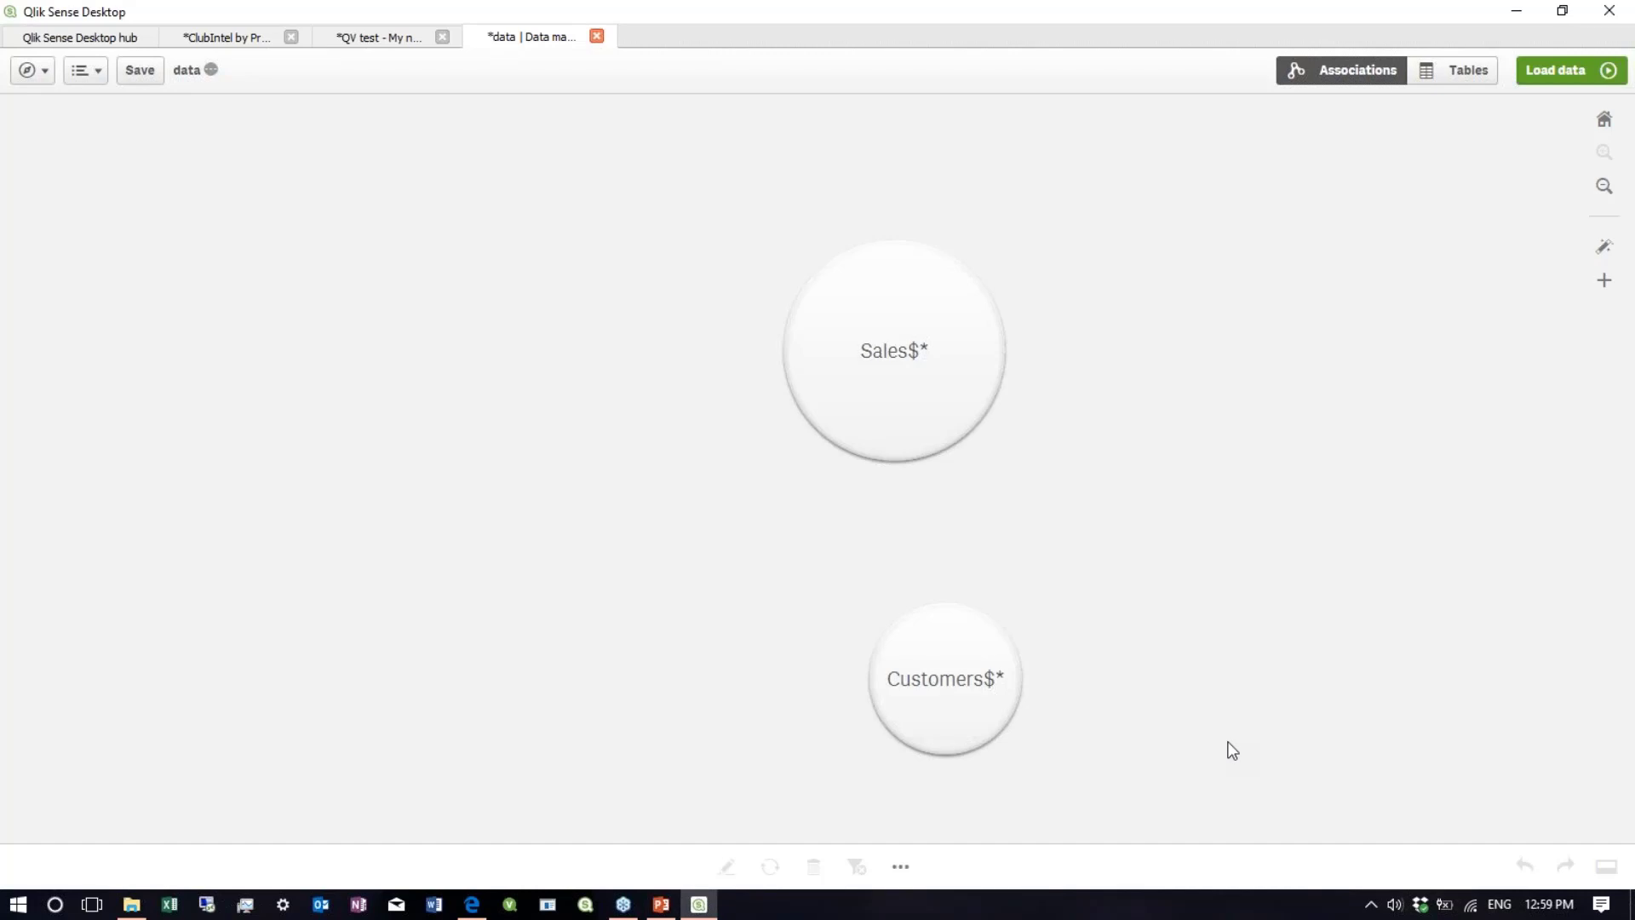
# - Associate the Sales$ table with the Customers$ table through CUSTCODE-CUSTOMER and examine the matching data preview
pyautogui.click(902, 315)
pyautogui.moveTo(898, 353); pyautogui.dragTo(939, 592)
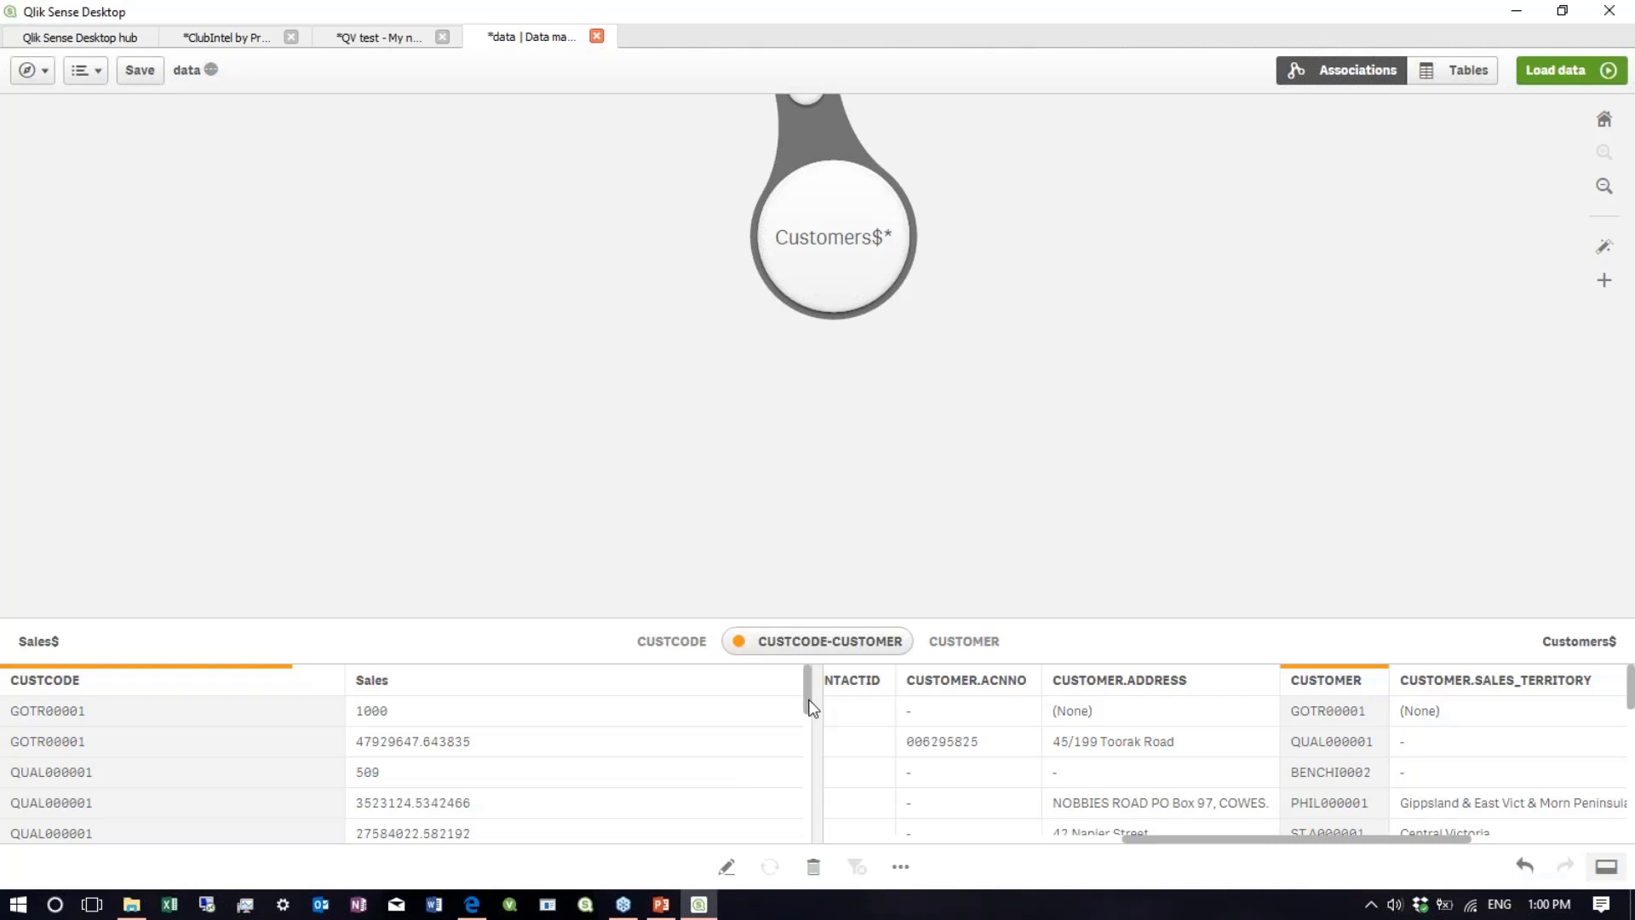
pyautogui.moveTo(810, 707)
pyautogui.mouseDown()
pyautogui.moveTo(816, 758)
pyautogui.moveTo(816, 680)
pyautogui.mouseUp()
# - Switch to the What's New with Qlik presentation in PowerPoint, start the slide show and advance to the Advance Analytics Integrations slide
pyautogui.moveTo(664, 907)
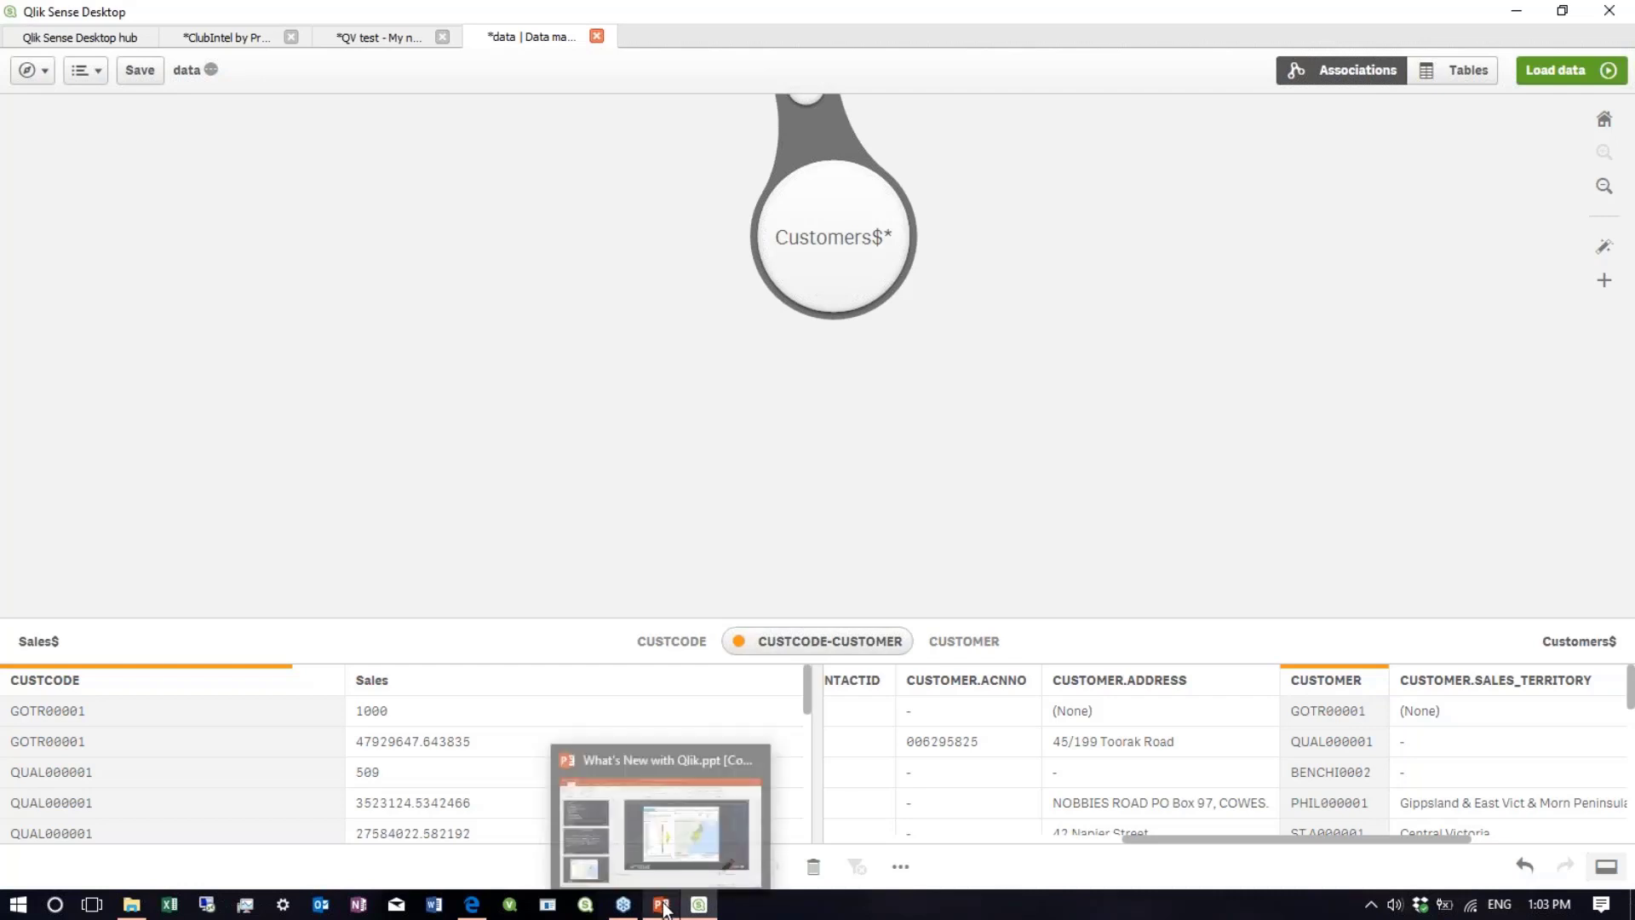
pyautogui.click(664, 907)
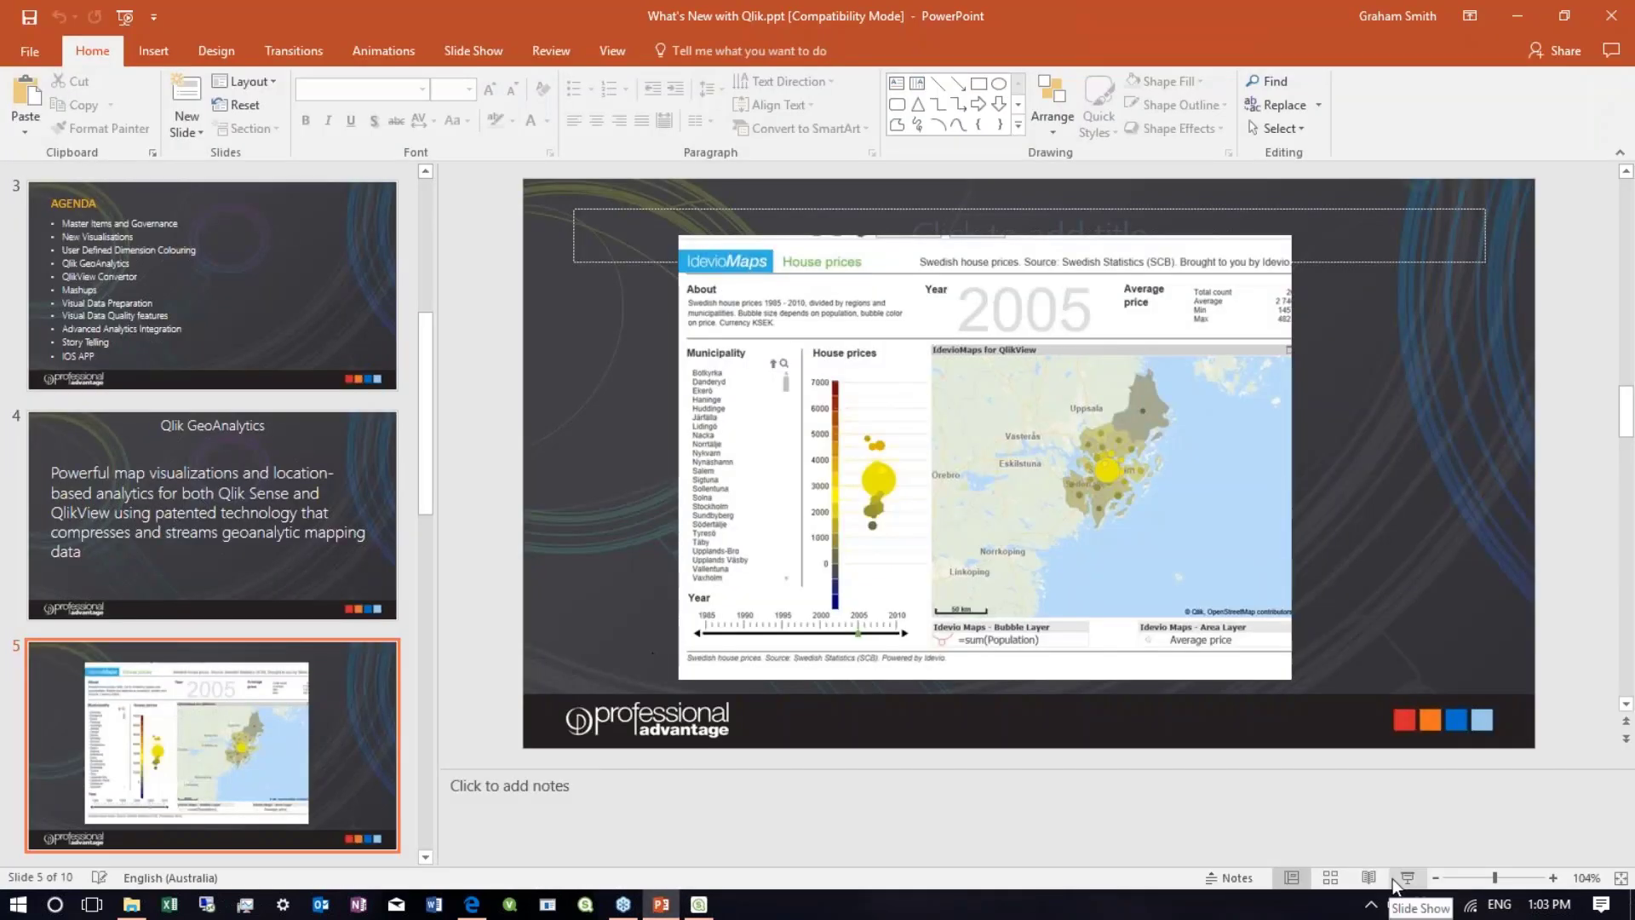
pyautogui.click(1396, 881)
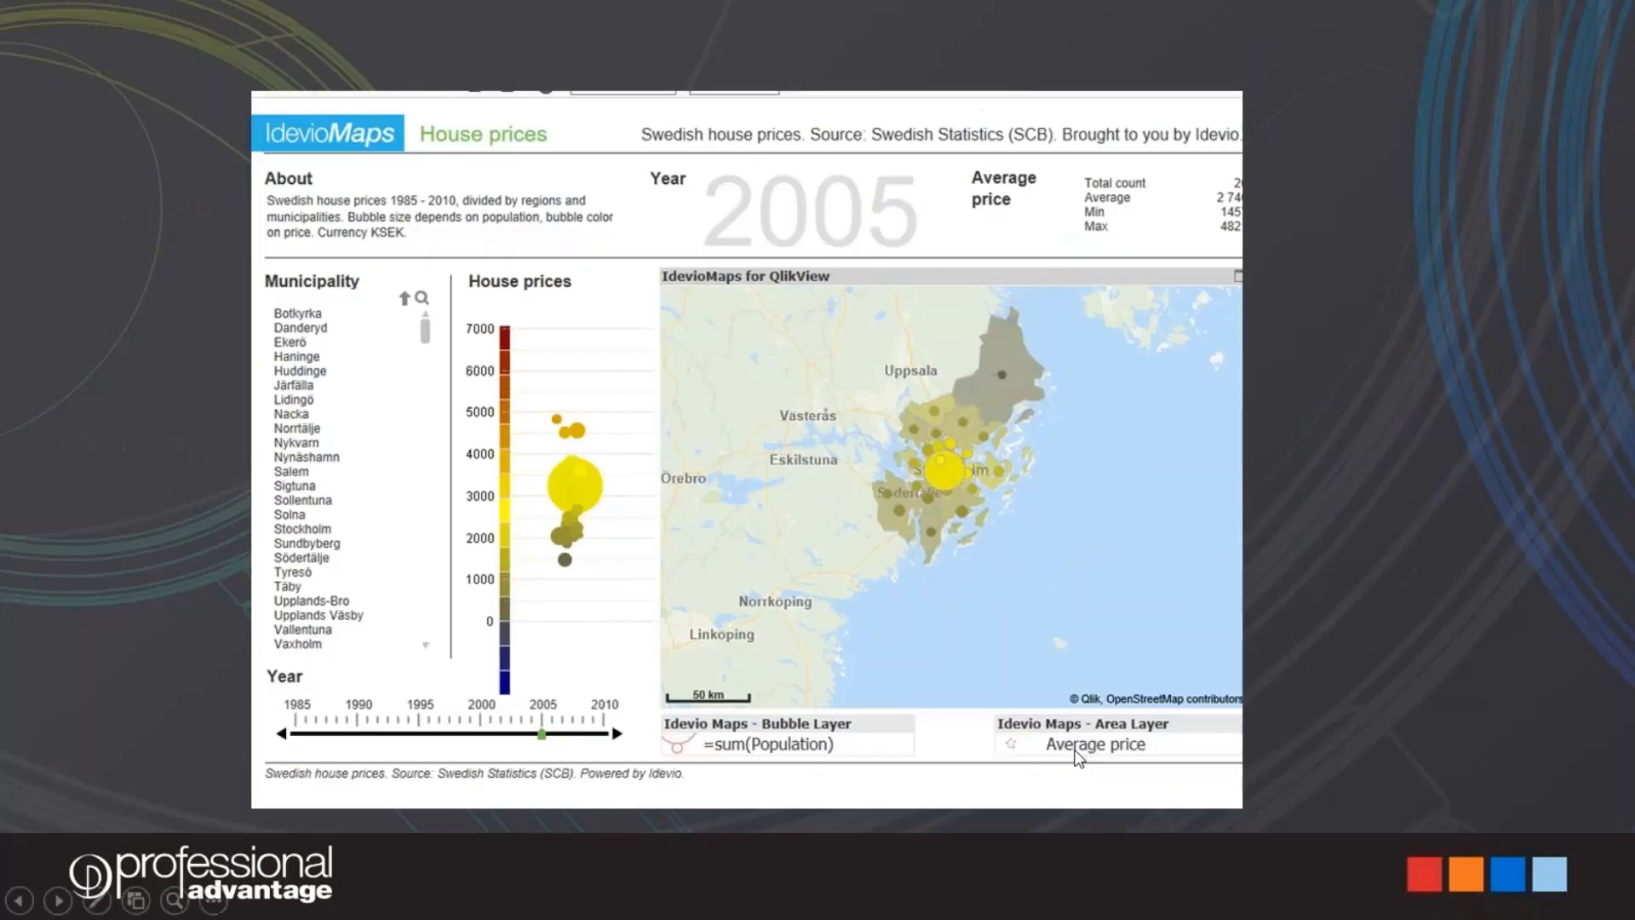
pyautogui.press('Right')
pyautogui.press('Right')
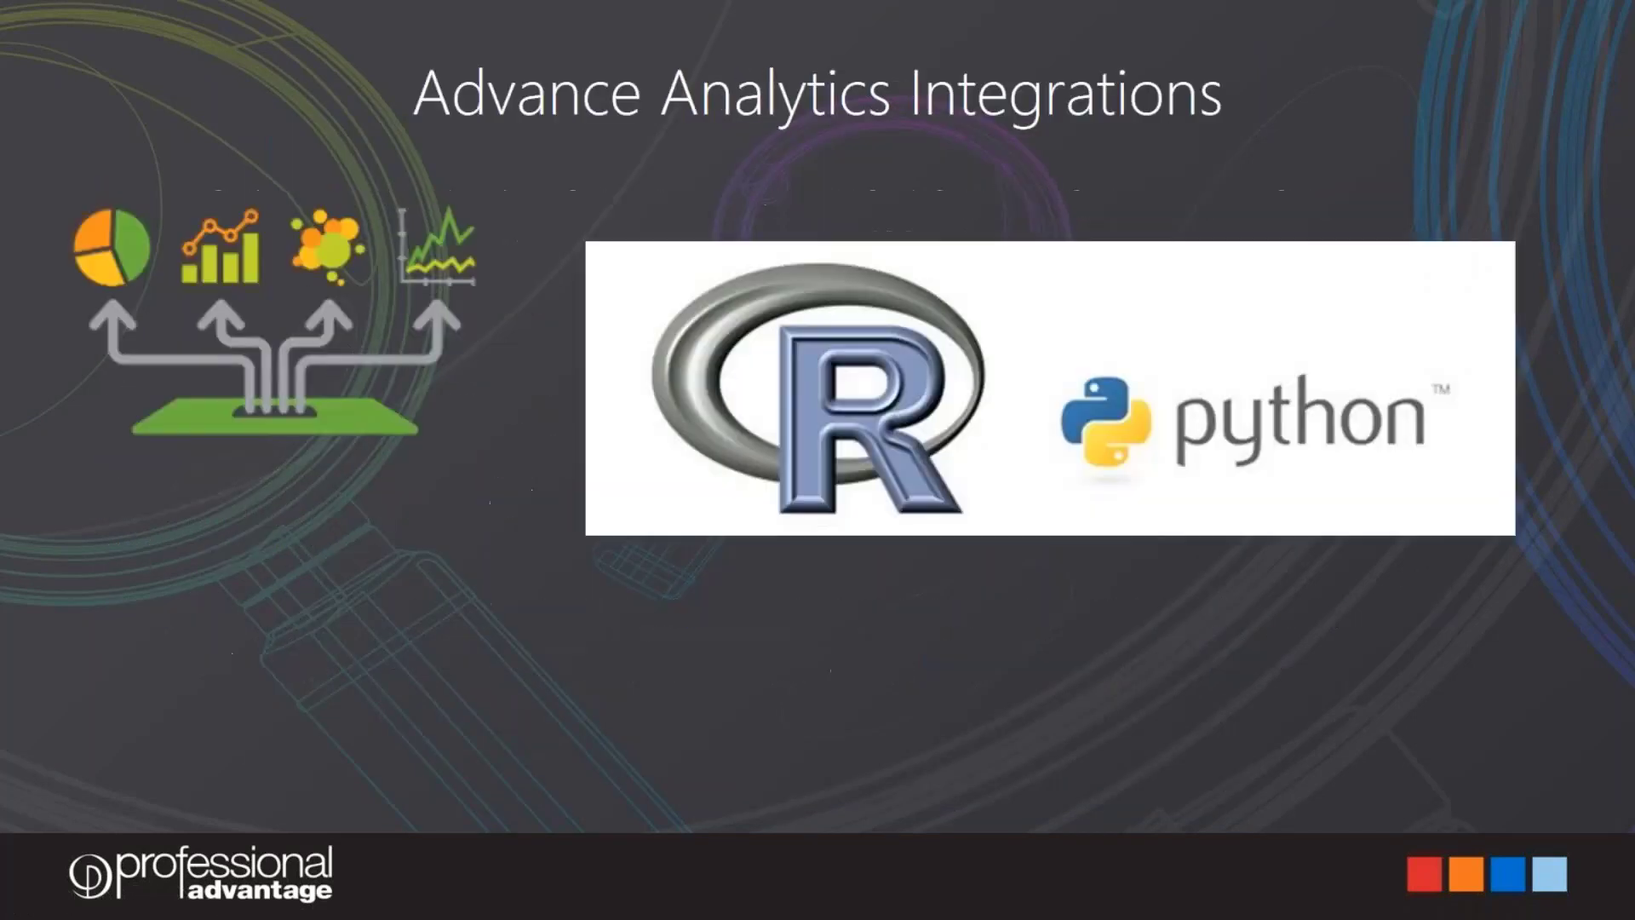